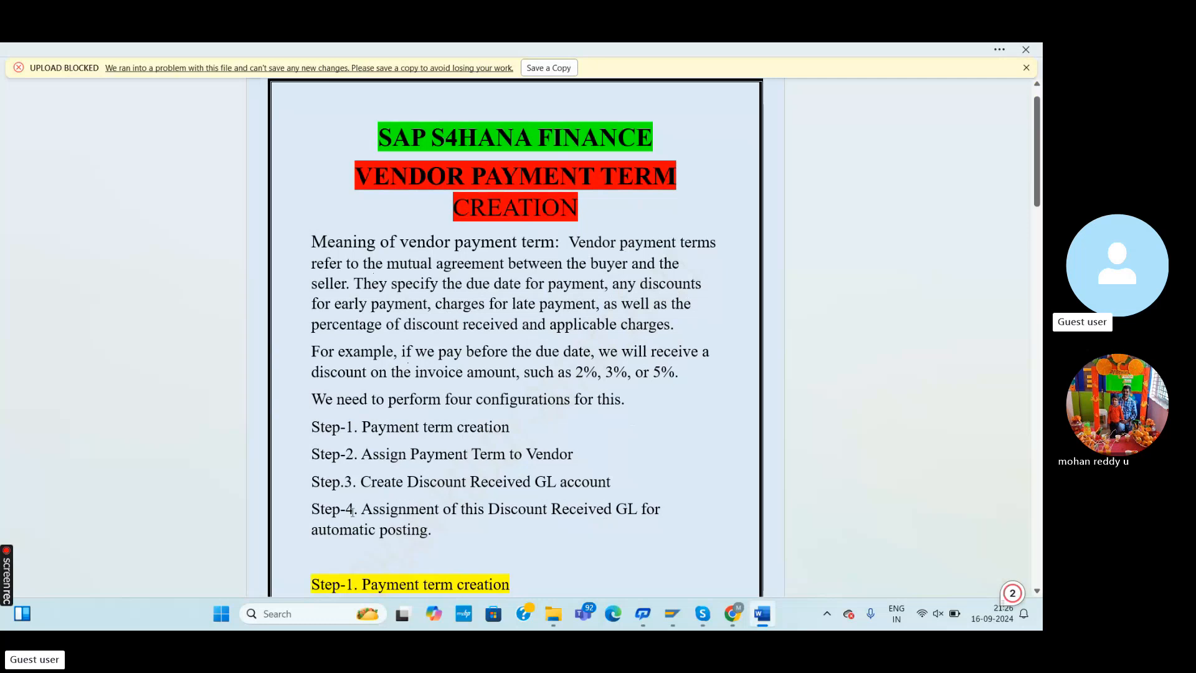
# Examine the list of four vendor payment term configurations in the notes, focusing on Step-1 and Step-2
pyautogui.moveTo(326, 432); pyautogui.dragTo(482, 431)
pyautogui.click(547, 436)
pyautogui.scroll(-1, 487, 447)
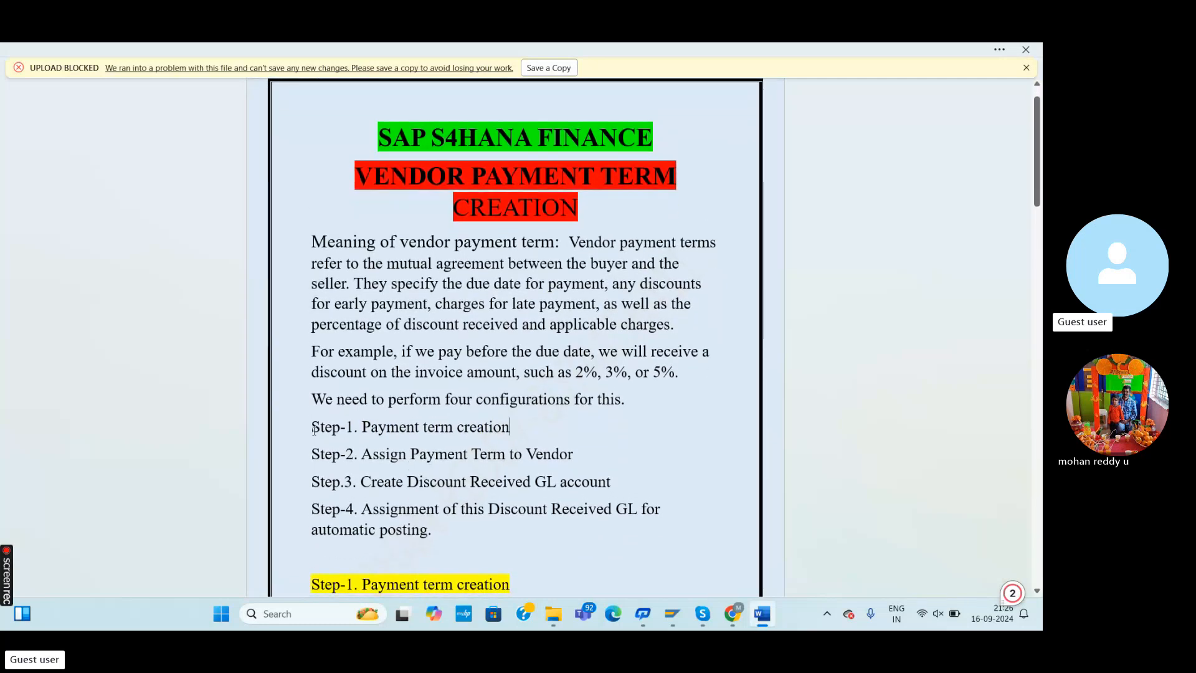
pyautogui.moveTo(311, 434); pyautogui.dragTo(517, 436)
pyautogui.scroll(1, 525, 438)
pyautogui.click(539, 461)
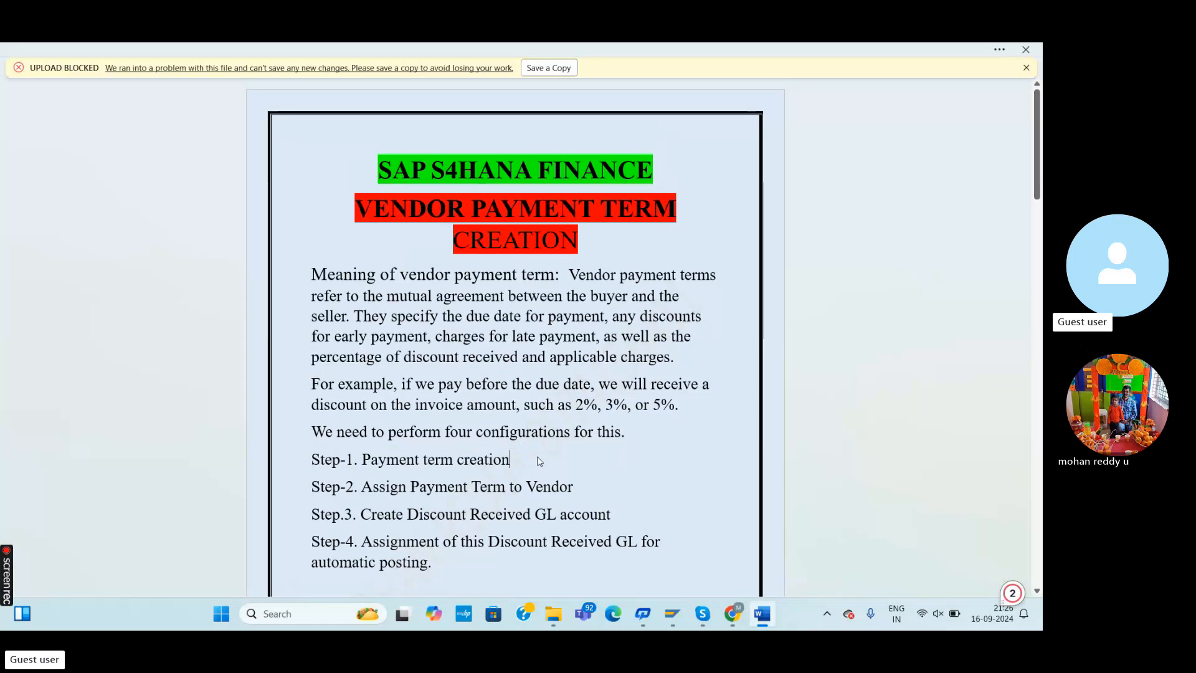
pyautogui.moveTo(1039, 190); pyautogui.dragTo(1039, 207)
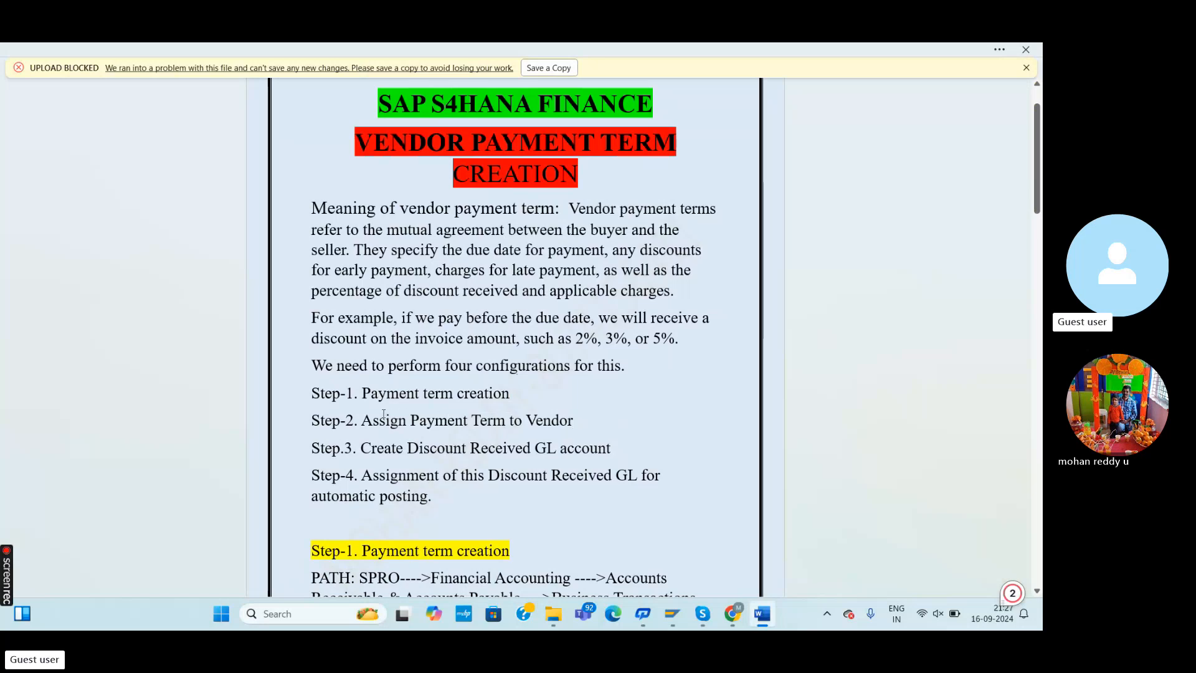
pyautogui.moveTo(312, 420); pyautogui.dragTo(579, 421)
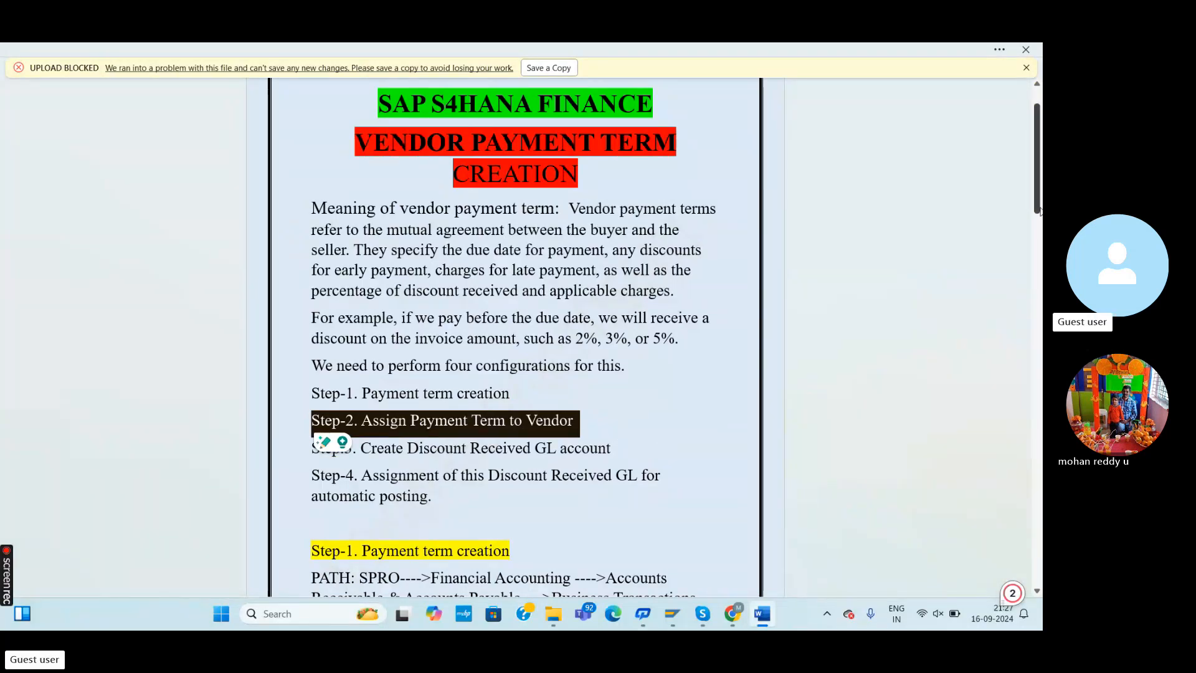
pyautogui.scroll(-1, 1039, 218)
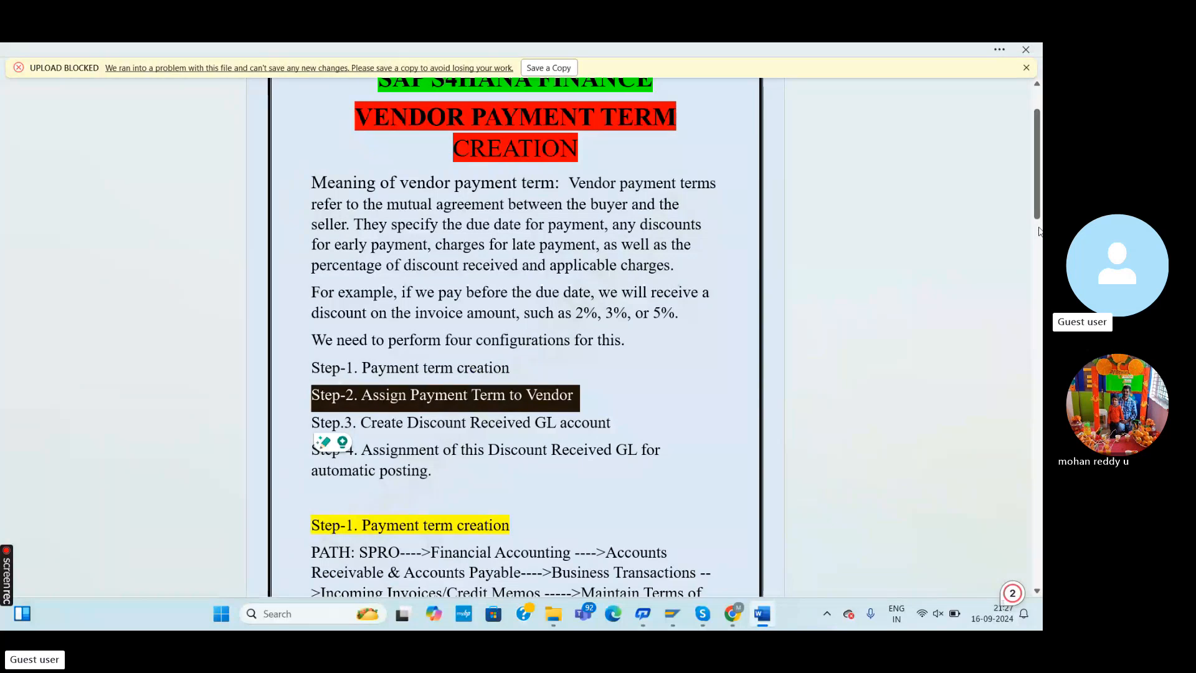
pyautogui.moveTo(1039, 121)
pyautogui.mouseDown()
pyautogui.moveTo(1041, 227)
pyautogui.moveTo(1042, 124)
pyautogui.mouseUp()
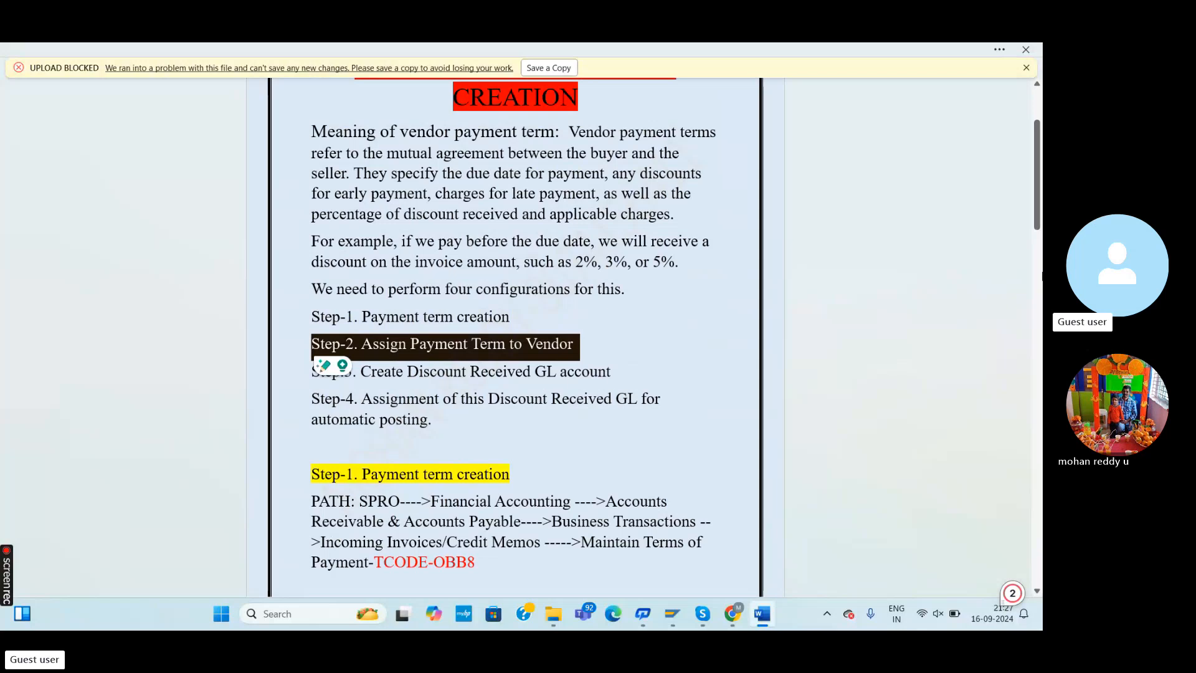
pyautogui.click(1036, 206)
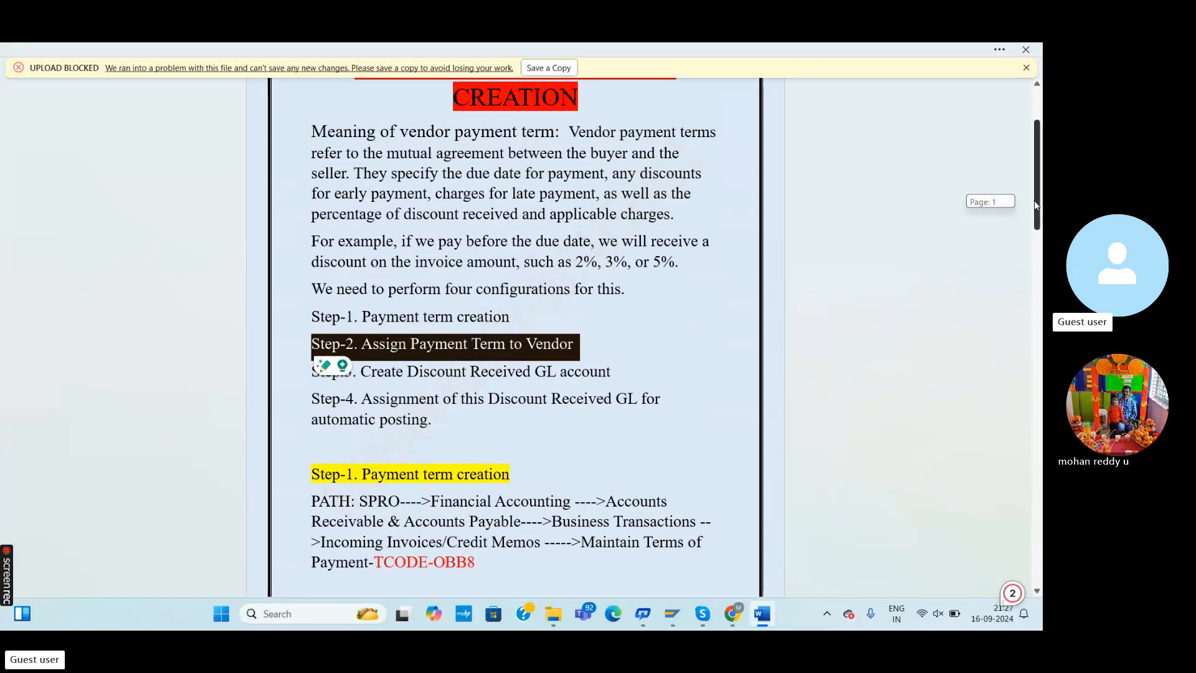
pyautogui.moveTo(1035, 202); pyautogui.dragTo(1035, 207)
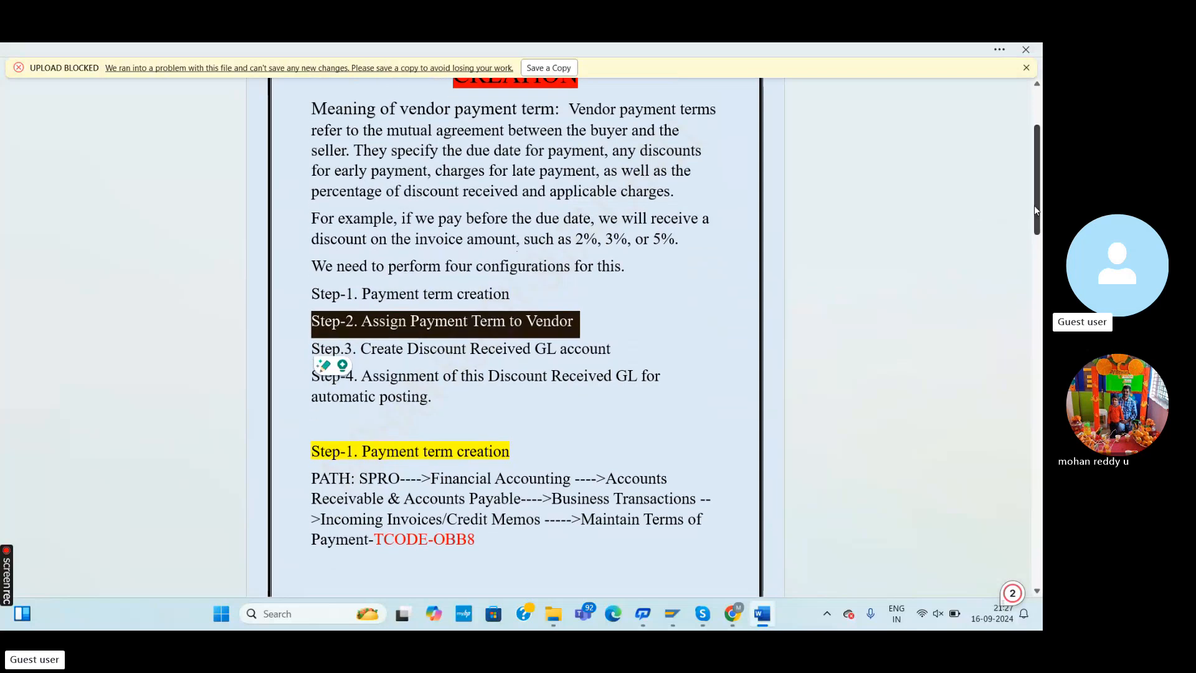
pyautogui.click(437, 403)
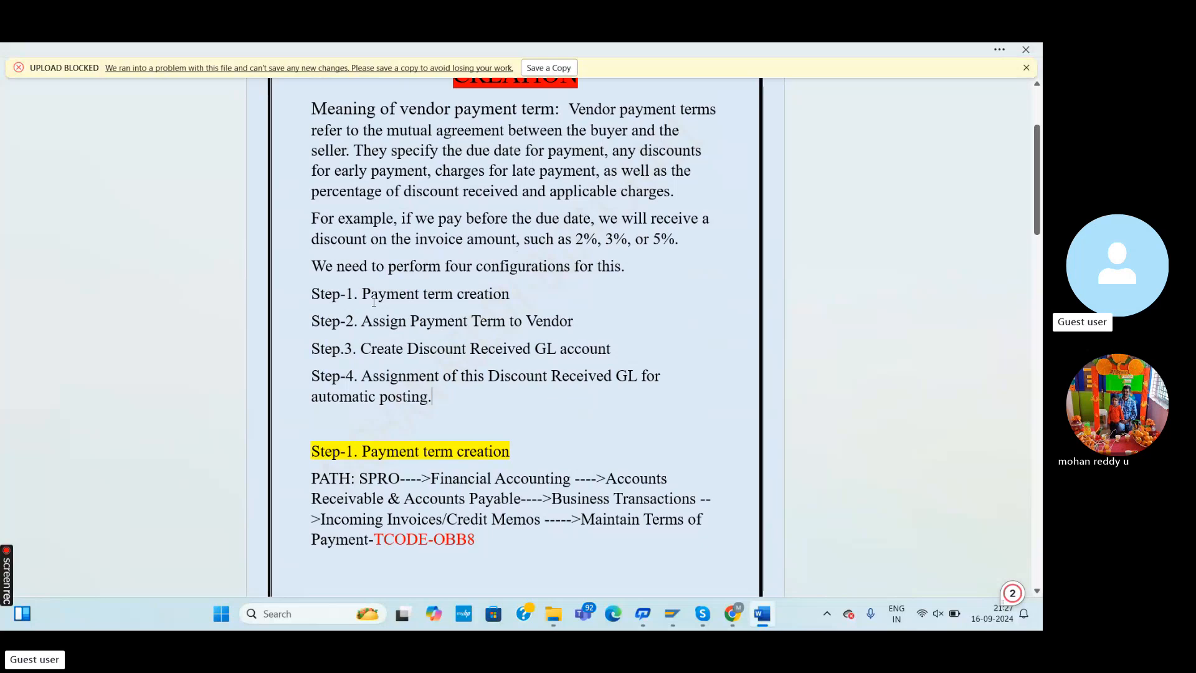
pyautogui.click(522, 296)
pyautogui.moveTo(340, 322); pyautogui.dragTo(595, 317)
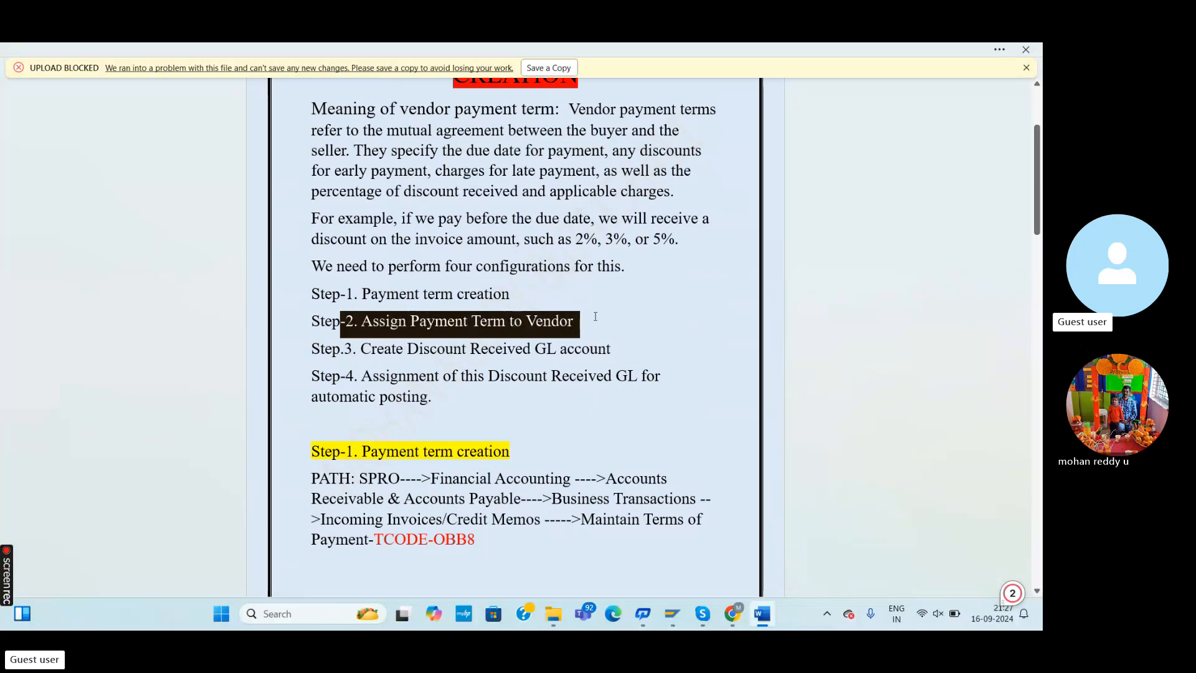
pyautogui.click(461, 371)
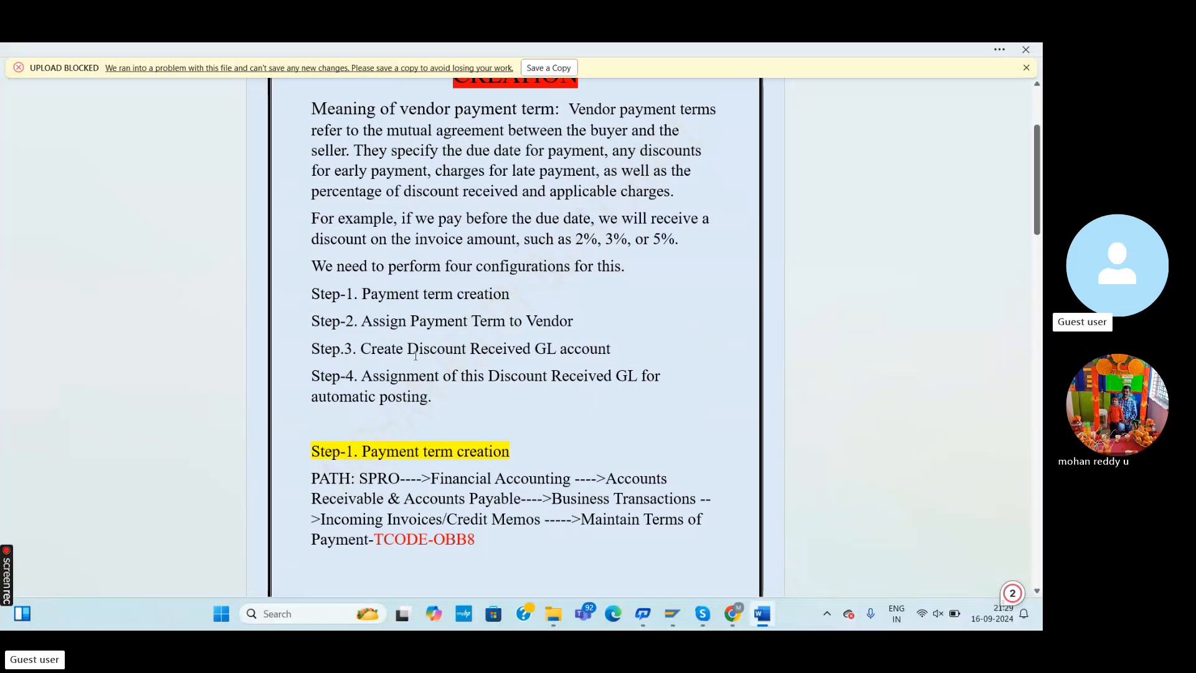
# Read the Discount Received GL steps and the Step-1 payment term configuration path in the notes
pyautogui.click(633, 357)
pyautogui.scroll(1, 361, 397)
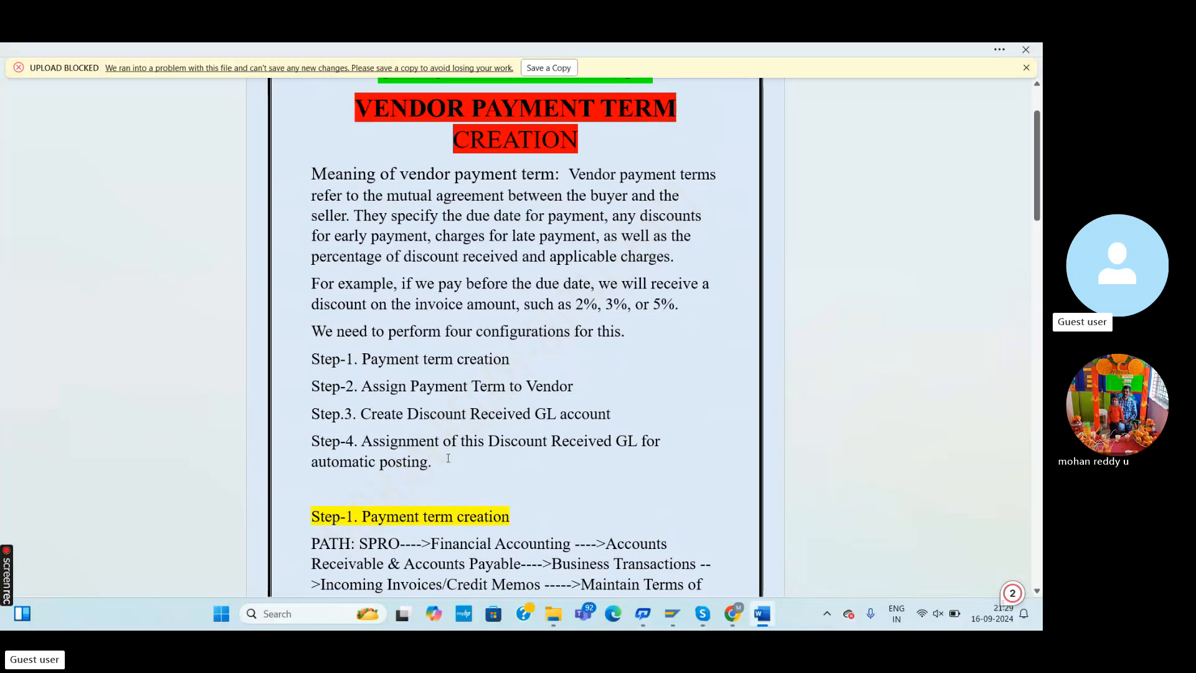
pyautogui.scroll(-1, 448, 458)
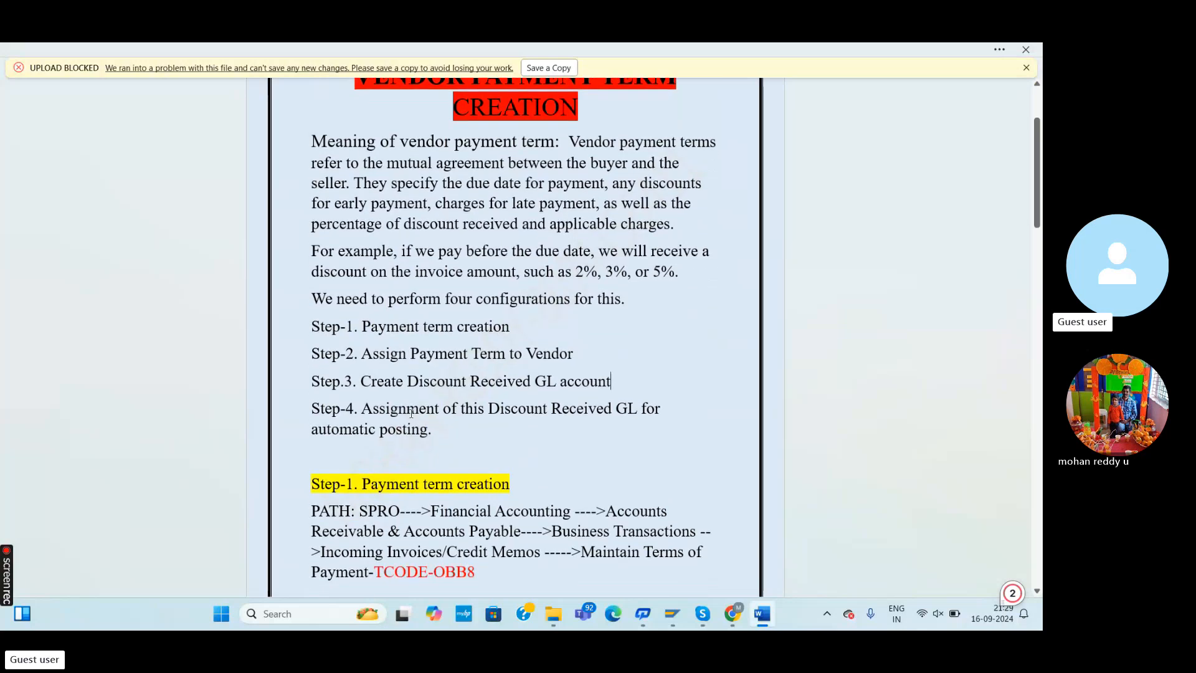
pyautogui.scroll(1, 342, 420)
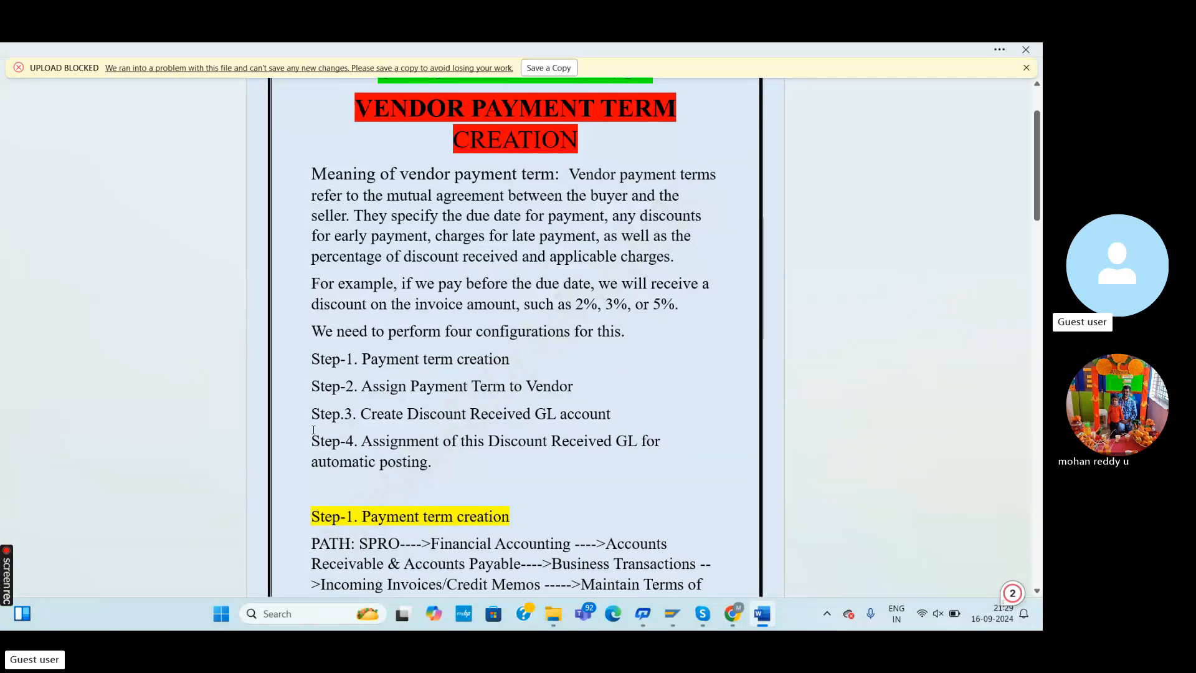
pyautogui.scroll(2, 308, 429)
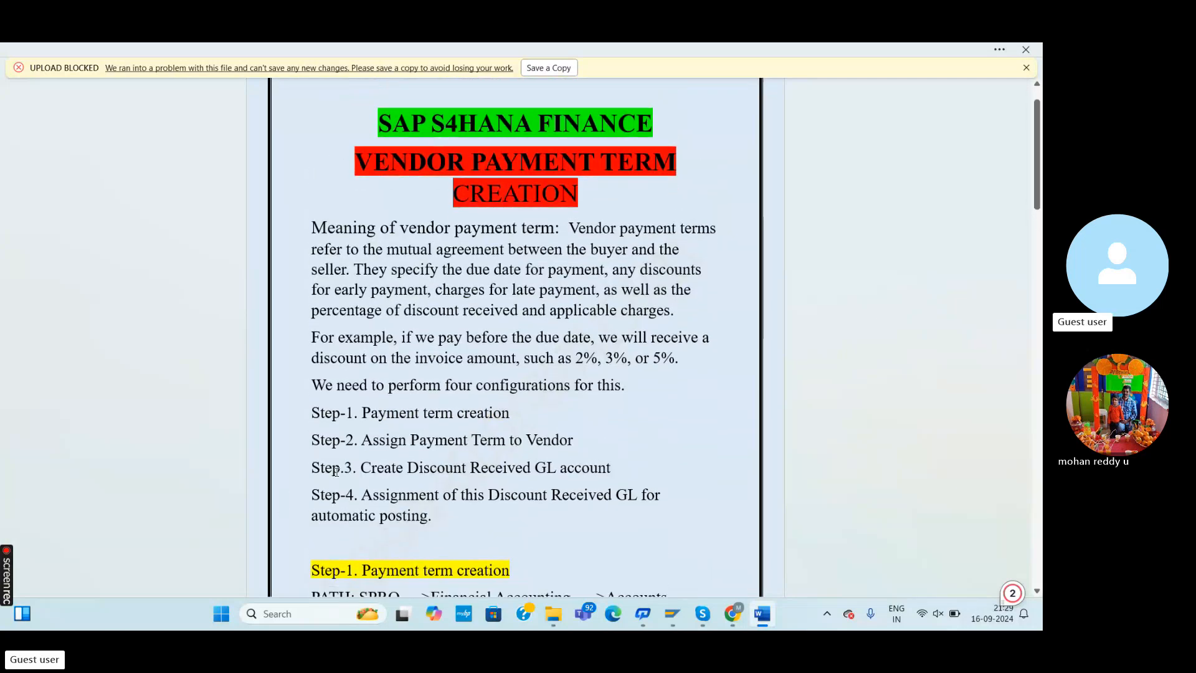
pyautogui.scroll(-3, 342, 469)
pyautogui.scroll(1, 342, 469)
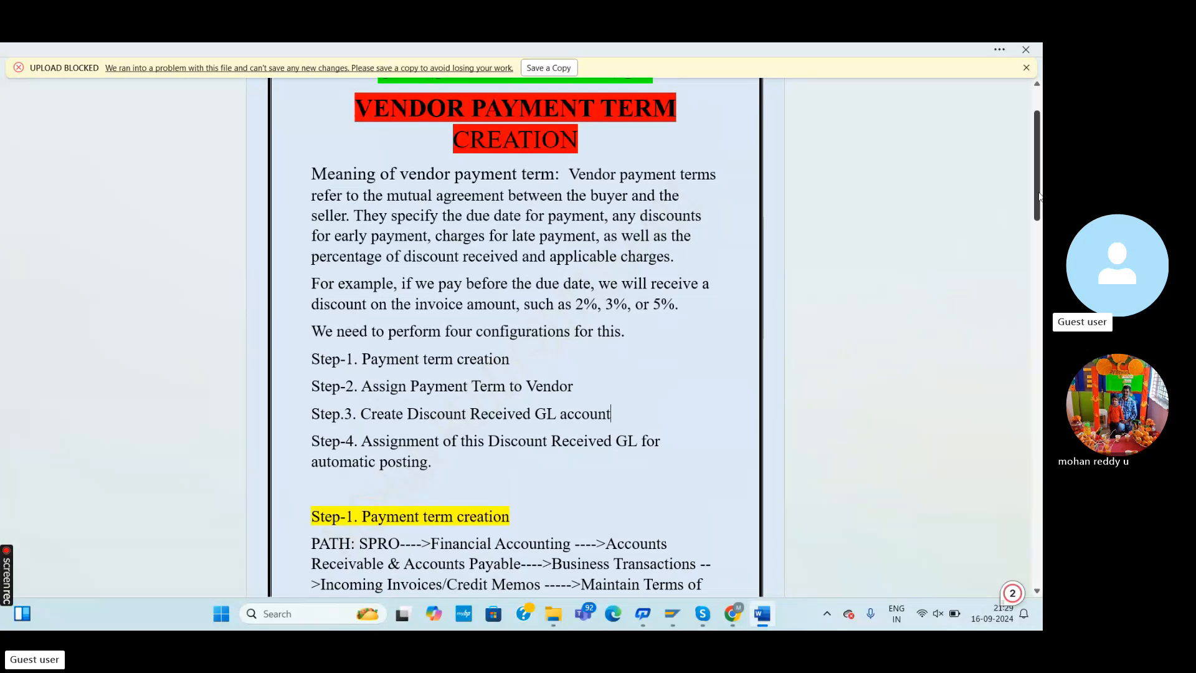
pyautogui.moveTo(1039, 195); pyautogui.dragTo(1039, 223)
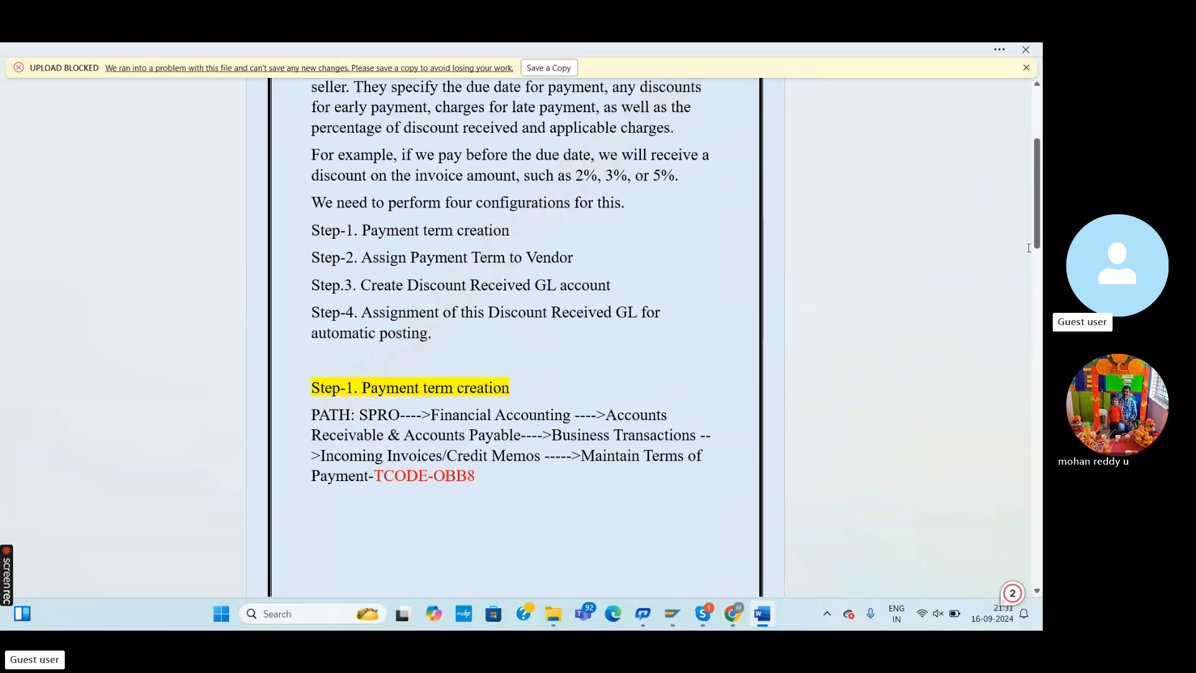
pyautogui.moveTo(1037, 246); pyautogui.dragTo(1037, 276)
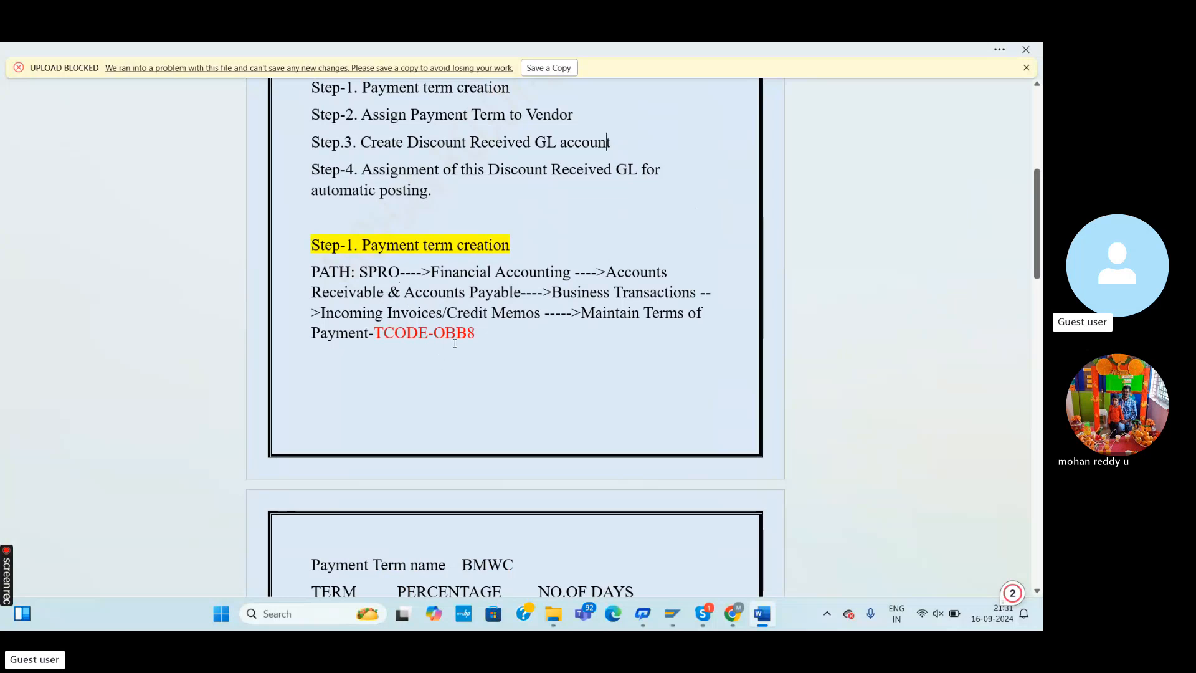
# Switch to the SAP Post Outgoing Payments session and leave the transaction with /n for SAP Easy Access
pyautogui.click(741, 621)
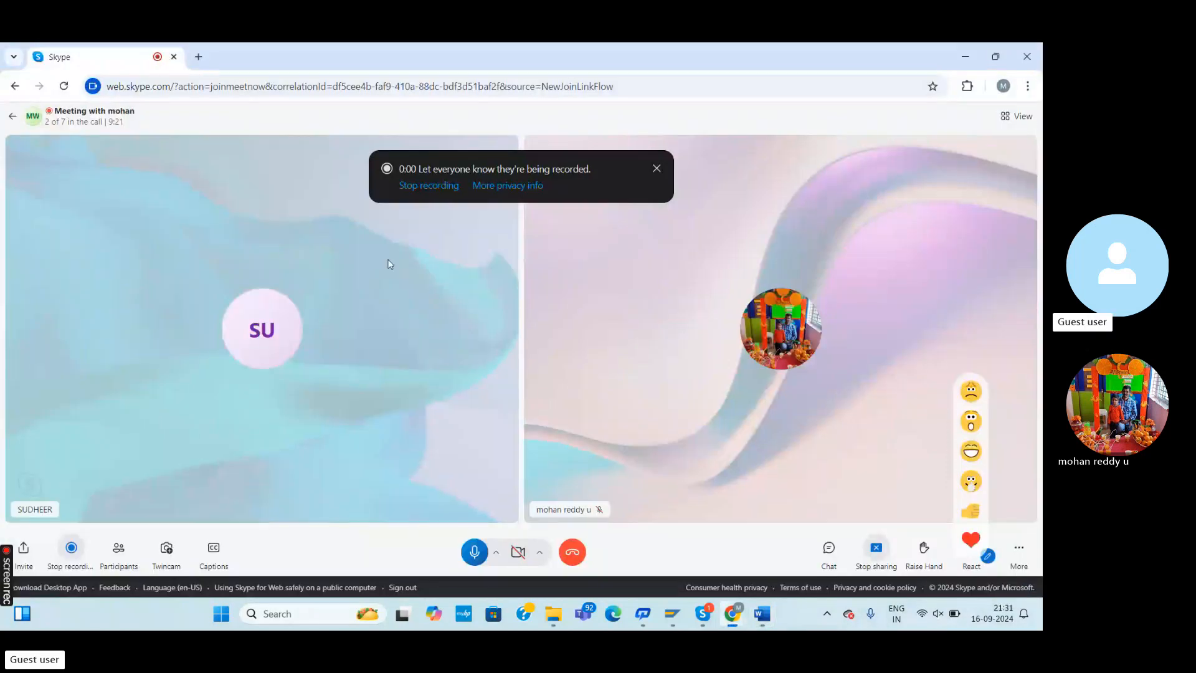
pyautogui.moveTo(672, 613)
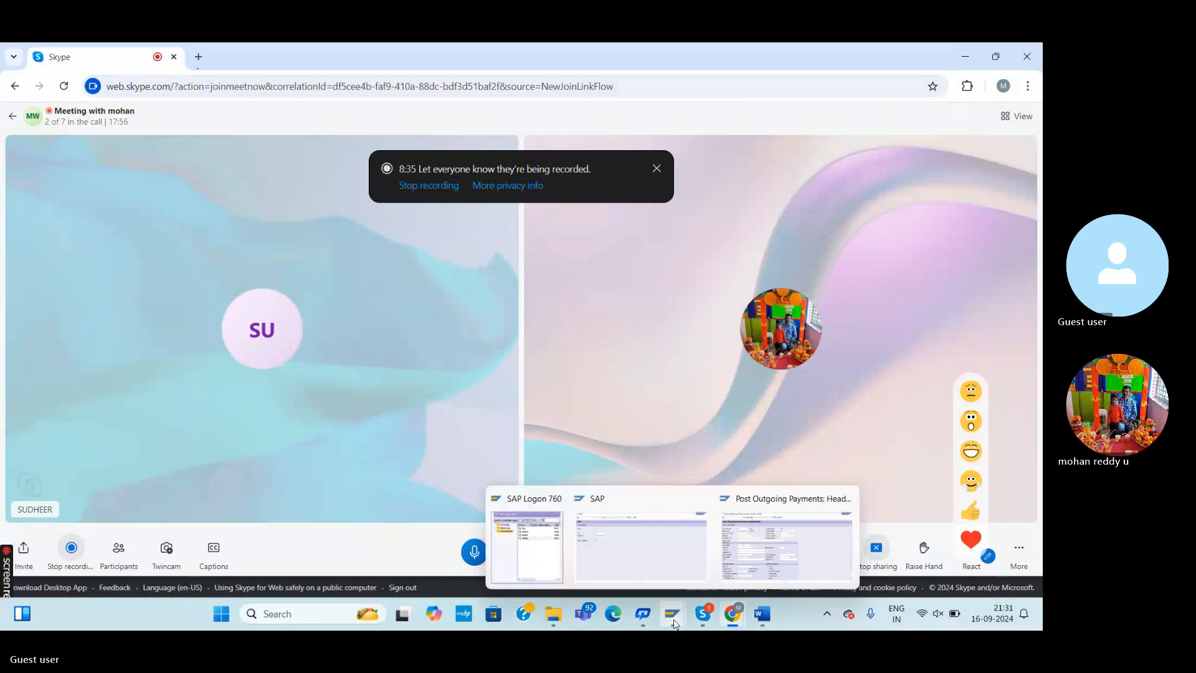
pyautogui.click(763, 563)
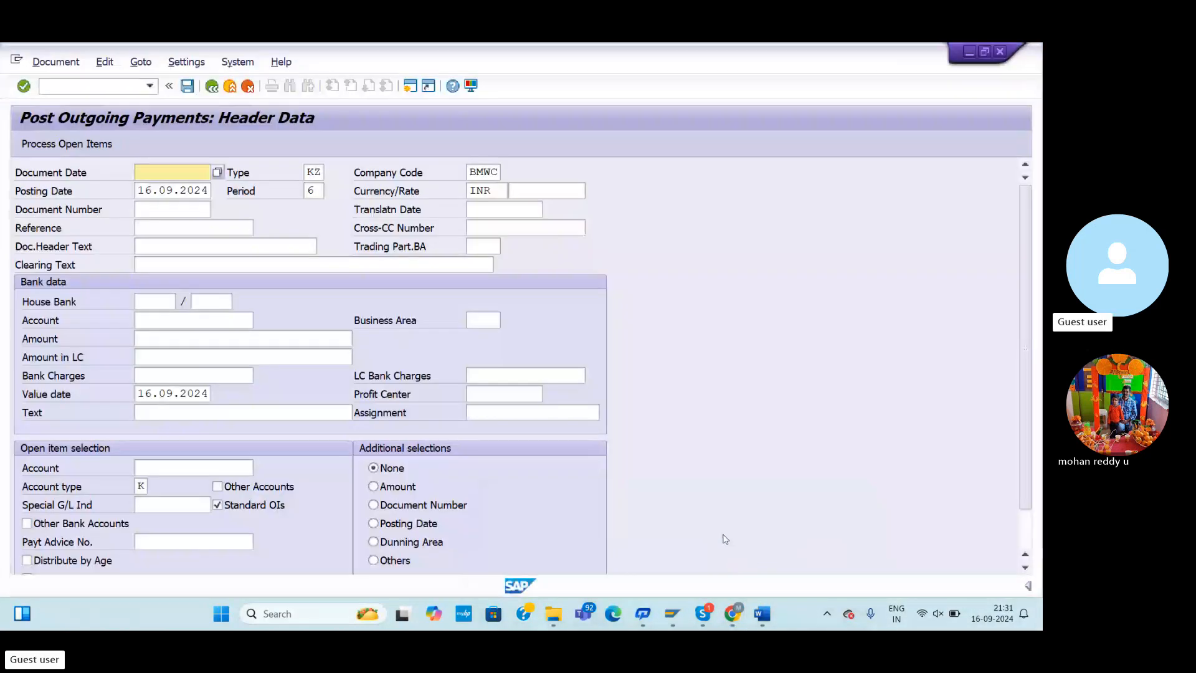
pyautogui.click(80, 91)
pyautogui.write('/n')
pyautogui.press('Return')
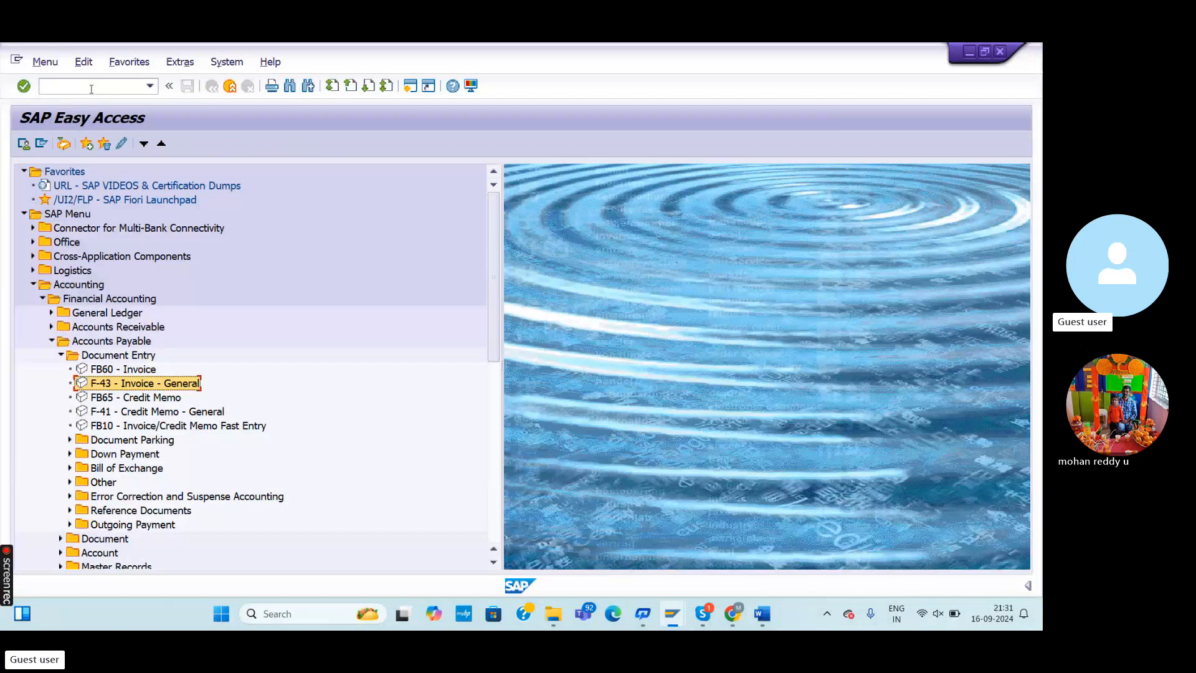
pyautogui.click(91, 89)
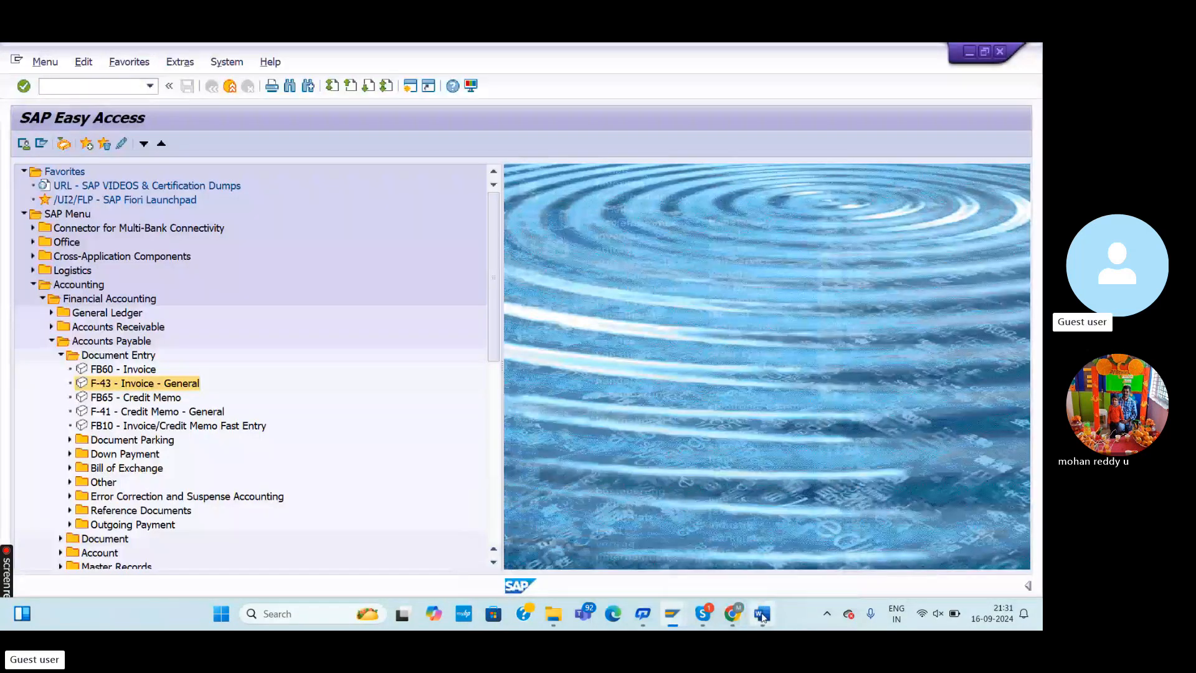
# Switch to the Word notes and review the Step-4 automatic posting section, then return to the Step-1 path
pyautogui.click(762, 615)
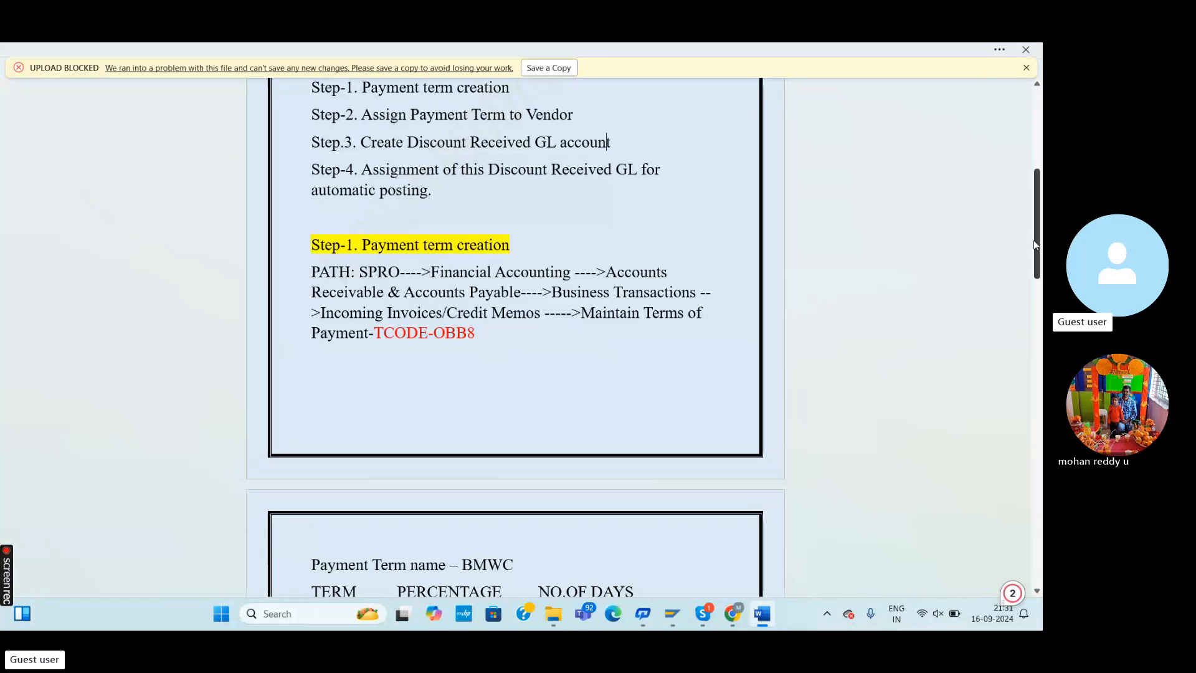
pyautogui.moveTo(1033, 244); pyautogui.dragTo(973, 495)
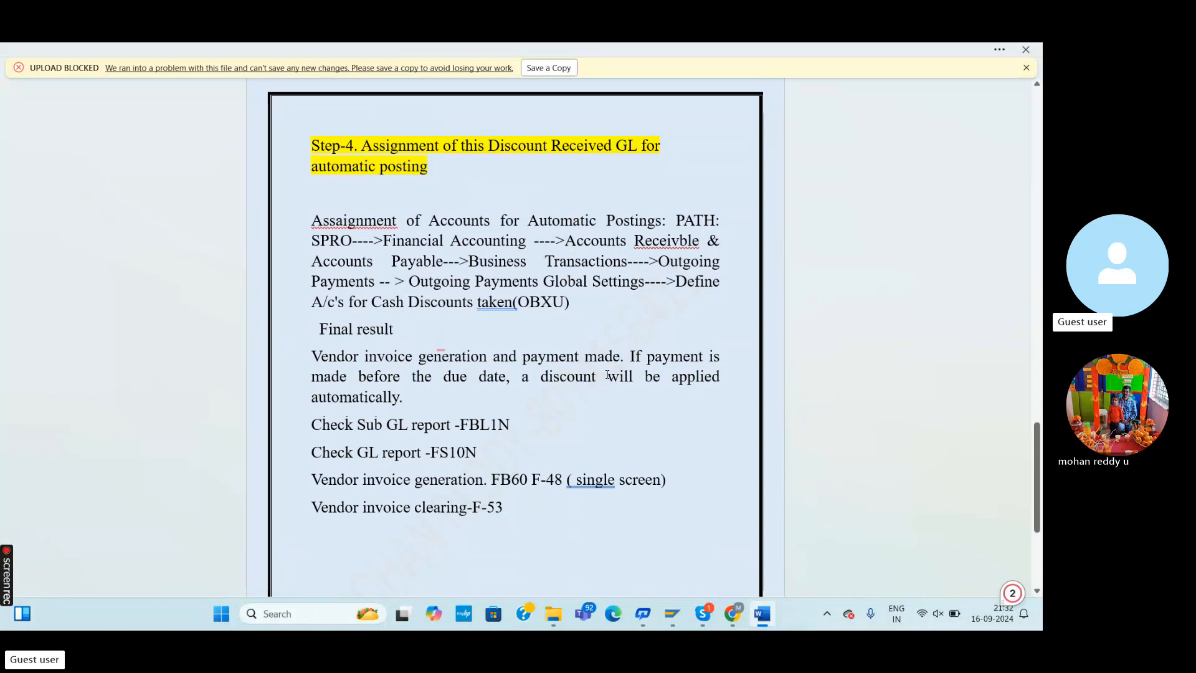
pyautogui.scroll(1, 644, 323)
pyautogui.scroll(-1, 574, 384)
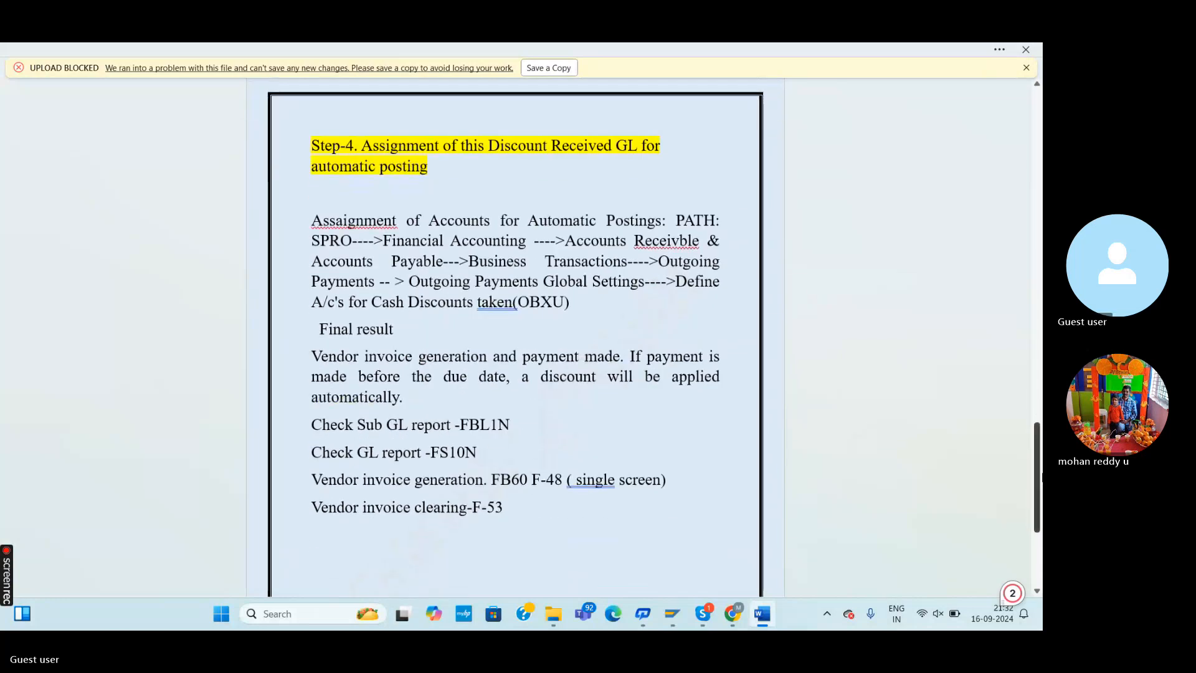
pyautogui.moveTo(1037, 477); pyautogui.dragTo(1040, 250)
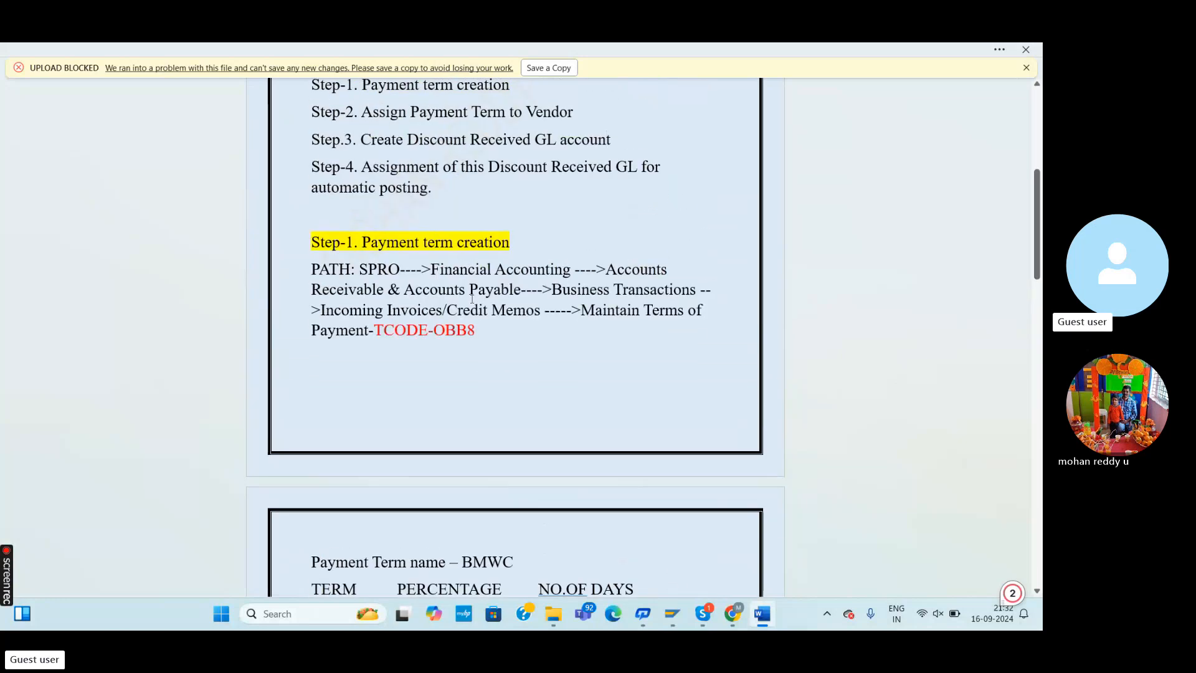
# Switch to the SAP Easy Access session, reset it with /n and restart SAP Easy Access
pyautogui.moveTo(672, 614)
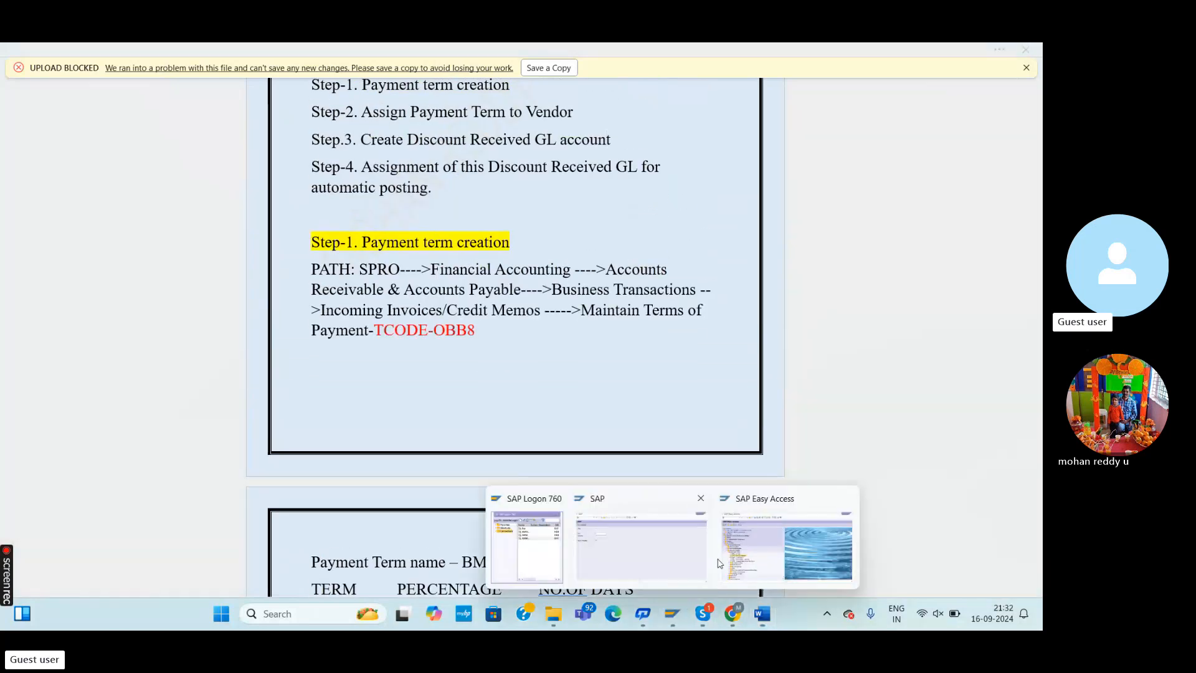
pyautogui.click(774, 554)
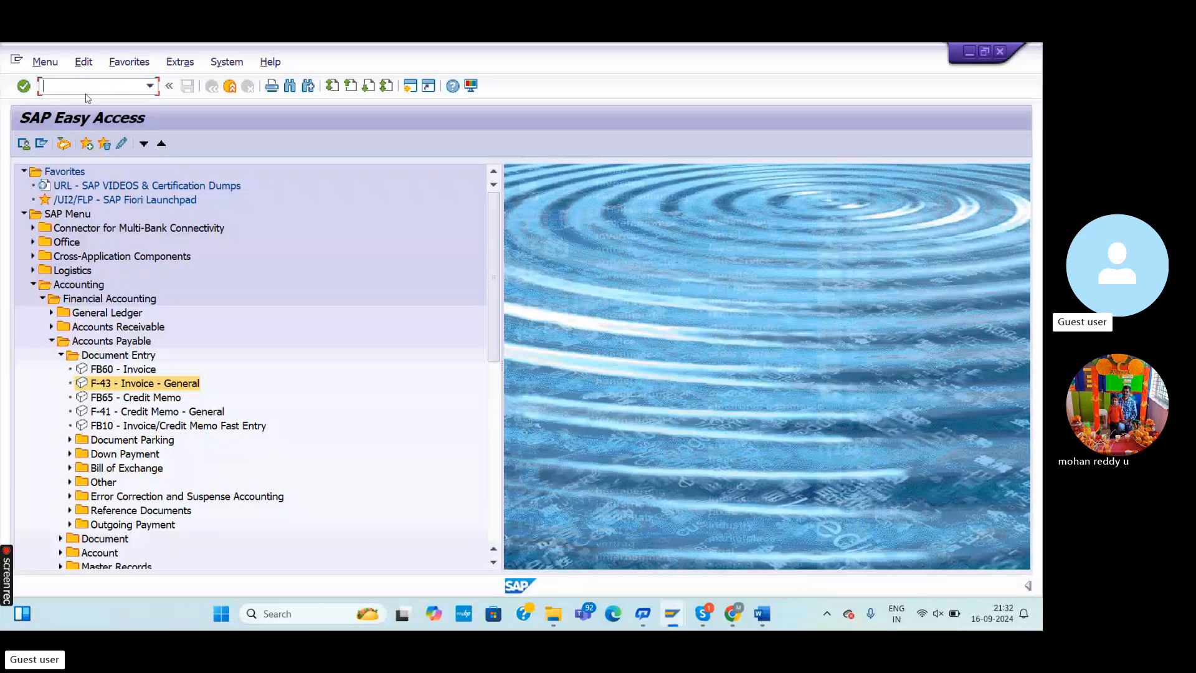
pyautogui.write('N/')
pyautogui.press('BackSpace')
pyautogui.press('BackSpace')
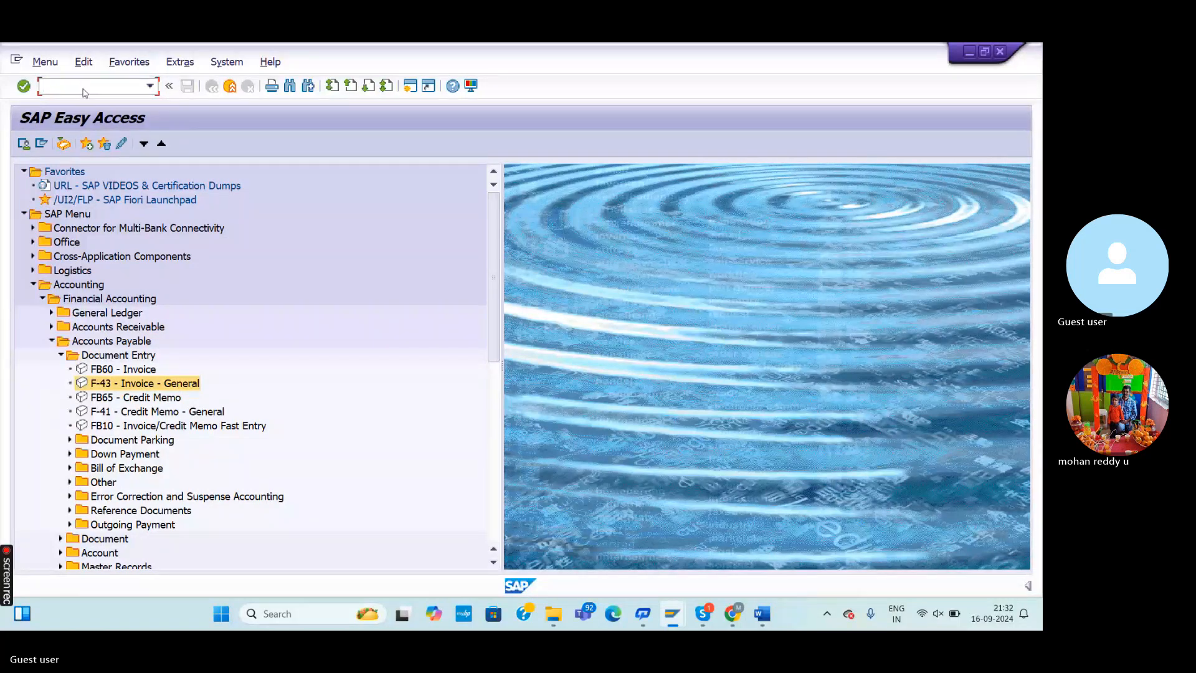
pyautogui.write('/n')
pyautogui.press('Return')
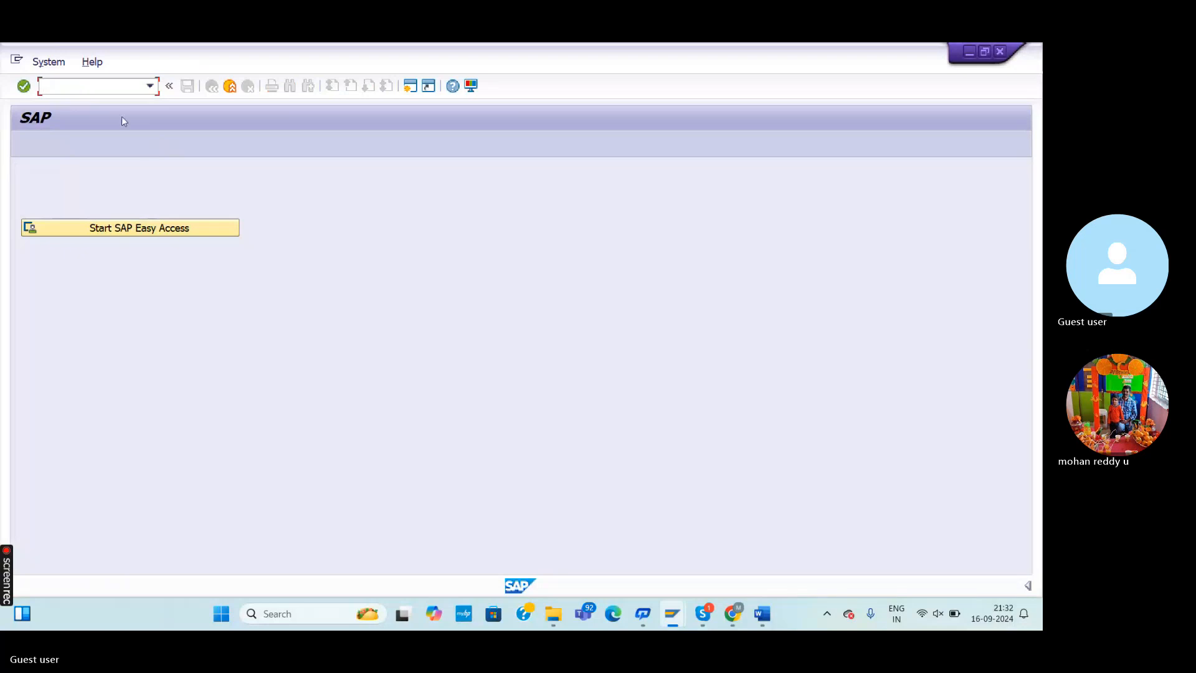
pyautogui.click(163, 226)
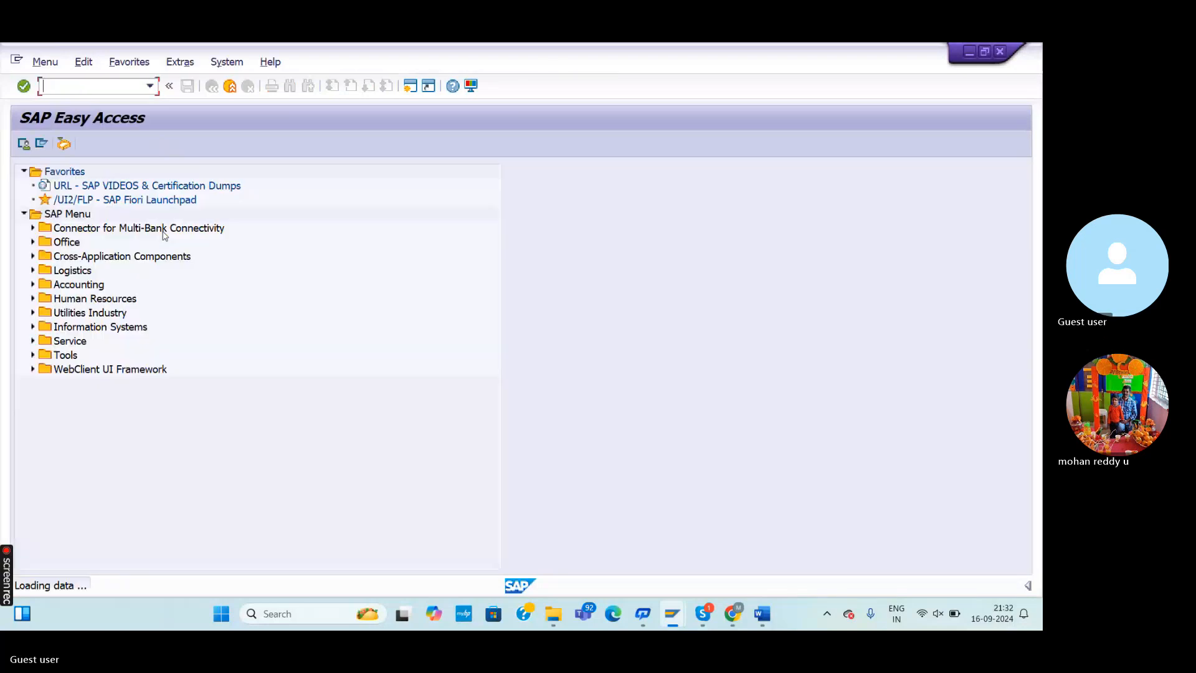
# Check the payment term transaction code in the Word notes and run OBB8 in SAP to open terms of payment
pyautogui.hotkey('alt', 'Tab')
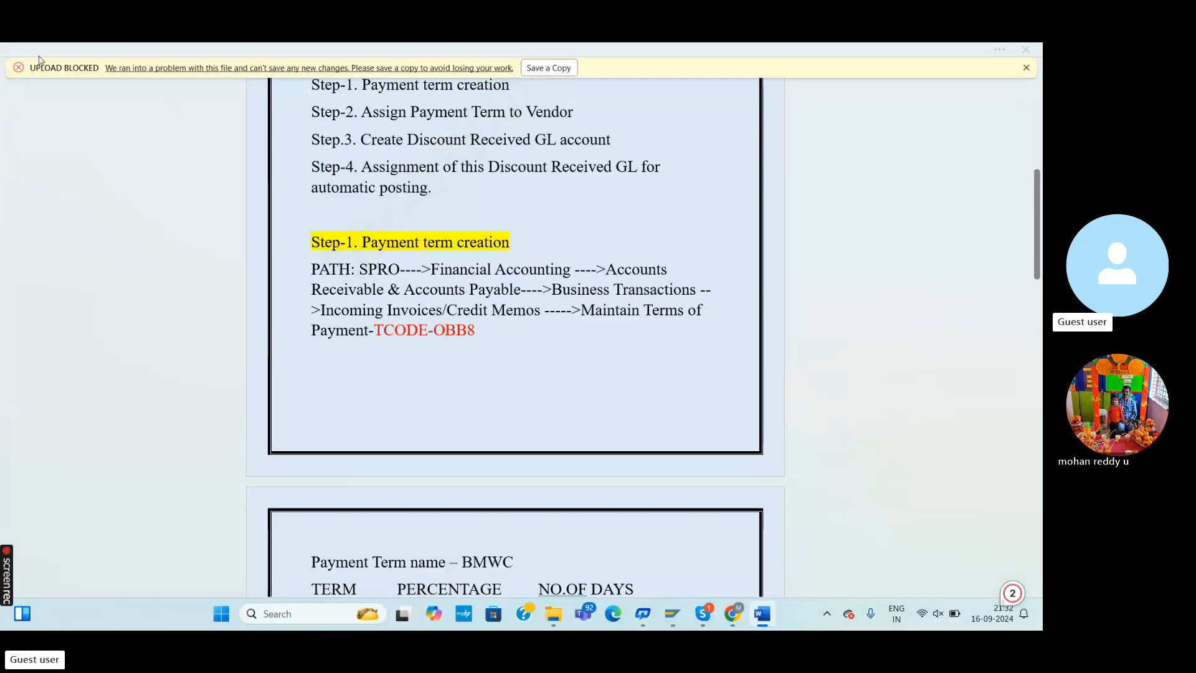
pyautogui.hotkey('alt', 'Tab')
pyautogui.click(65, 82)
pyautogui.write('OBB')
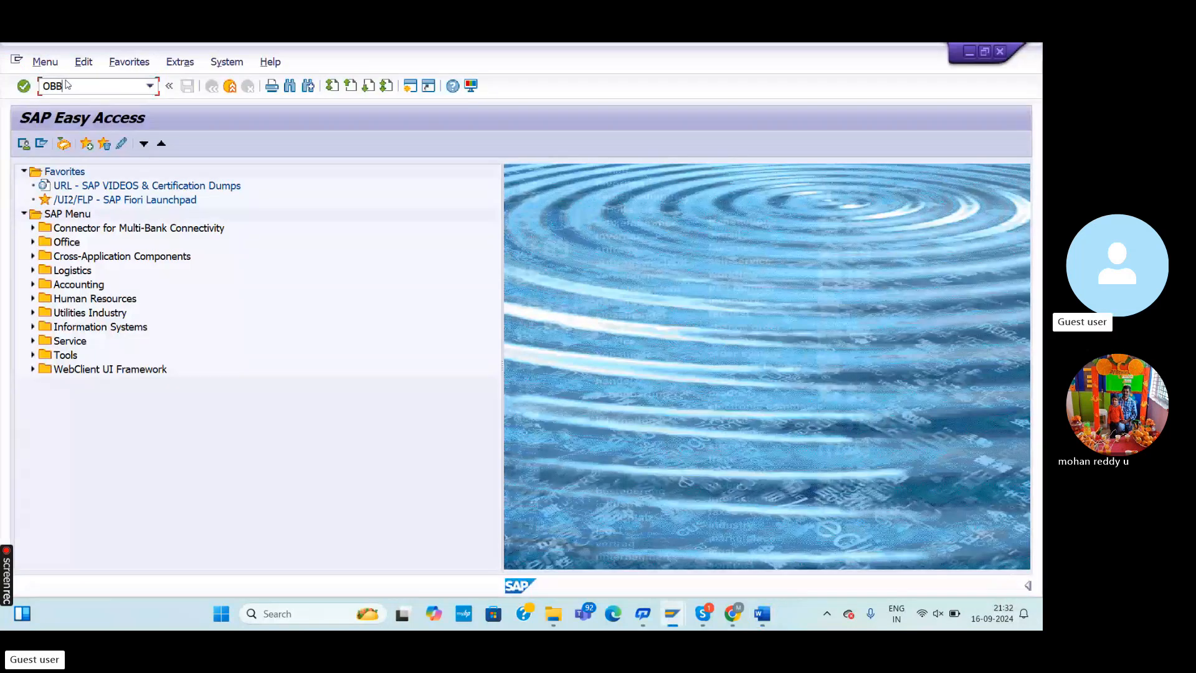
pyautogui.write('8')
pyautogui.press('Return')
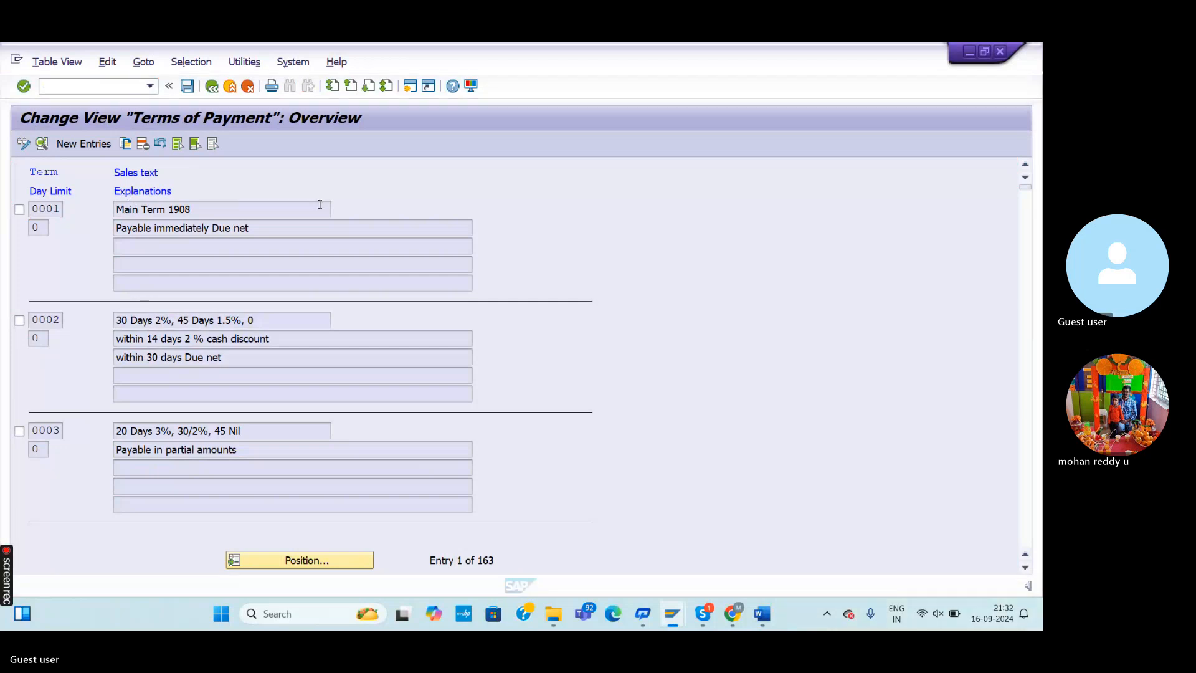
# Check the Word notes briefly, return to the SAP session and leave the Terms of Payment view with /n
pyautogui.hotkey('alt', 'Tab')
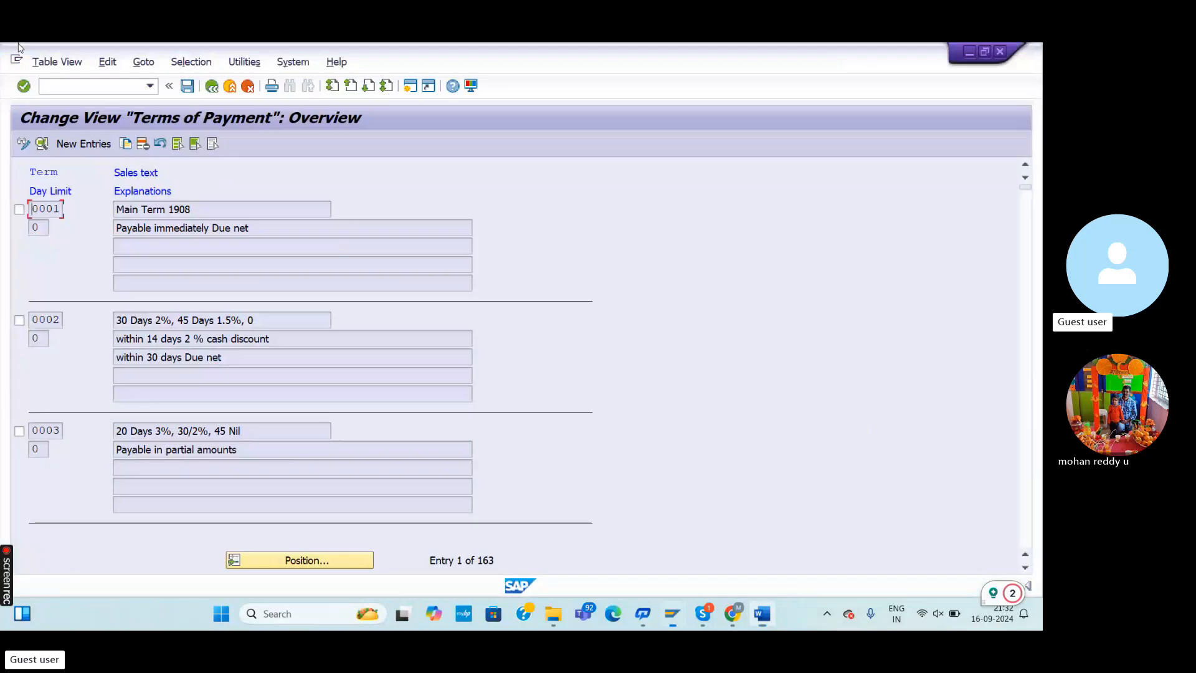
pyautogui.hotkey('alt', 'Tab')
pyautogui.click(100, 89)
pyautogui.write('/n')
pyautogui.press('Return')
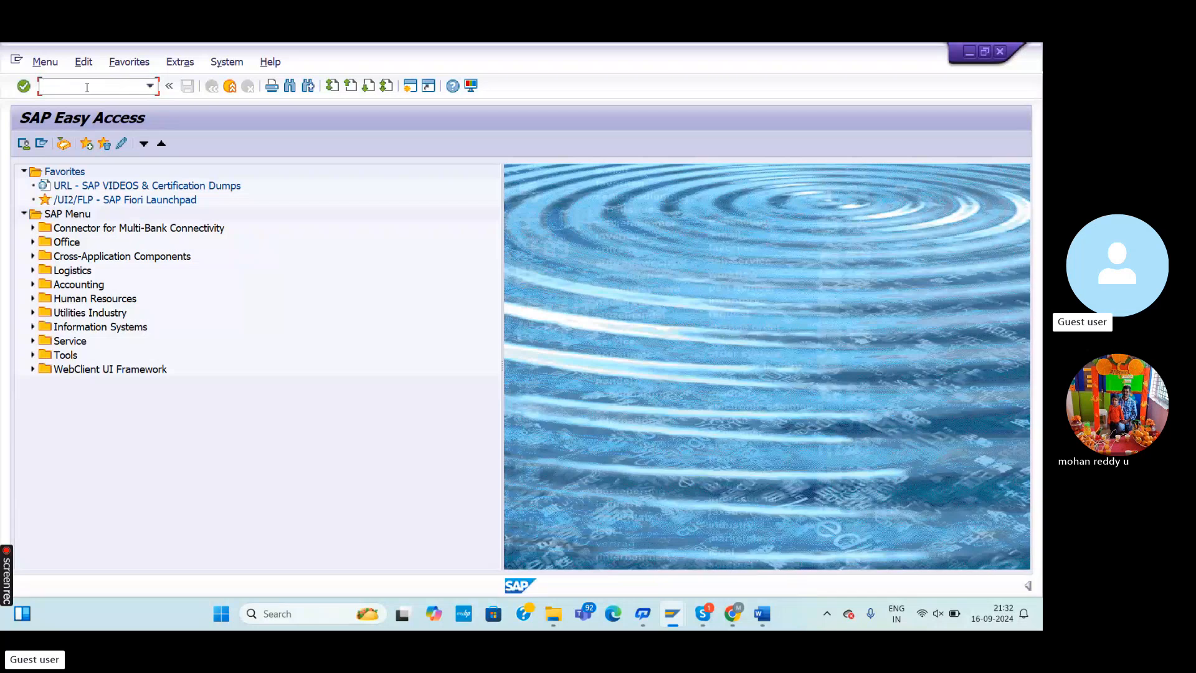
# Run transaction SPRO and open the SAP Reference IMG
pyautogui.write('SPRO')
pyautogui.press('Return')
pyautogui.hotkey('alt', 'Tab')
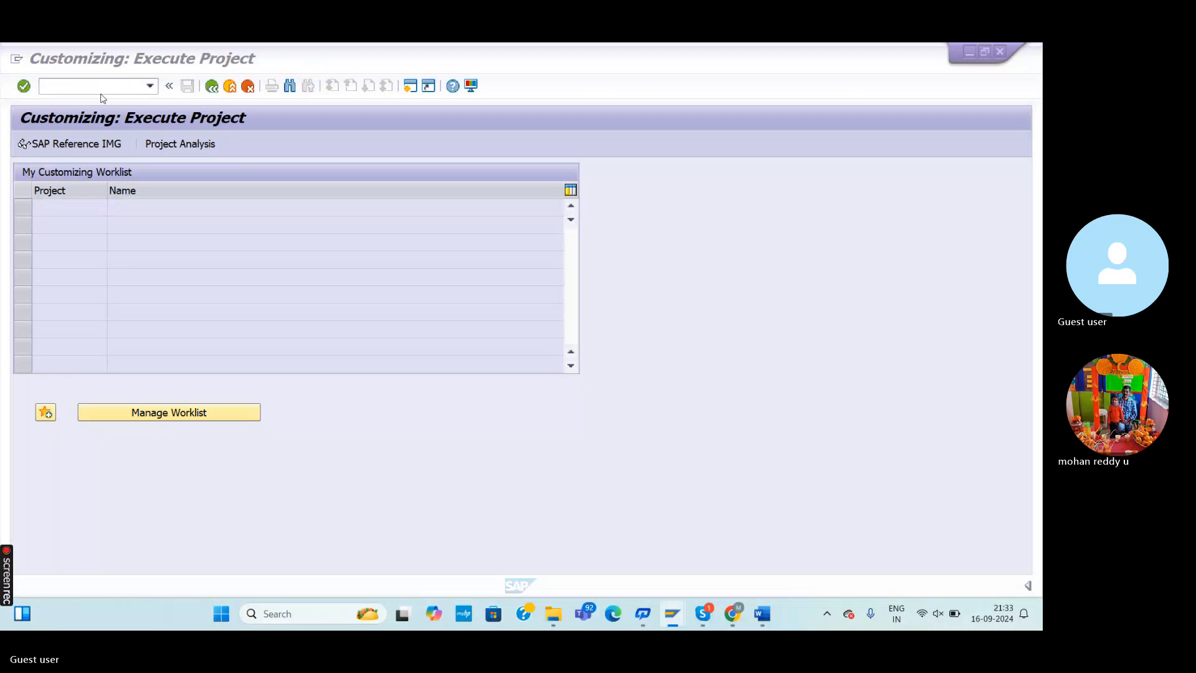
pyautogui.hotkey('alt', 'Tab')
pyautogui.click(80, 143)
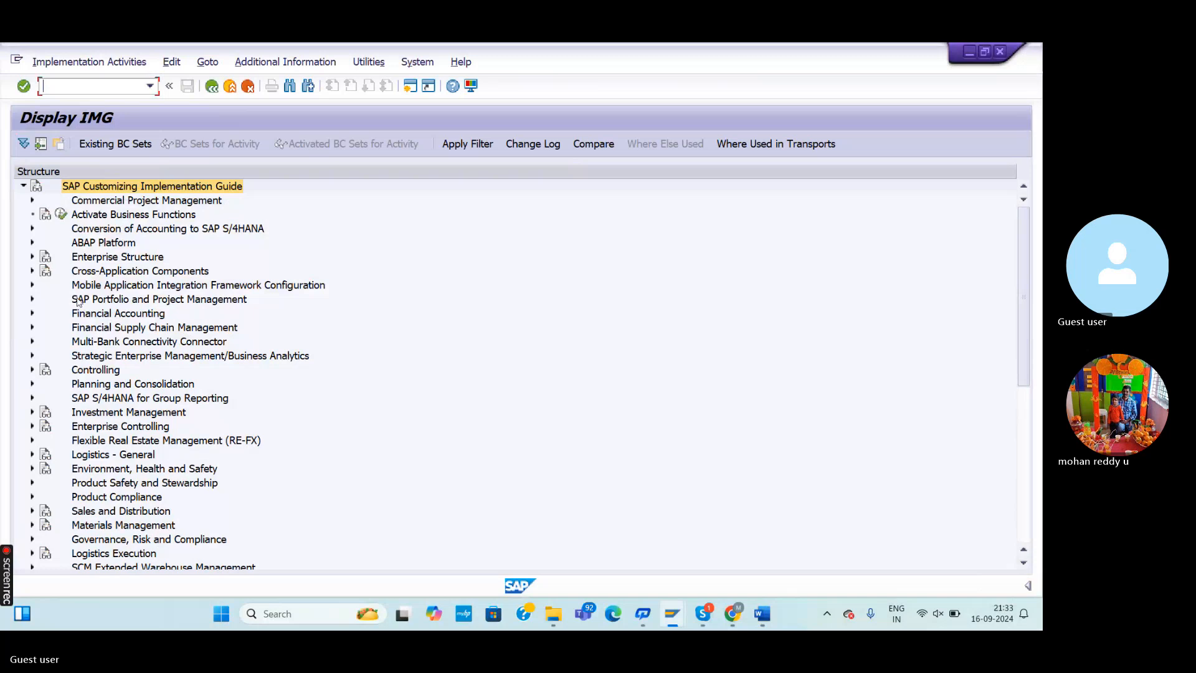
# Following the path in the Word notes, expand Financial Accounting, Accounts Receivable and Accounts Payable, and Business Transactions in the IMG structure
pyautogui.click(33, 314)
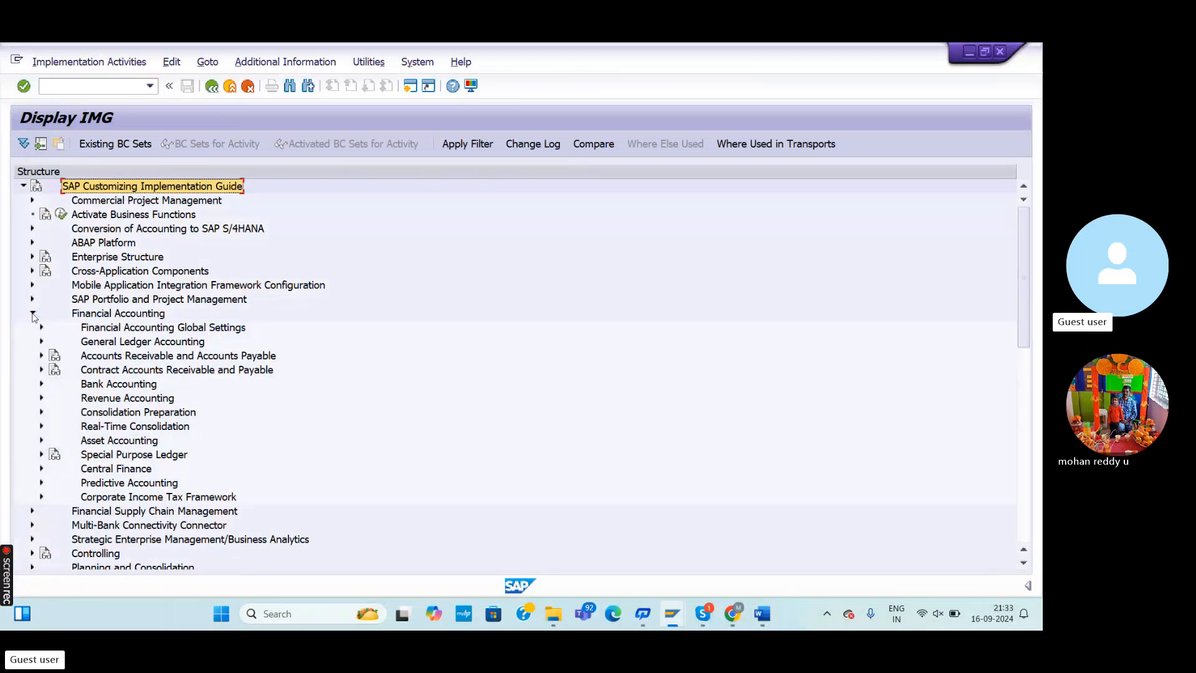
pyautogui.hotkey('alt', 'Tab')
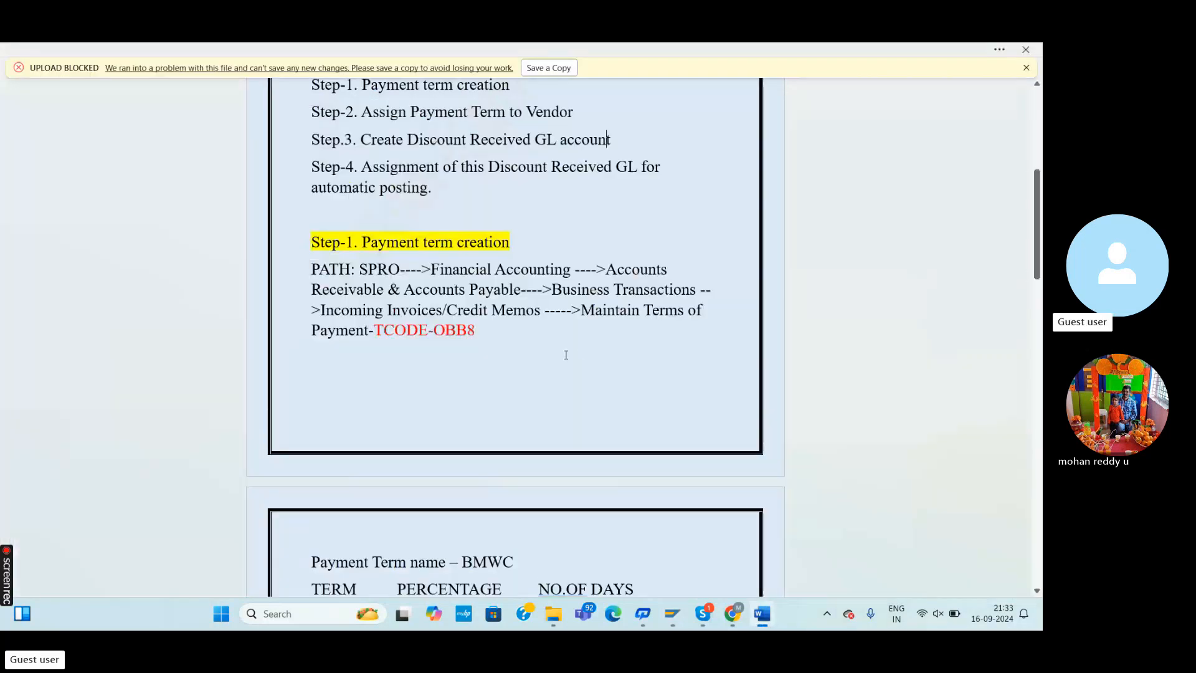
pyautogui.hotkey('alt', 'Tab')
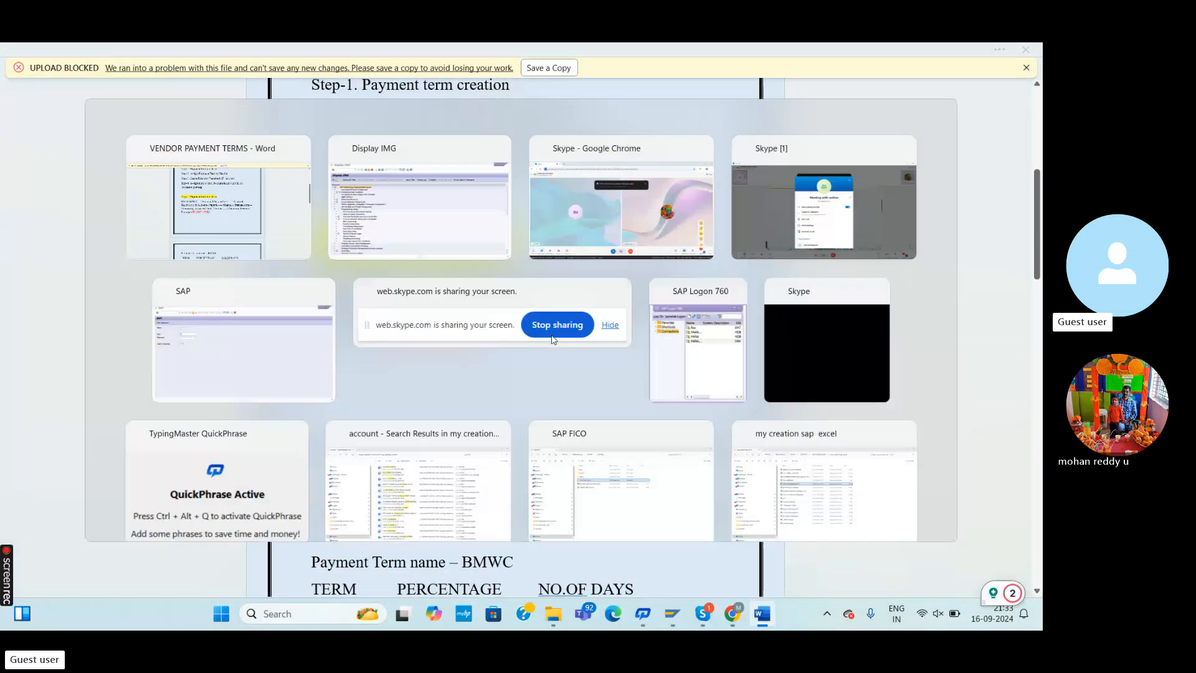
pyautogui.click(41, 356)
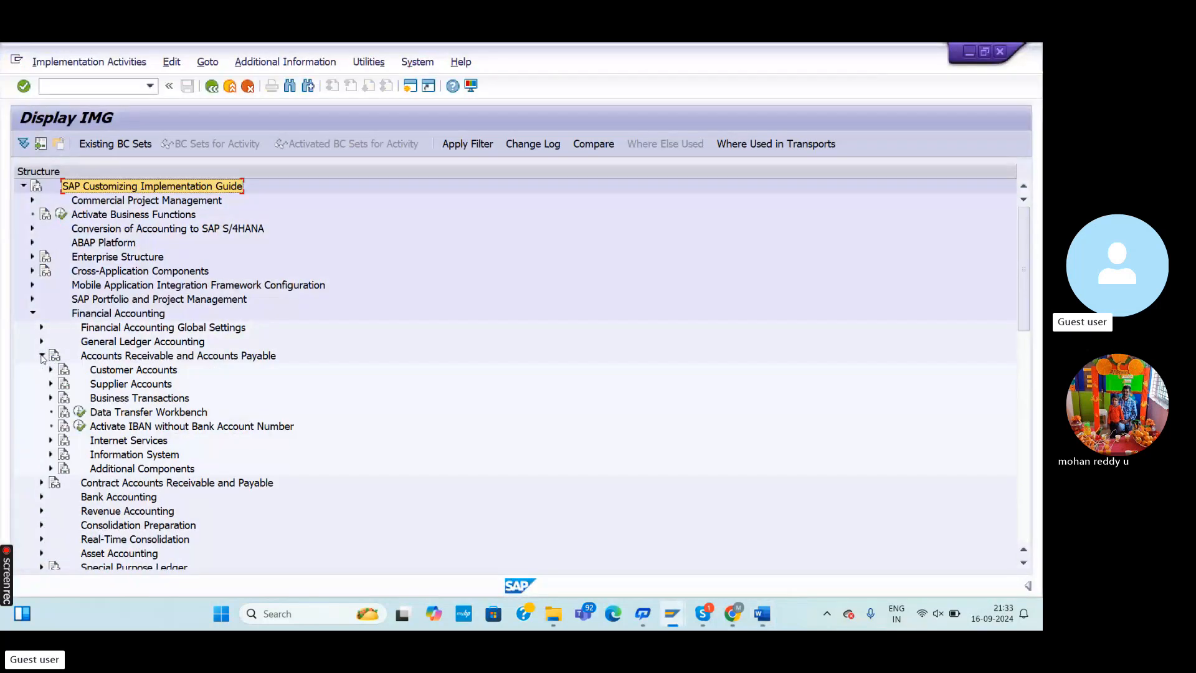
pyautogui.click(51, 398)
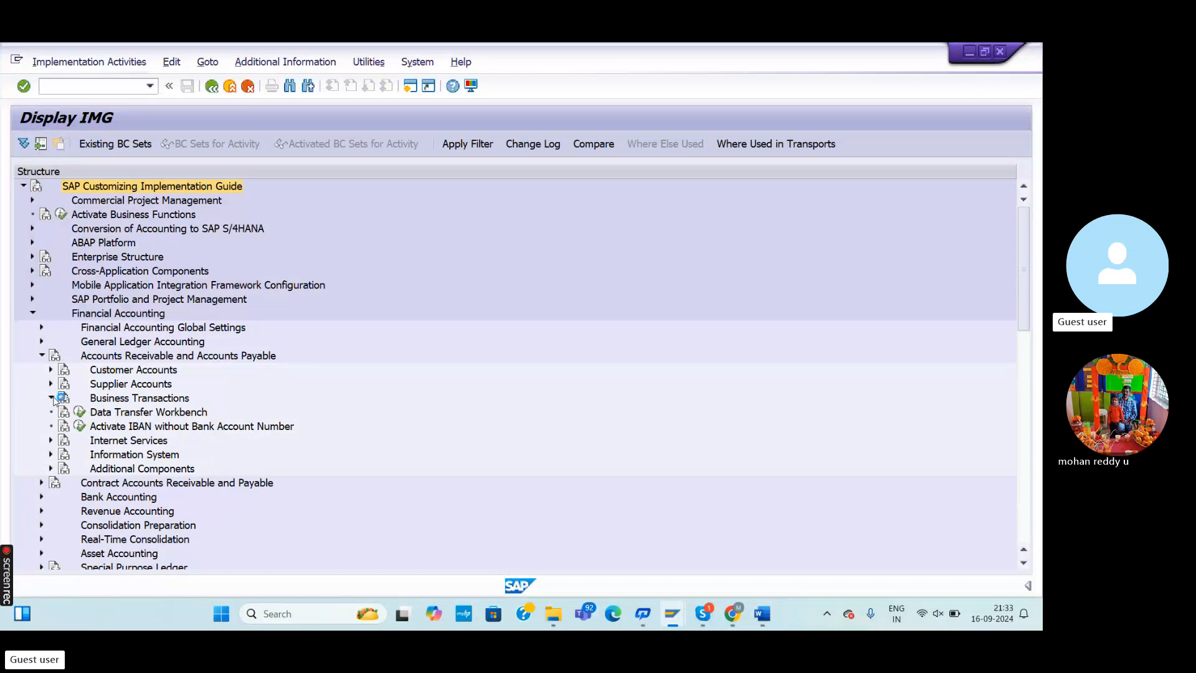
# Check the remaining path in the Word notes, expand Incoming Invoices/Credit Memos in the IMG and execute Maintain Terms of Payment
pyautogui.hotkey('alt', 'Tab')
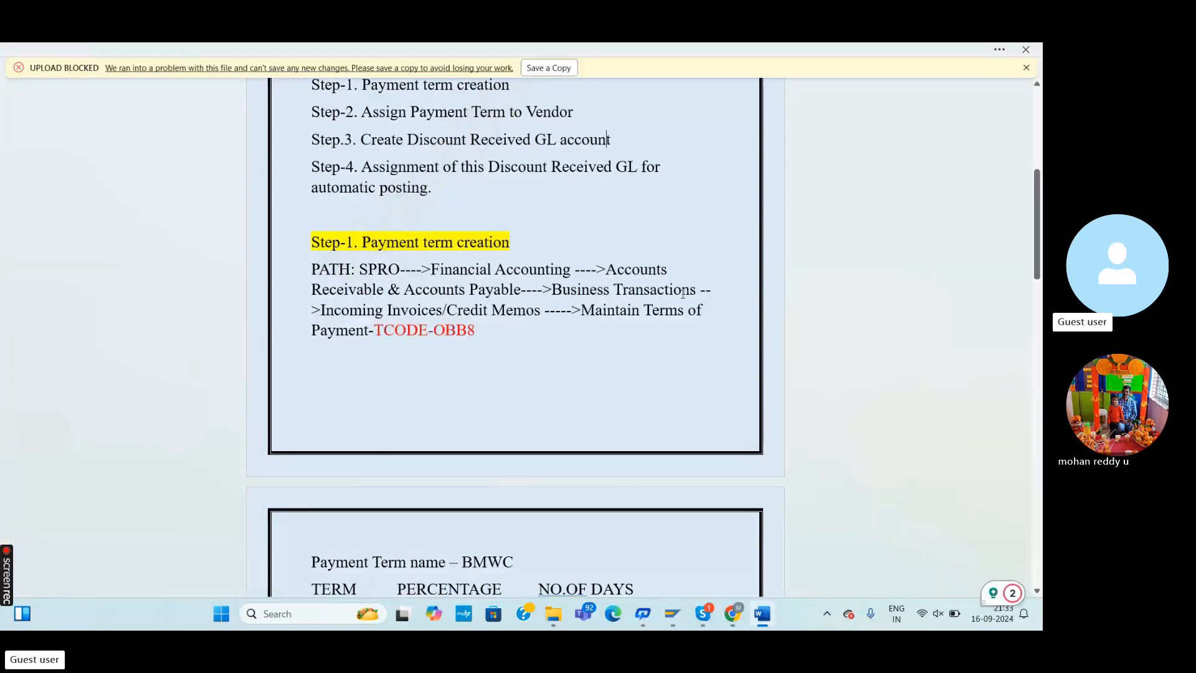
pyautogui.hotkey('alt', 'Tab')
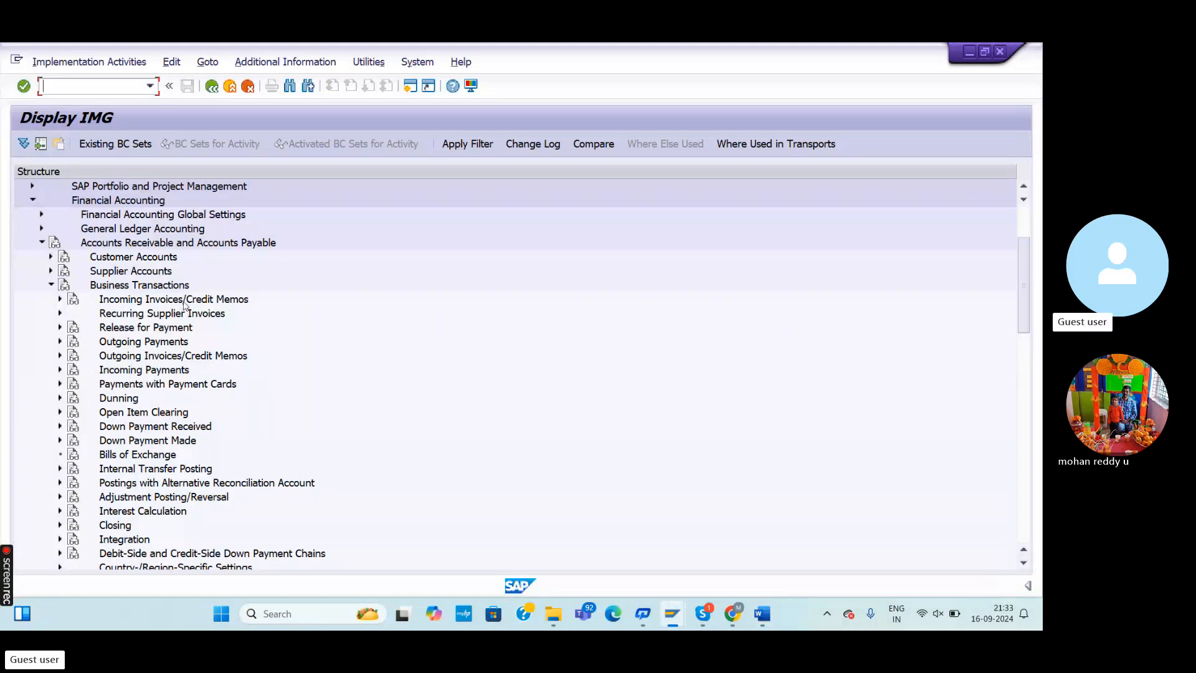
pyautogui.click(62, 300)
pyautogui.hotkey('alt', 'Tab')
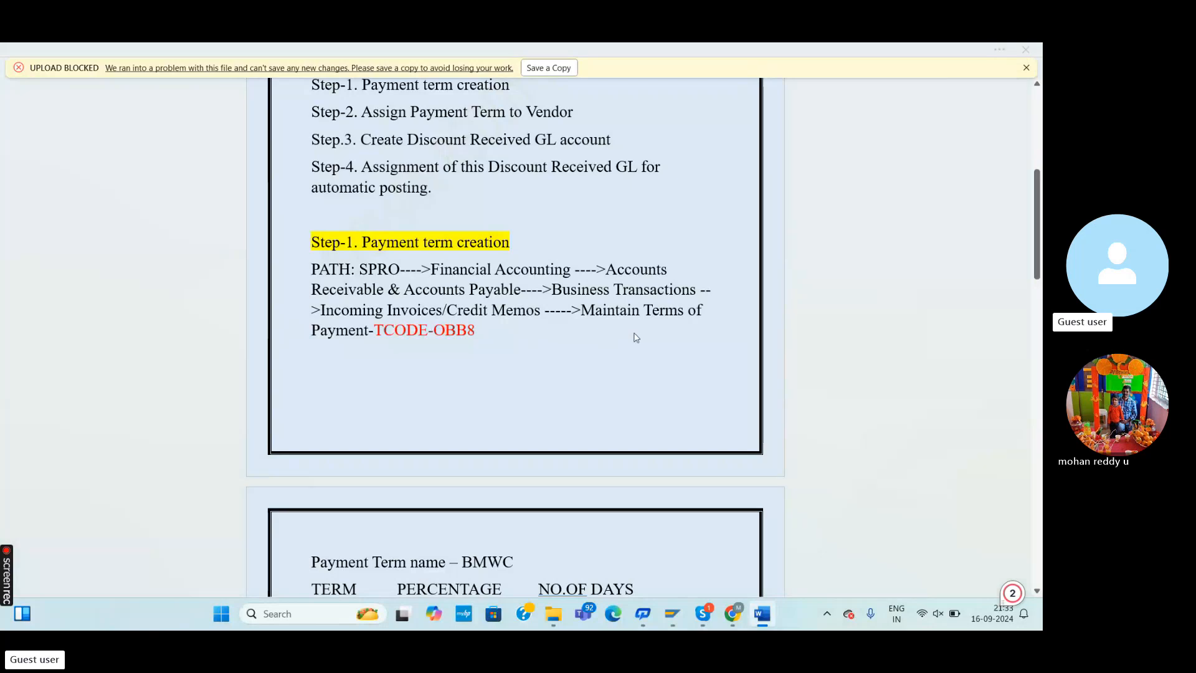
pyautogui.hotkey('alt', 'Tab')
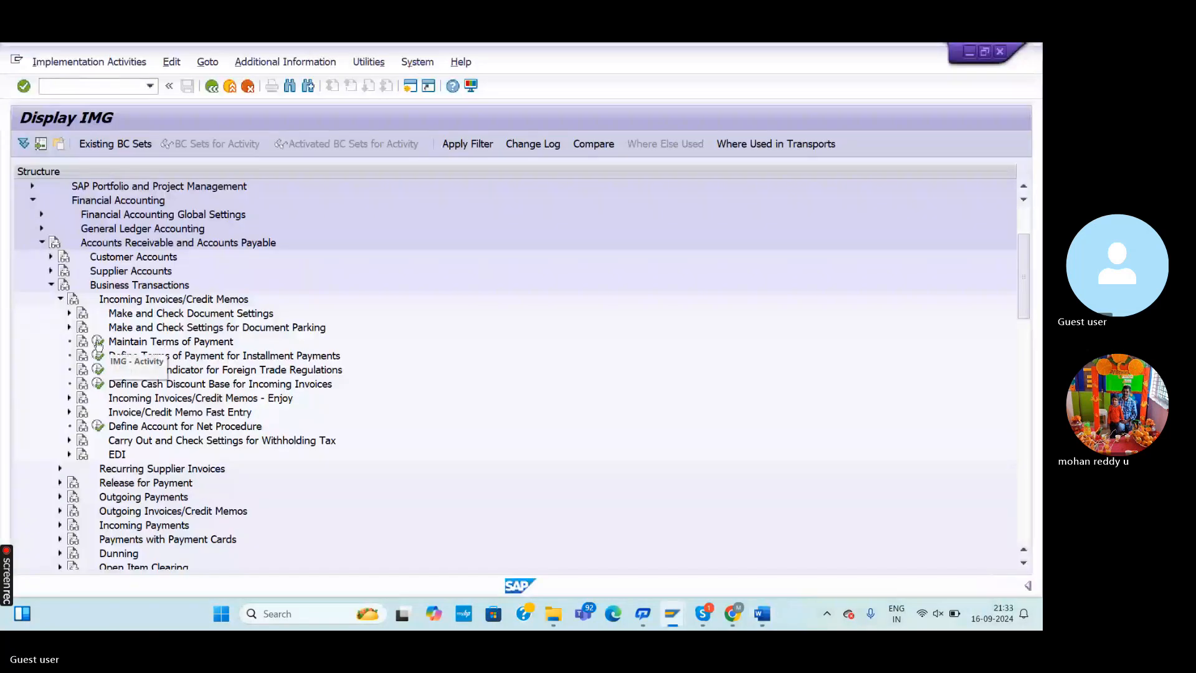
pyautogui.click(97, 341)
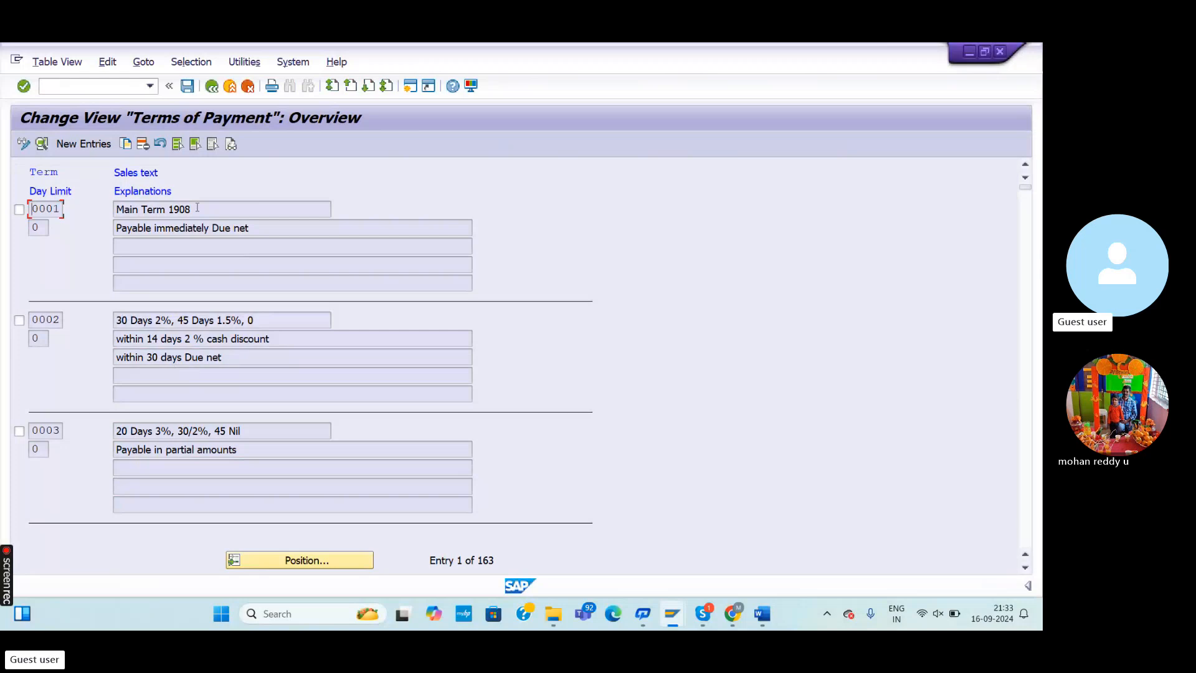
# Look at the transaction code history, then review the BMWC payment term table in the Word notes and return to SAP
pyautogui.click(149, 91)
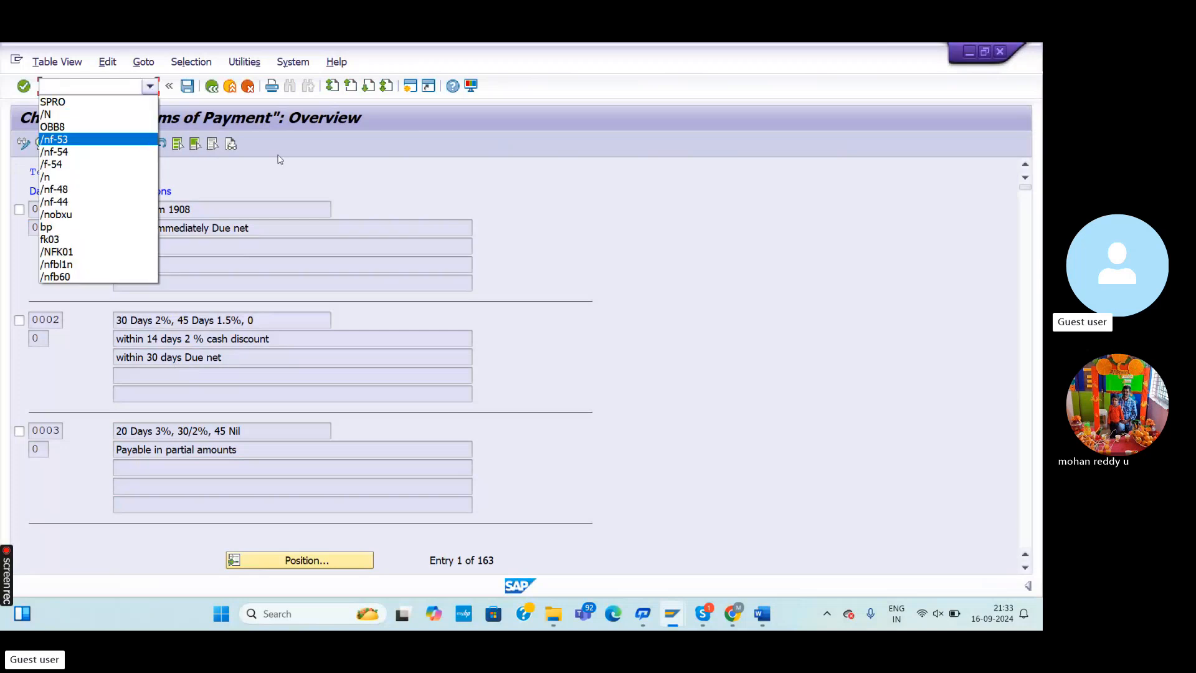
pyautogui.click(448, 184)
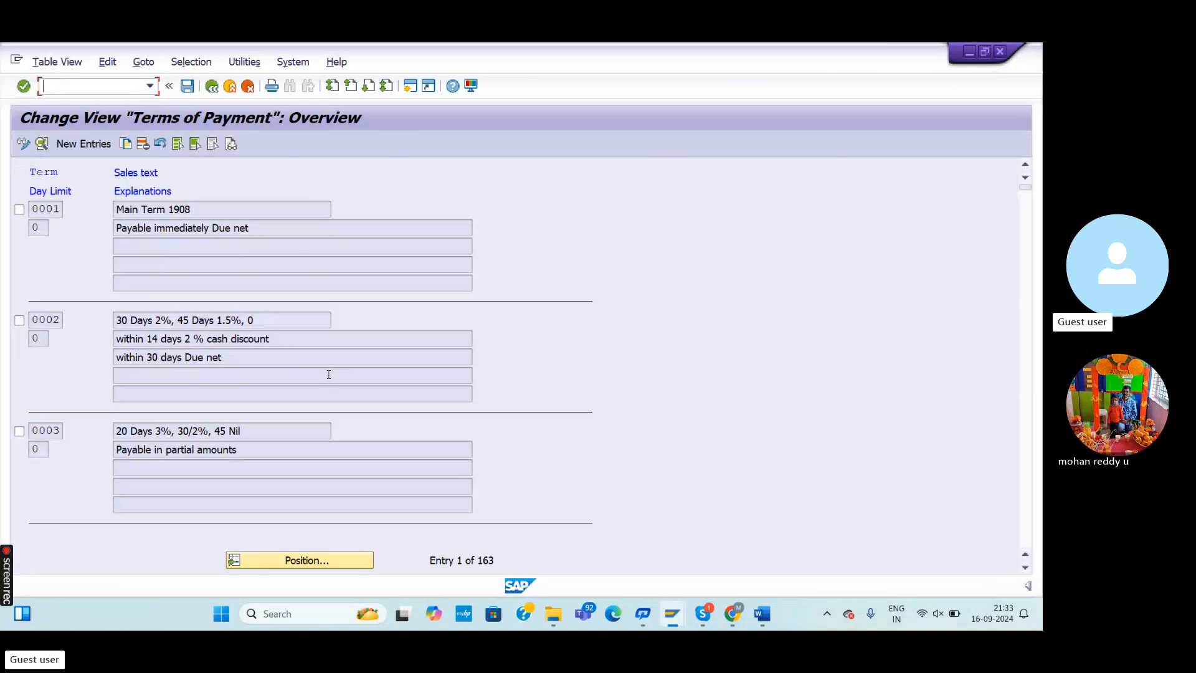
pyautogui.hotkey('alt', 'Tab')
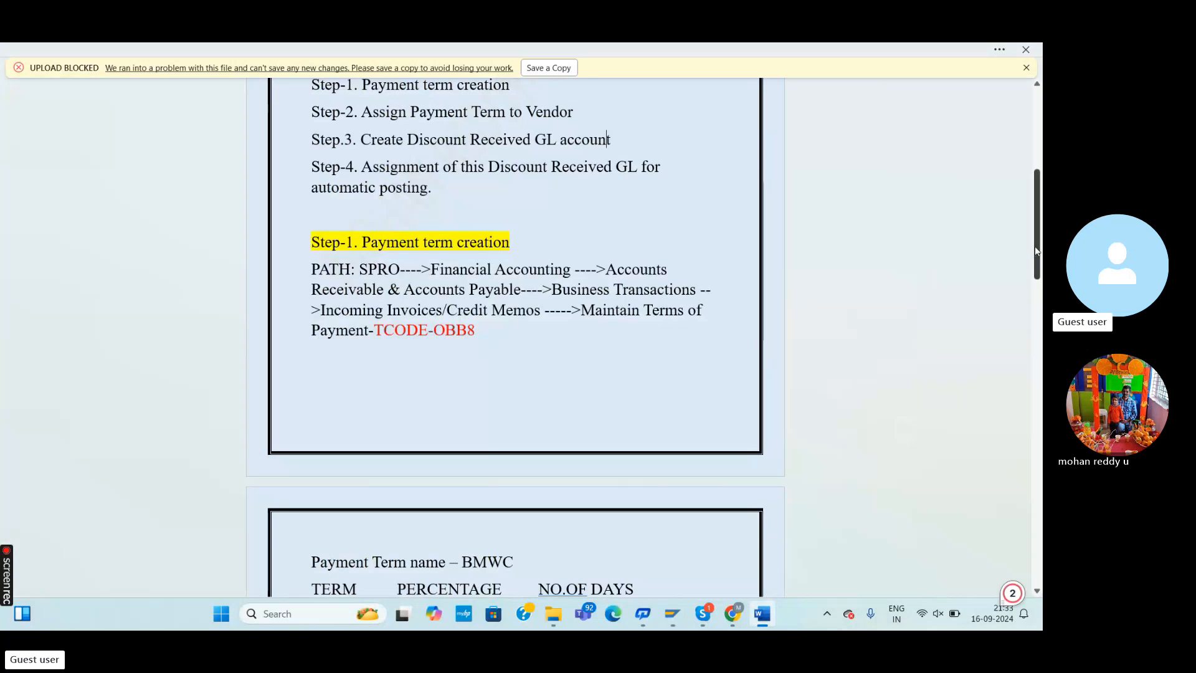
pyautogui.moveTo(1036, 246); pyautogui.dragTo(1040, 297)
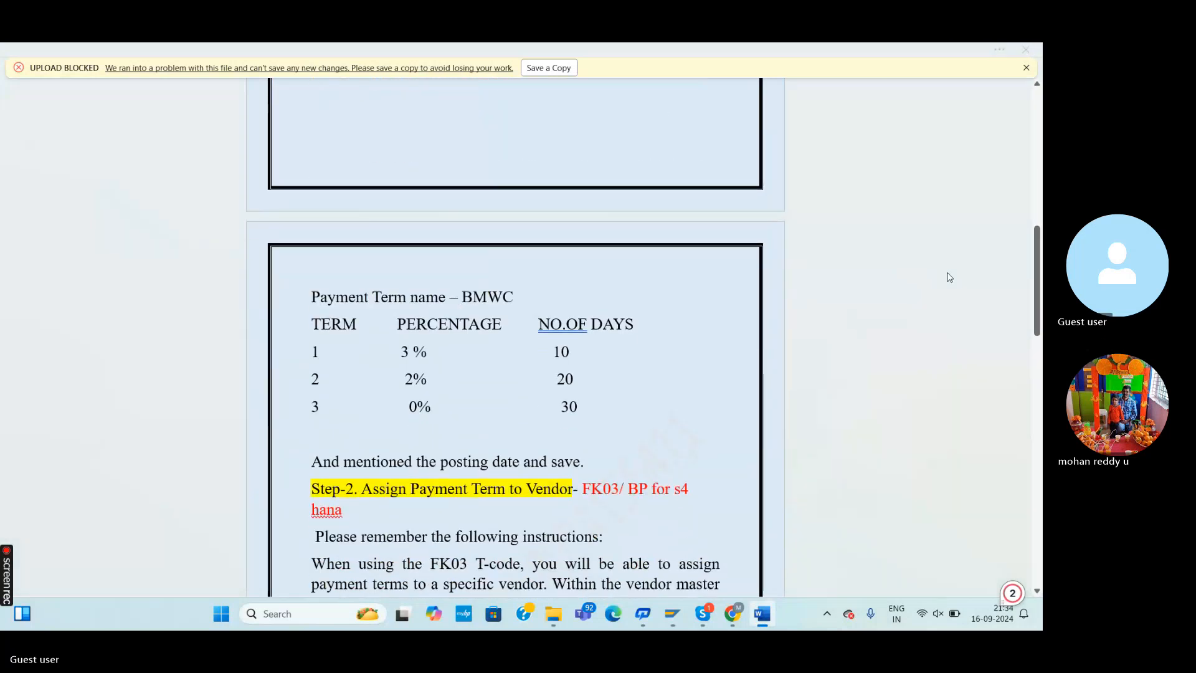
pyautogui.hotkey('alt', 'Tab')
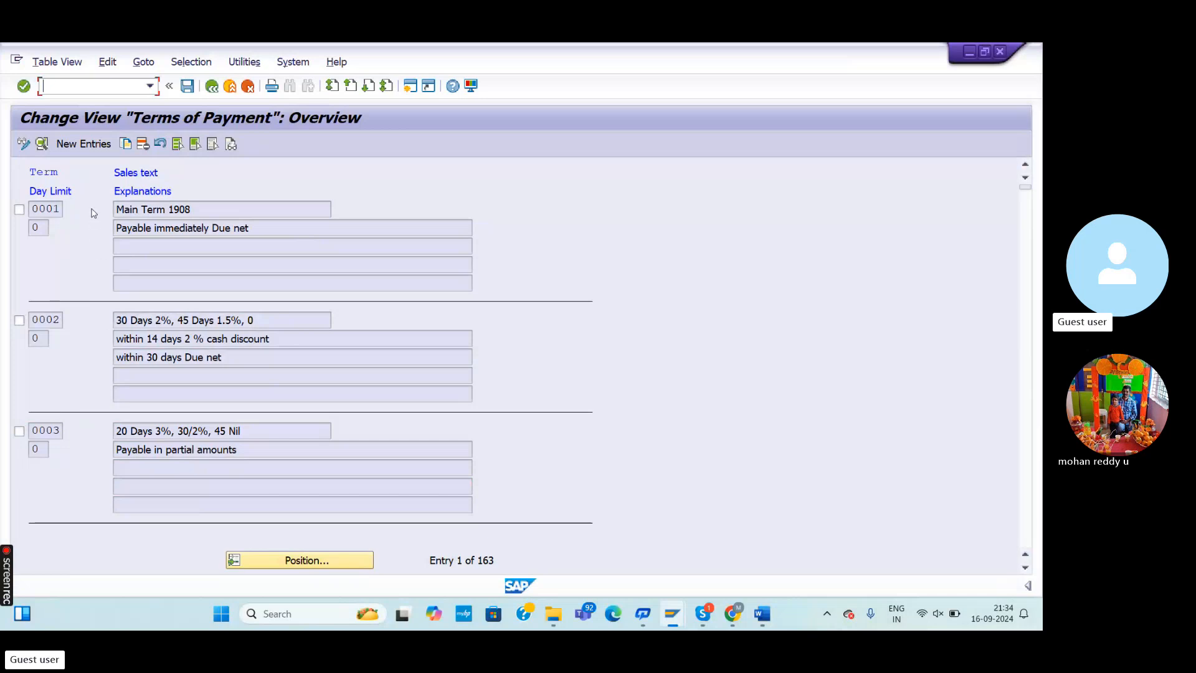
# Create a new payment term entry named BMW2 with Document Date as the default baseline date
pyautogui.click(83, 145)
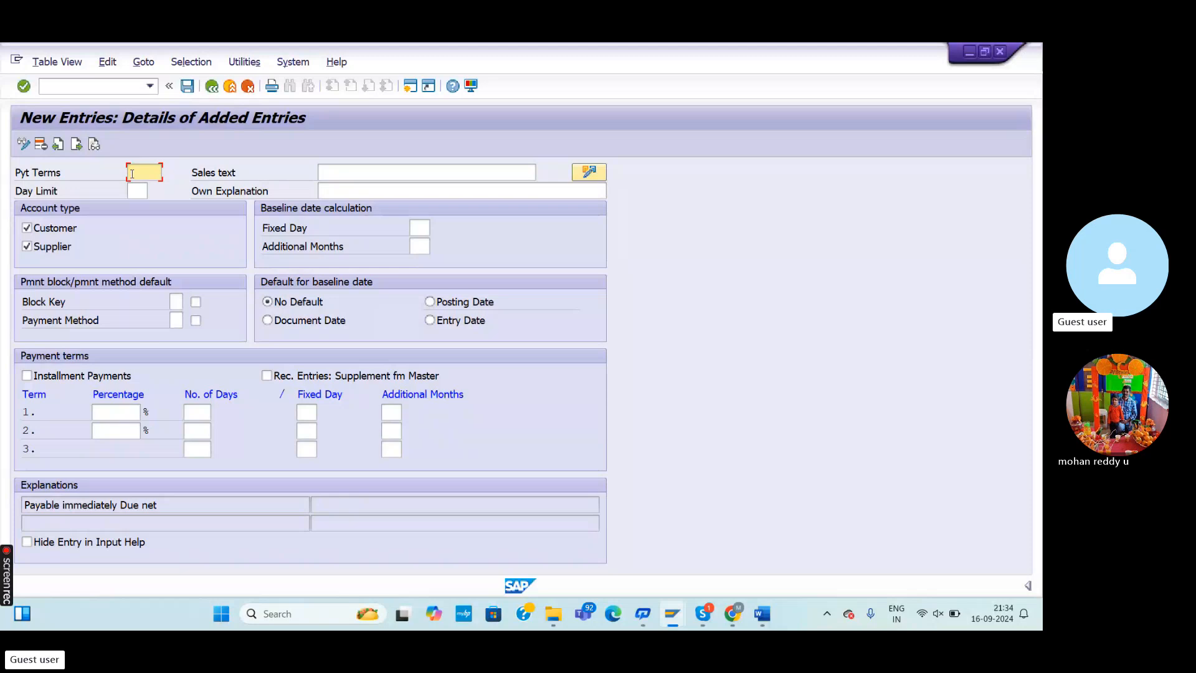
pyautogui.write('BMW')
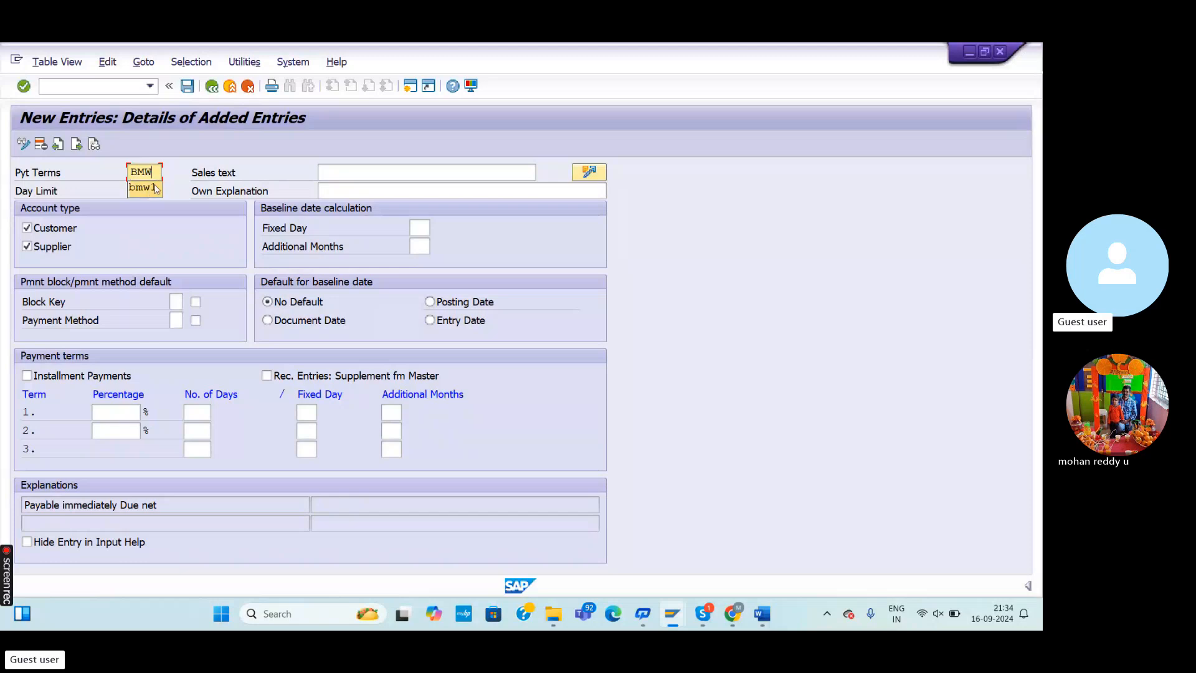
pyautogui.write('2')
pyautogui.click(314, 322)
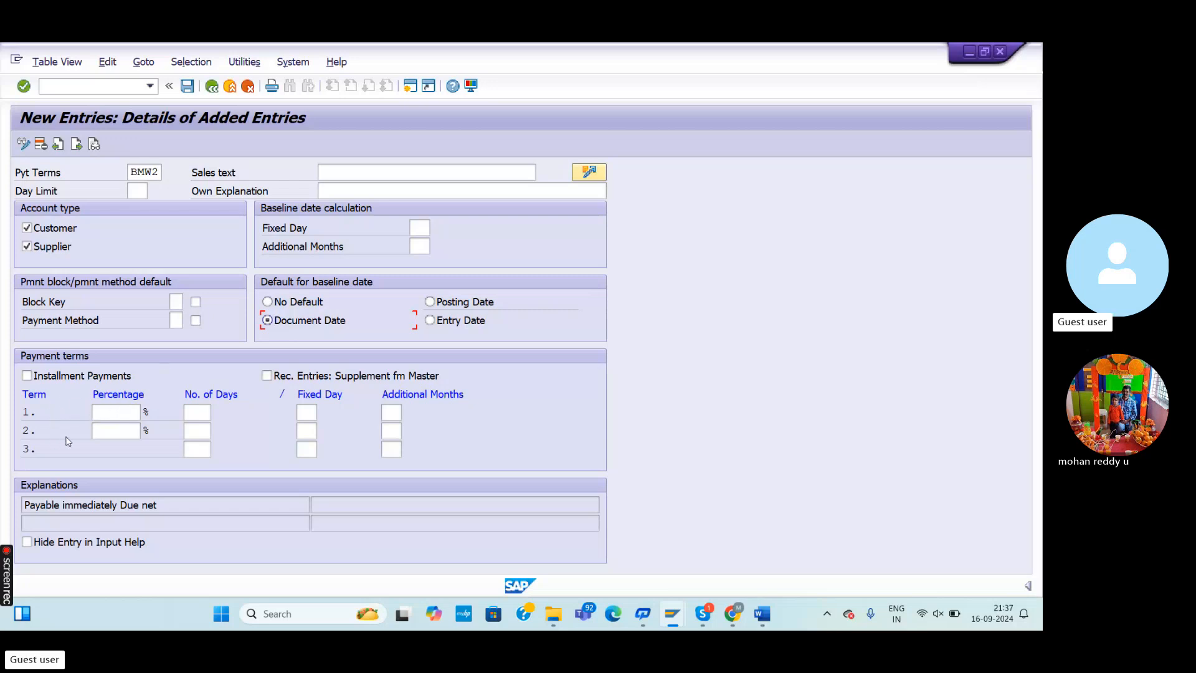
# Enter 4% with 10 days for term 1, 5% with 20 days for term 2, and 30 days for term 3
pyautogui.click(116, 413)
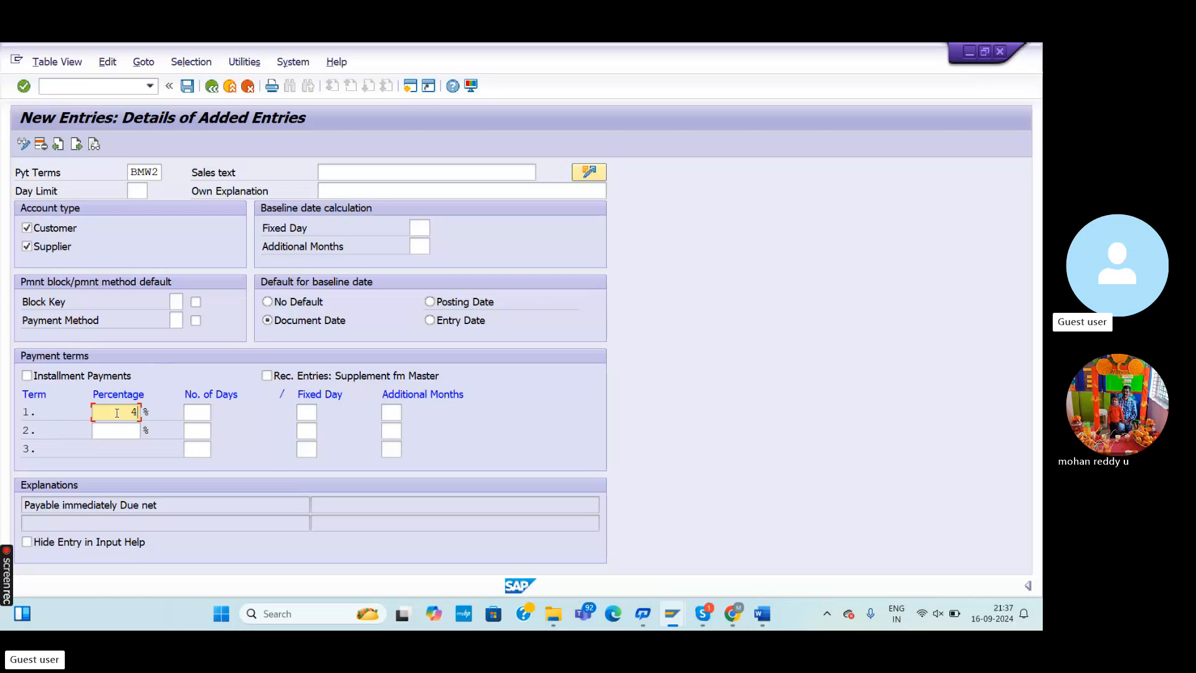
pyautogui.click(120, 429)
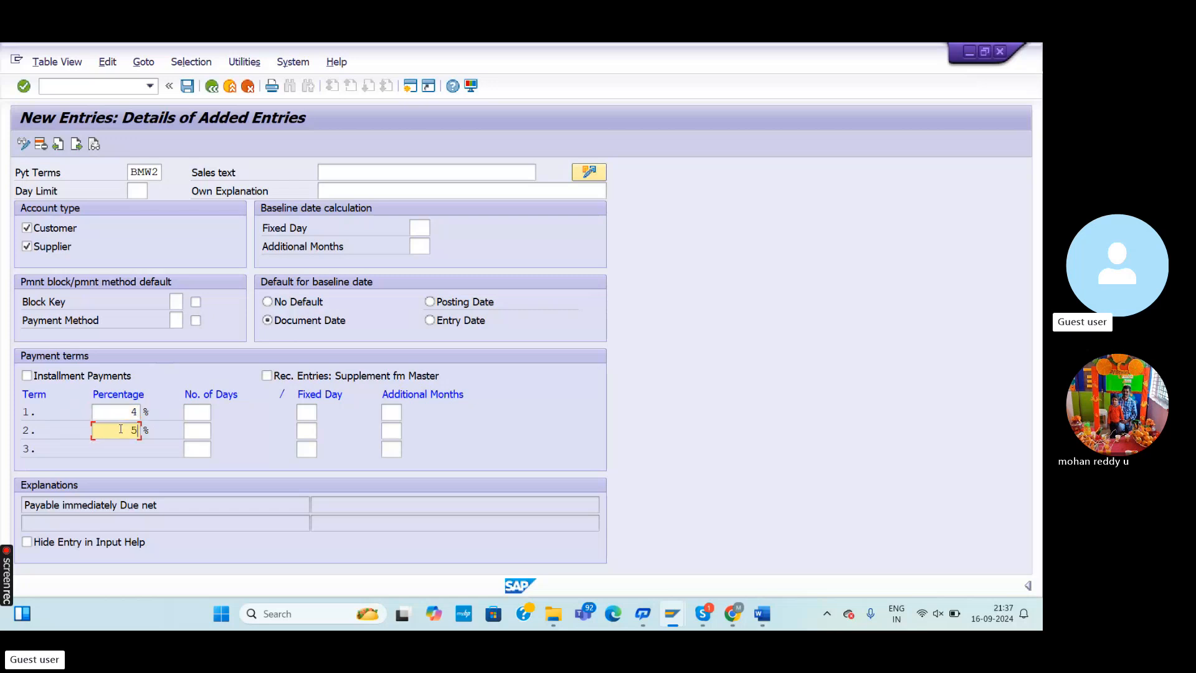
pyautogui.click(197, 417)
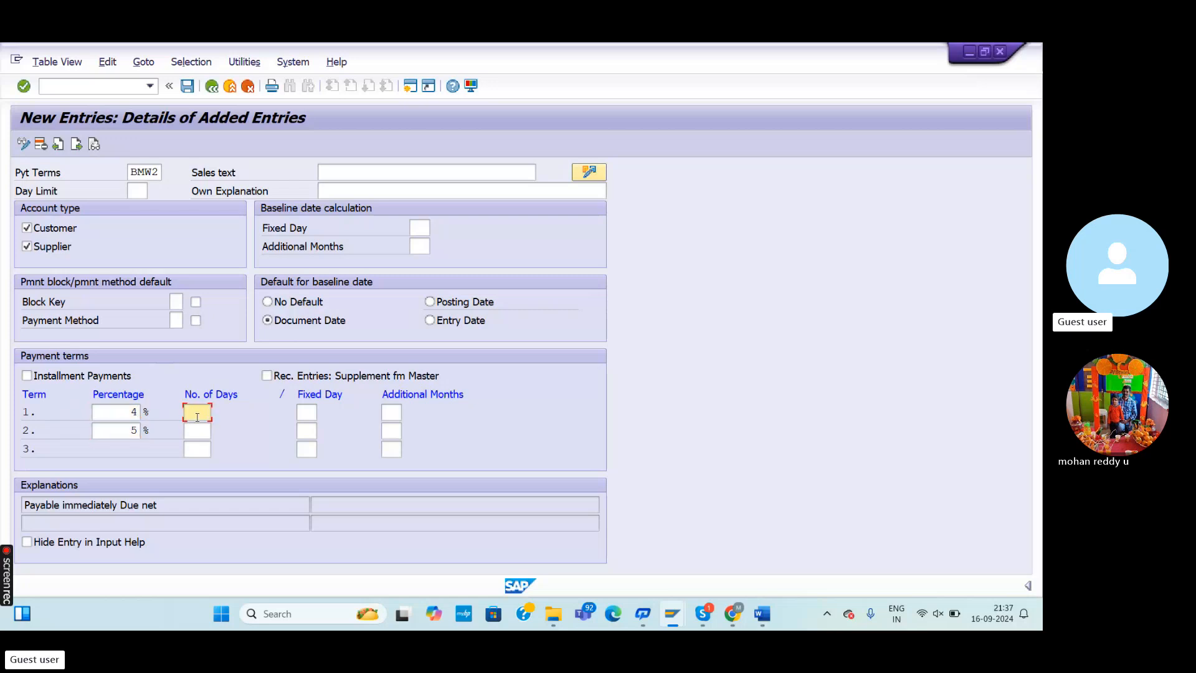
pyautogui.write('10')
pyautogui.click(197, 429)
pyautogui.write('20')
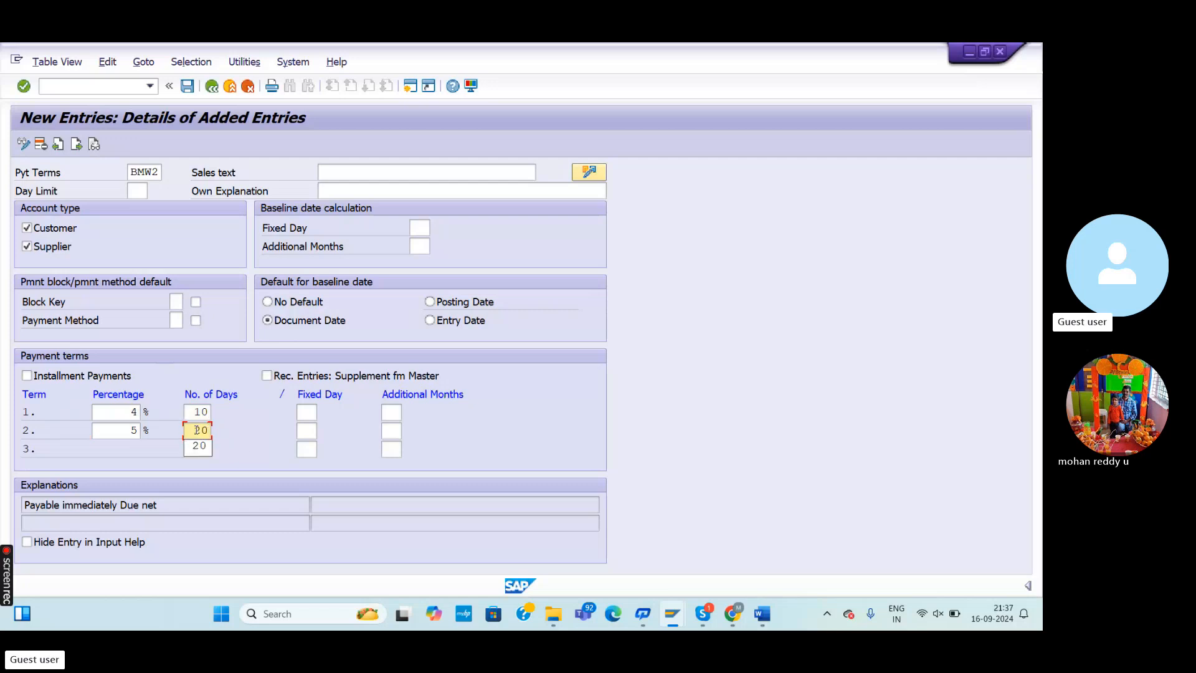
pyautogui.click(254, 433)
pyautogui.click(190, 448)
pyautogui.write('30')
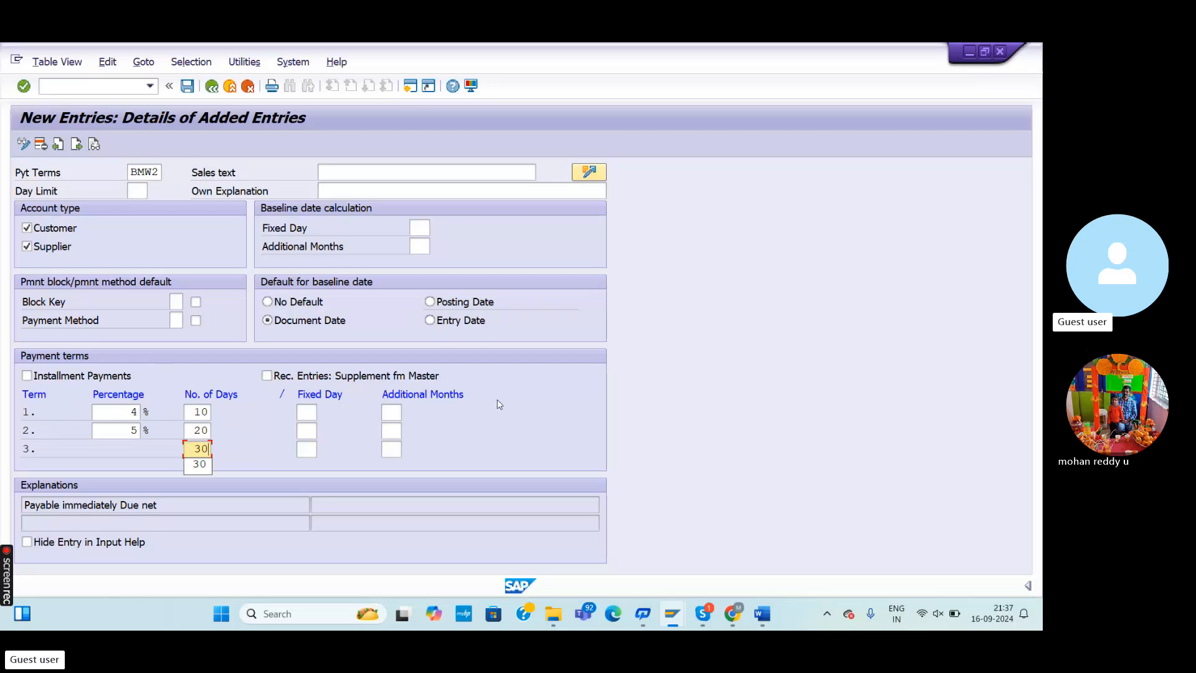
pyautogui.click(477, 413)
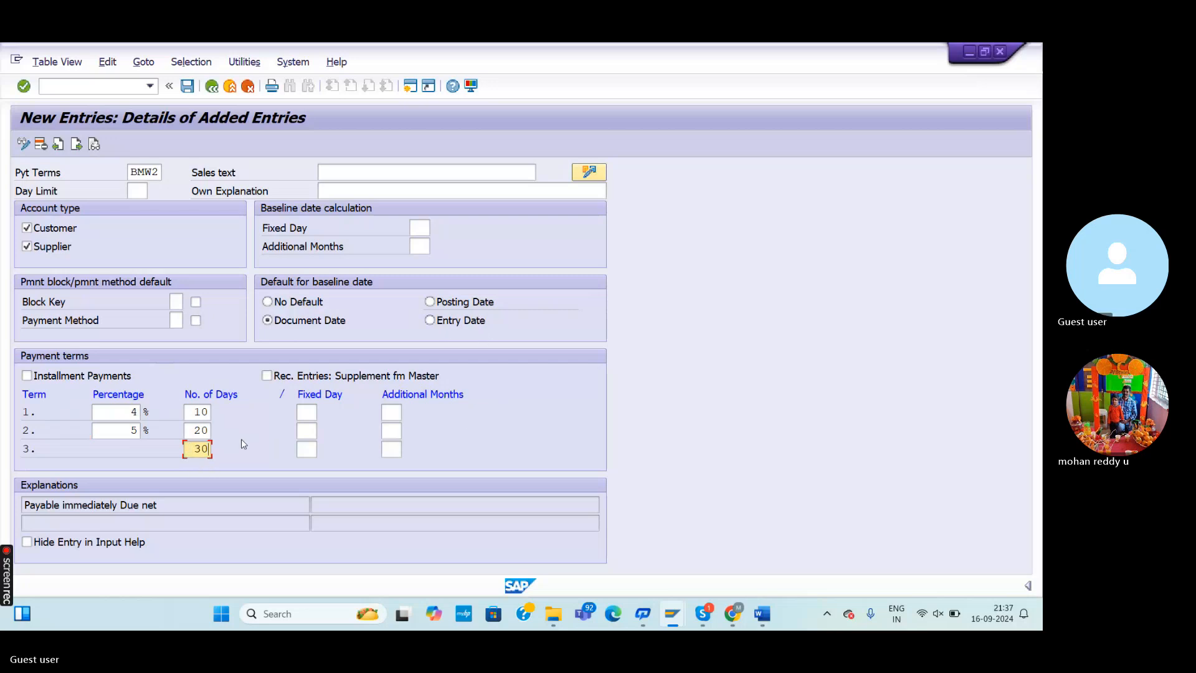
pyautogui.press('Return')
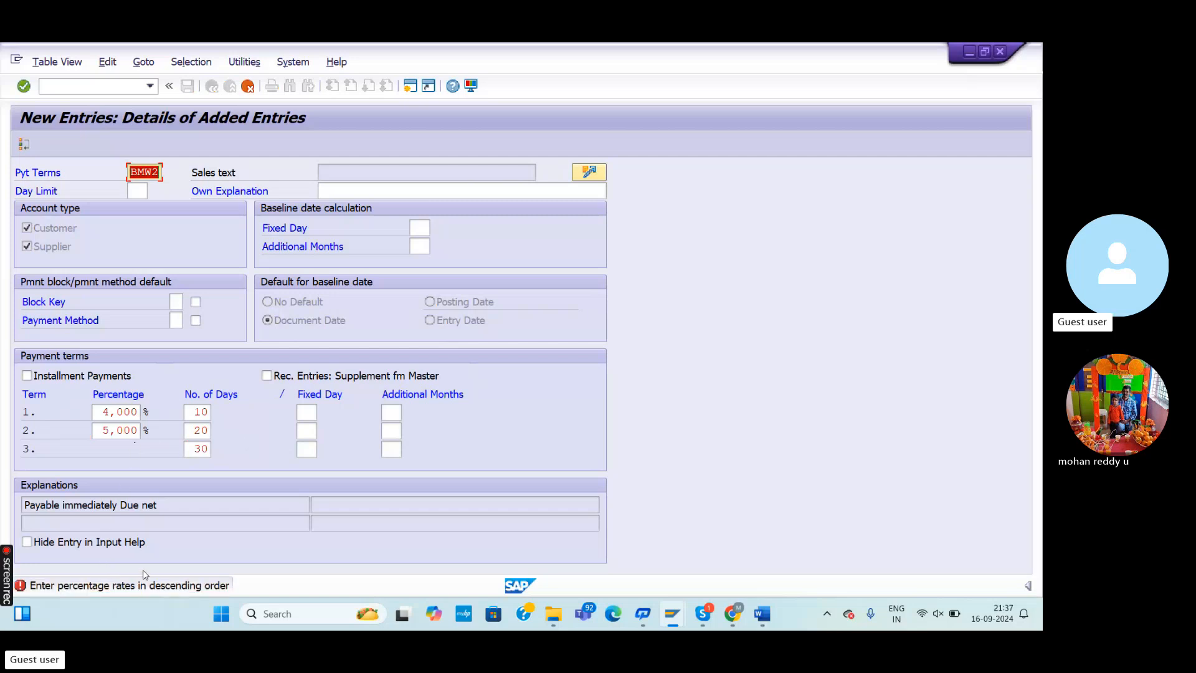
# Change the percentages to 5% for term 1 and 4% for term 2, and save BMW2 under the "withhold tax" customizing request
pyautogui.click(109, 410)
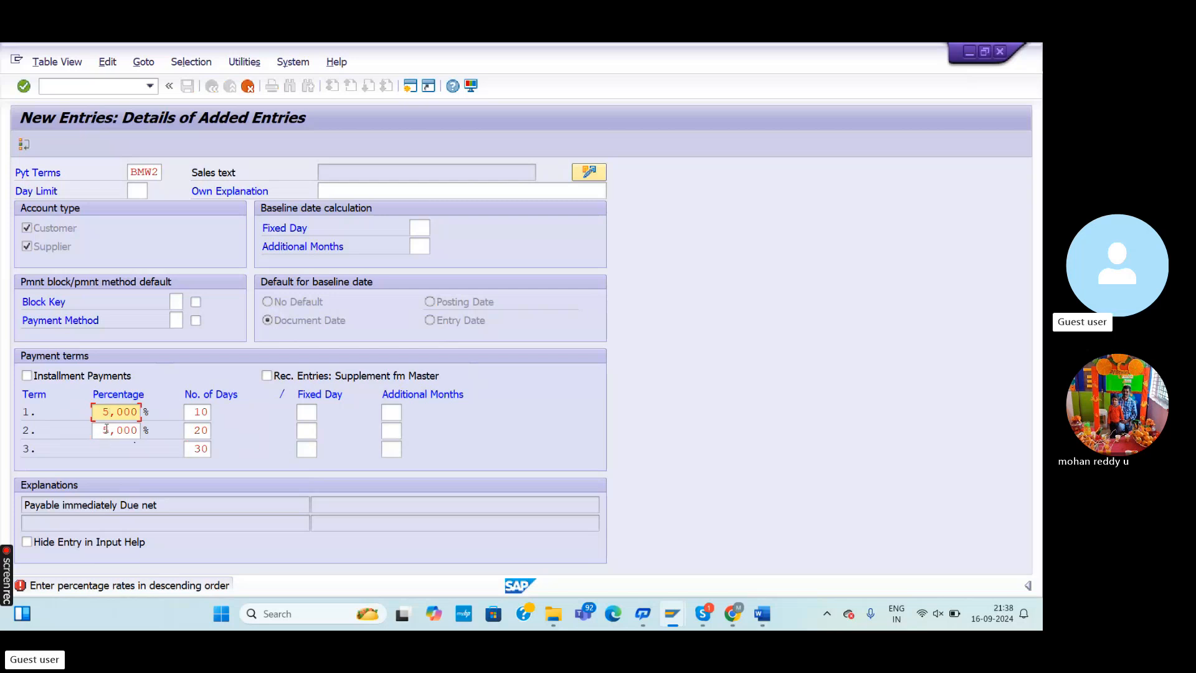
pyautogui.click(110, 429)
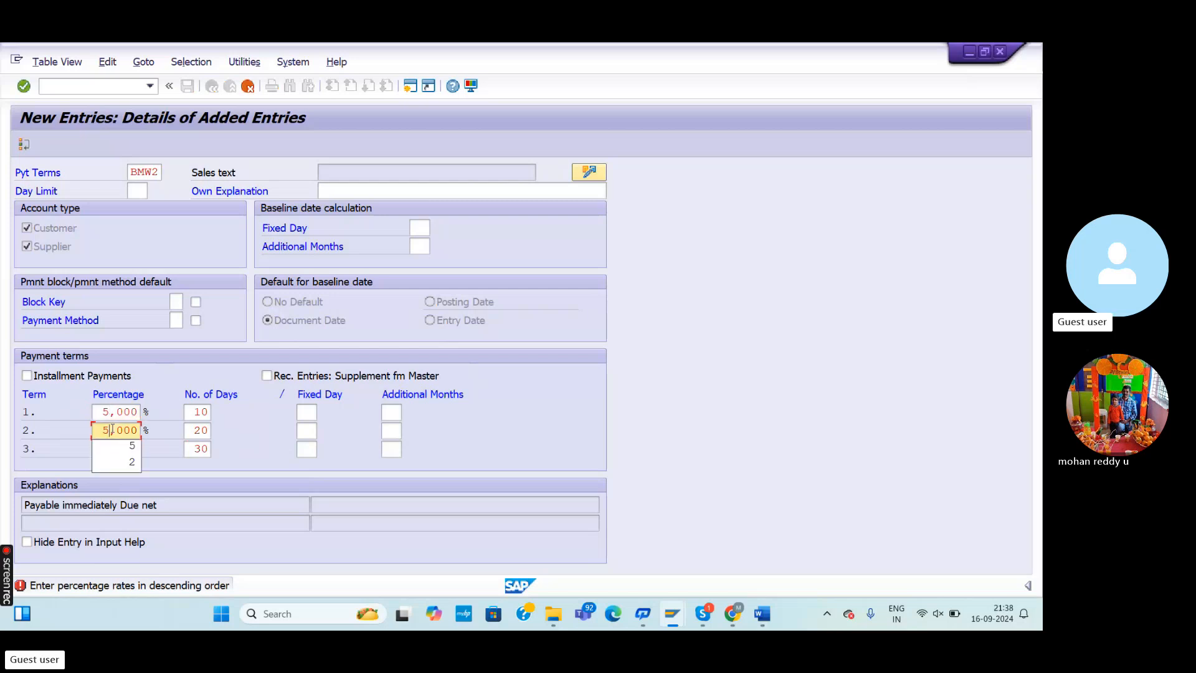
pyautogui.press('BackSpace')
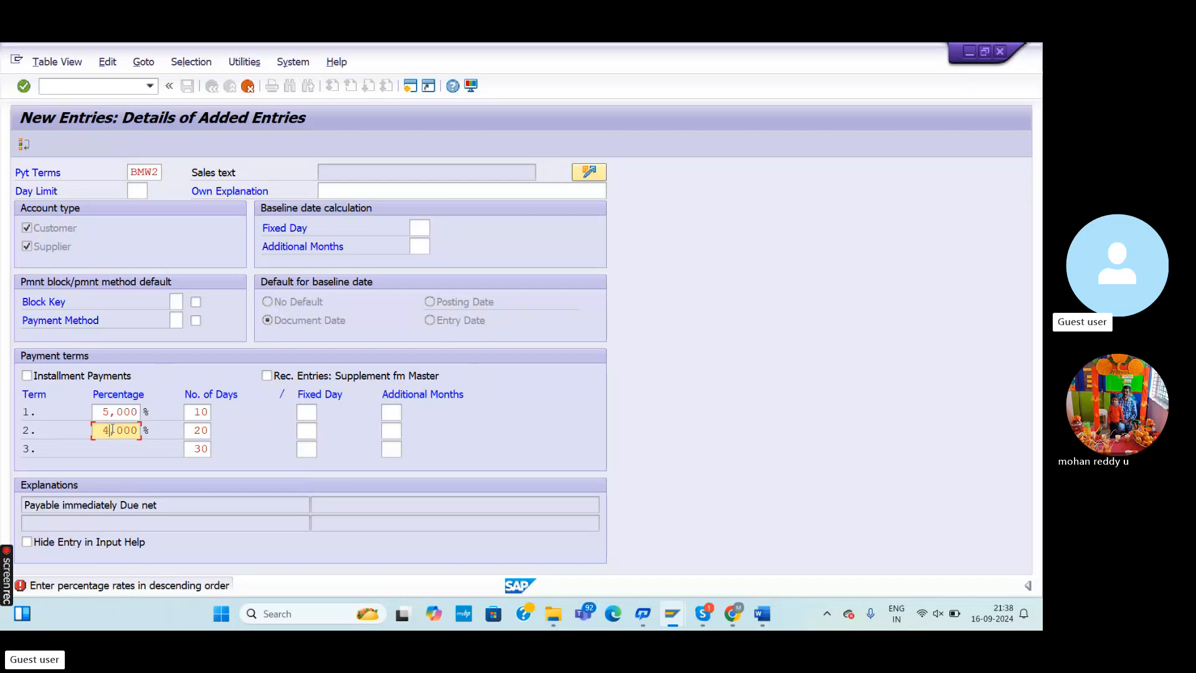
pyautogui.write('4')
pyautogui.press('Return')
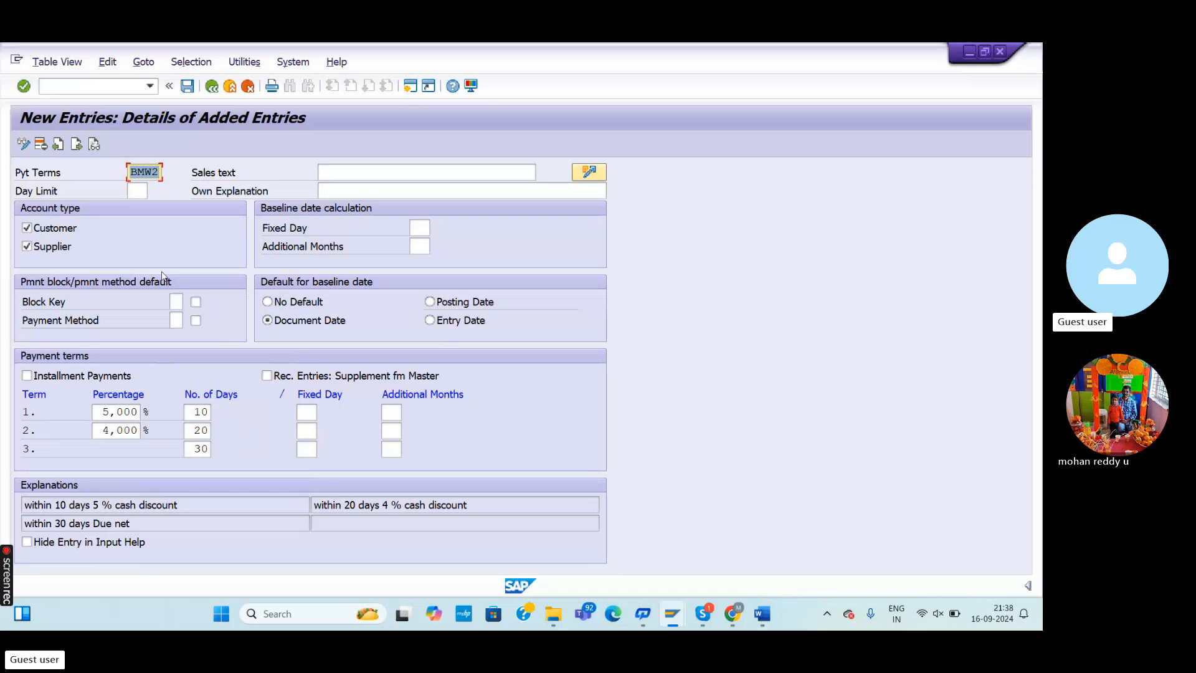
pyautogui.click(186, 86)
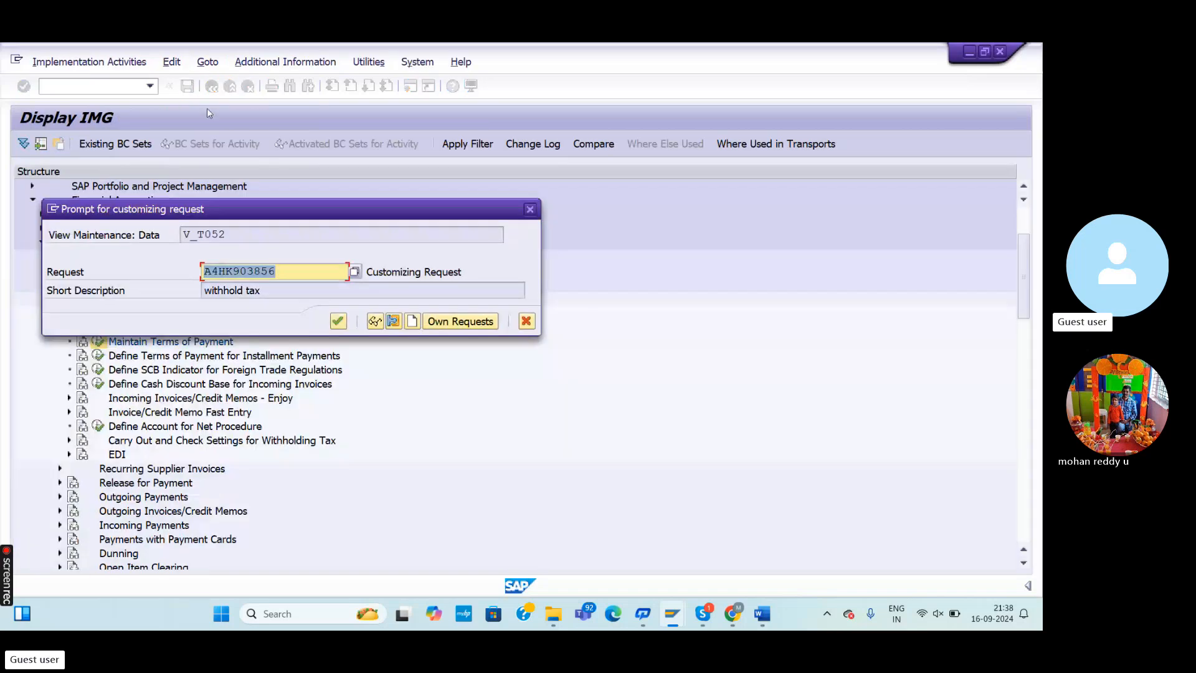
pyautogui.click(339, 322)
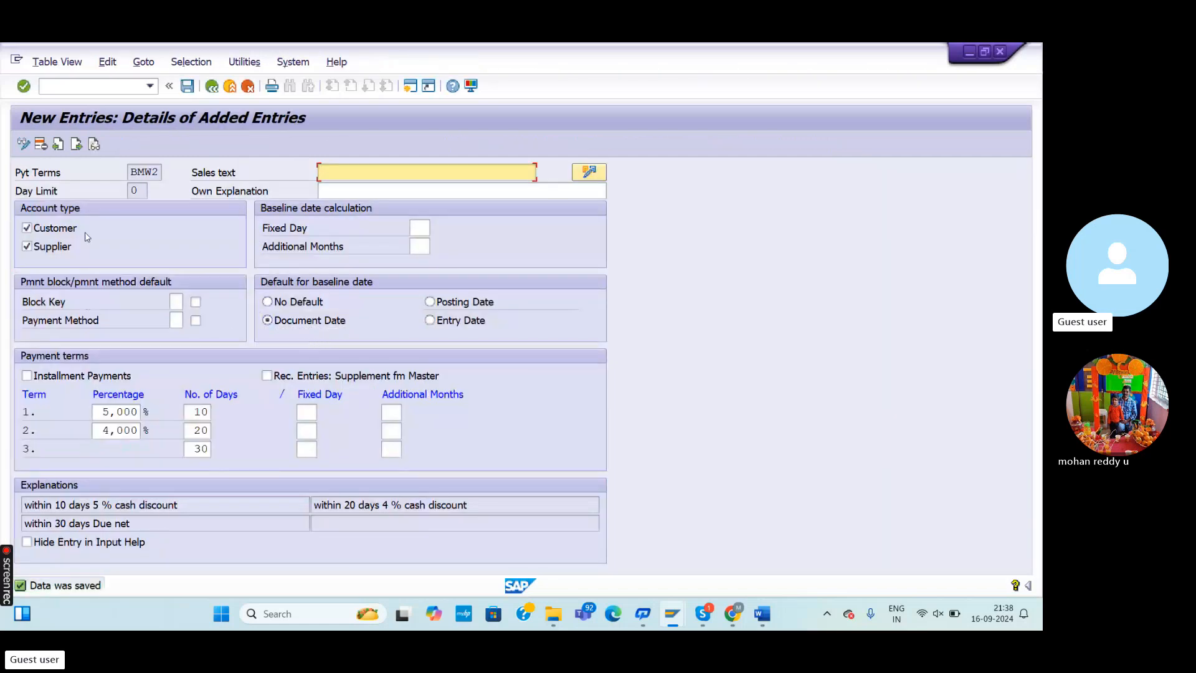
# Switch to the Word notes and add the line "BMW2 payment term" below TCODE-OBB8 in the Step-1 section
pyautogui.hotkey('alt', 'Tab')
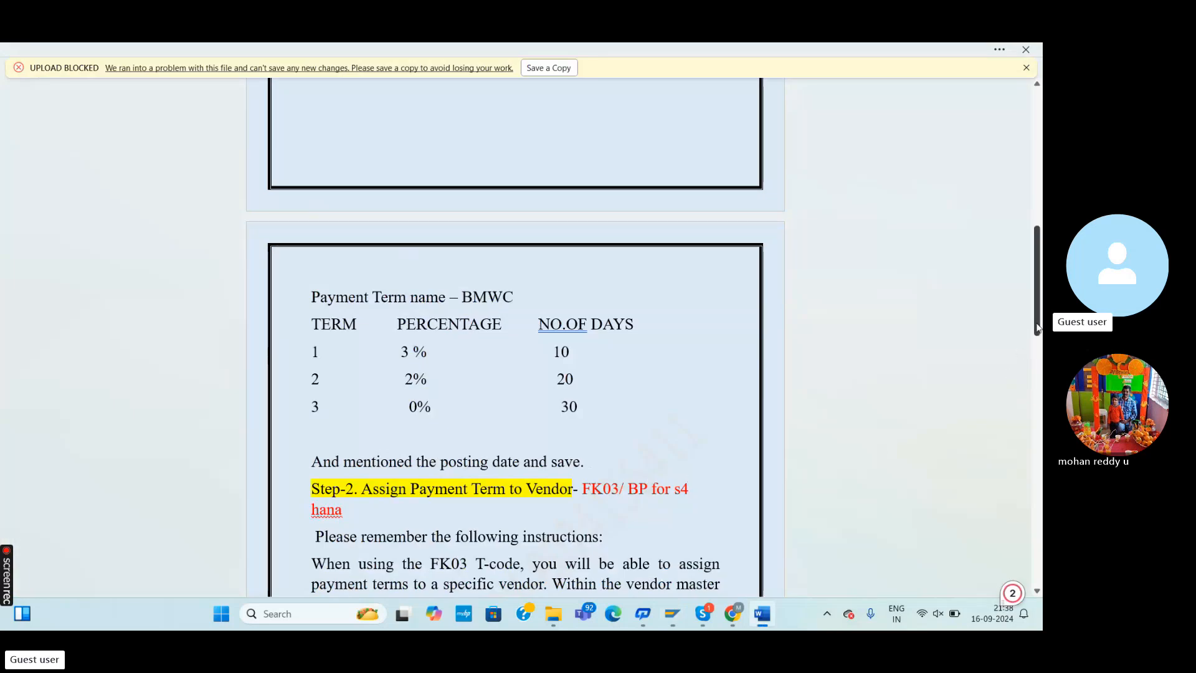
pyautogui.scroll(5, 963, 386)
pyautogui.click(487, 405)
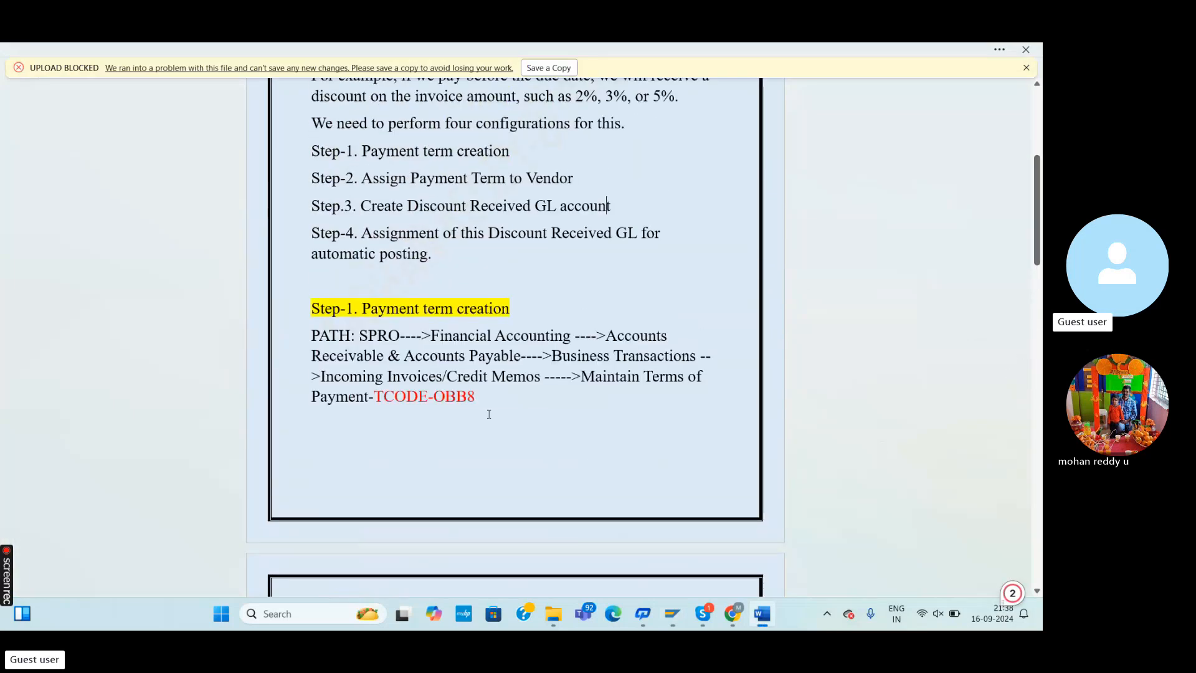
pyautogui.press('Return')
pyautogui.write('B')
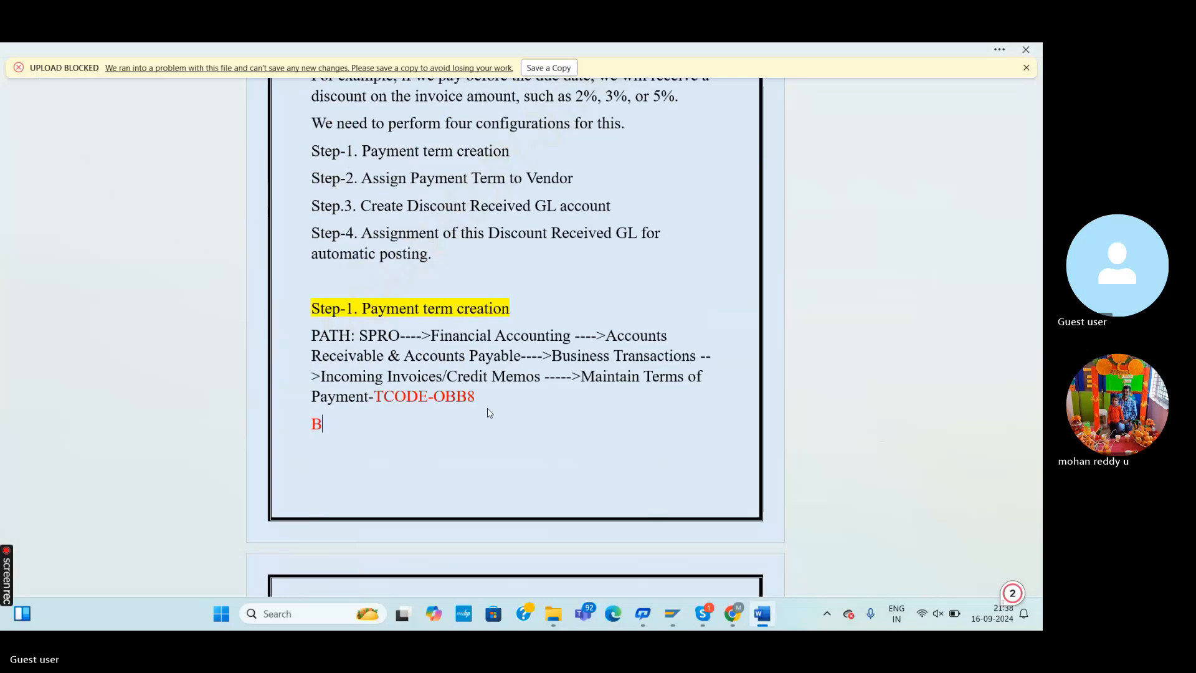
pyautogui.write('MW2 payment term')
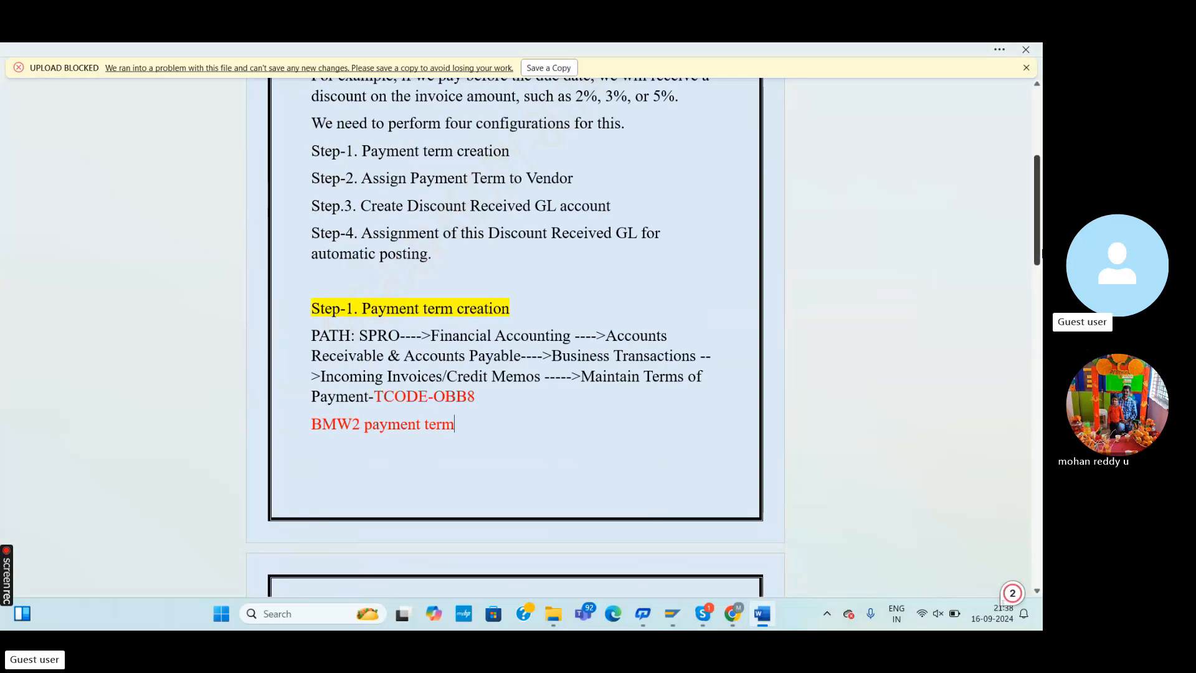
# Review the Step-2 vendor assignment notes, return to SAP, and find and open the vendor in the BP transaction
pyautogui.scroll(-5, 391, 375)
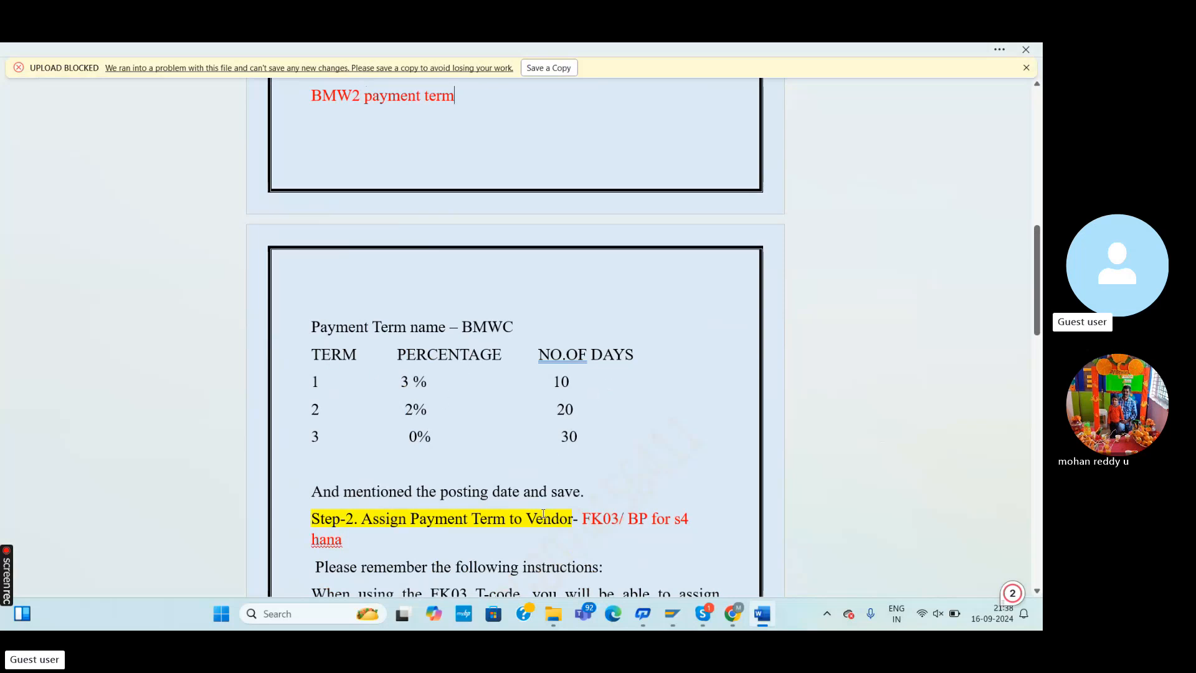
pyautogui.moveTo(1039, 319); pyautogui.dragTo(1041, 366)
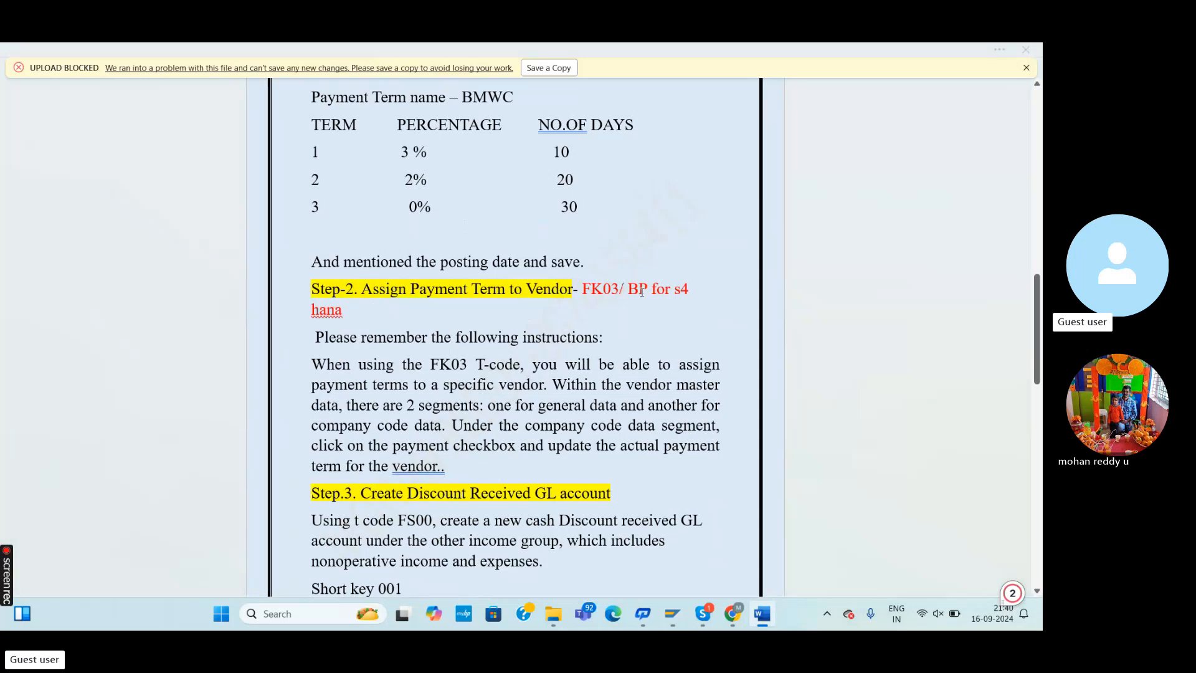
pyautogui.hotkey('alt', 'Tab')
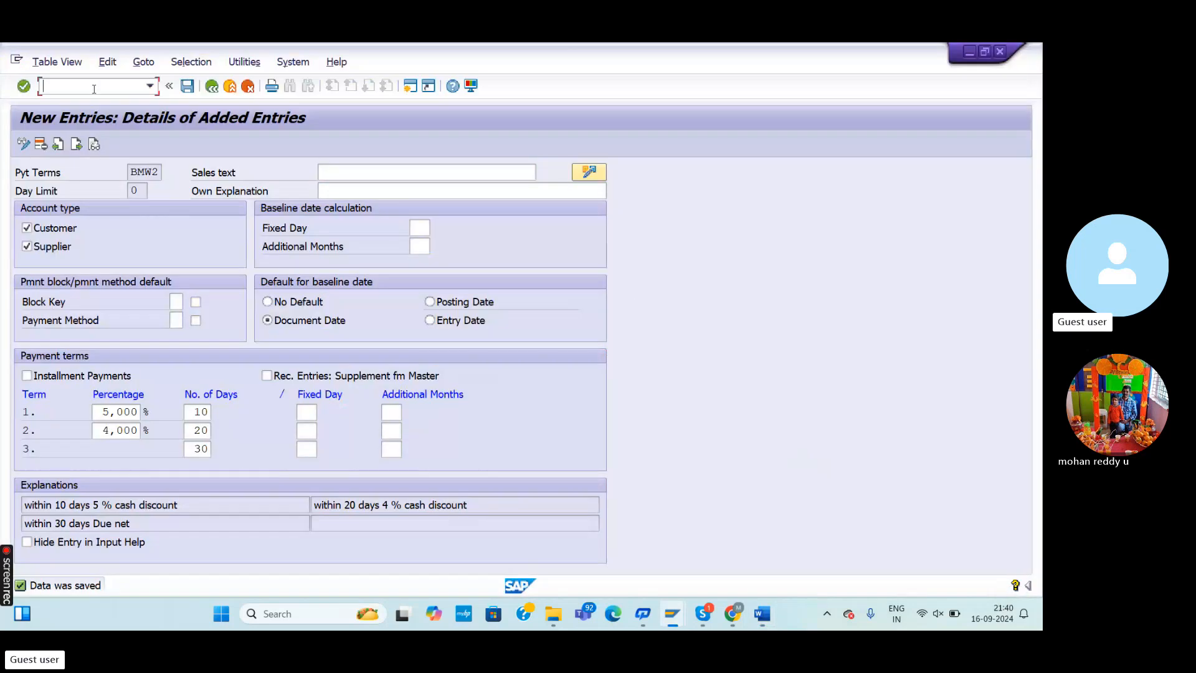
pyautogui.write('/n')
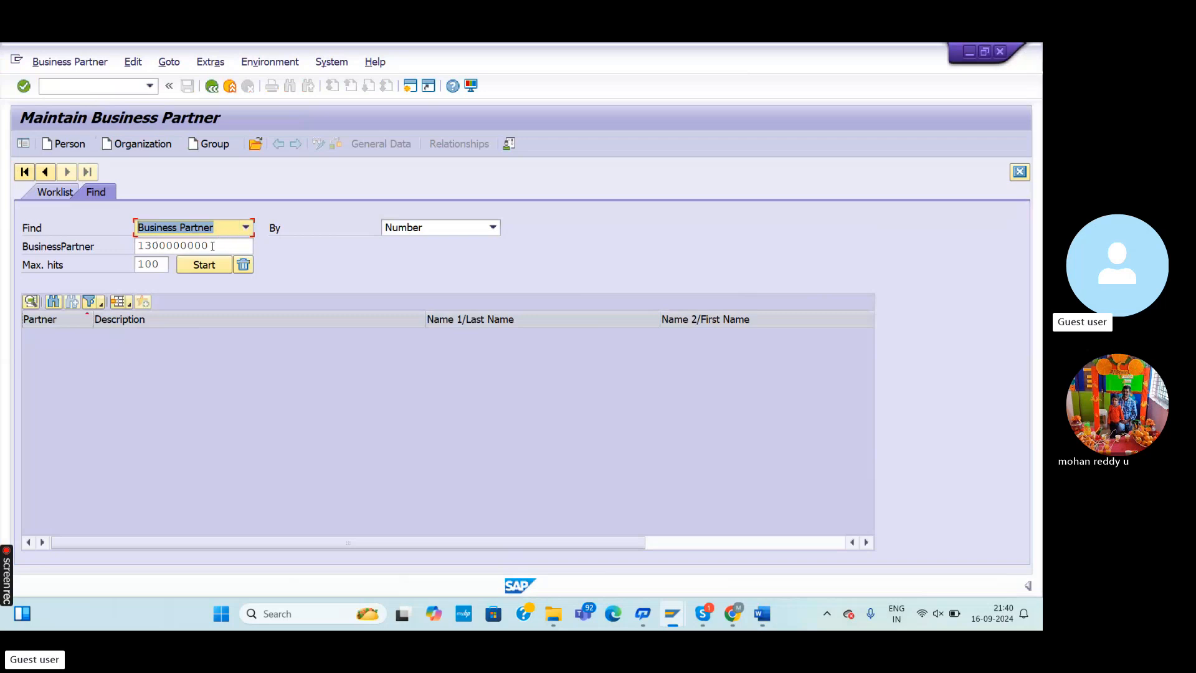
pyautogui.click(205, 265)
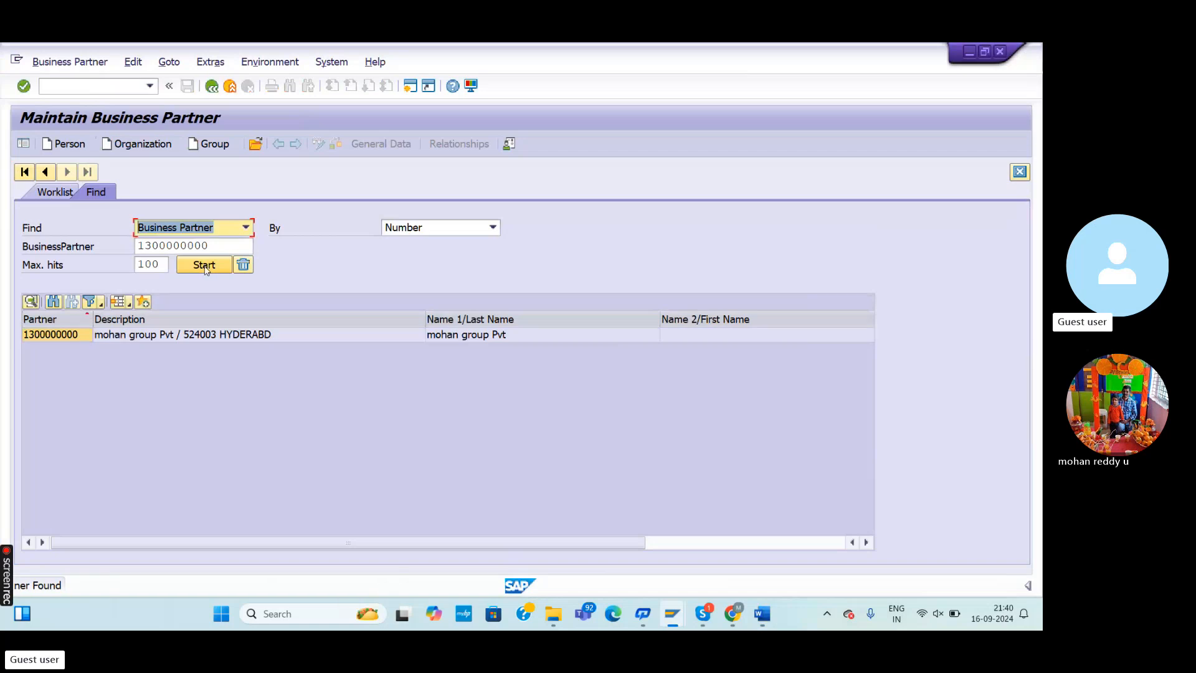
pyautogui.doubleClick(136, 335)
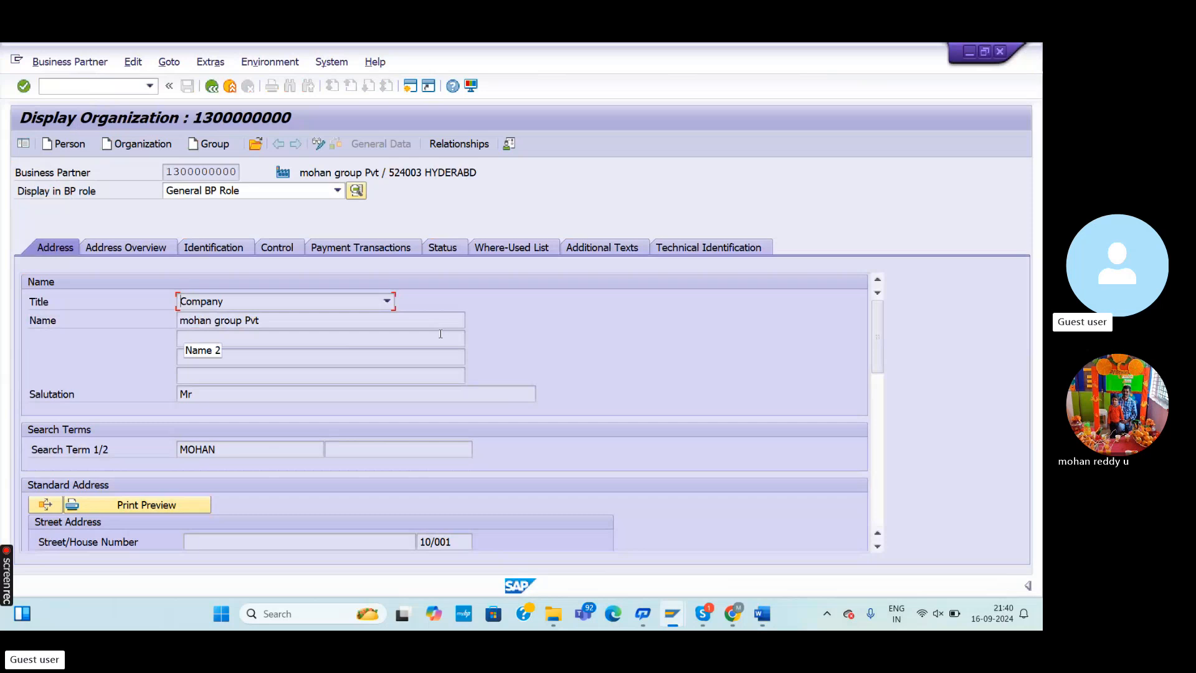
# Display the vendor in BP role FLVN01 and switch the record to change mode
pyautogui.click(337, 190)
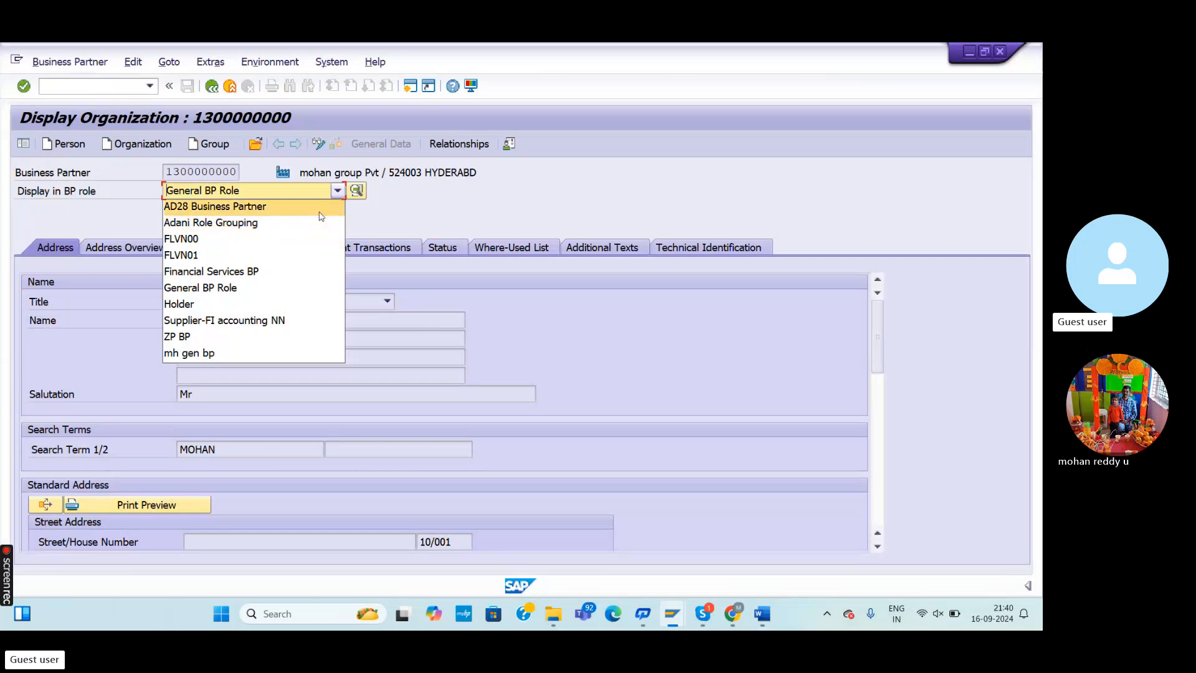
pyautogui.click(374, 229)
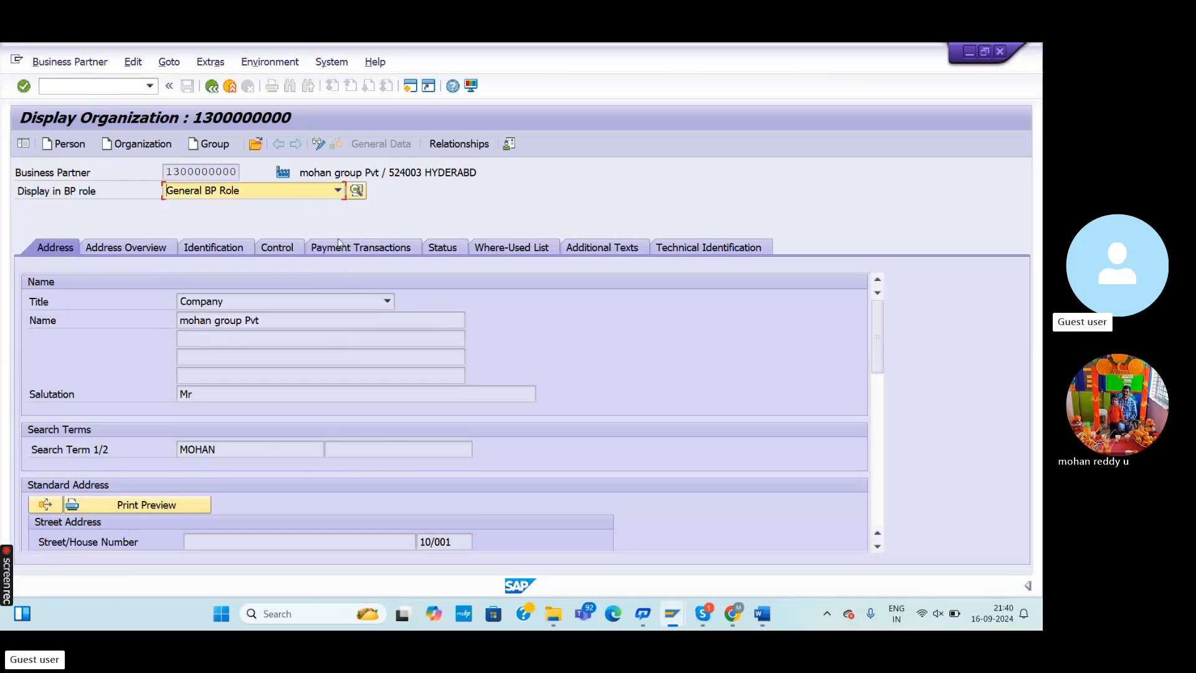
pyautogui.click(269, 188)
pyautogui.click(205, 256)
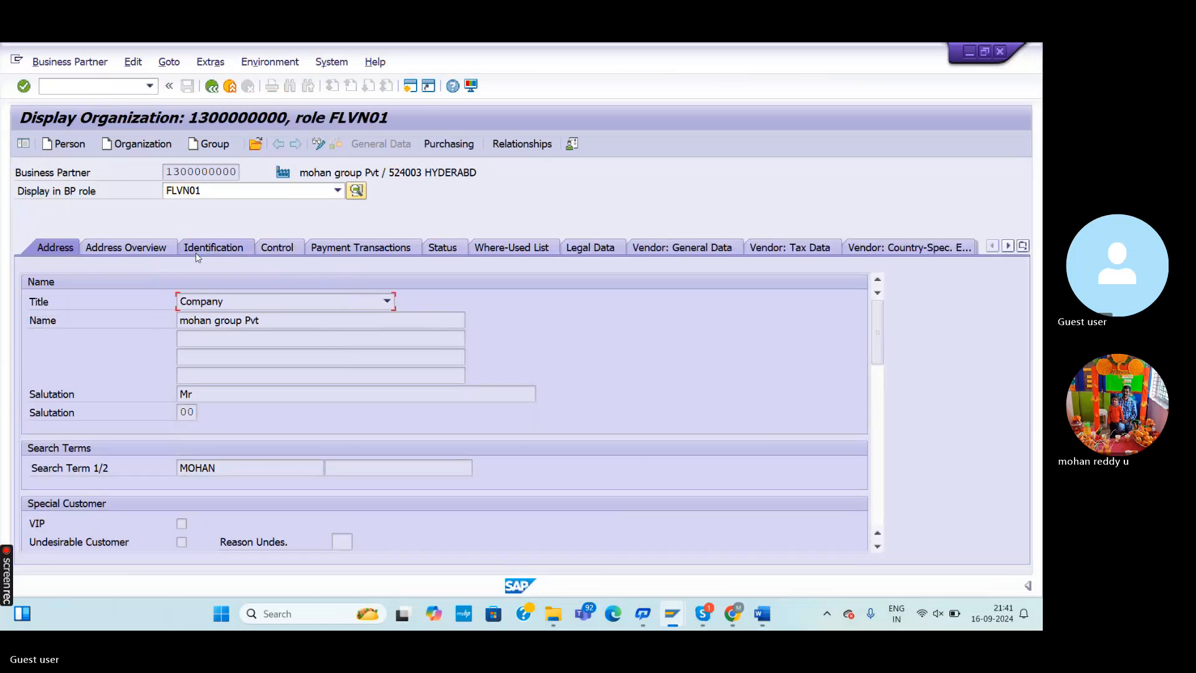
pyautogui.click(318, 144)
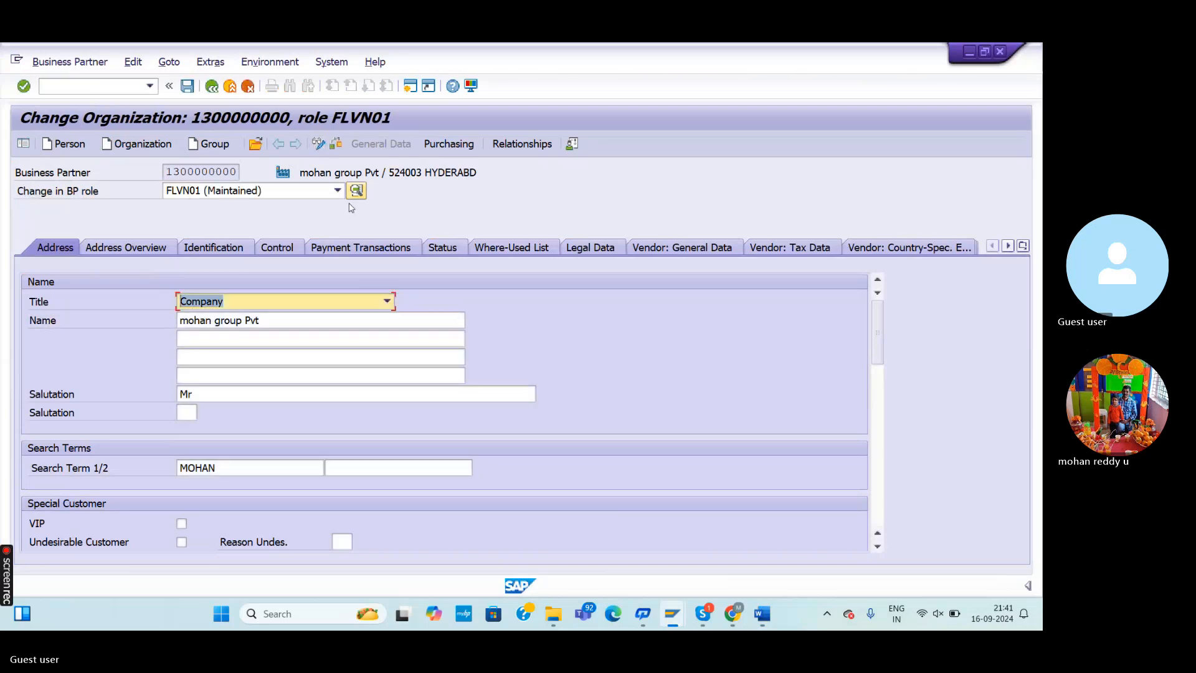
# Change the vendor's BP role to FLVN00, continuing without saving and acknowledging the message about company code BMWC
pyautogui.click(359, 248)
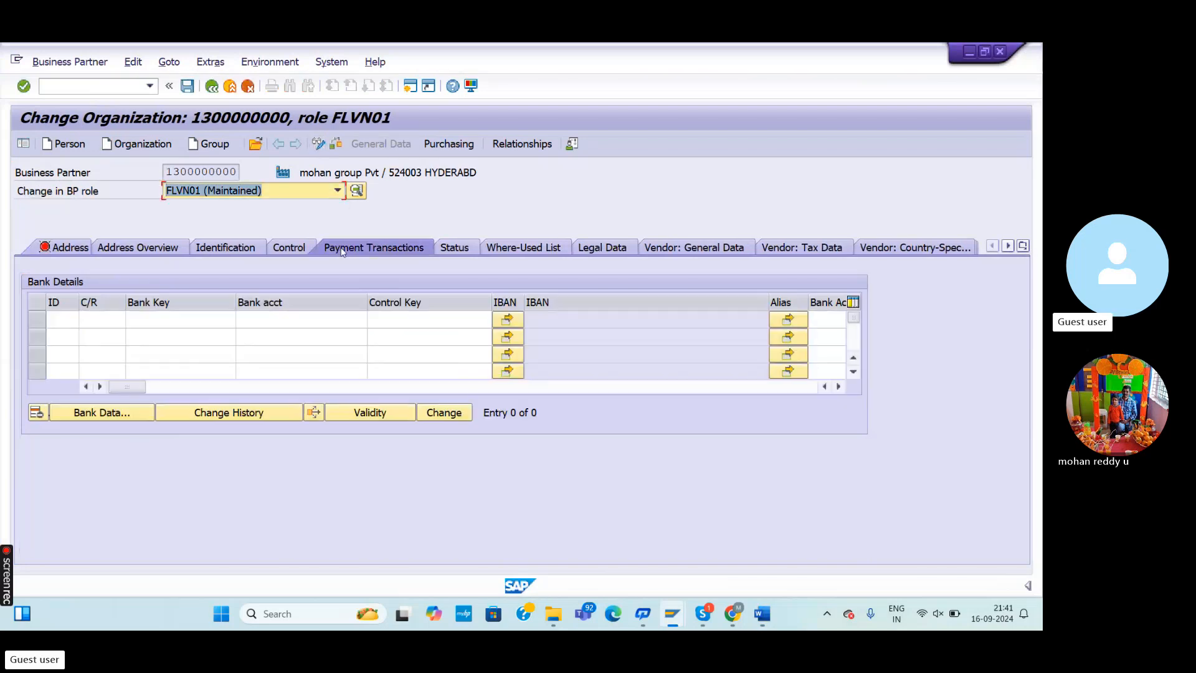
pyautogui.click(337, 190)
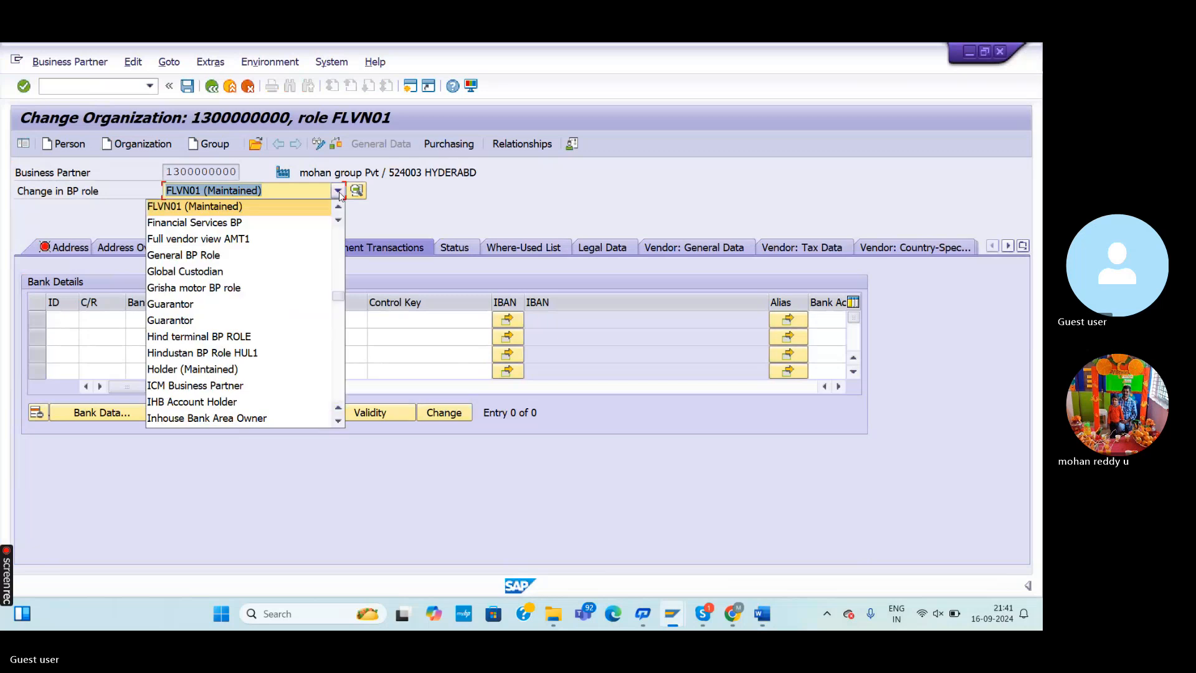
pyautogui.scroll(-3, 212, 286)
pyautogui.scroll(3, 212, 299)
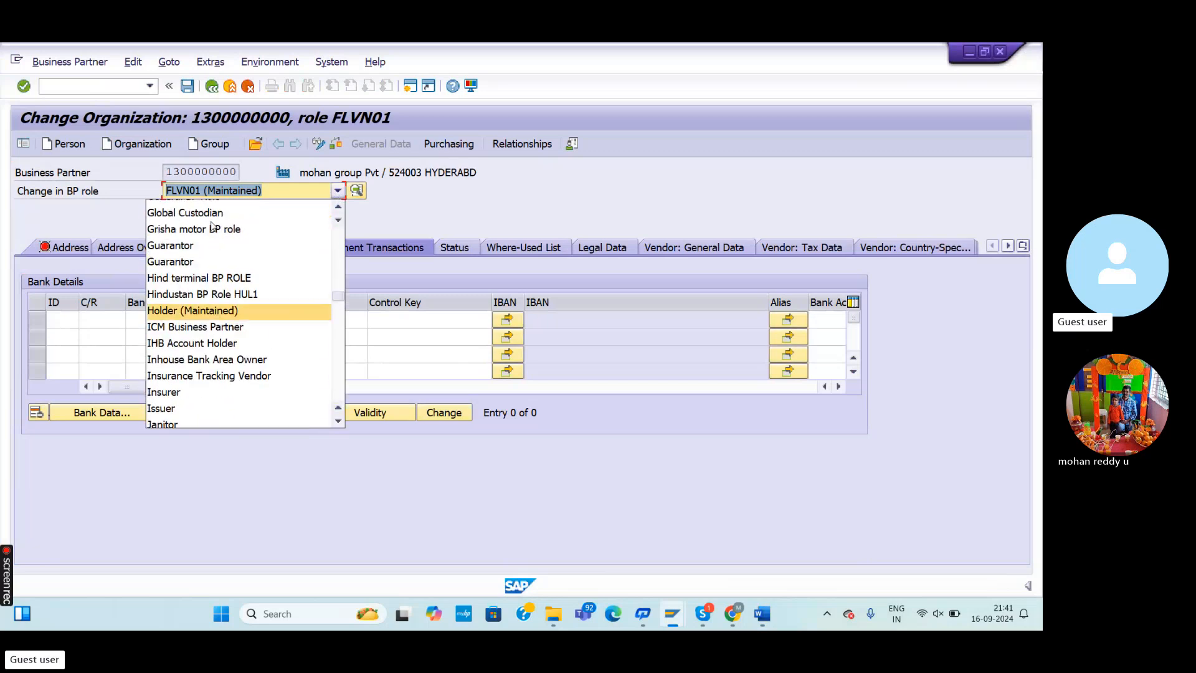
pyautogui.write('flv')
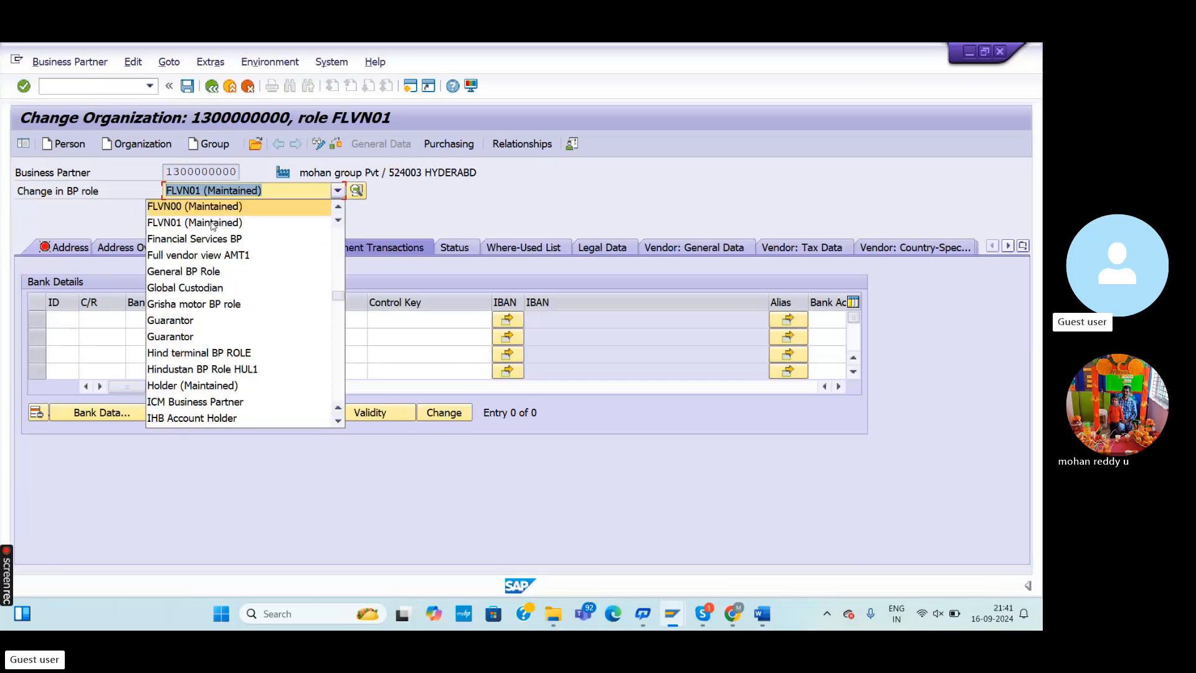
pyautogui.press('Return')
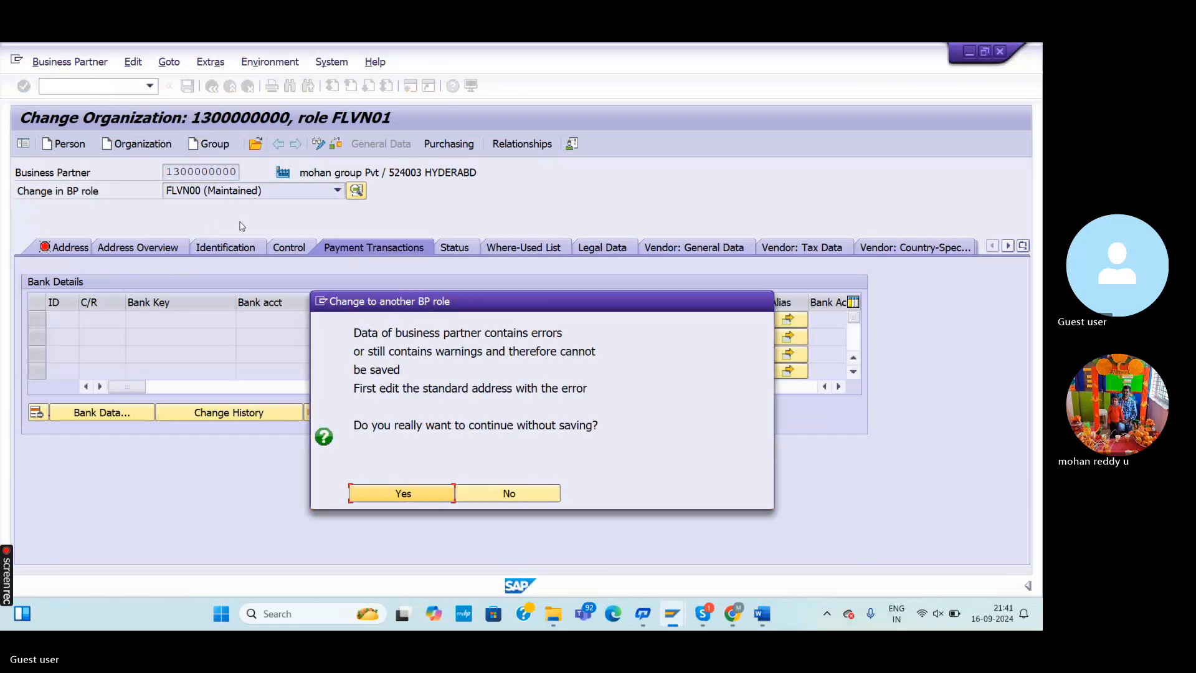
pyautogui.click(402, 494)
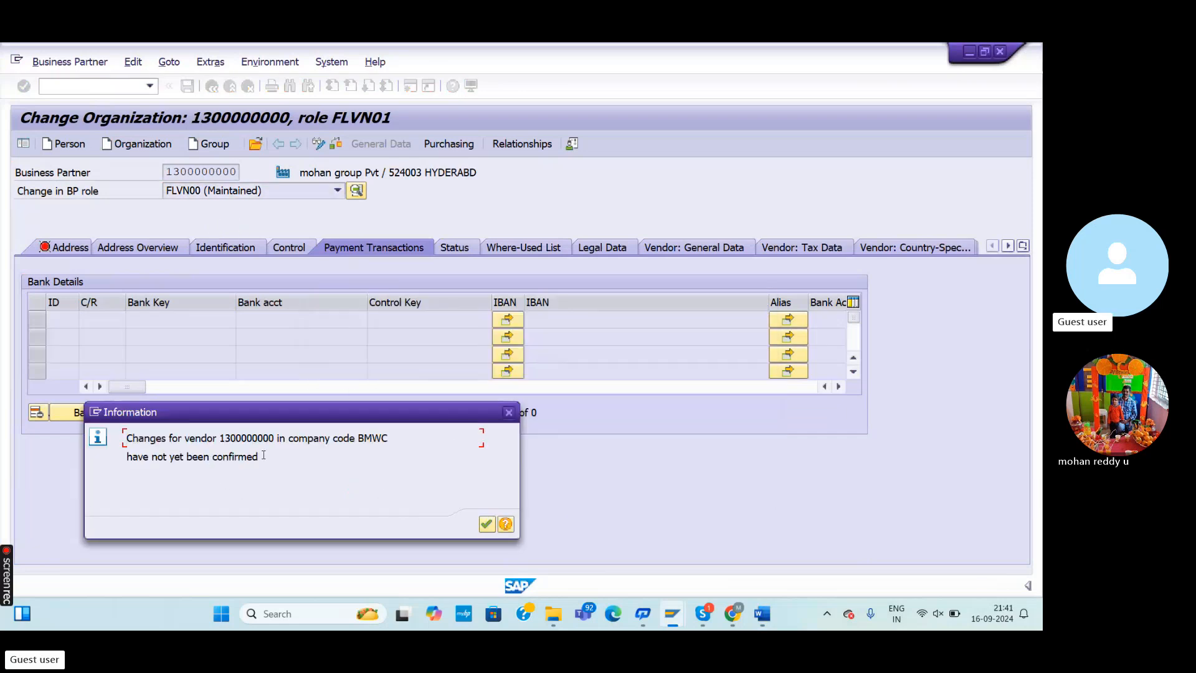
pyautogui.click(486, 524)
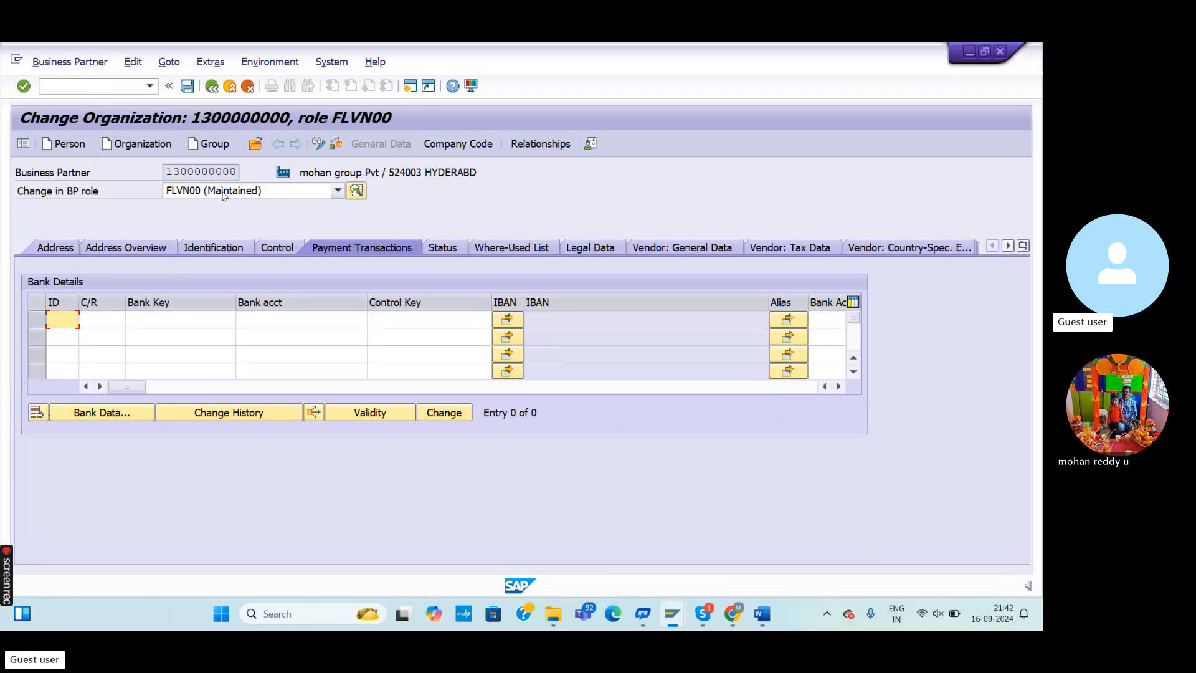
# Set Terms of Payment to BMW2 in the vendor's company code payment data for BMWC and try to save the record
pyautogui.click(455, 145)
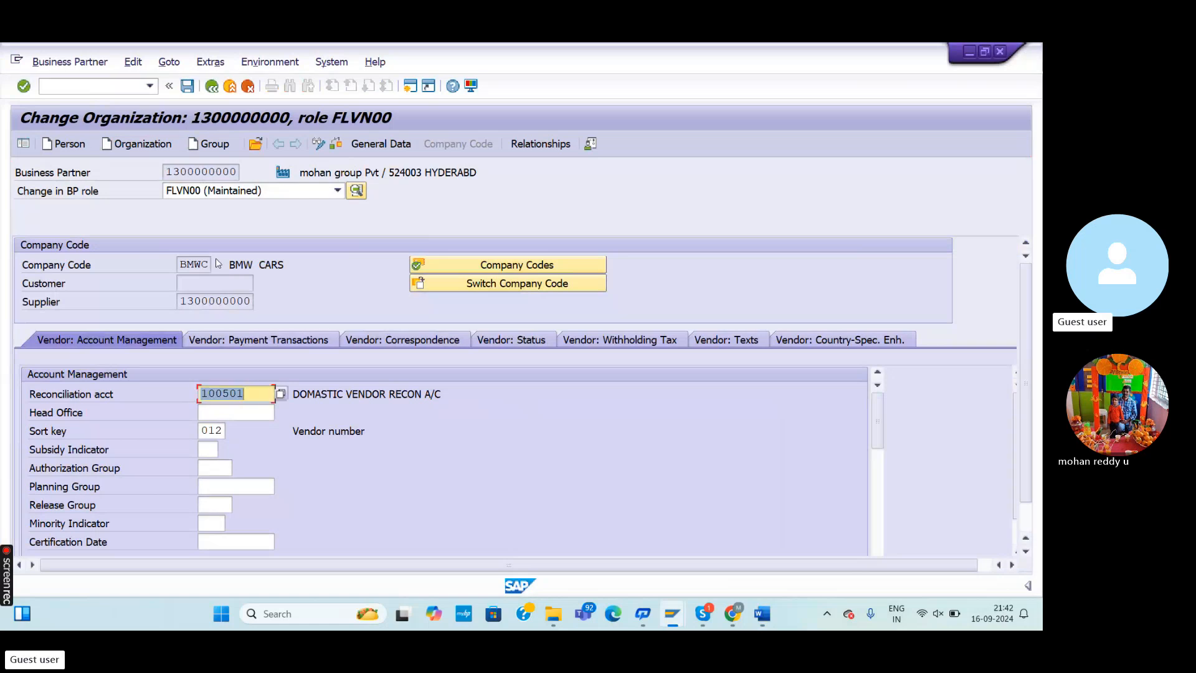
pyautogui.click(247, 341)
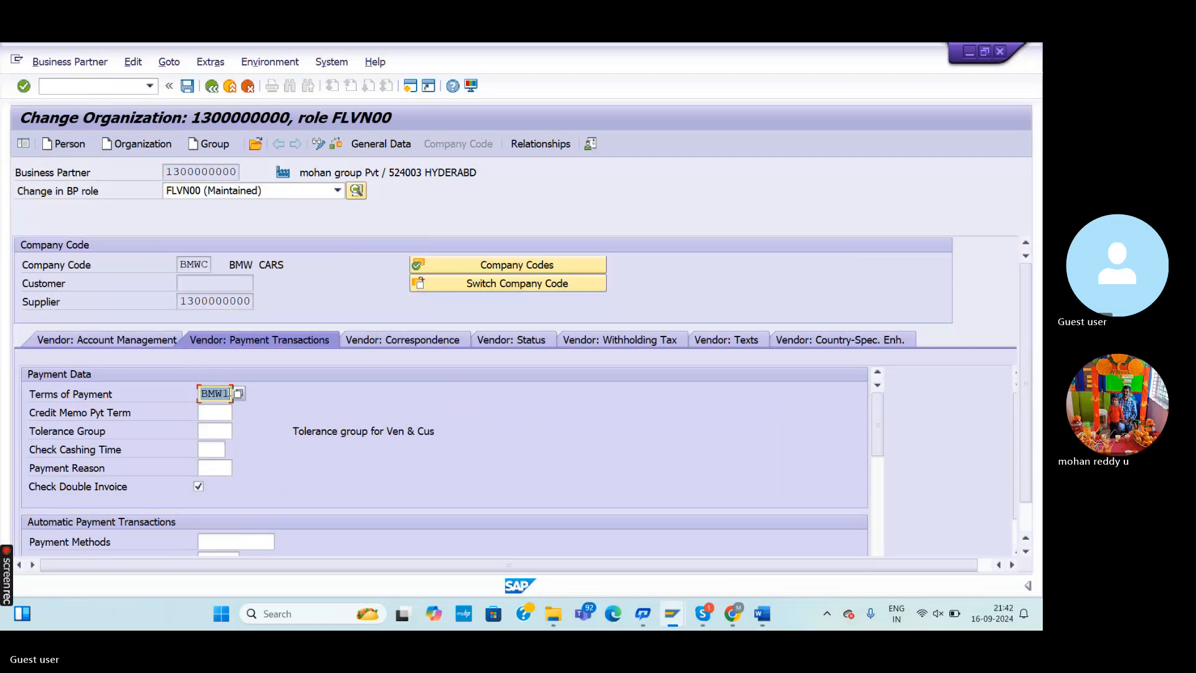
pyautogui.click(228, 393)
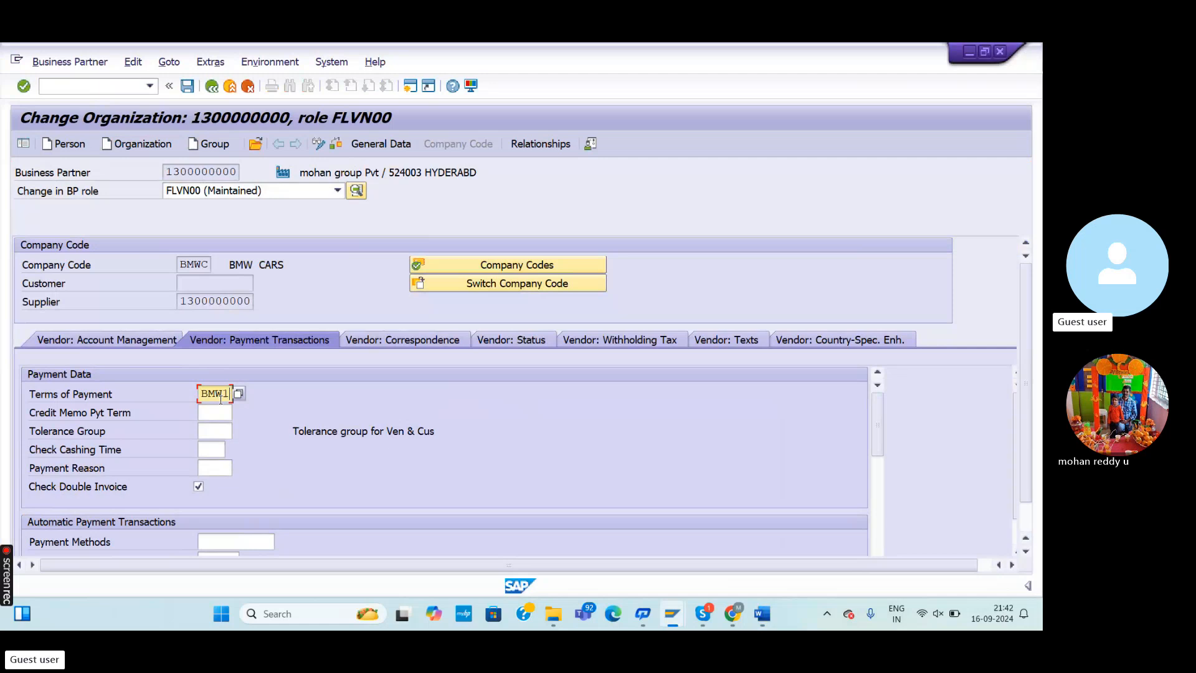
pyautogui.press('BackSpace')
pyautogui.write('2')
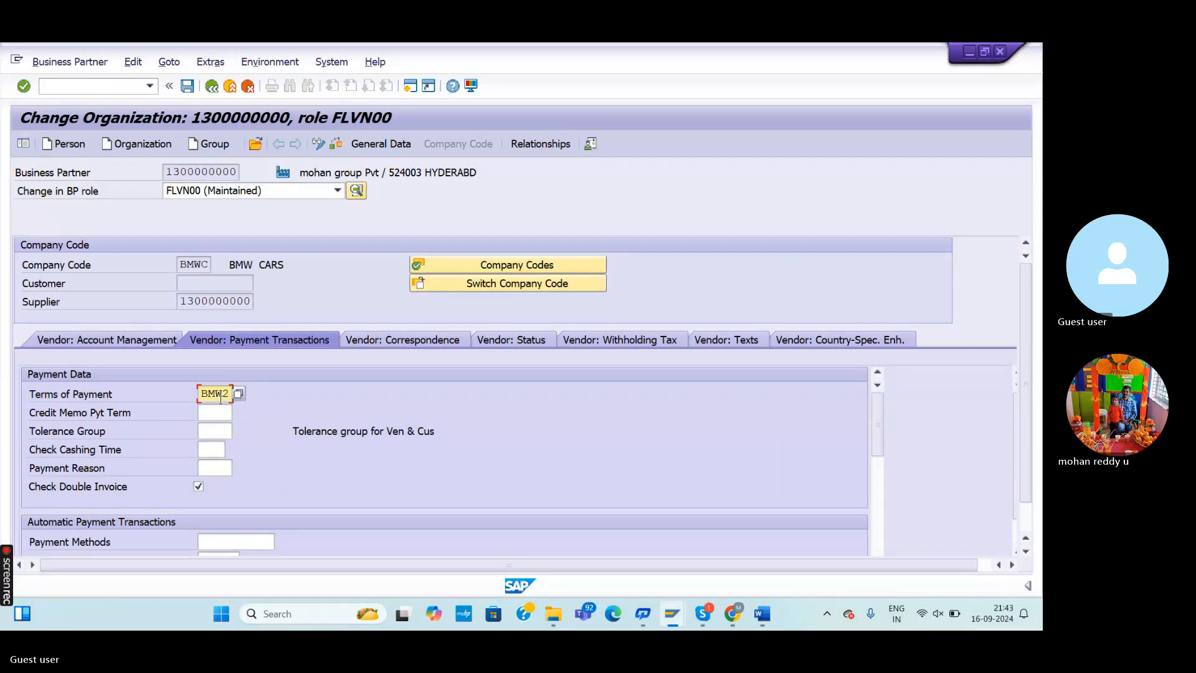
pyautogui.doubleClick(221, 399)
pyautogui.click(185, 90)
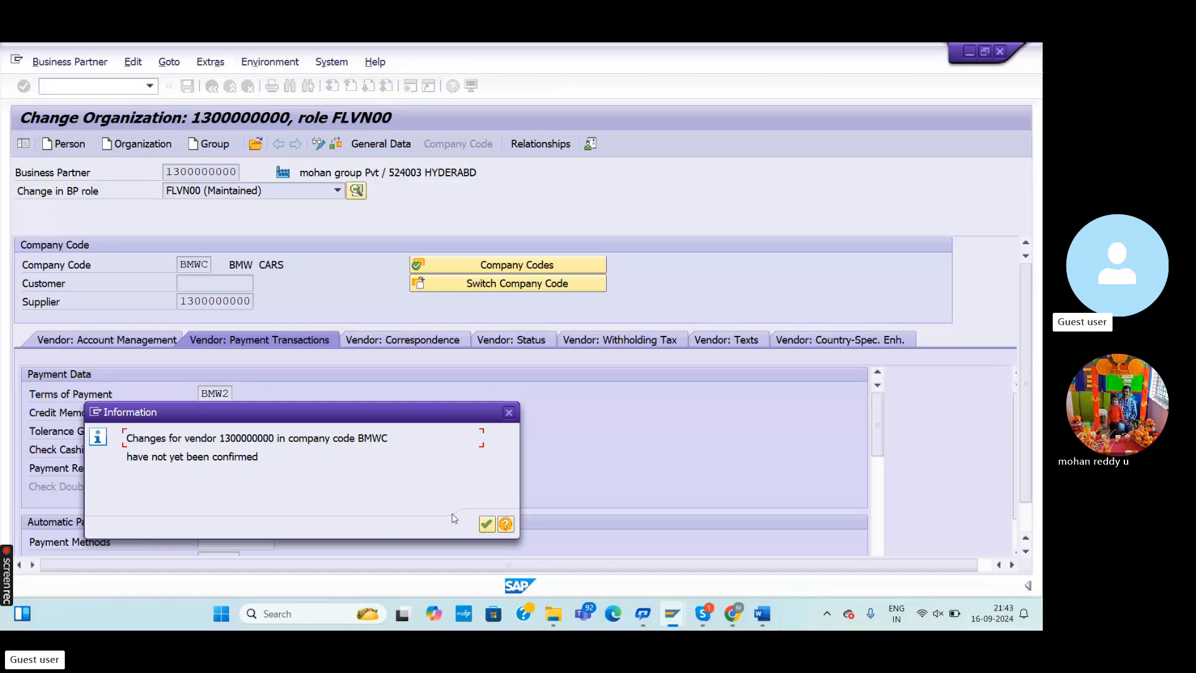
pyautogui.click(486, 524)
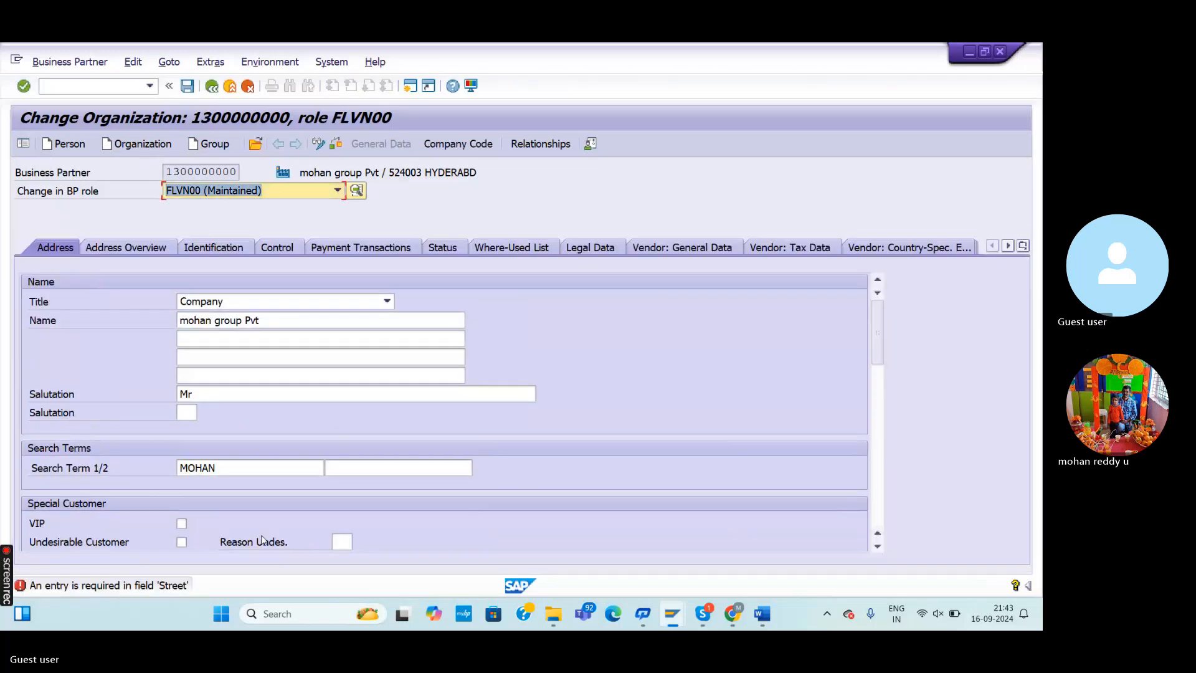
# Check the vendor's address and address overview for the required Street entry
pyautogui.click(190, 247)
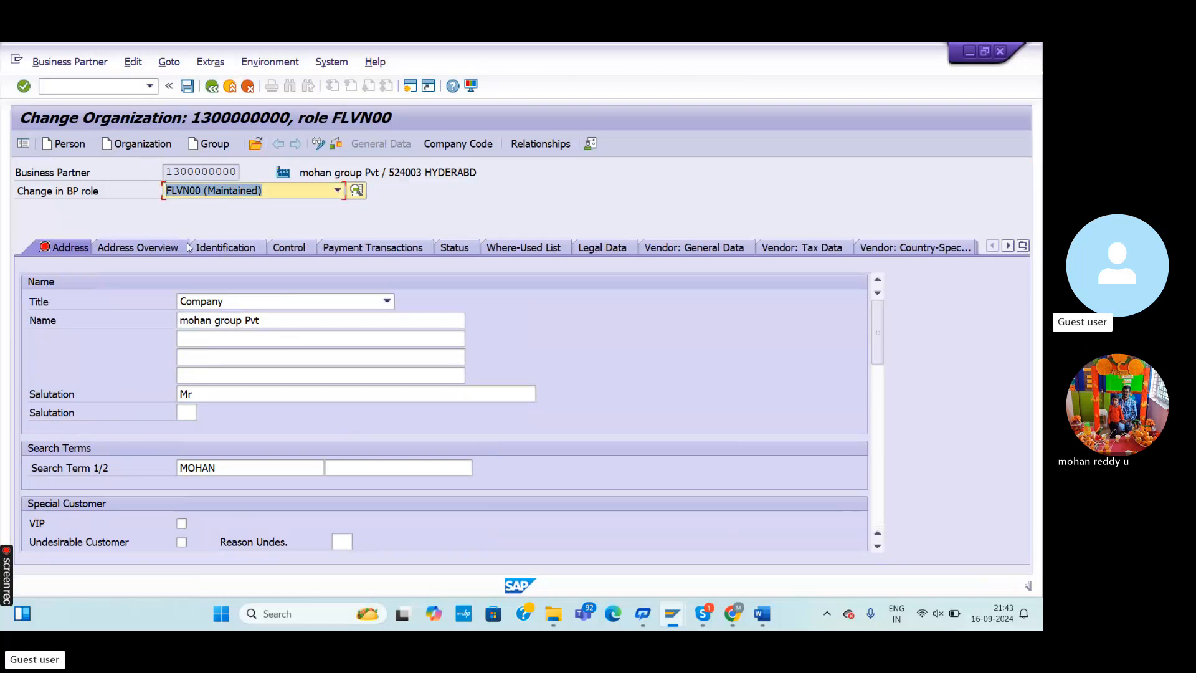
pyautogui.click(126, 250)
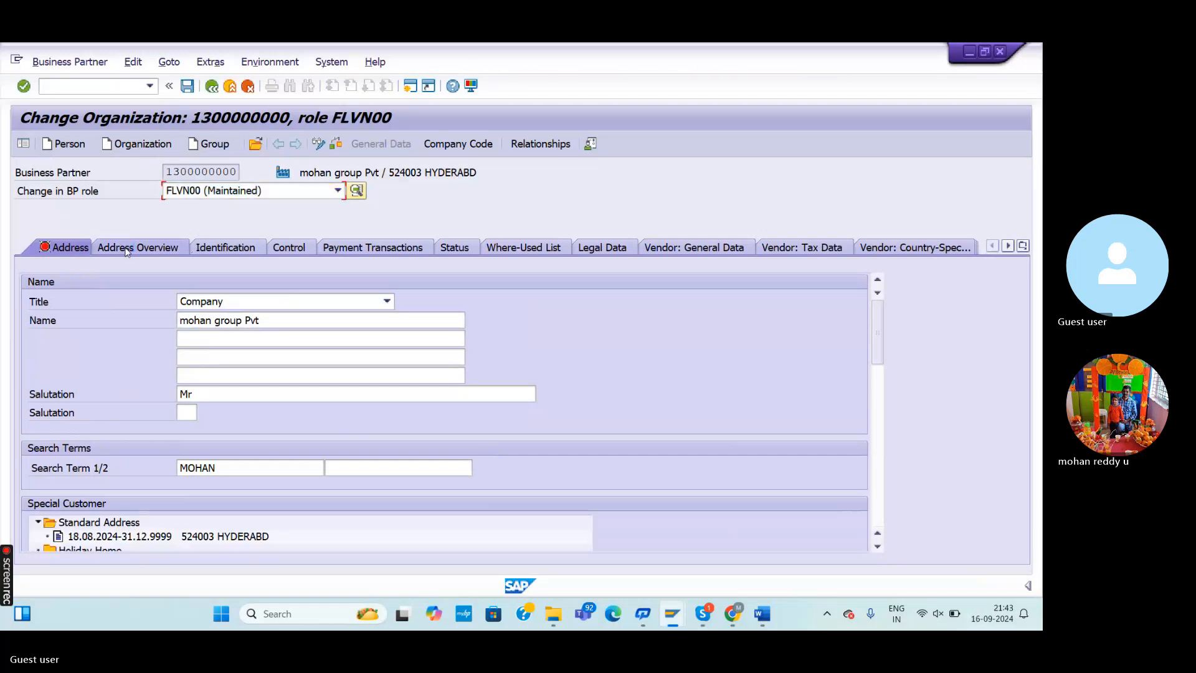
pyautogui.click(64, 249)
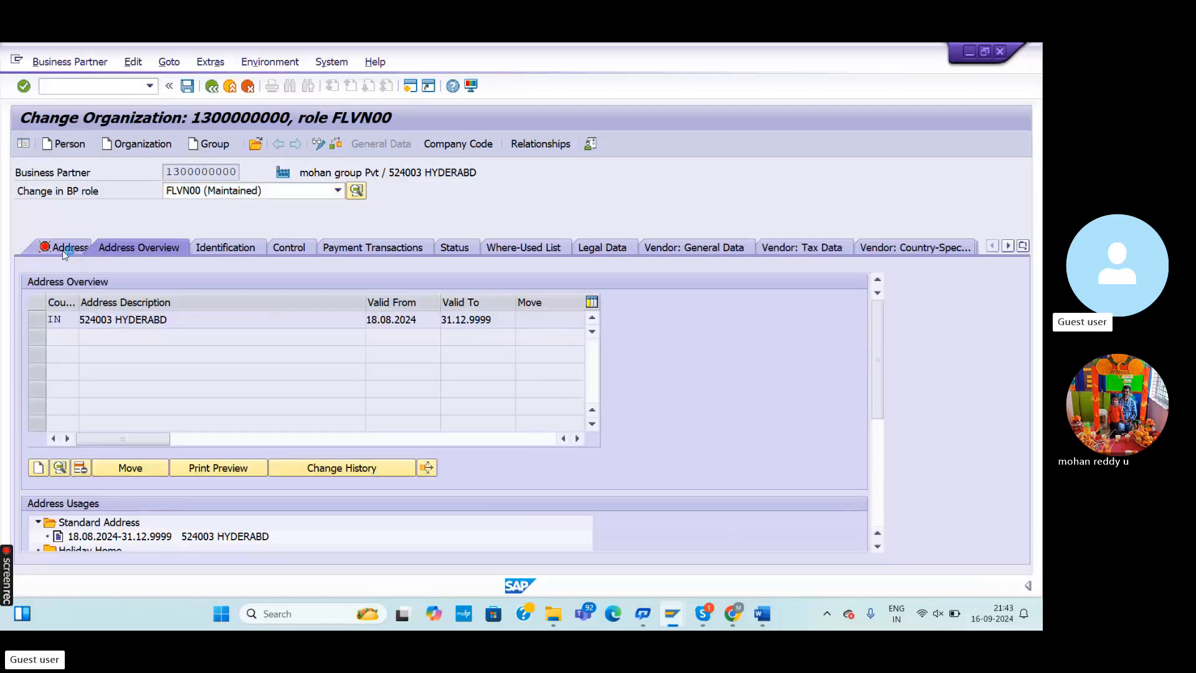
pyautogui.moveTo(880, 349); pyautogui.dragTo(851, 402)
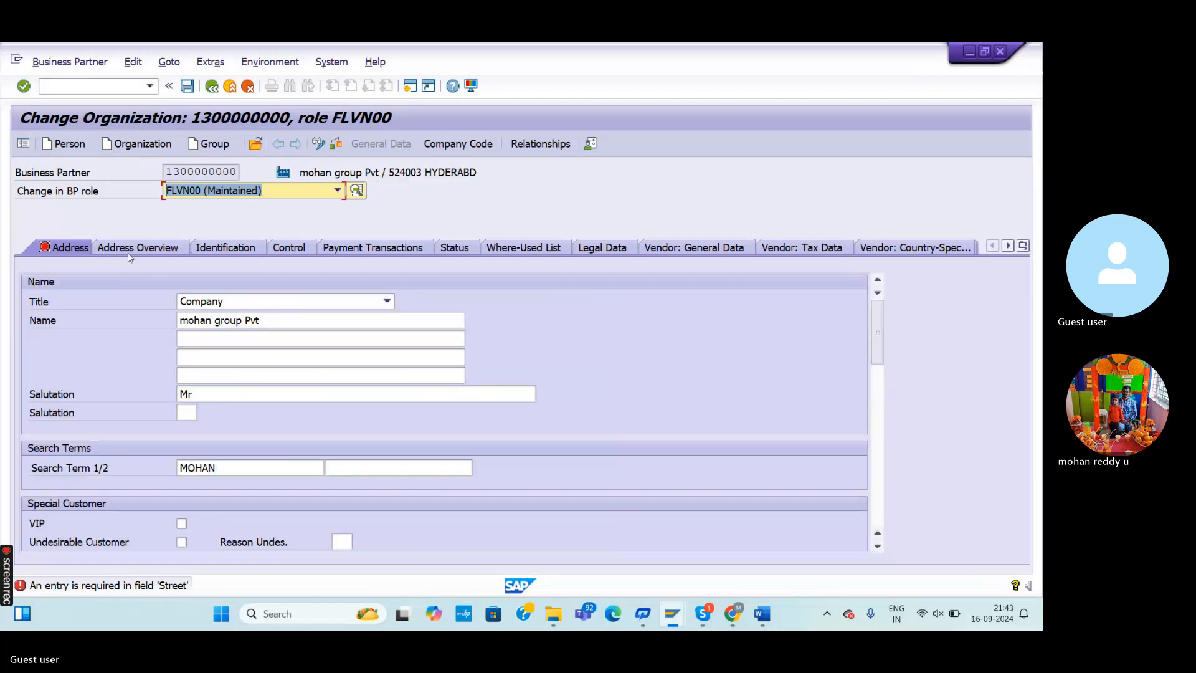
# Recheck the BMW2 payment terms in the vendor's company code data and try again to save the record
pyautogui.click(394, 249)
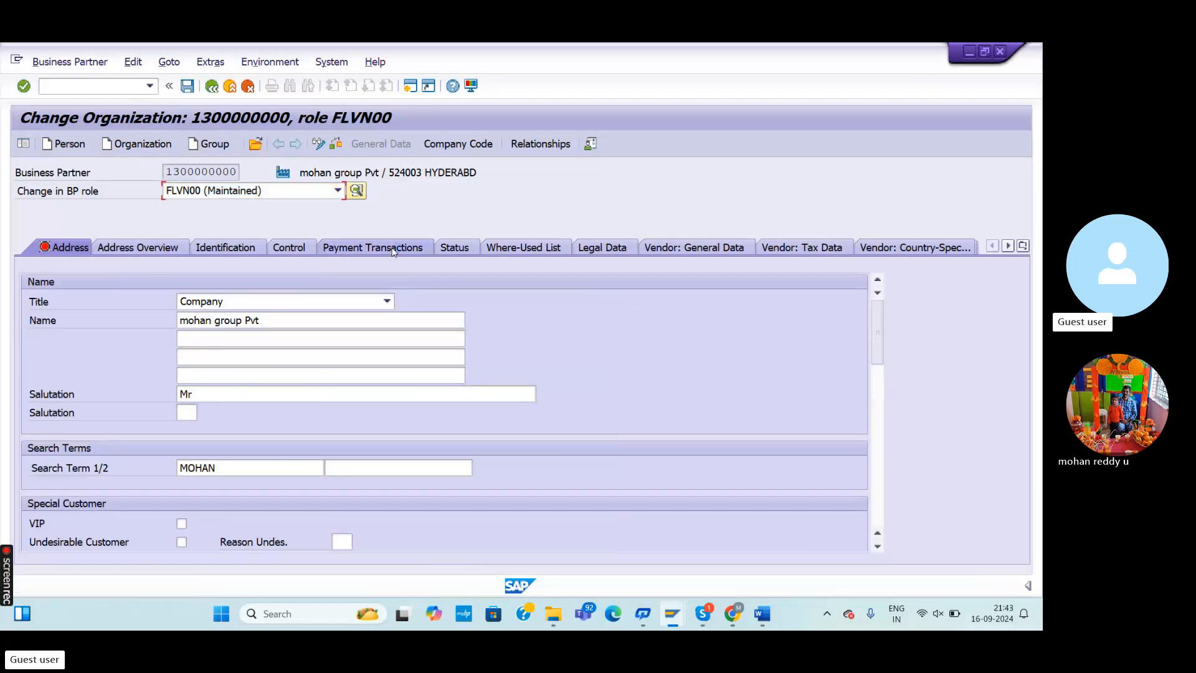
pyautogui.click(462, 144)
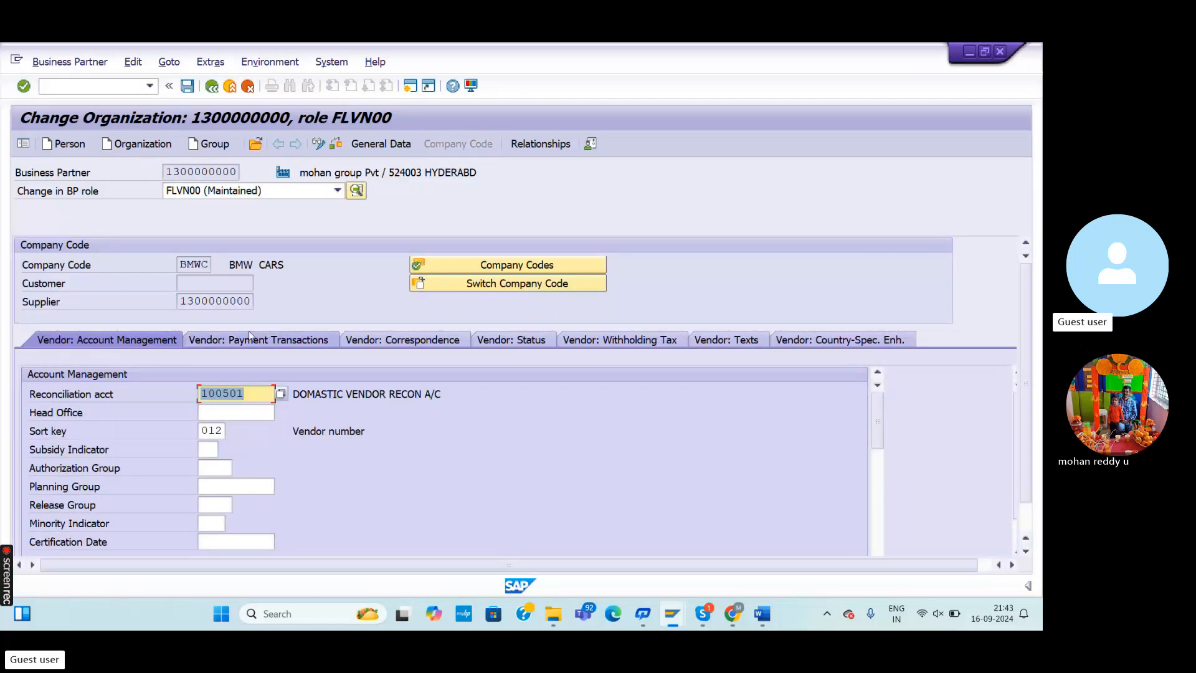
pyautogui.click(245, 341)
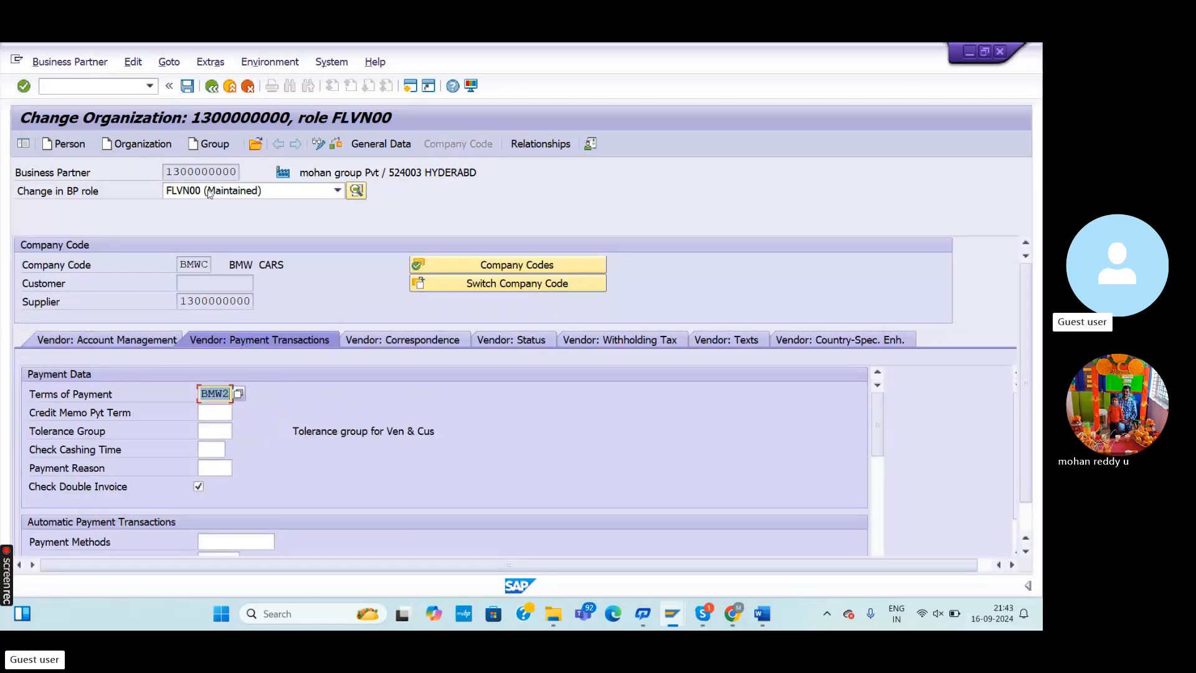
pyautogui.click(188, 87)
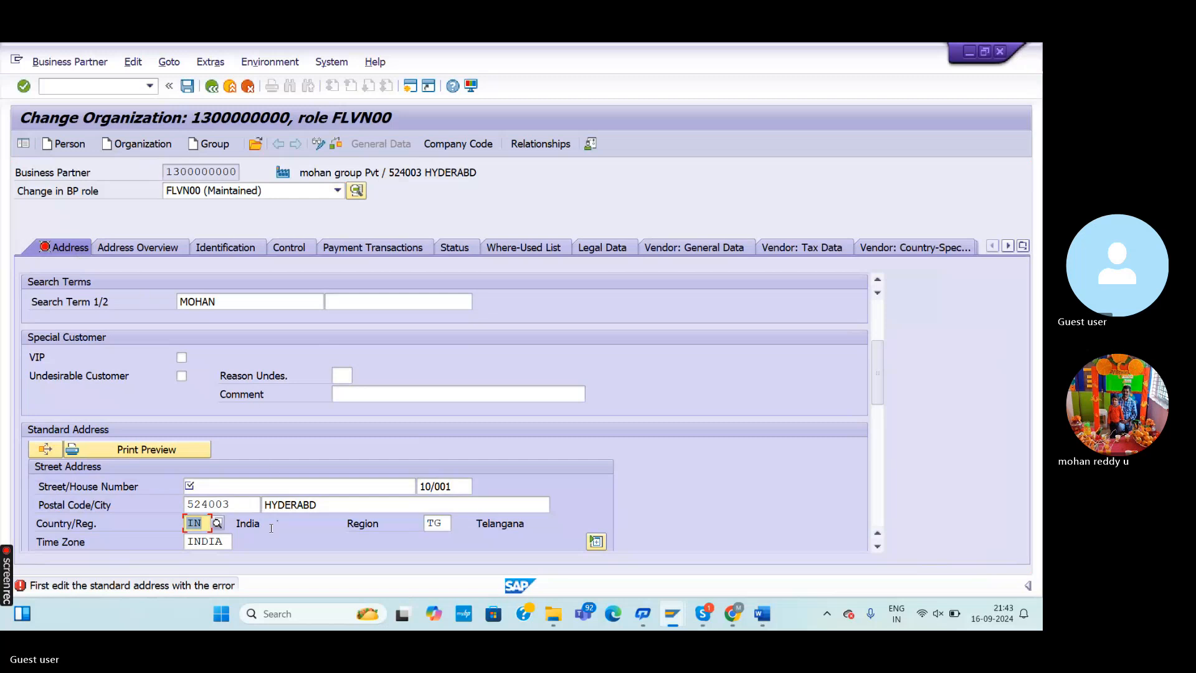
# Fill in the street in the vendor's standard address and save the record, acknowledging the message about company code BMWC
pyautogui.click(279, 483)
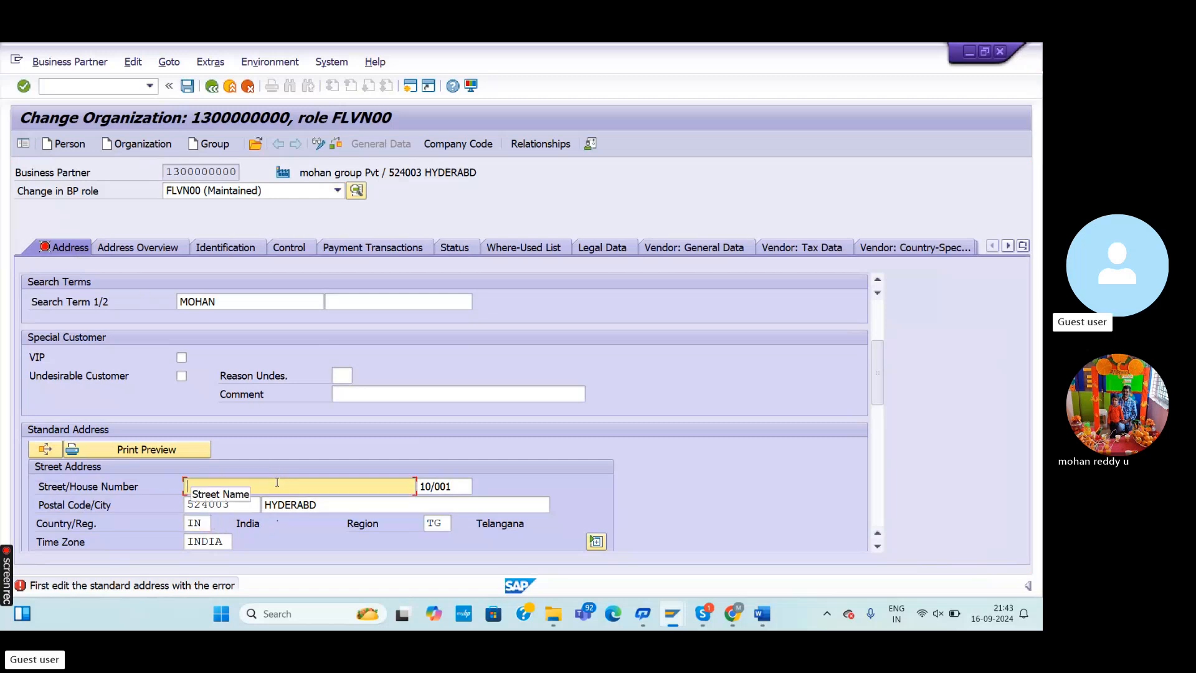
pyautogui.write('1-543')
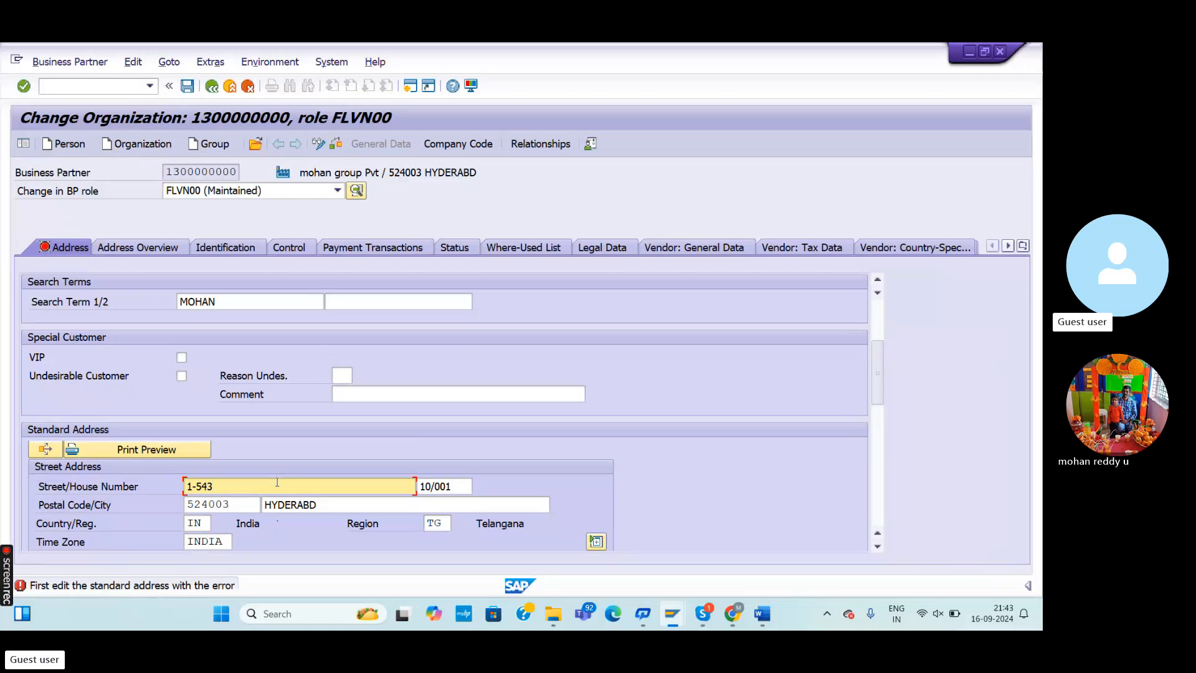
pyautogui.press('Return')
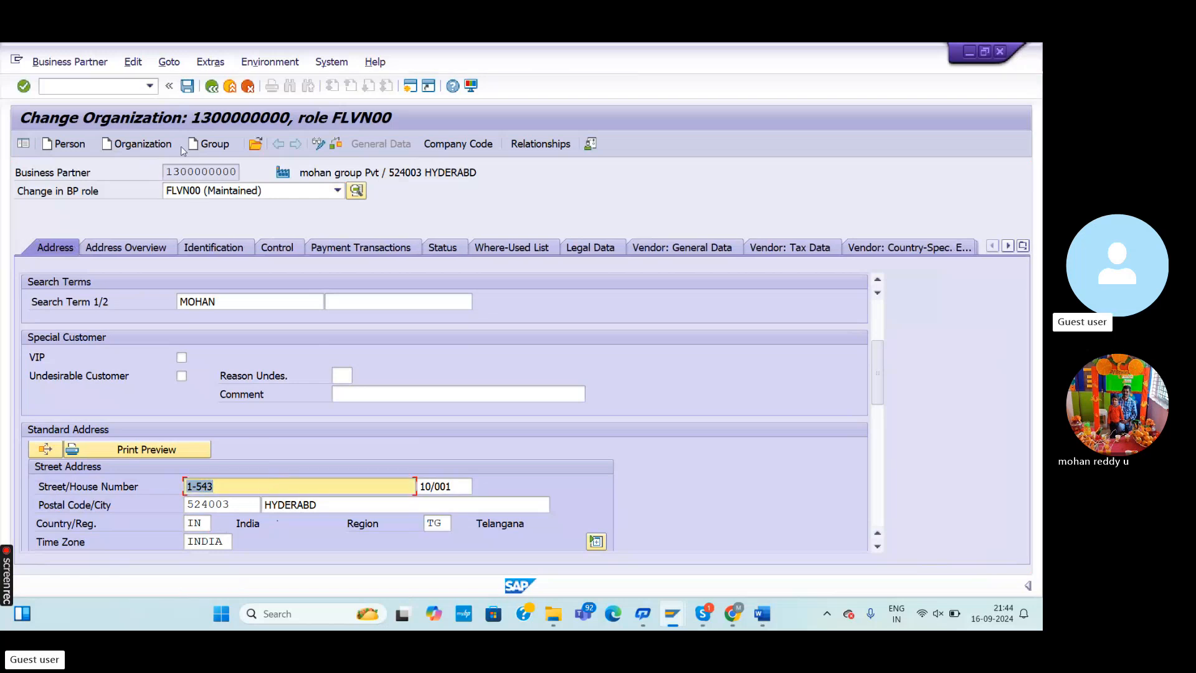
pyautogui.click(384, 252)
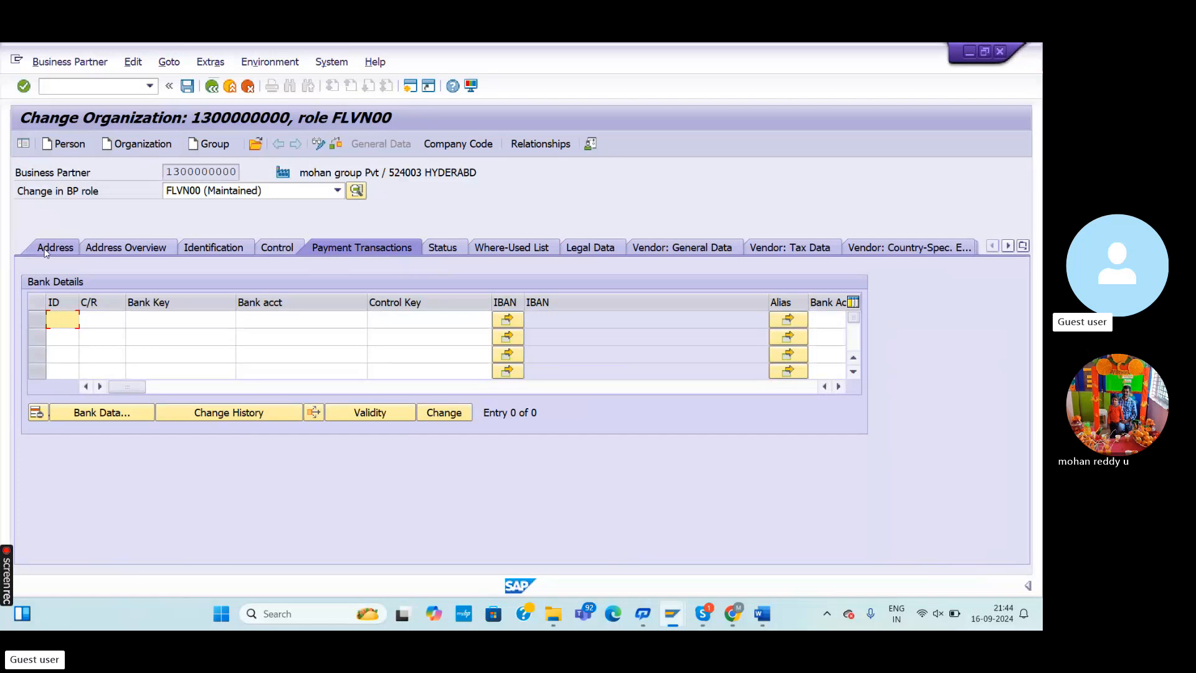
pyautogui.click(188, 88)
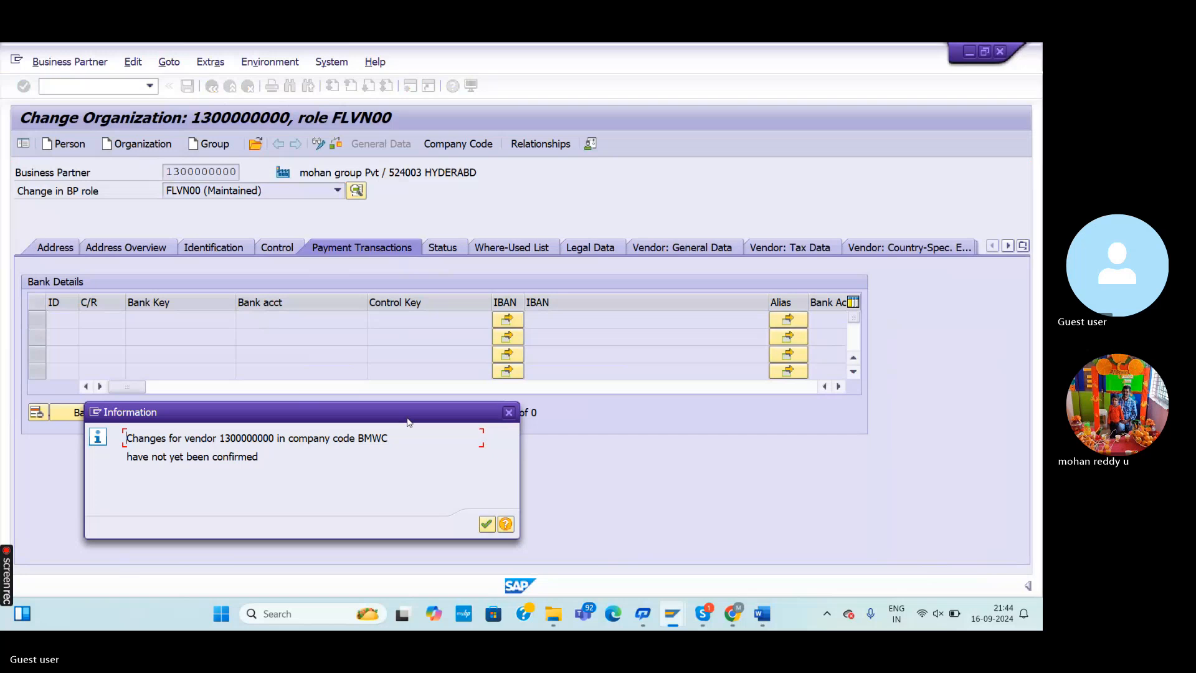
pyautogui.click(487, 523)
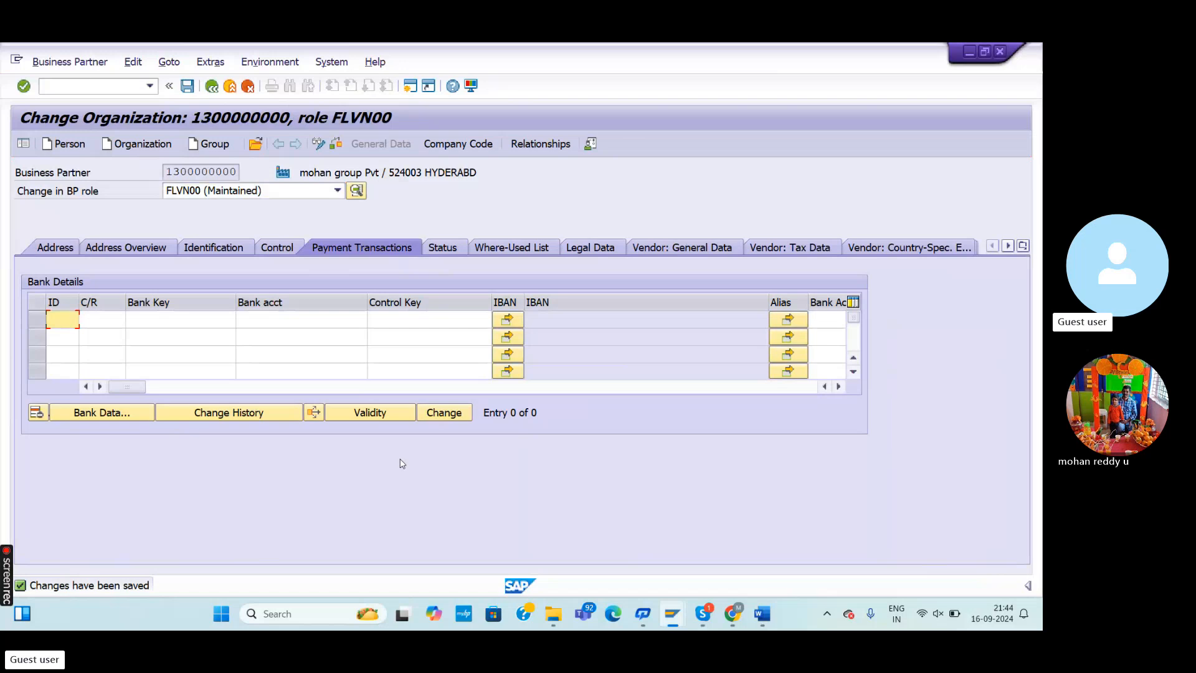
# Read Step 3 on the Discount Received GL account in the Word notes and open transaction FS00 in SAP
pyautogui.hotkey('alt', 'Tab')
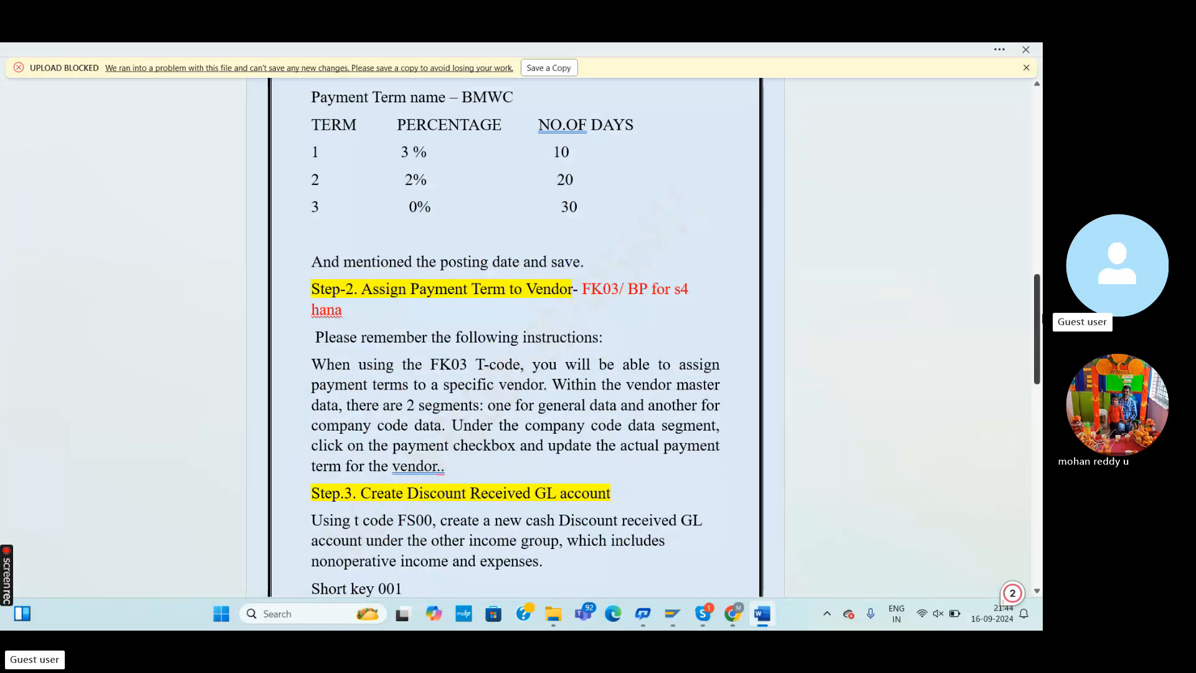
pyautogui.scroll(-5, 1037, 318)
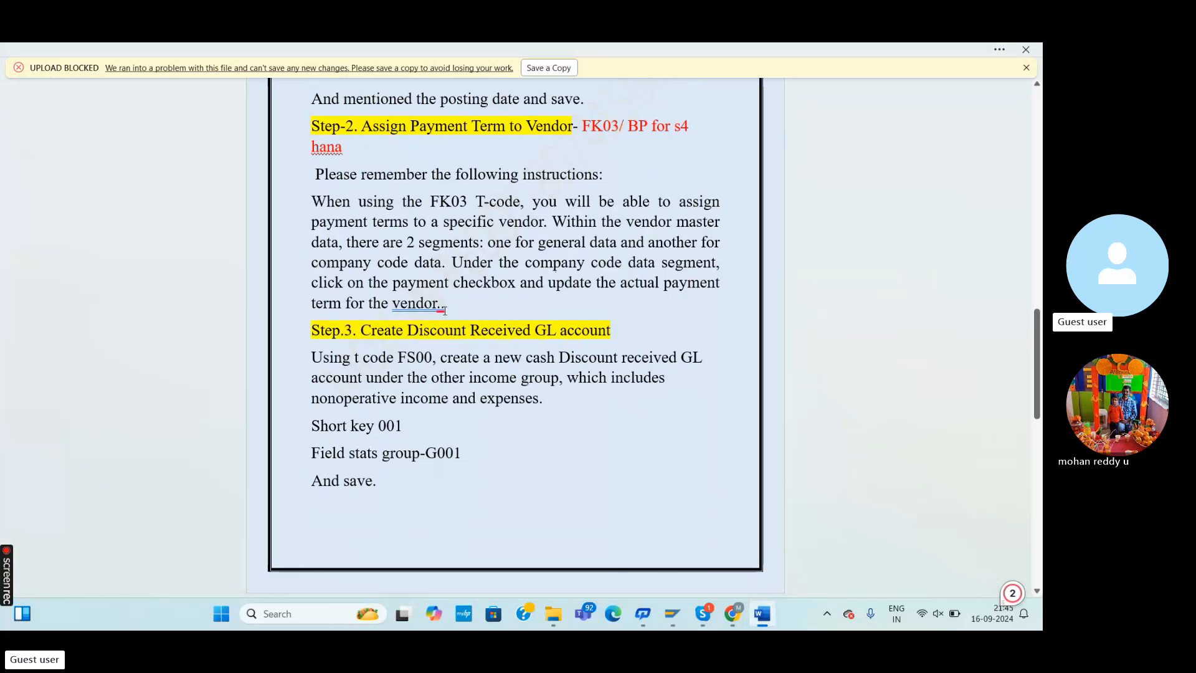
pyautogui.moveTo(441, 305)
pyautogui.hotkey('alt', 'Tab')
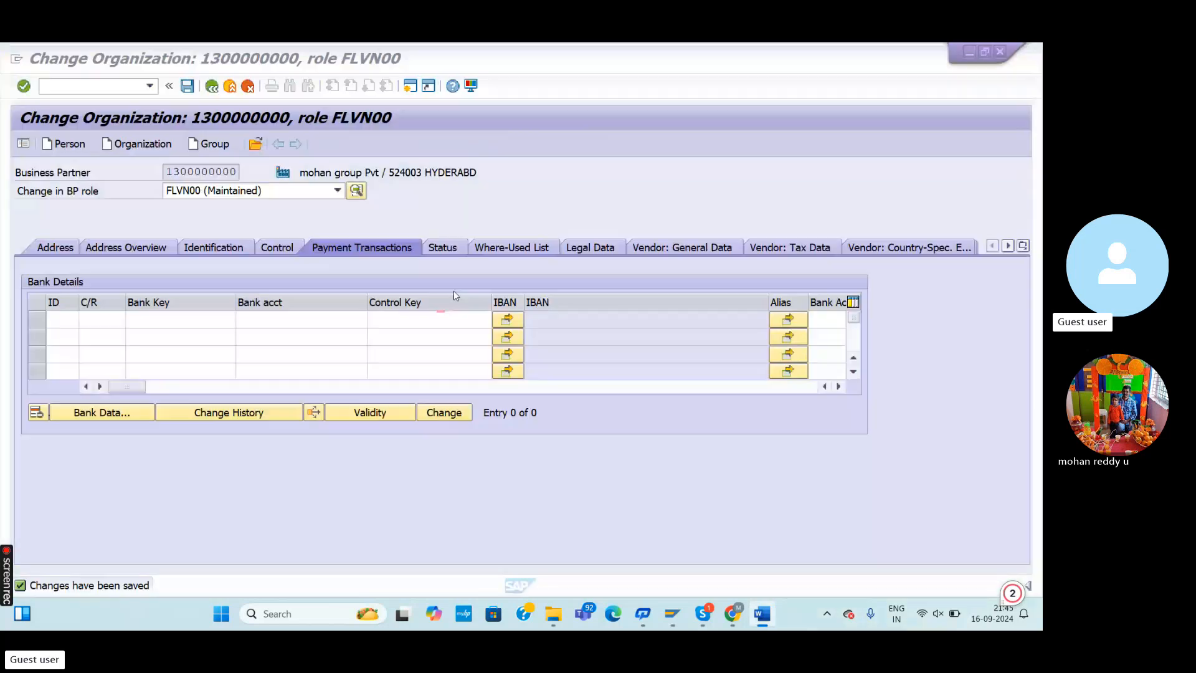
pyautogui.click(92, 85)
pyautogui.write('/n')
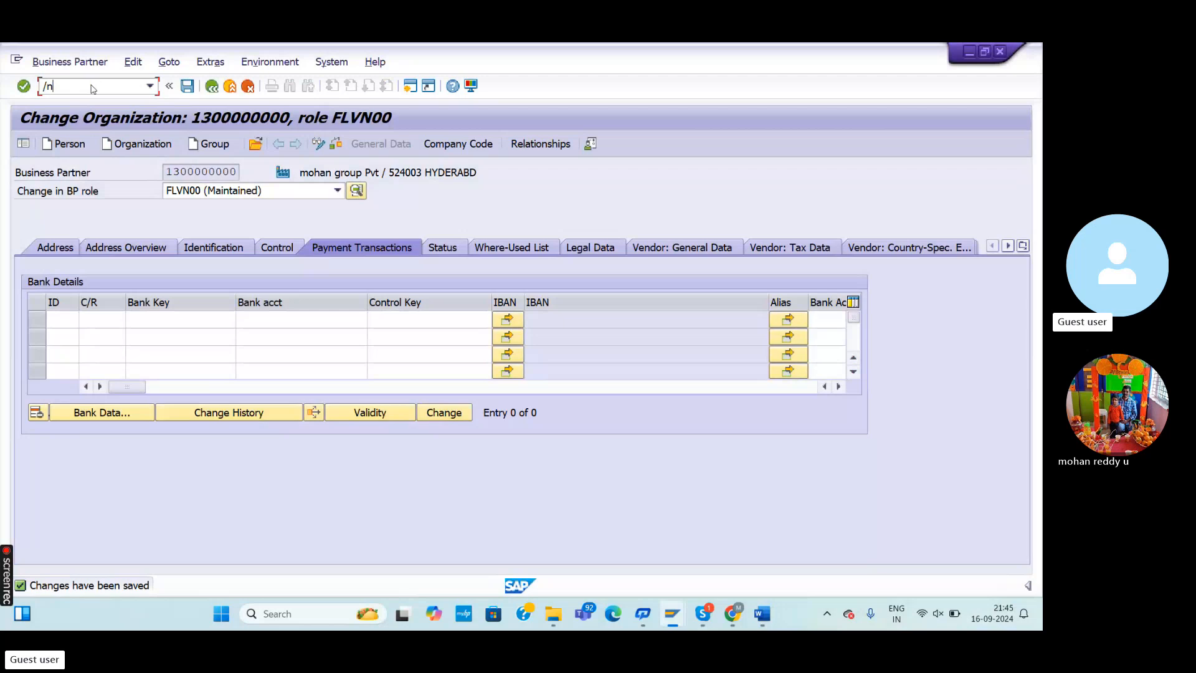
pyautogui.write('fs00')
pyautogui.press('Return')
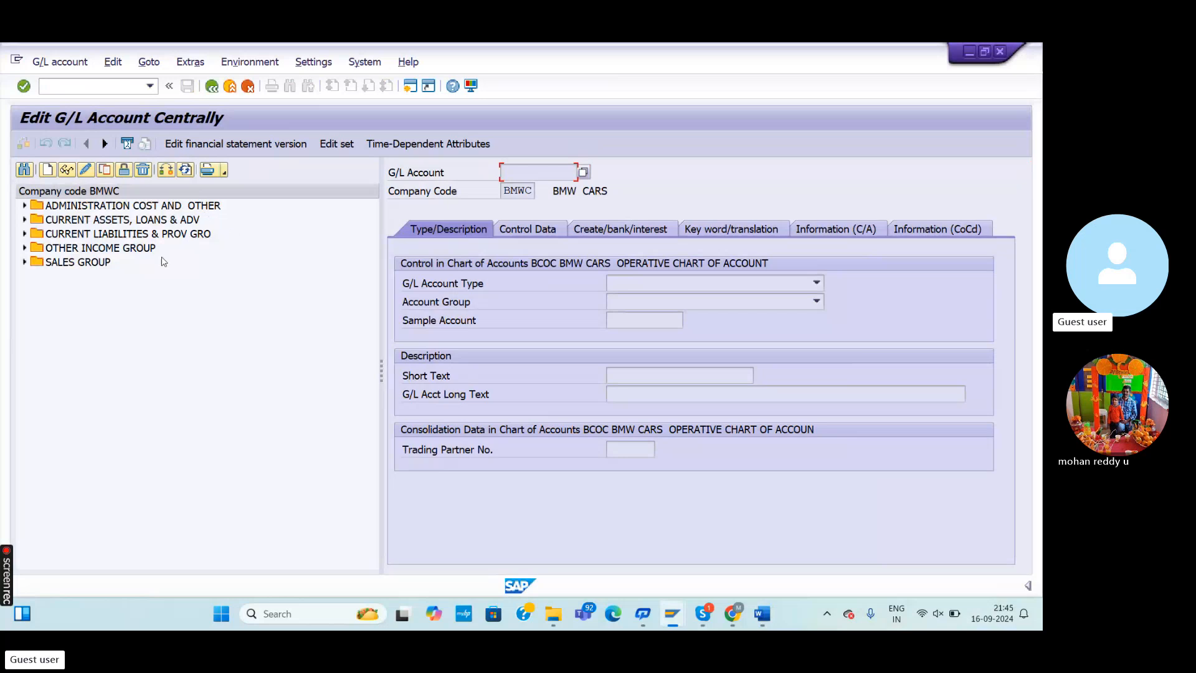
# Open the vendor discount account in OTHER INCOME GROUP for editing and set its G/L long text to "vendor discount received"
pyautogui.click(24, 248)
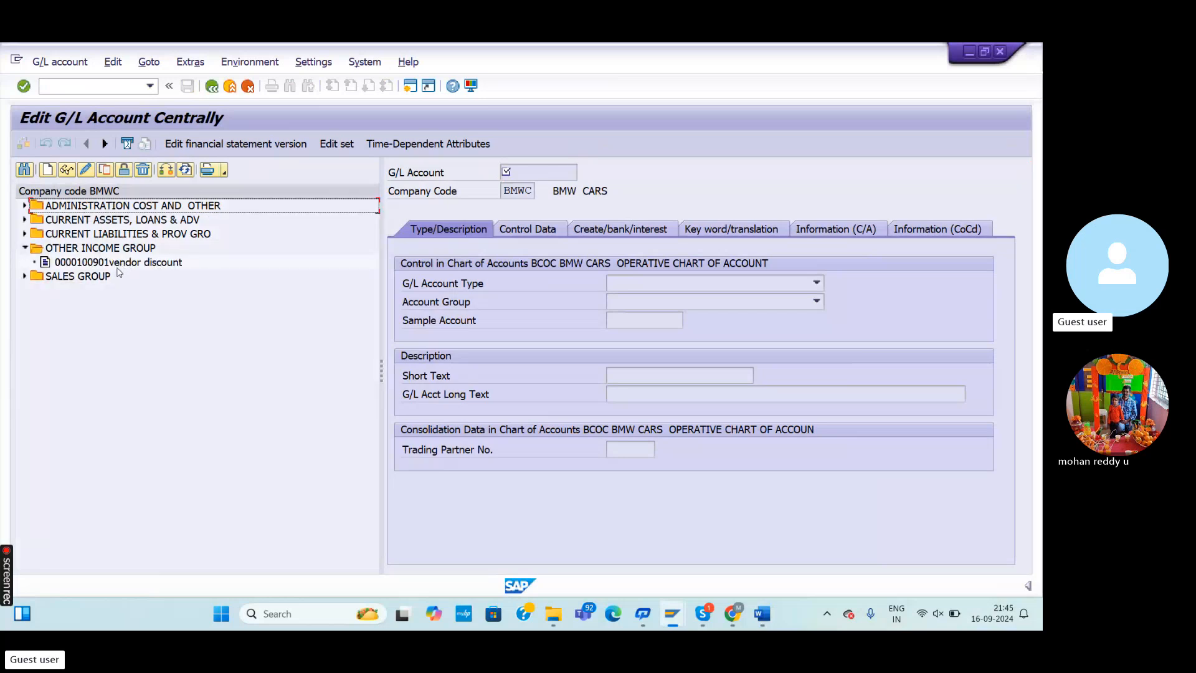
pyautogui.click(71, 265)
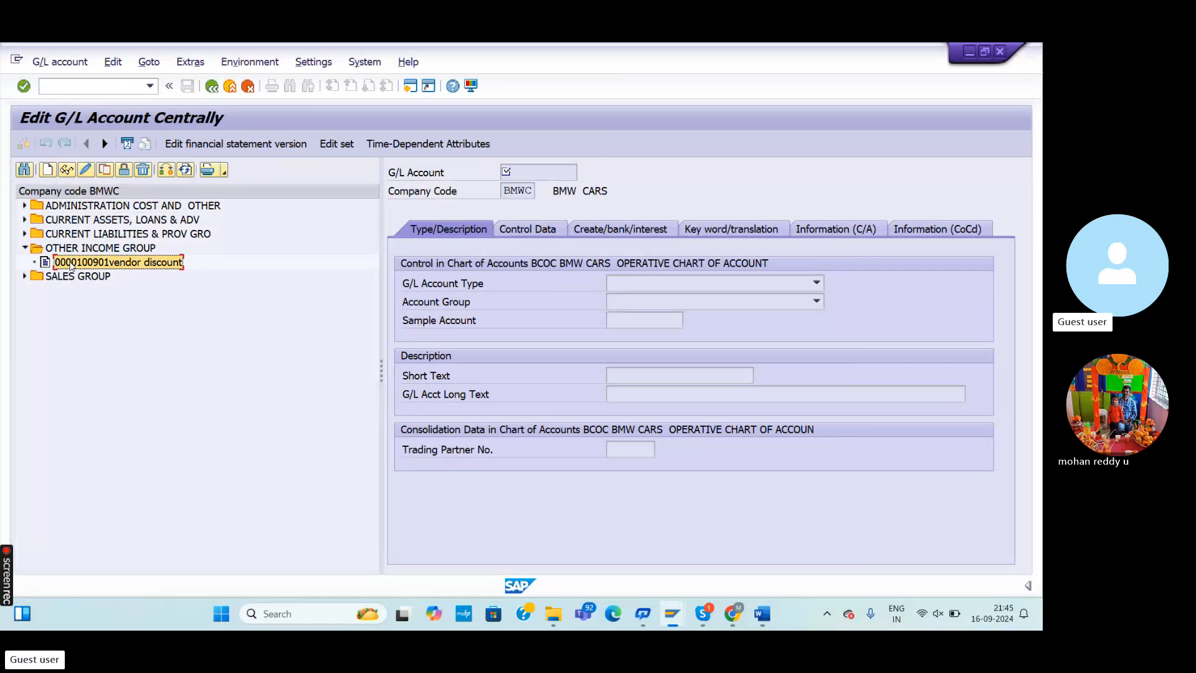
pyautogui.click(87, 171)
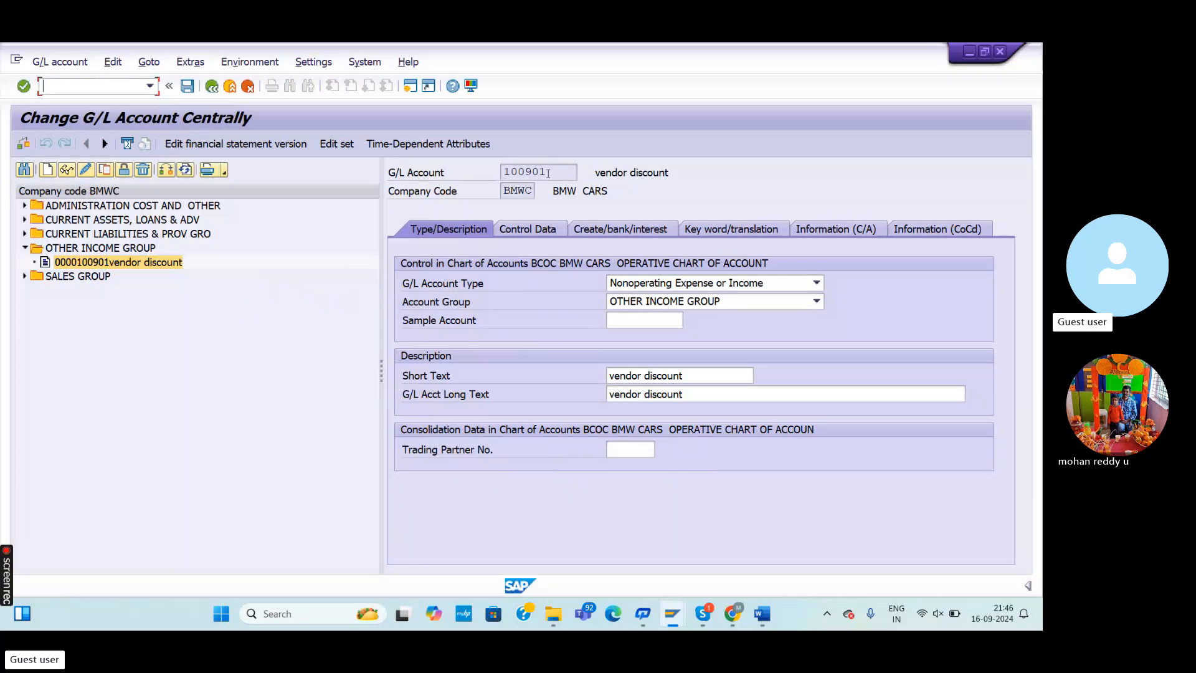
pyautogui.click(507, 170)
pyautogui.click(689, 399)
pyautogui.write('rec')
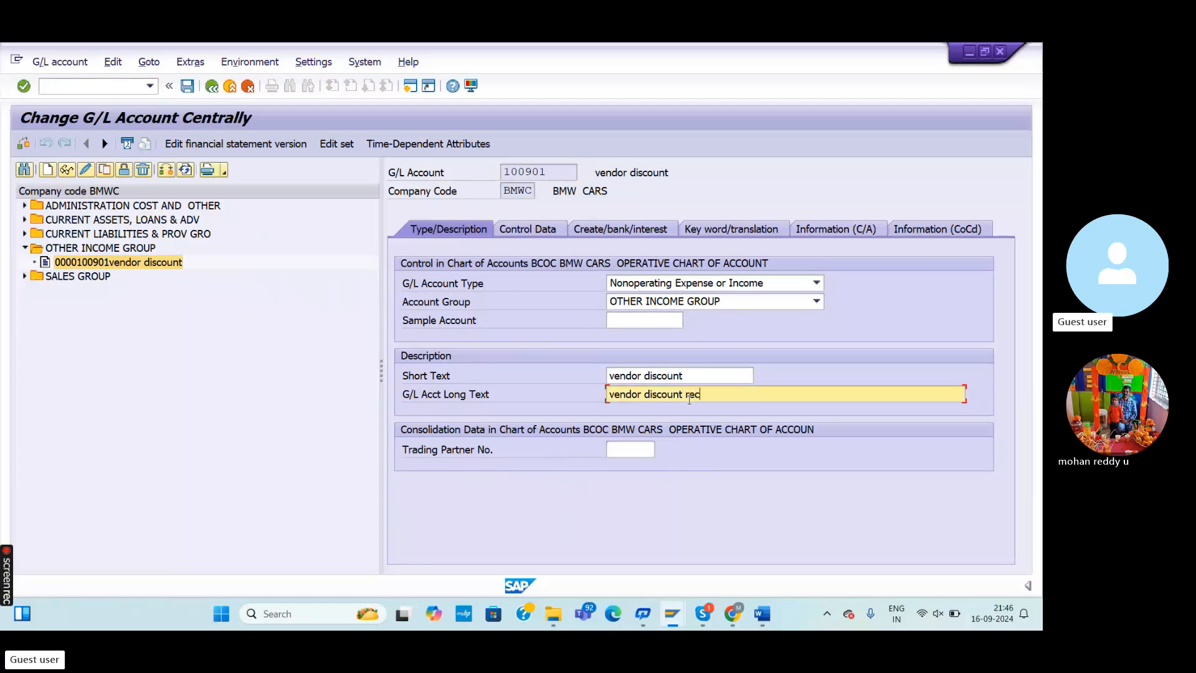
pyautogui.write('eived')
# Check the vendor discount account's sort key and field status group, and save the account
pyautogui.click(555, 236)
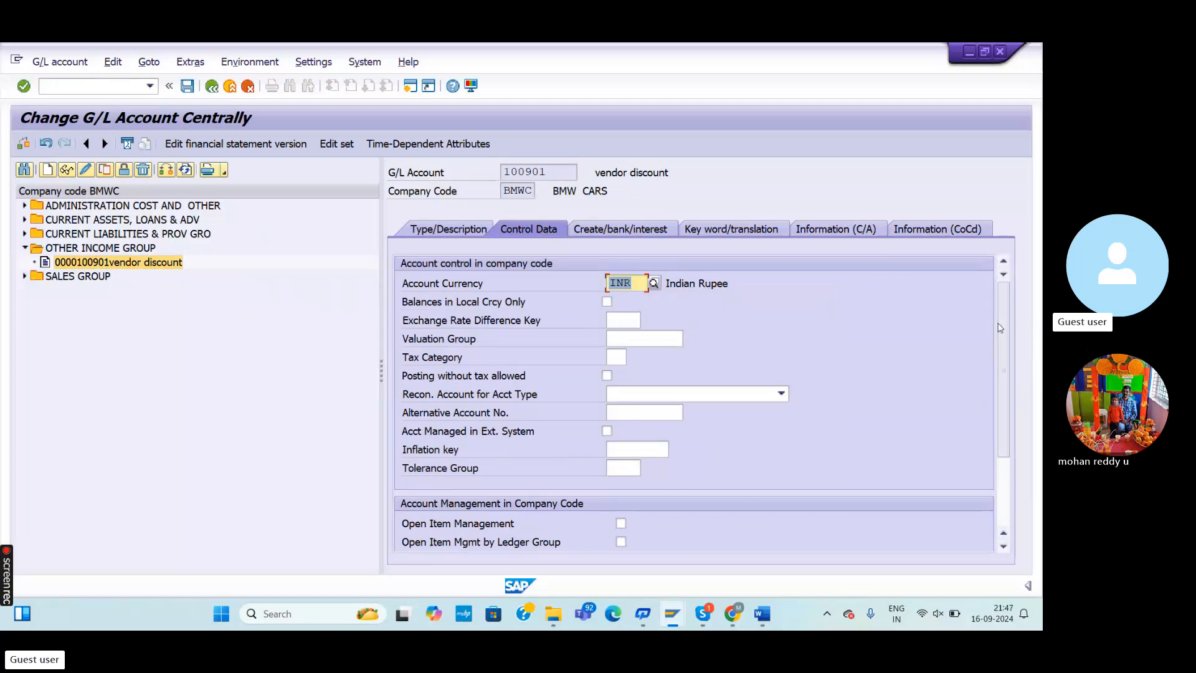
pyautogui.scroll(-1, 1004, 331)
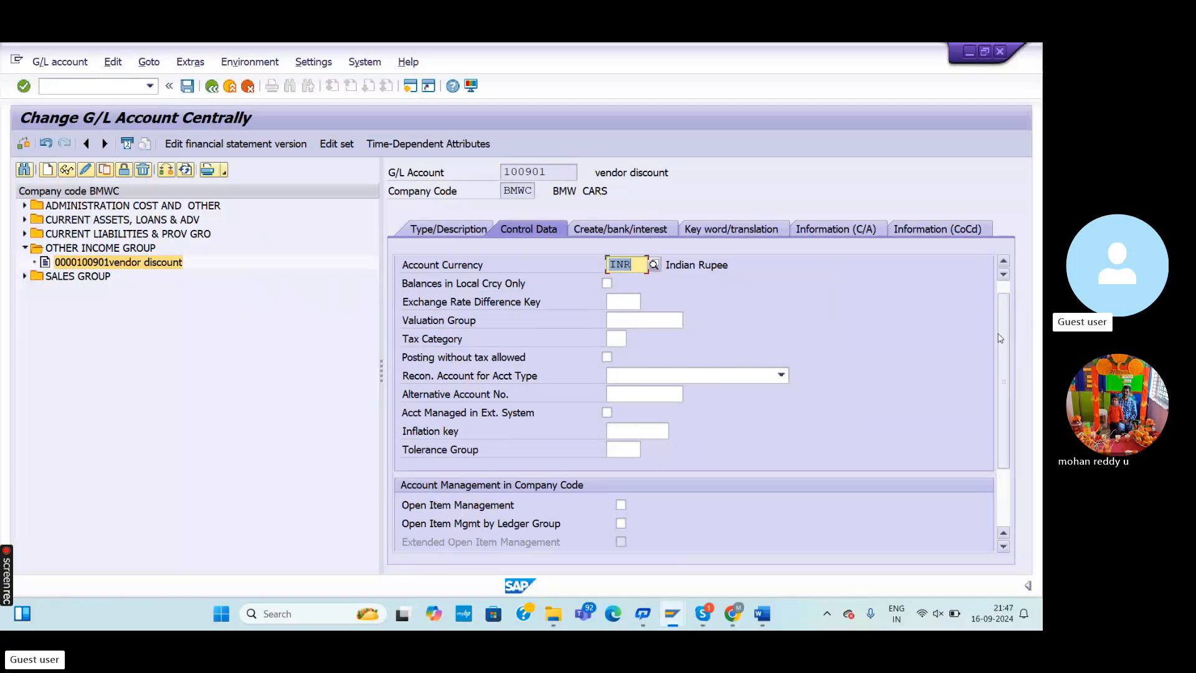
pyautogui.scroll(-3, 1009, 368)
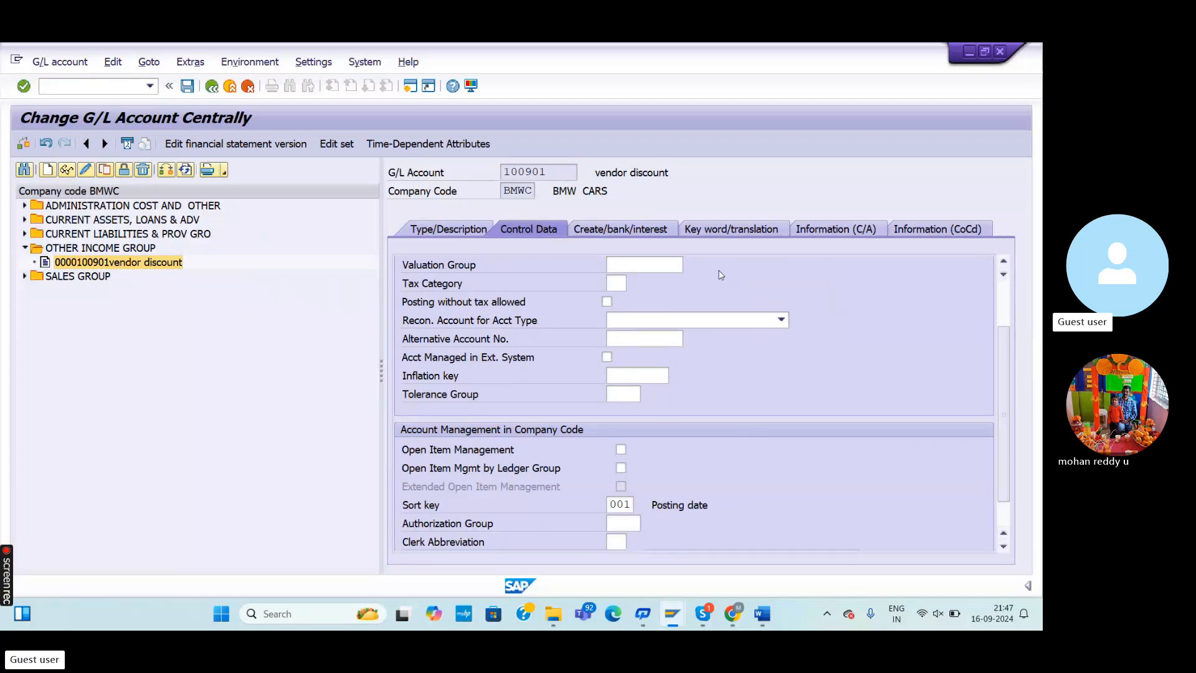
pyautogui.click(621, 229)
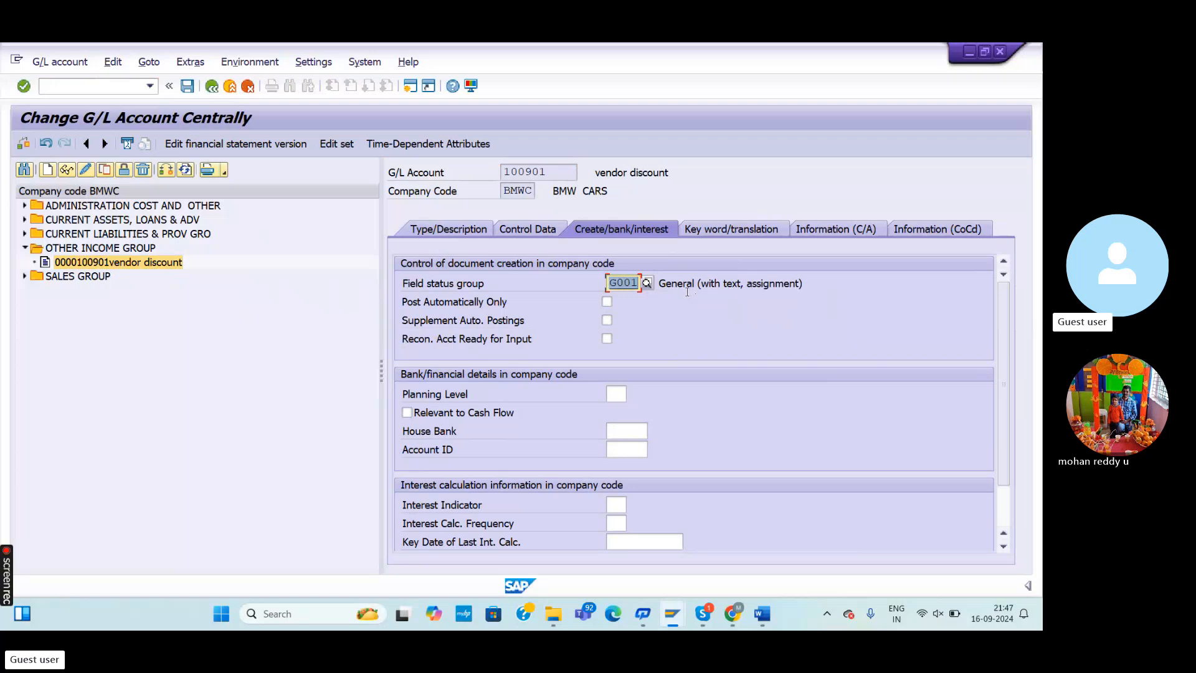
pyautogui.click(186, 87)
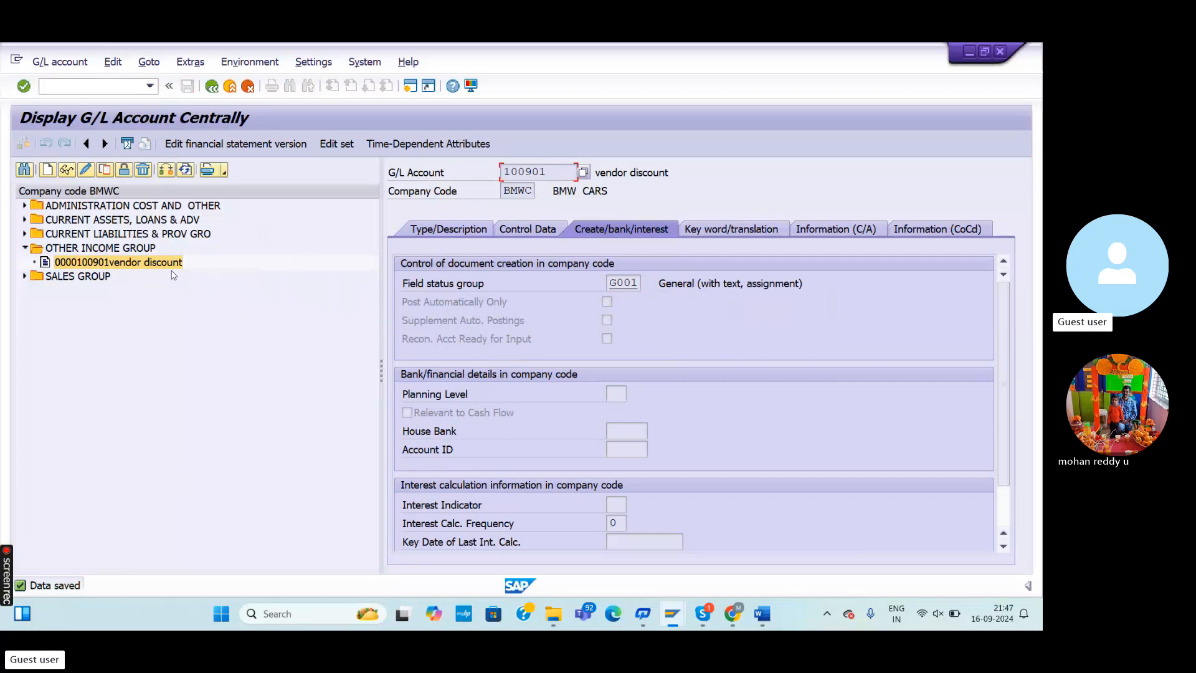
# Switch to the Word notes and review Step 3 and the start of Step 4 on assigning the Discount Received GL for automatic posting
pyautogui.hotkey('alt', 'Tab')
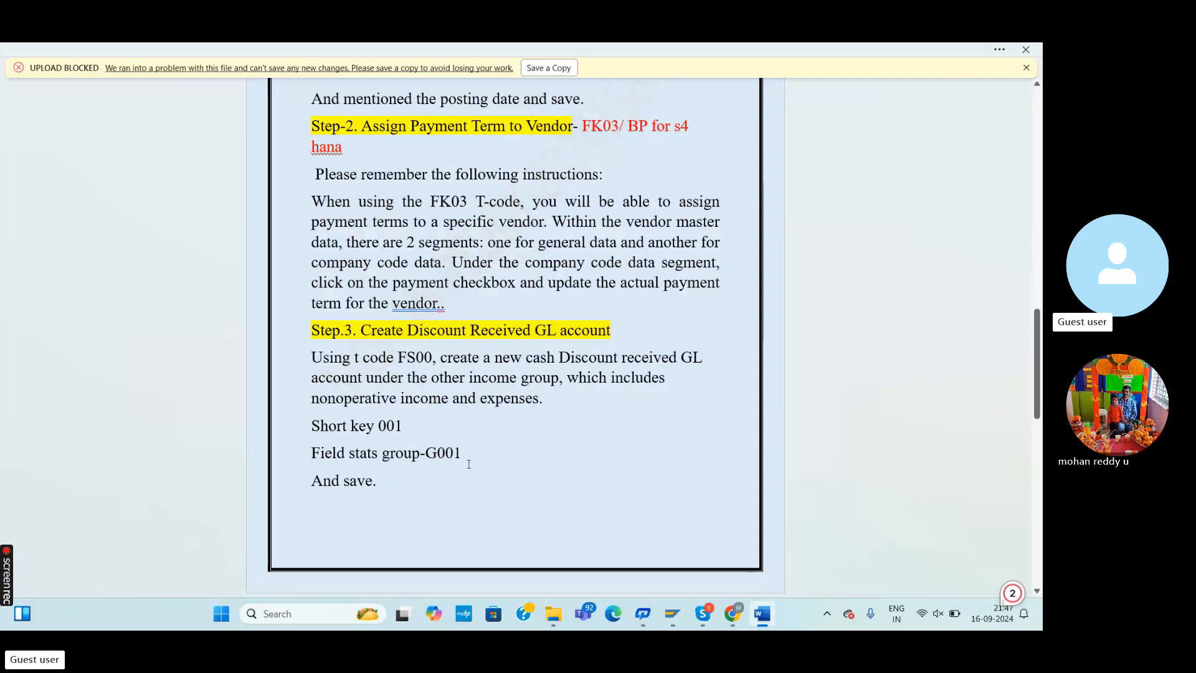
pyautogui.scroll(1, 467, 467)
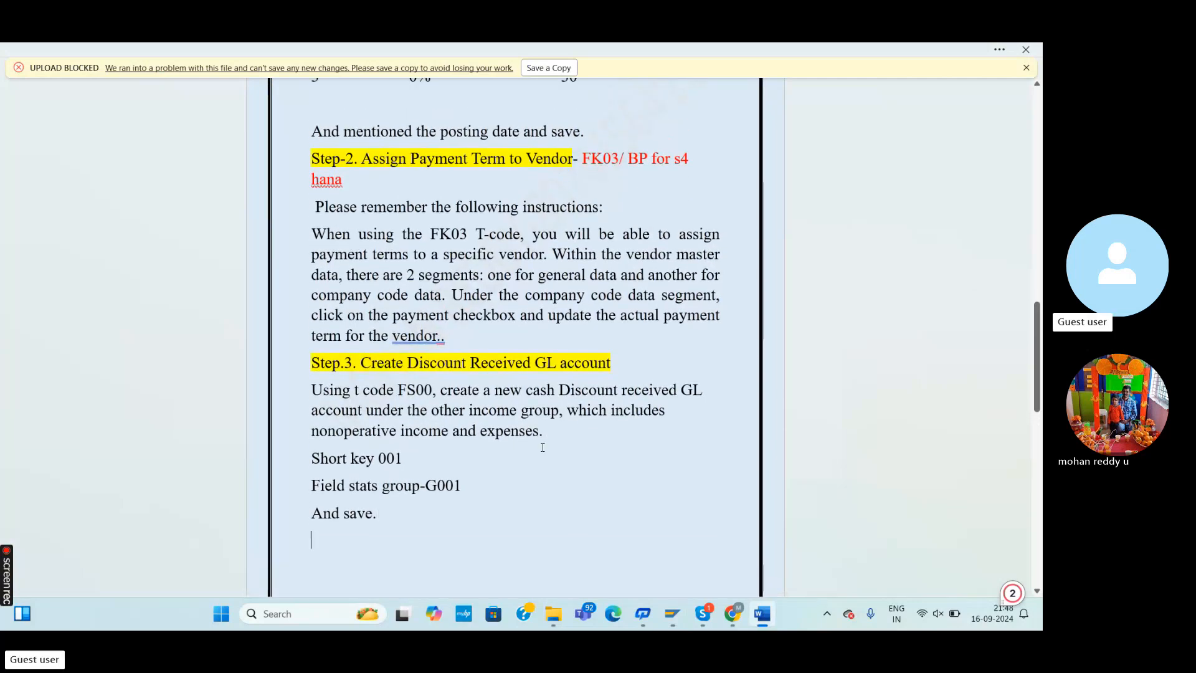
pyautogui.scroll(-6, 542, 447)
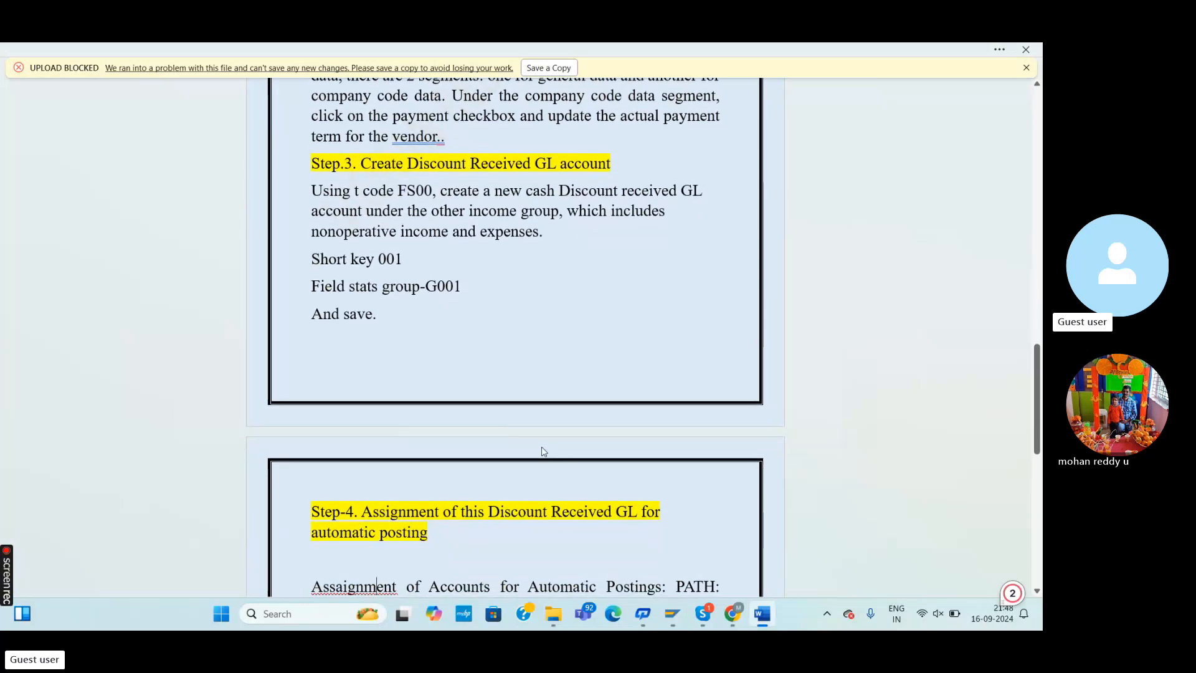
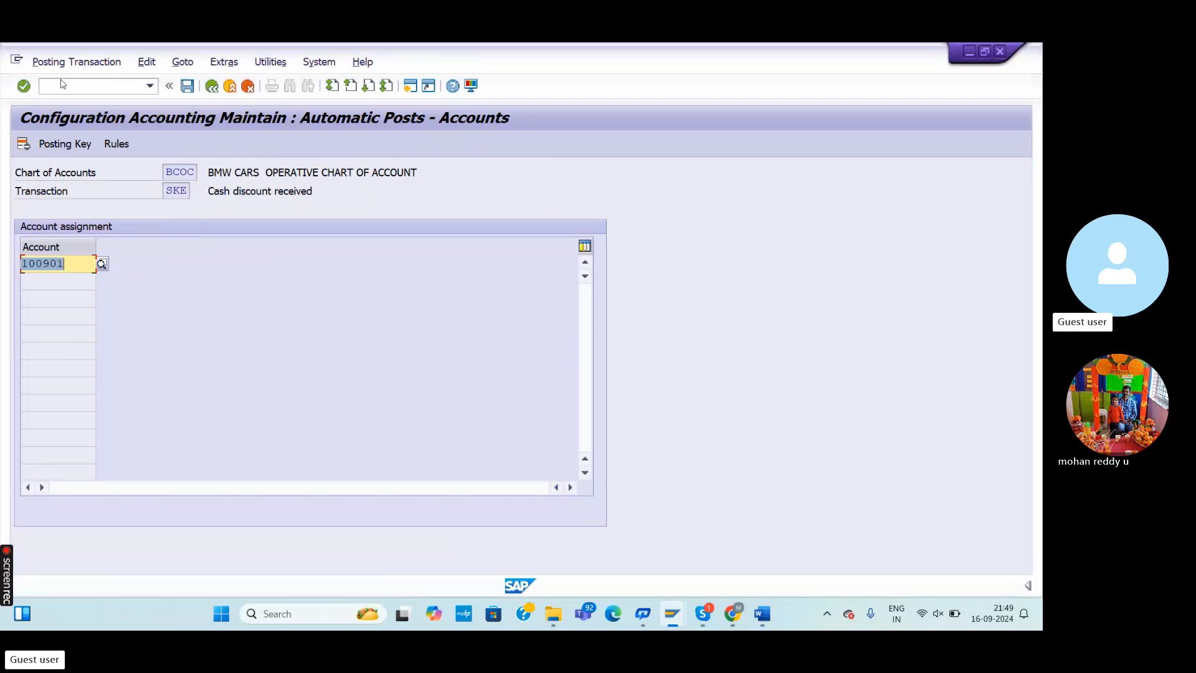
# Leave the cash discount received account assignment and open the SAP Reference IMG through transaction SPRO
pyautogui.click(81, 87)
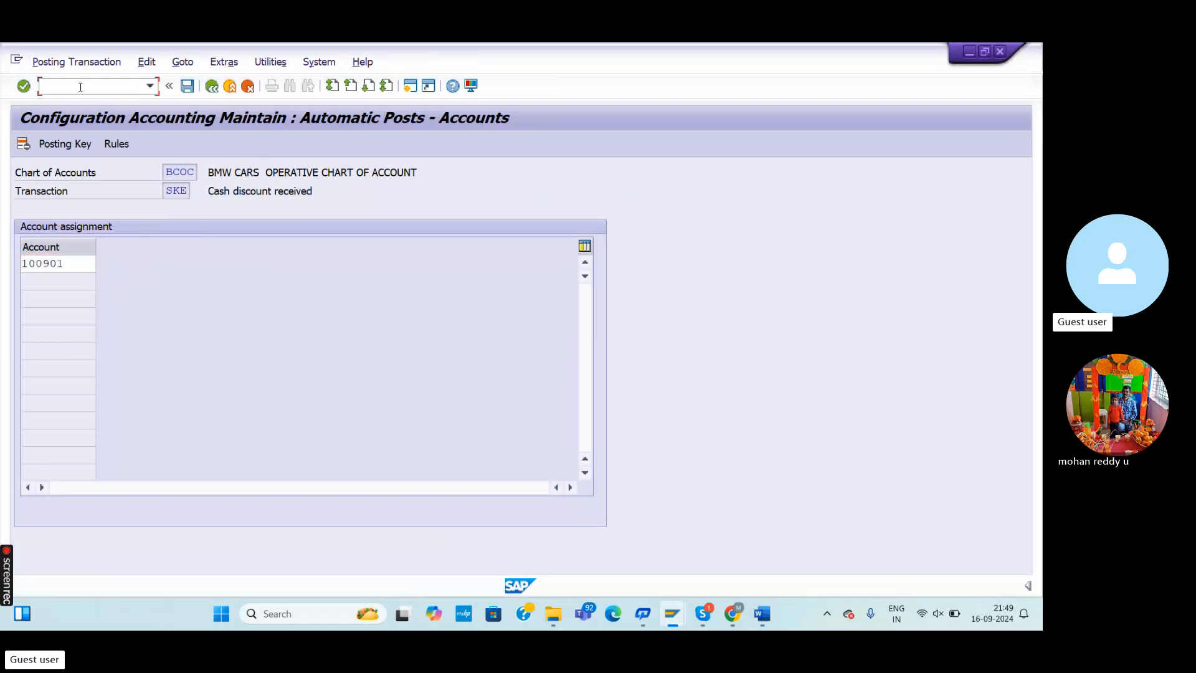
pyautogui.write('/n')
pyautogui.press('Return')
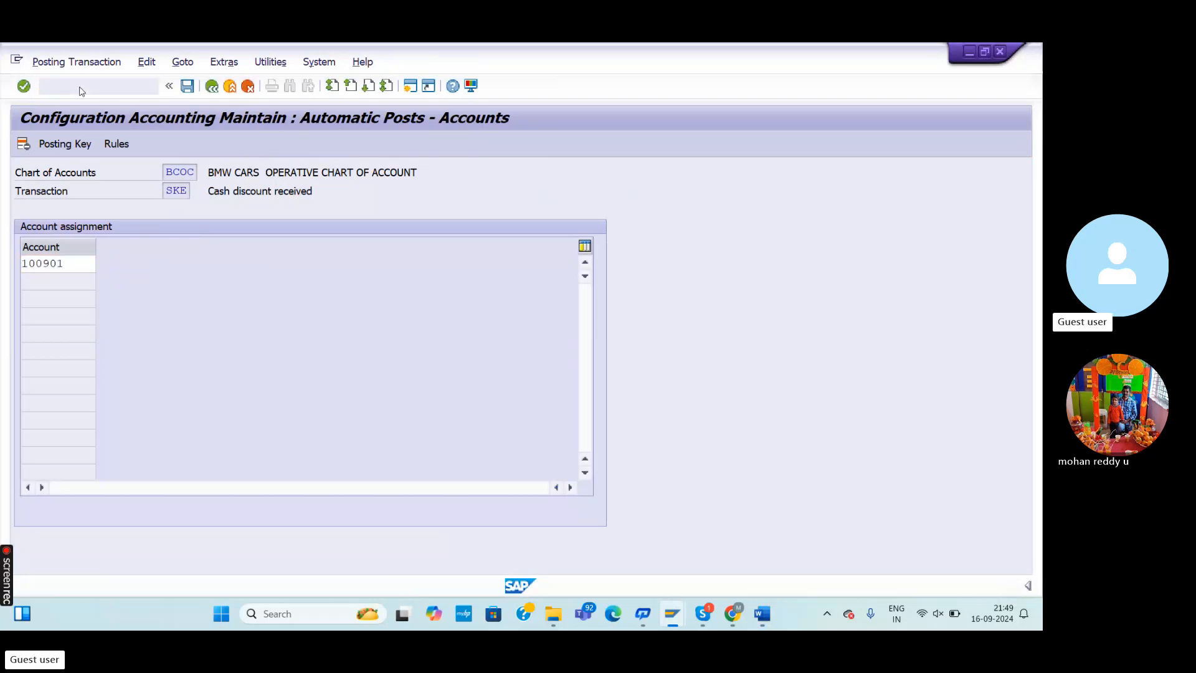
pyautogui.write('spro')
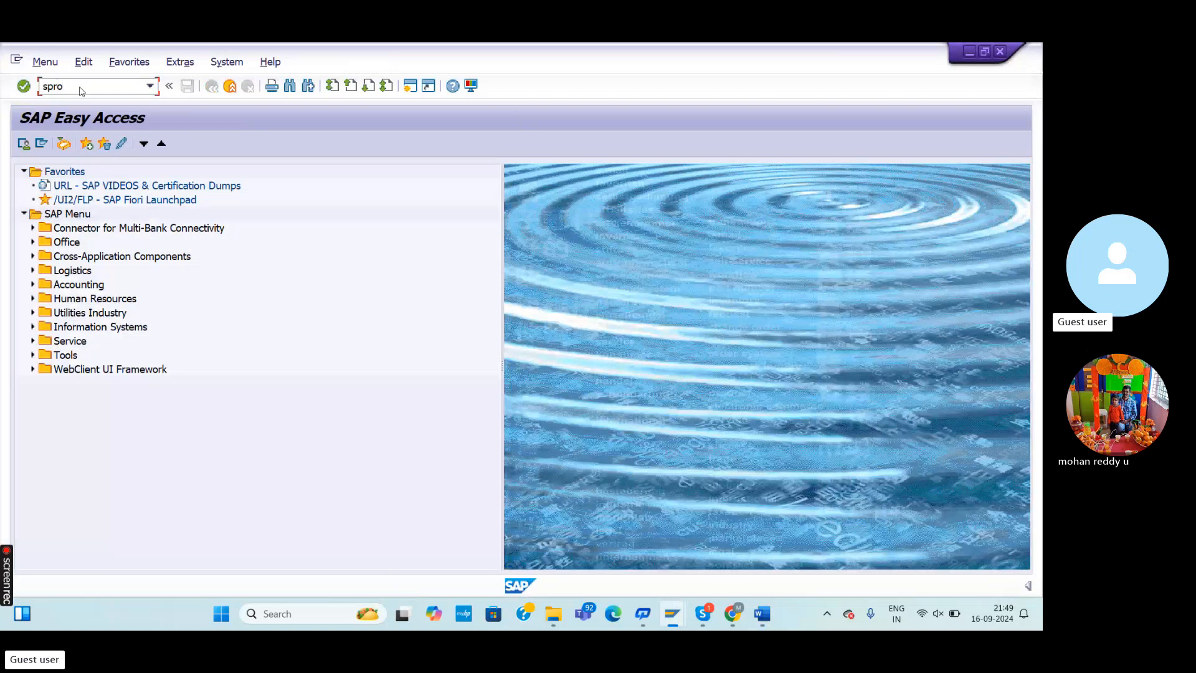
pyautogui.press('Return')
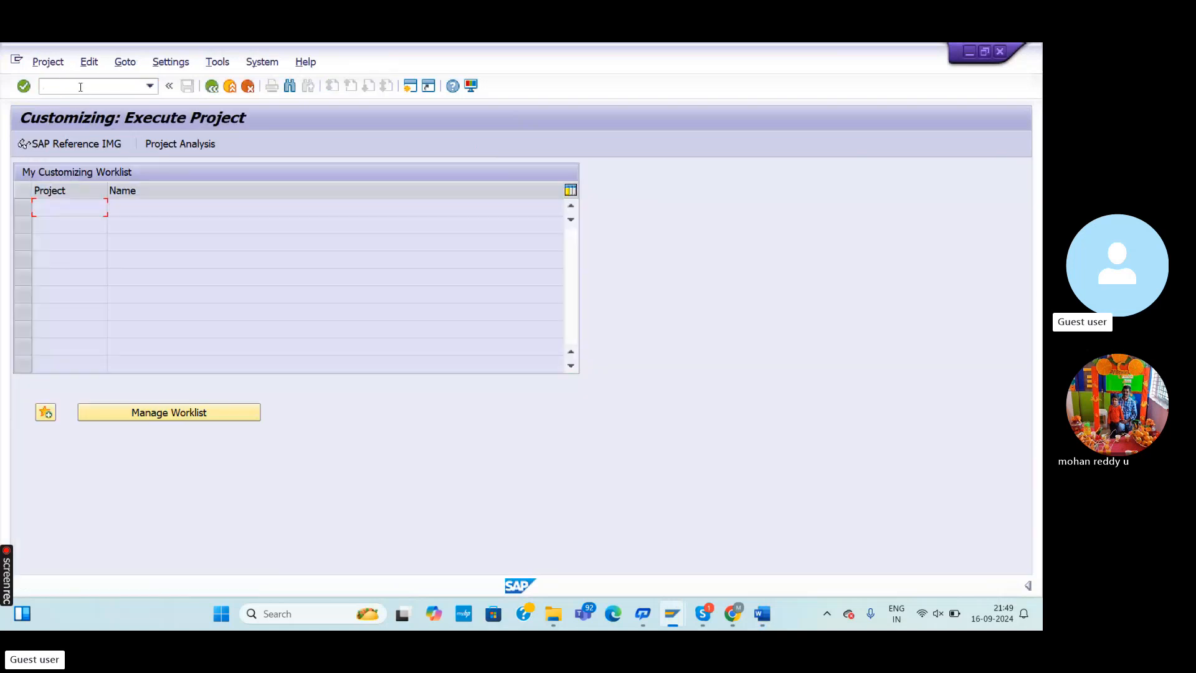
pyautogui.click(82, 144)
# Following the Step-4 path in the Word notes, expand Financial Accounting, Accounts Receivable and Accounts Payable, and Business Transactions in the IMG
pyautogui.hotkey('alt', 'Tab')
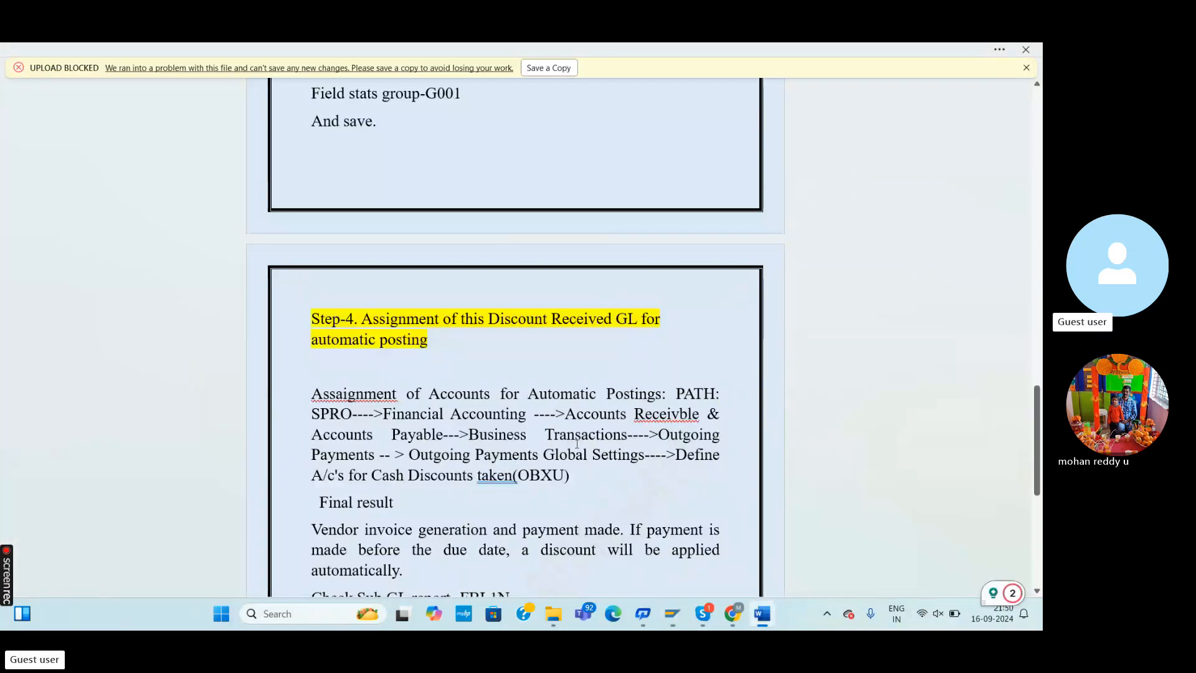
pyautogui.hotkey('alt', 'Tab')
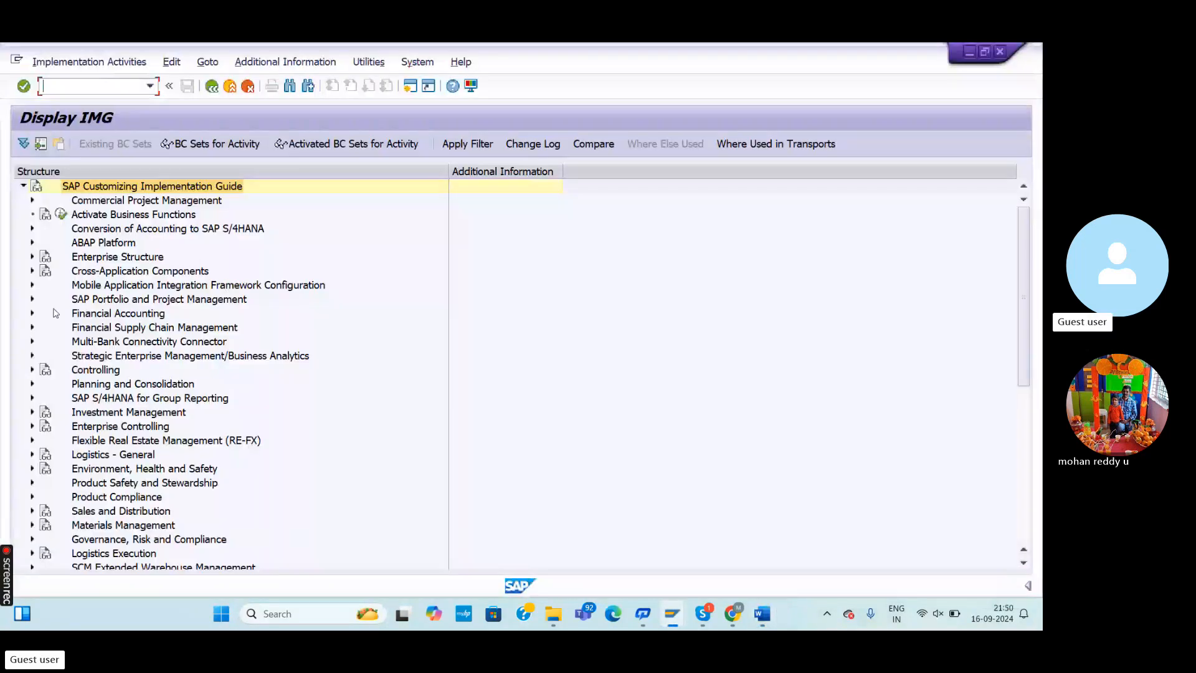
pyautogui.click(32, 314)
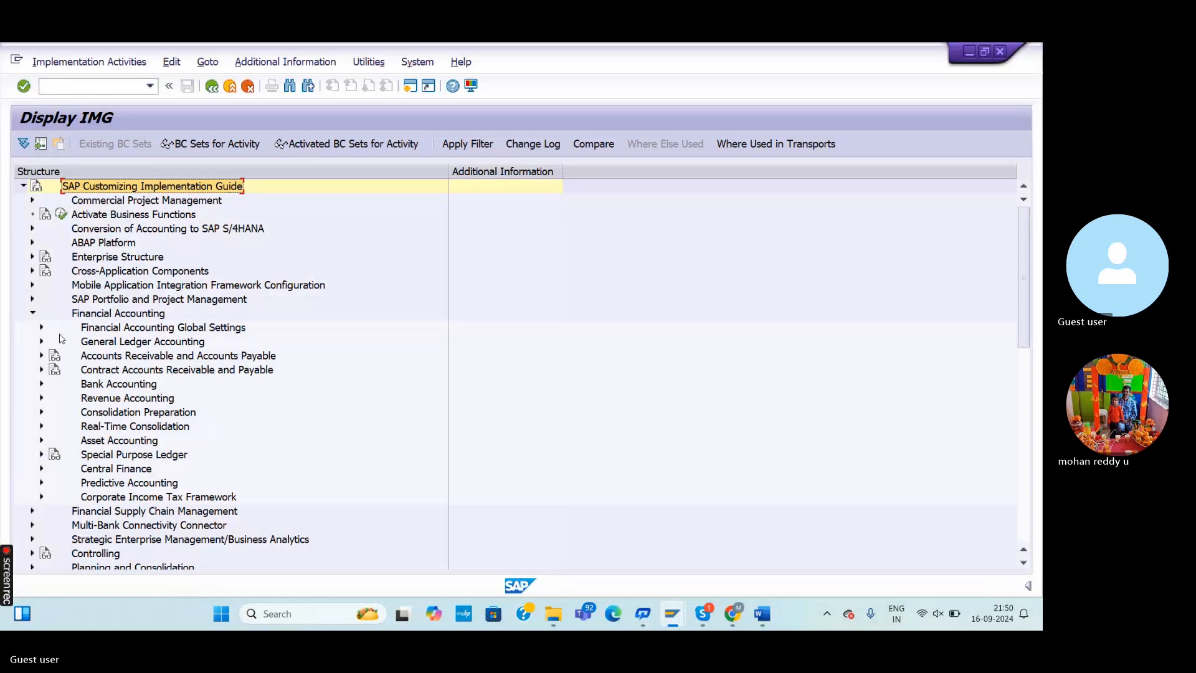
pyautogui.click(41, 356)
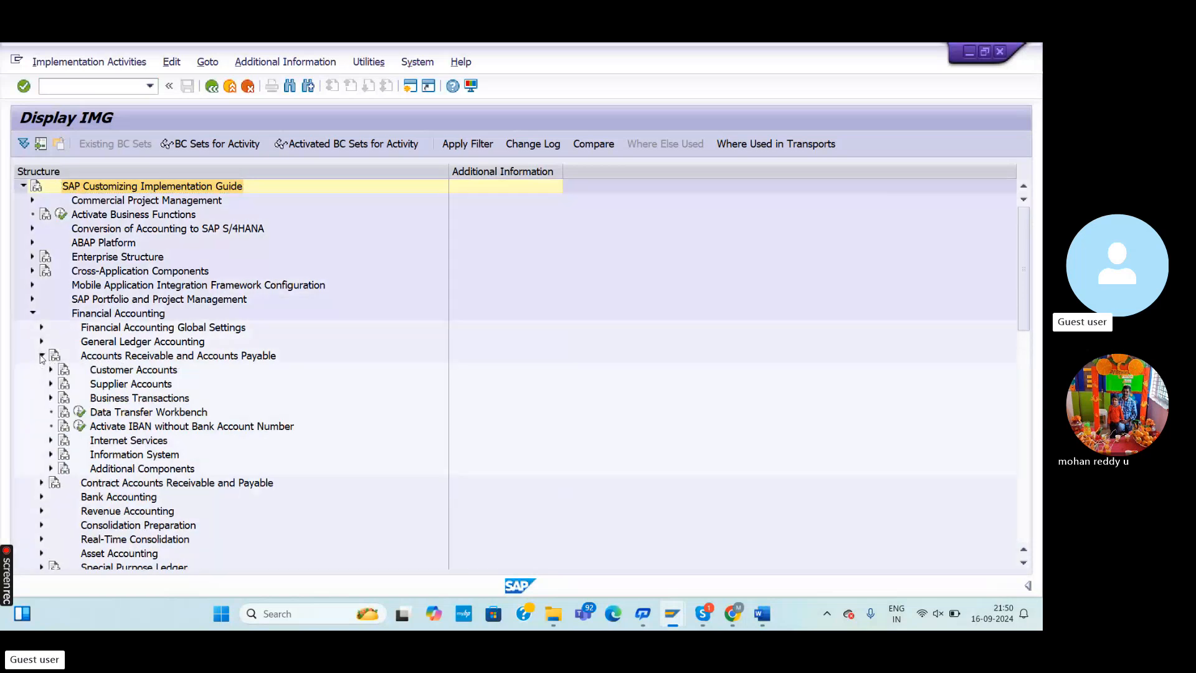
pyautogui.hotkey('alt', 'Tab')
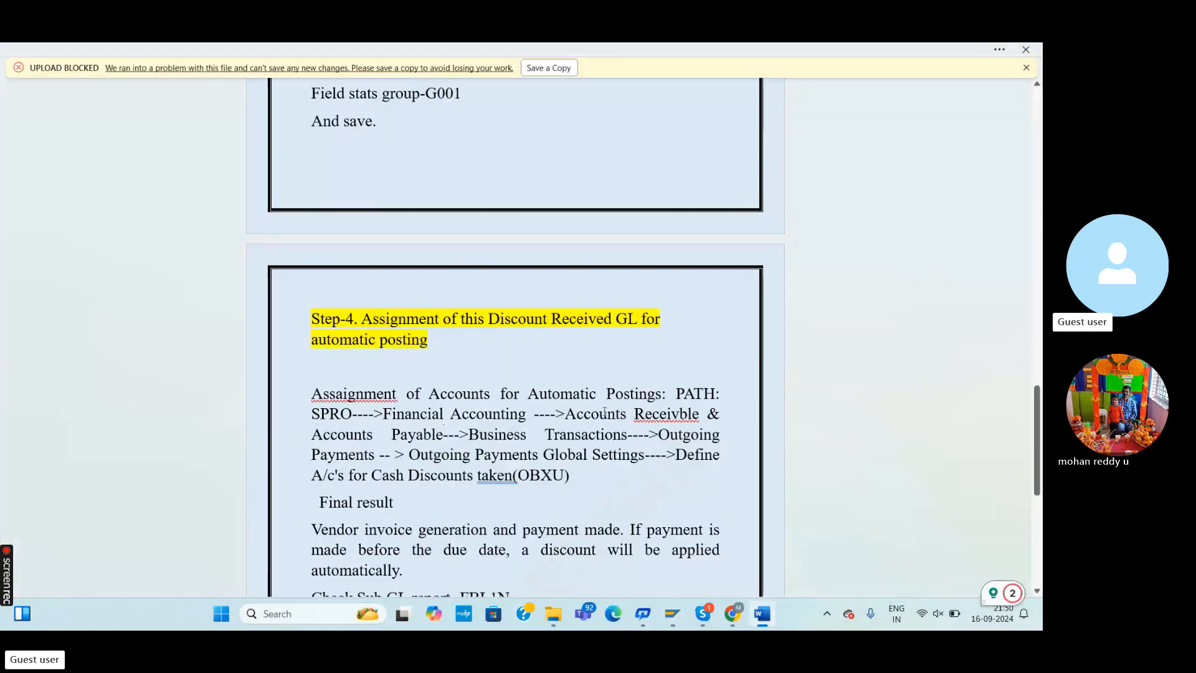
pyautogui.hotkey('alt', 'Tab')
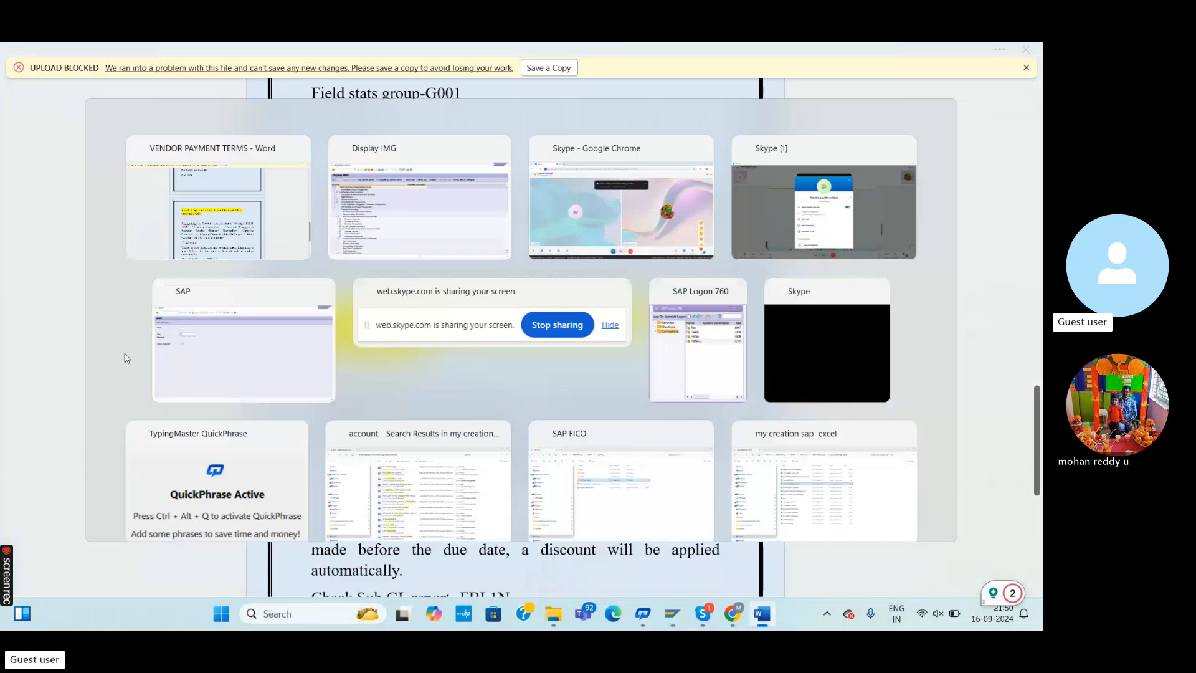
pyautogui.click(51, 398)
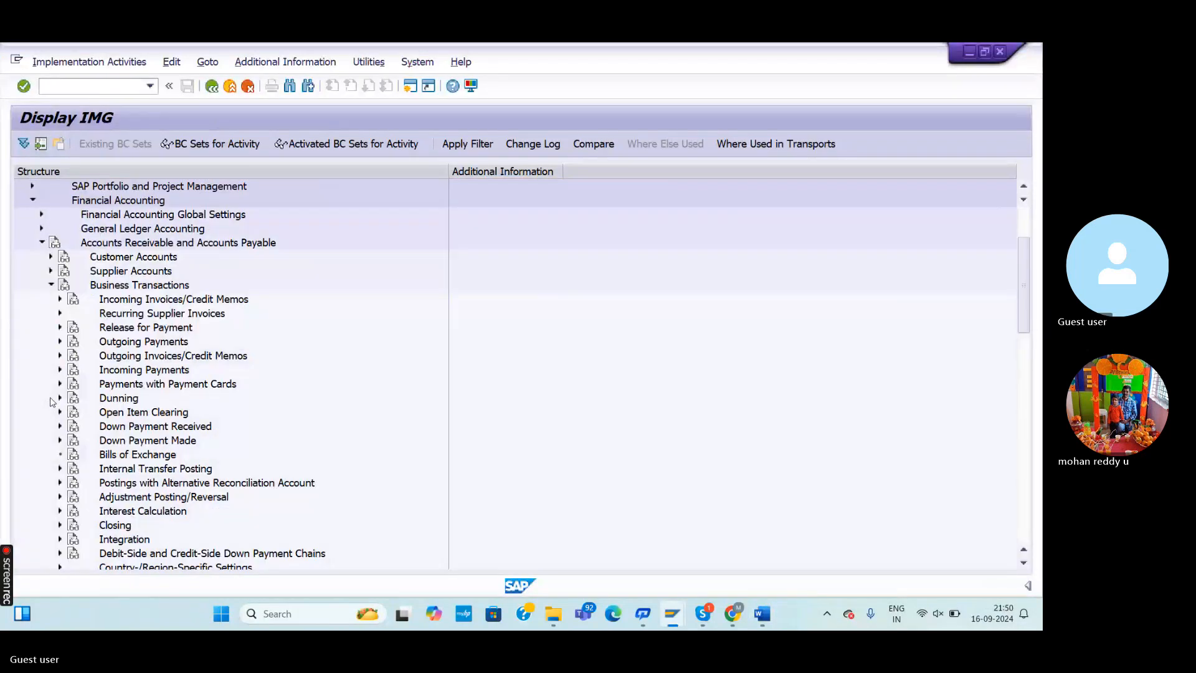
# Check the path in the notes and expand Outgoing Payments down to the activities under Outgoing Payments Global Settings
pyautogui.hotkey('alt', 'Tab')
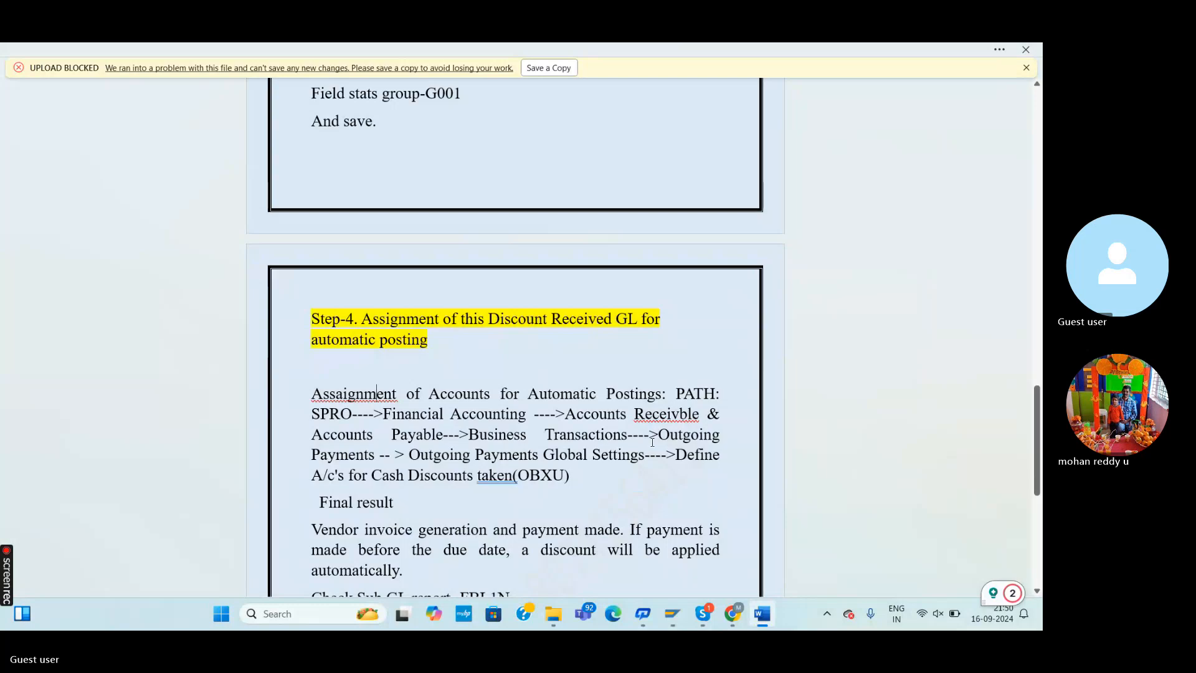
pyautogui.hotkey('alt', 'Tab')
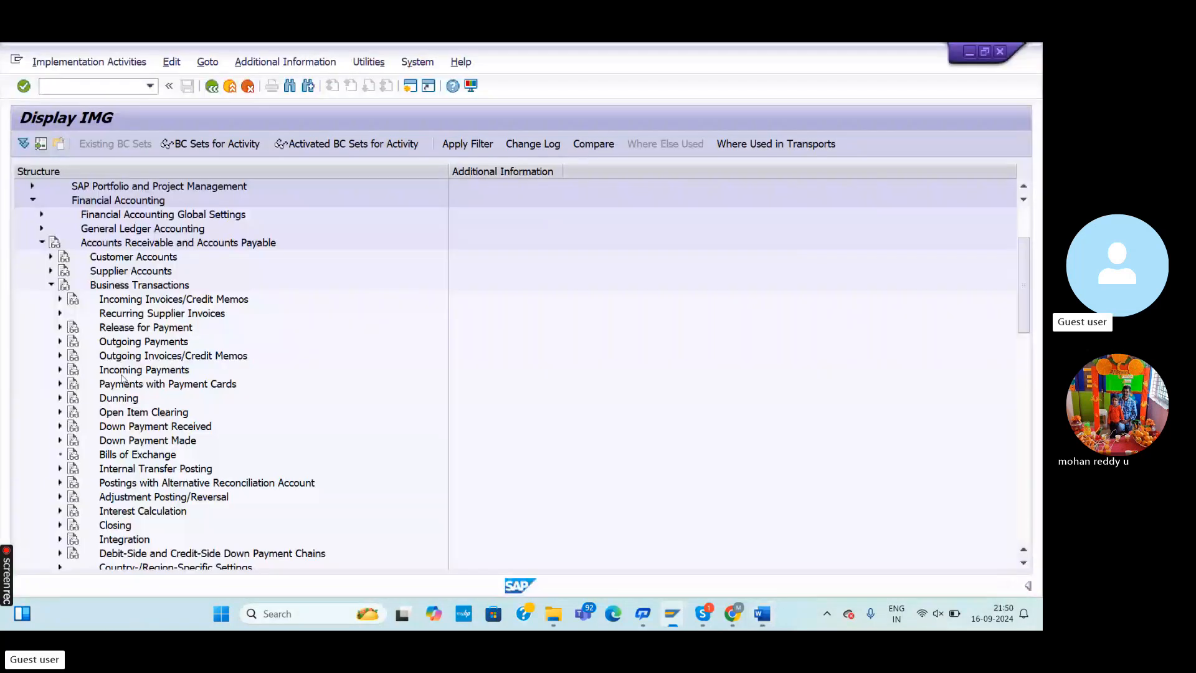
pyautogui.click(60, 342)
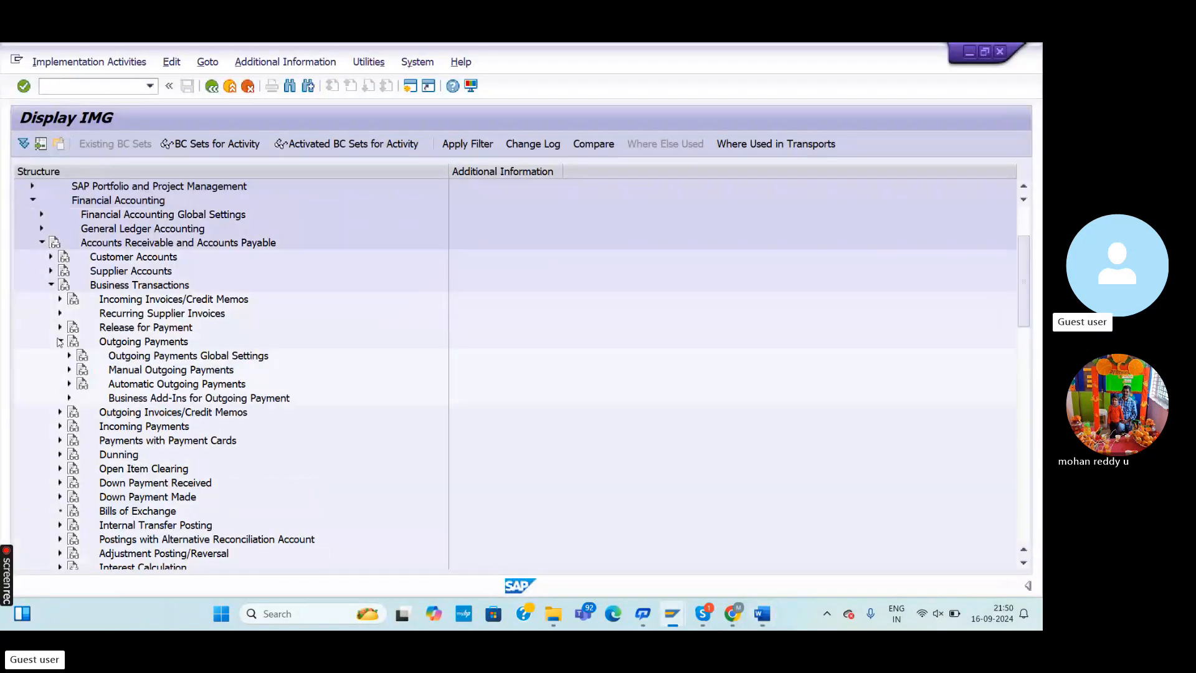
pyautogui.hotkey('alt', 'Tab')
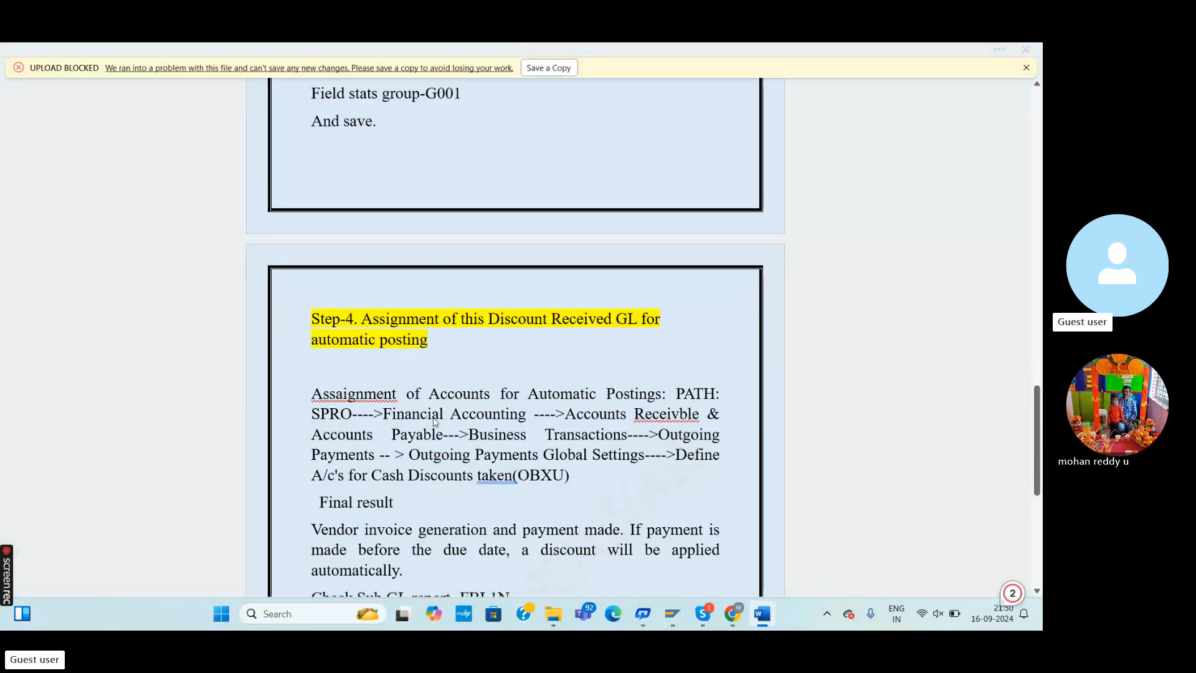
pyautogui.hotkey('alt', 'Tab')
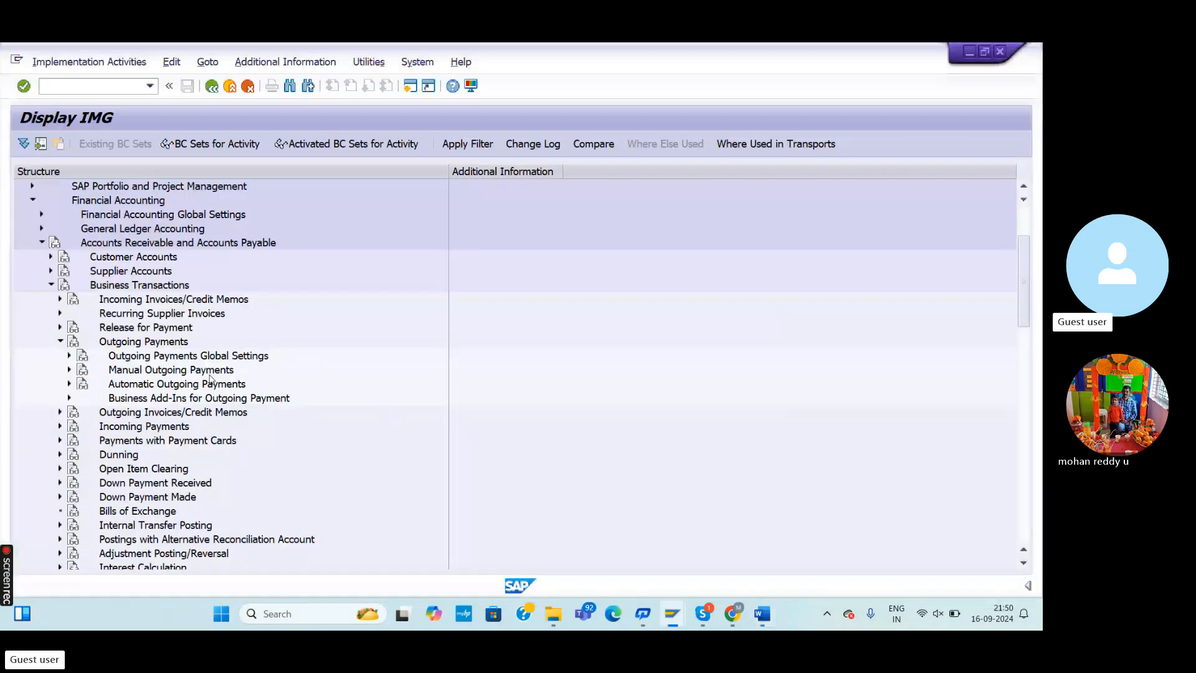
pyautogui.click(67, 357)
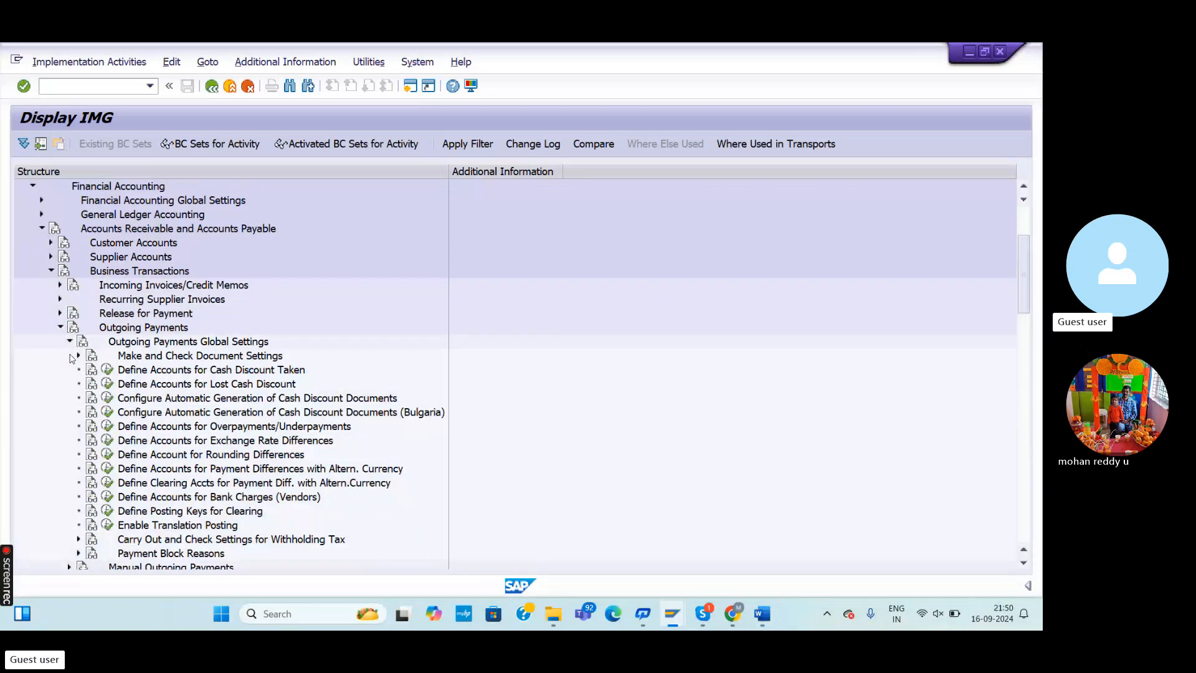
# Check the activity name in the notes and execute Define Accounts for Cash Discount Taken for chart of accounts BCOC
pyautogui.hotkey('alt', 'Tab')
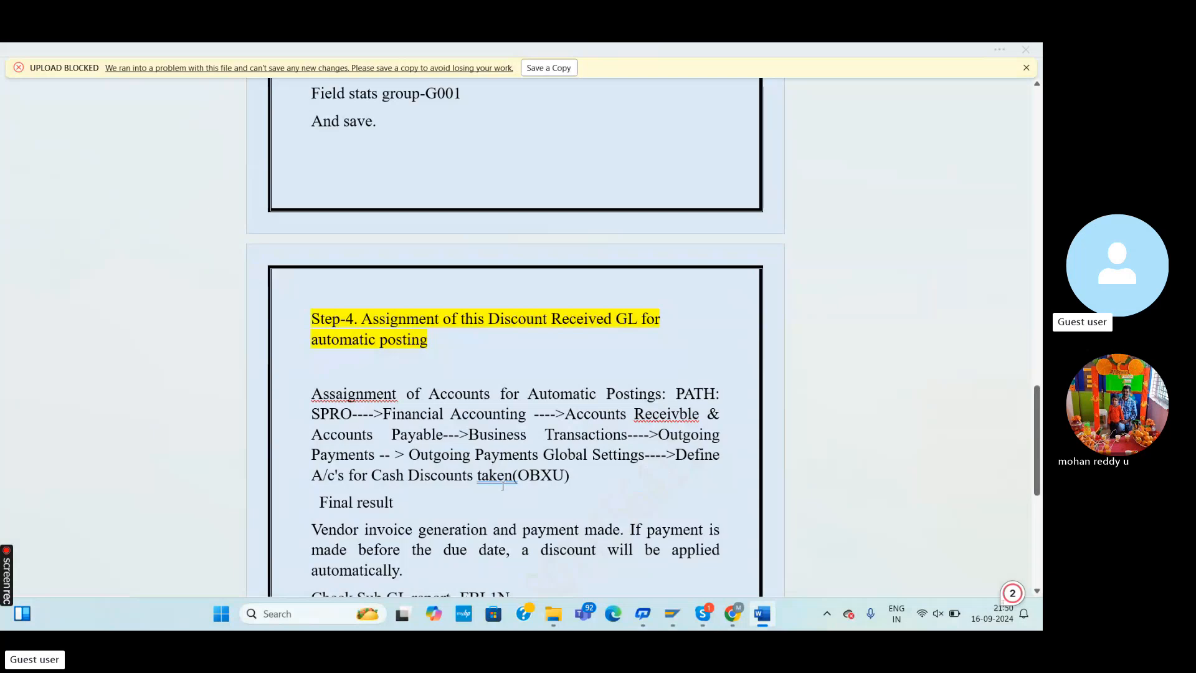
pyautogui.hotkey('alt', 'Tab')
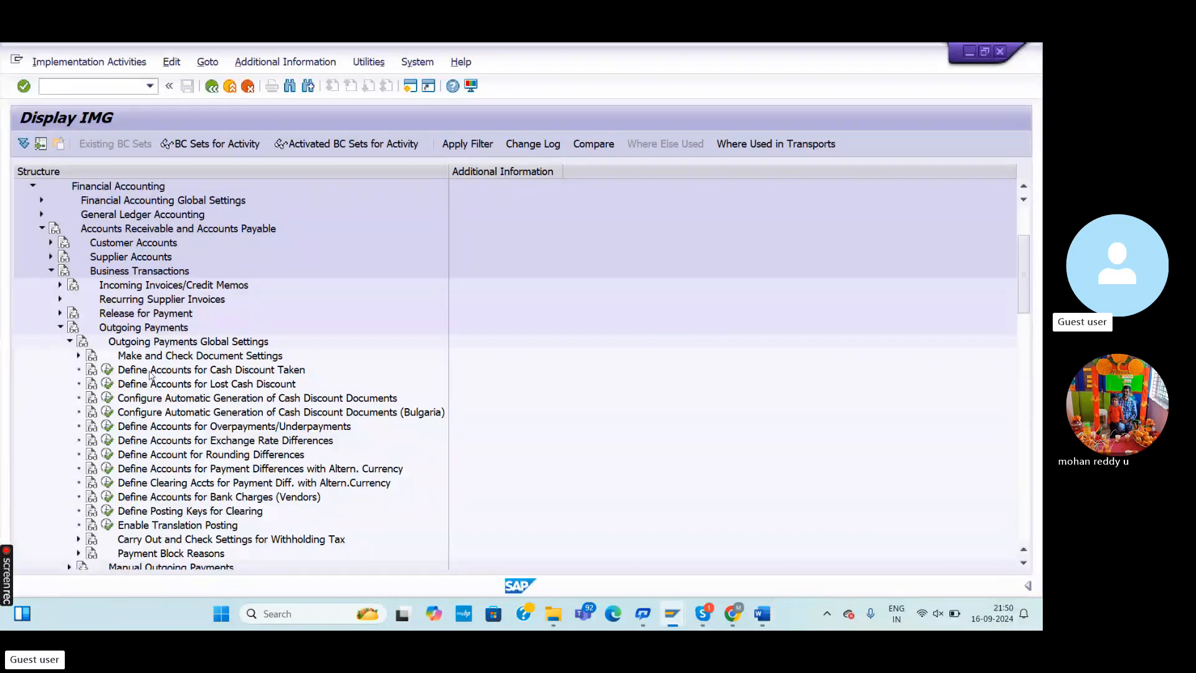
pyautogui.click(108, 370)
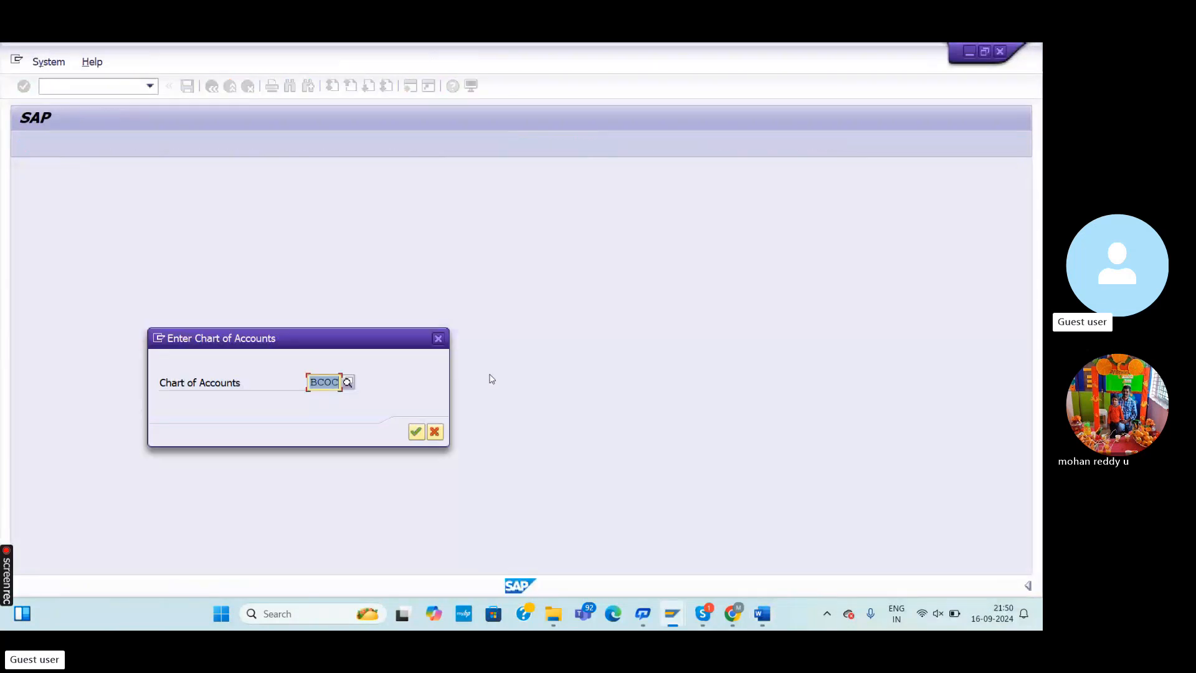
pyautogui.click(416, 431)
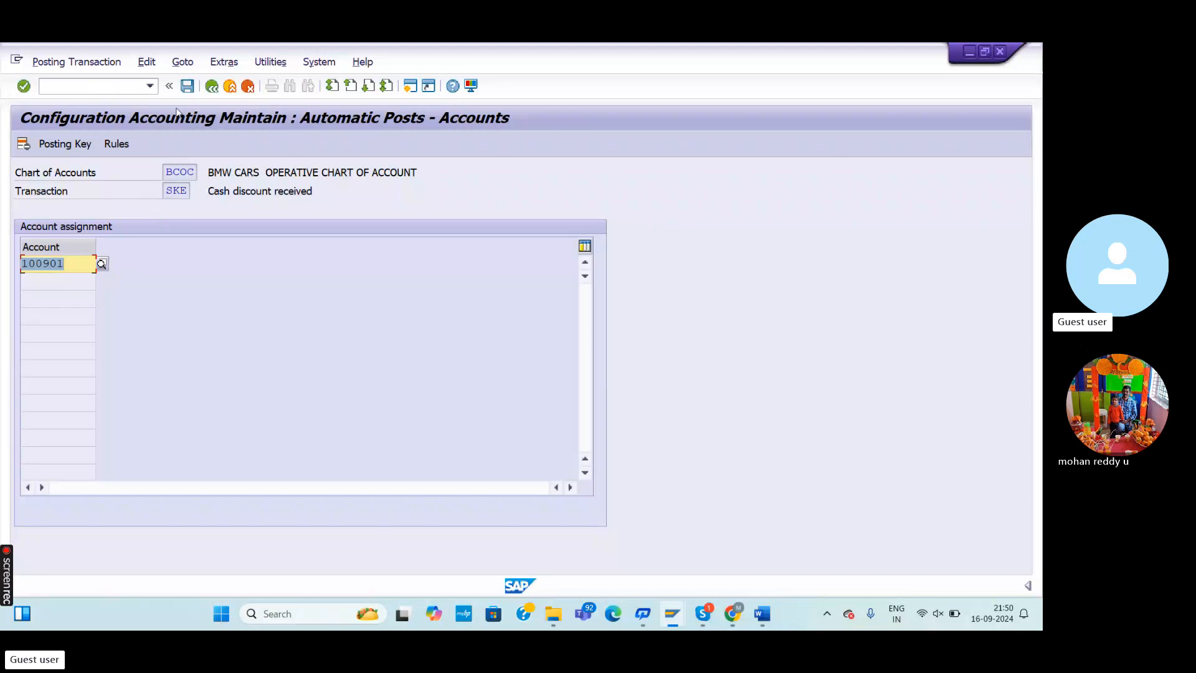
pyautogui.click(82, 269)
pyautogui.hotkey('alt', 'Tab')
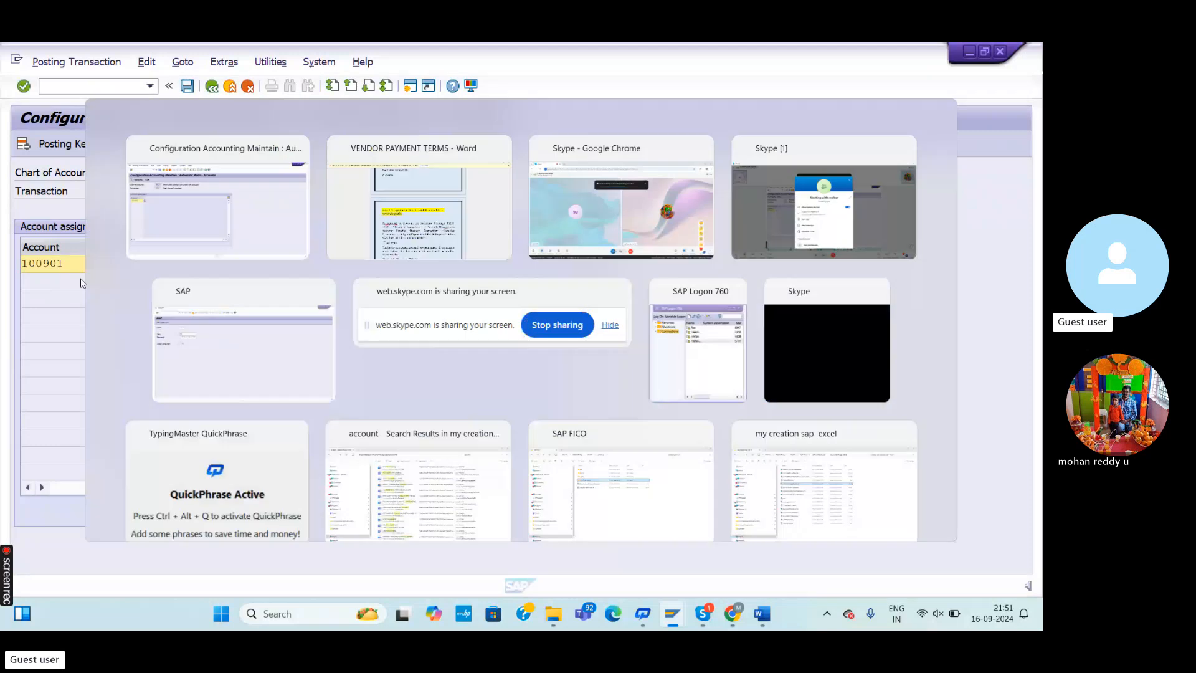
pyautogui.hotkey('alt', 'Tab')
pyautogui.moveTo(757, 618)
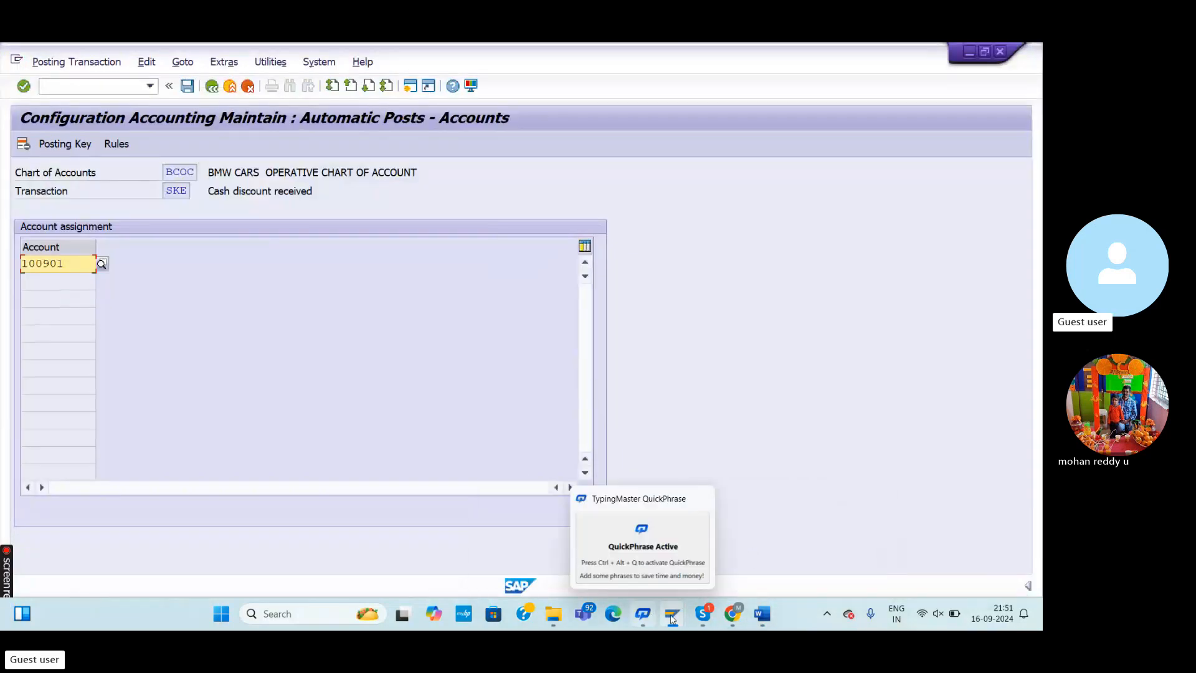
pyautogui.moveTo(673, 614)
pyautogui.click(605, 492)
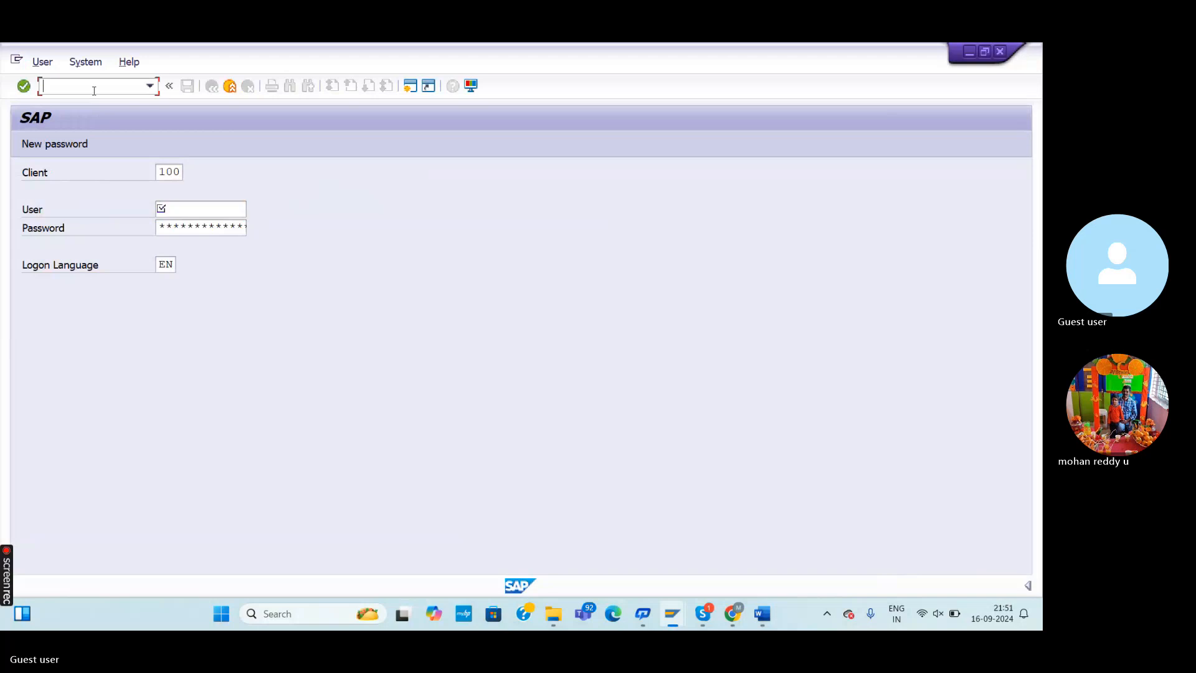
pyautogui.moveTo(731, 618)
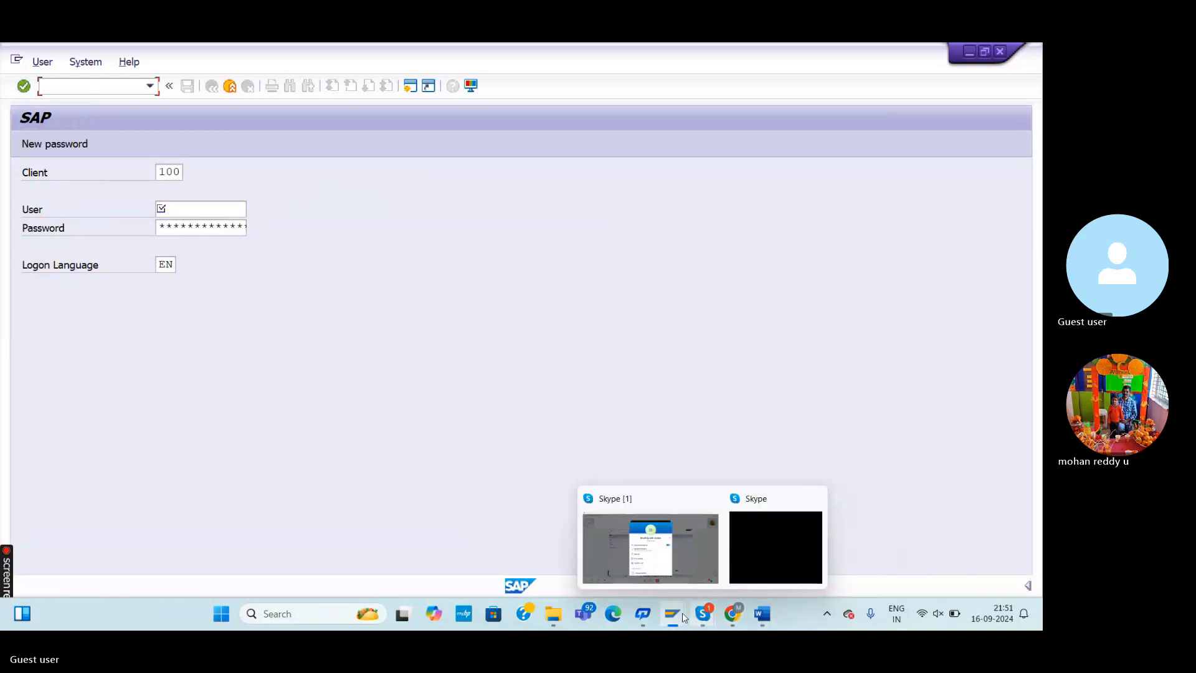
pyautogui.moveTo(672, 613)
pyautogui.click(796, 548)
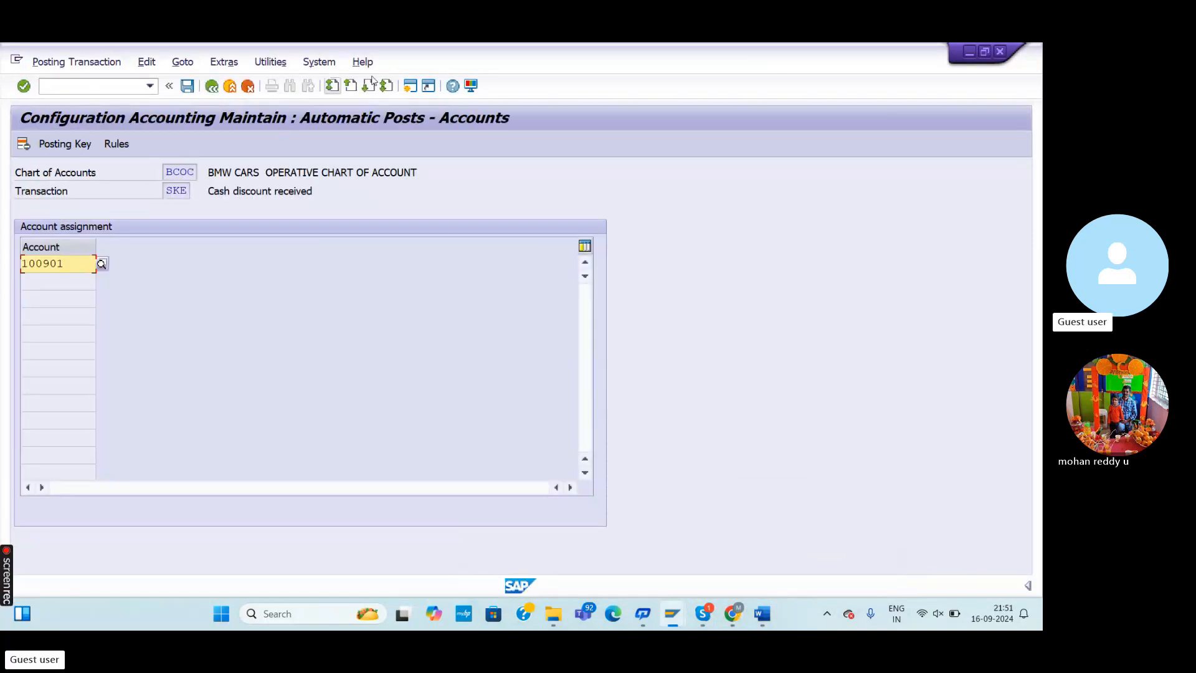
# Open a new session with transaction FS00 and look up the vendor discount account in OTHER INCOME GROUP
pyautogui.click(410, 86)
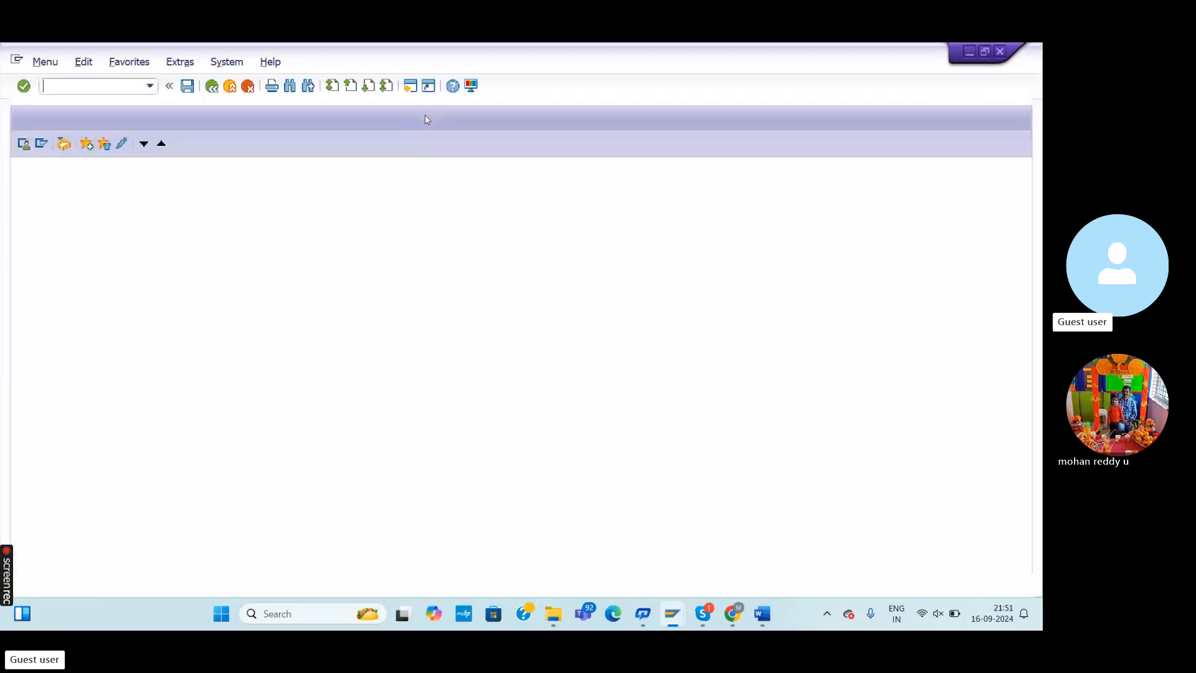
pyautogui.write('fs00')
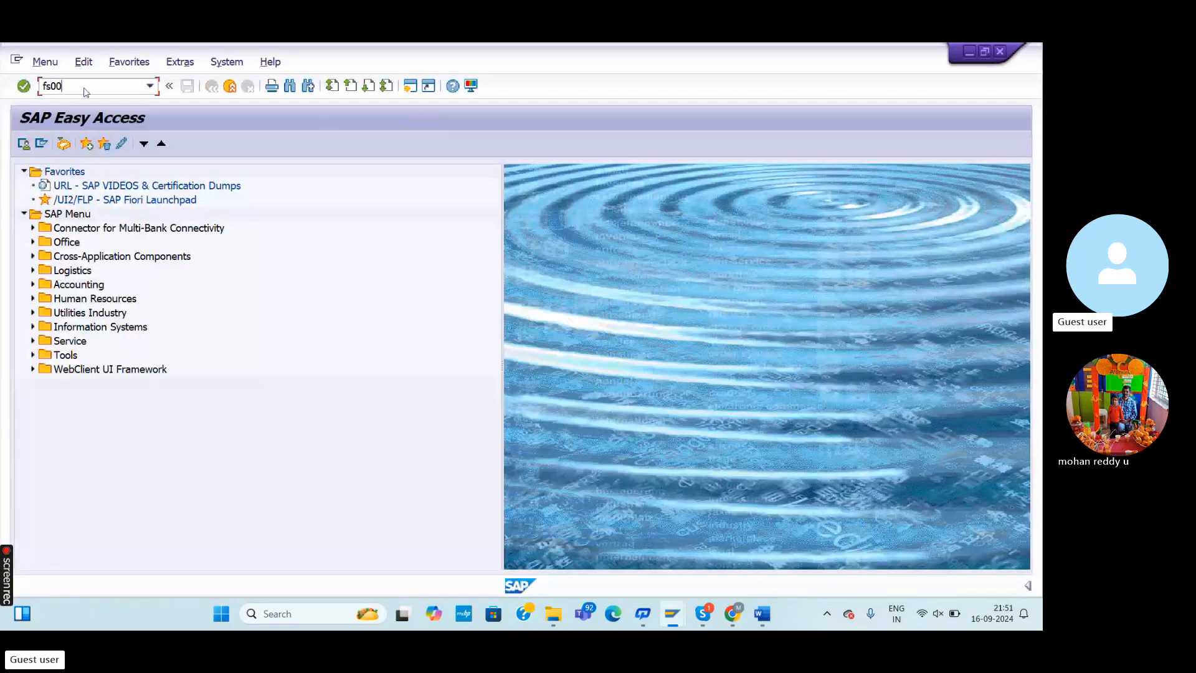
pyautogui.press('Return')
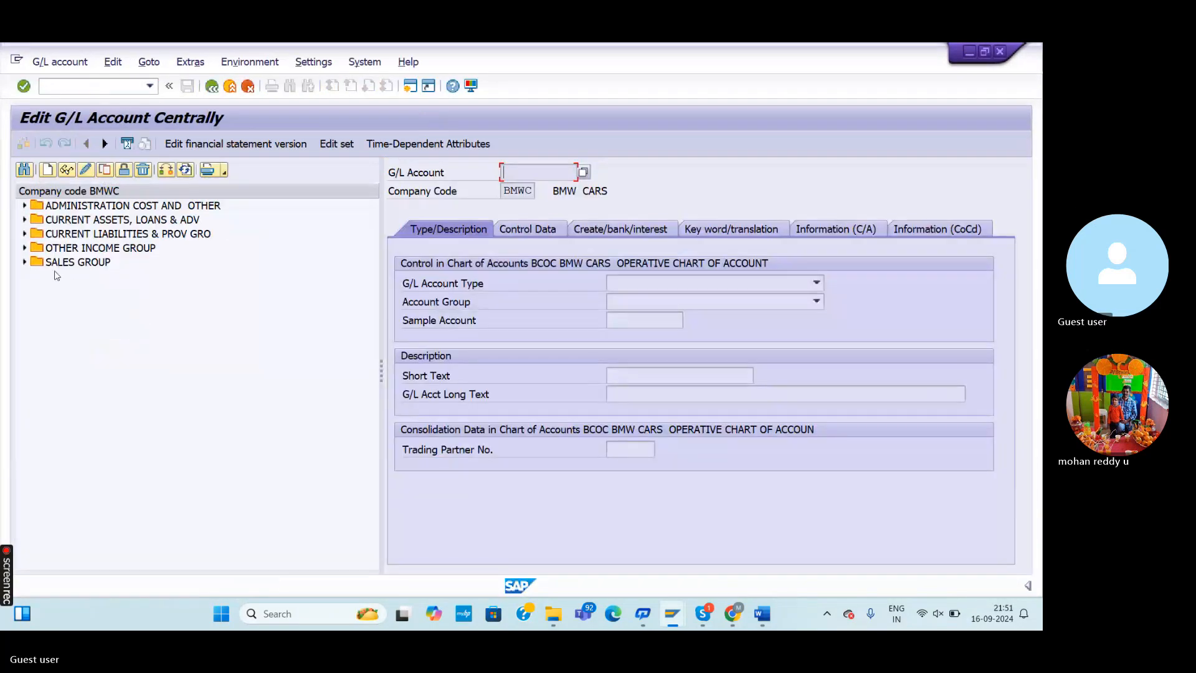
pyautogui.click(25, 248)
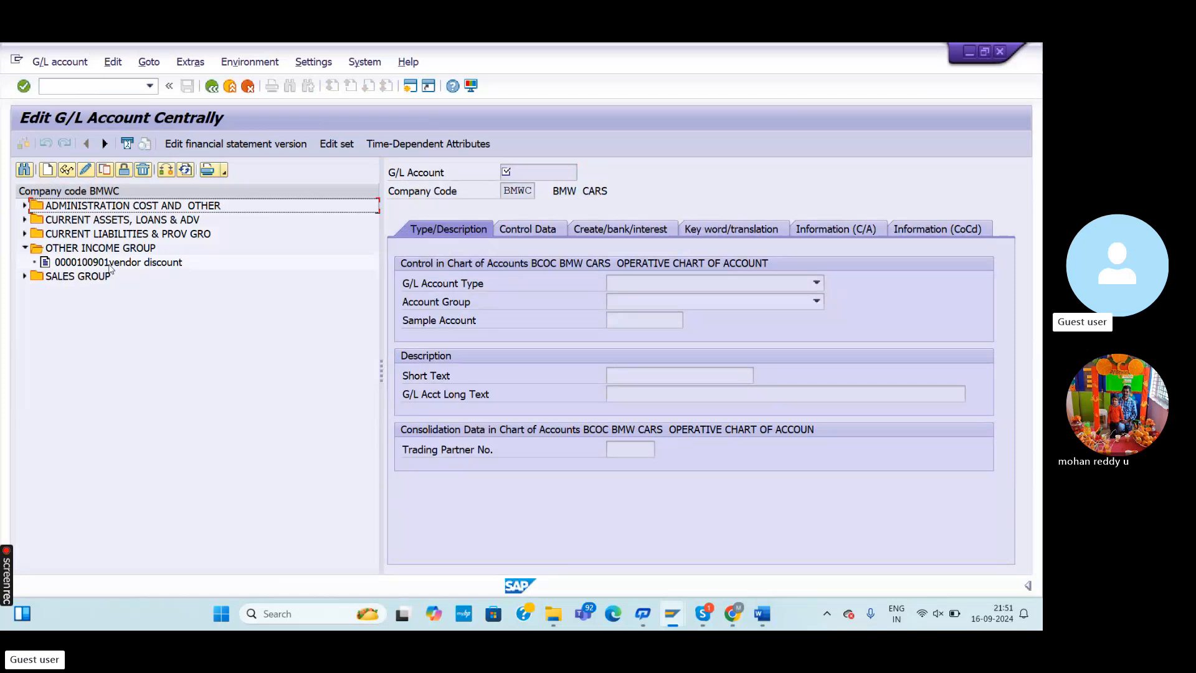
pyautogui.click(109, 264)
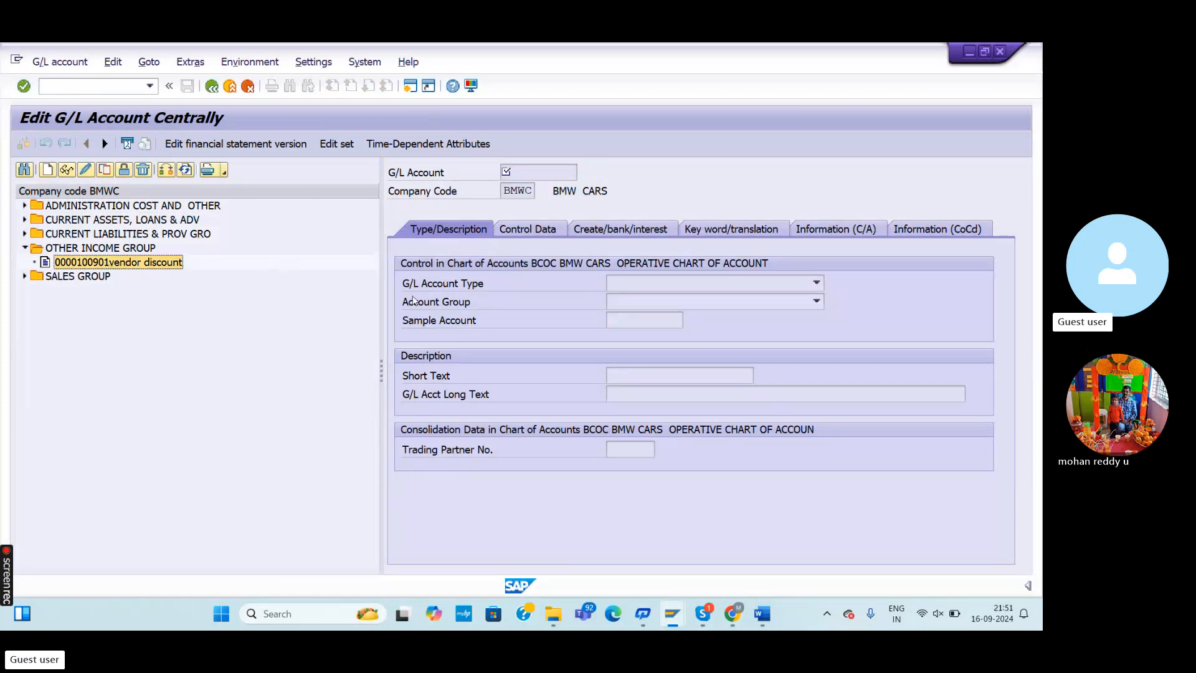
# Return to the cash discount received (SKE) assignment, check the assigned account against the vendor discount account, and save
pyautogui.hotkey('alt', 'Tab')
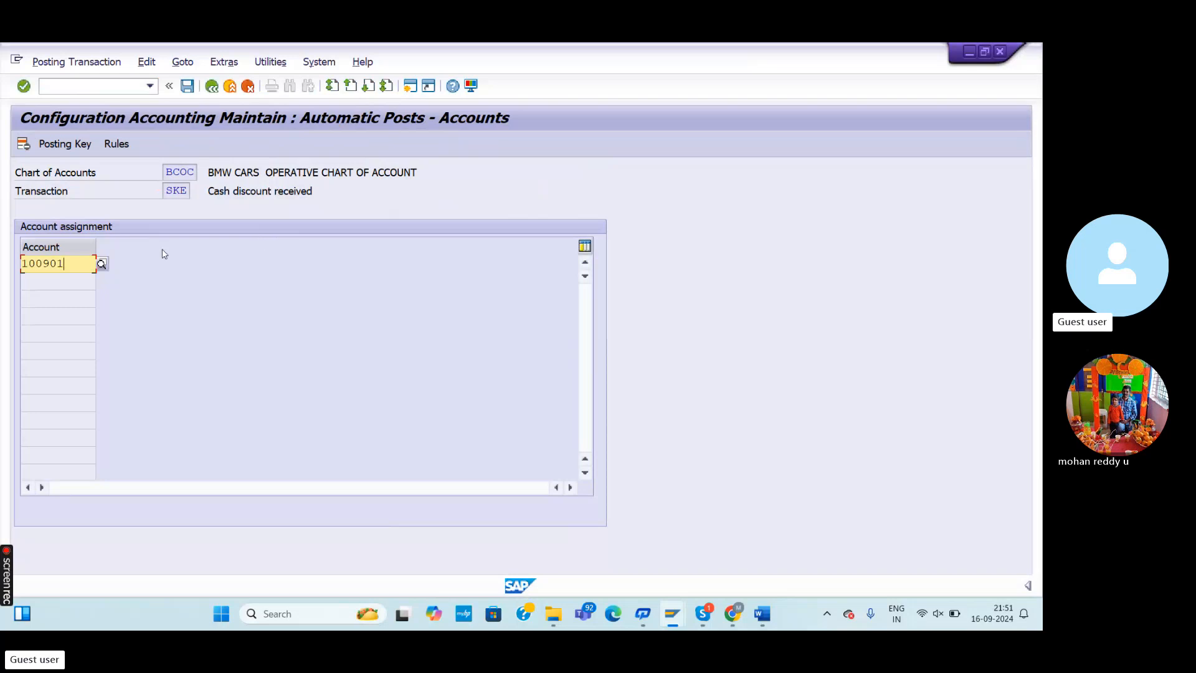
pyautogui.doubleClick(78, 264)
pyautogui.click(187, 85)
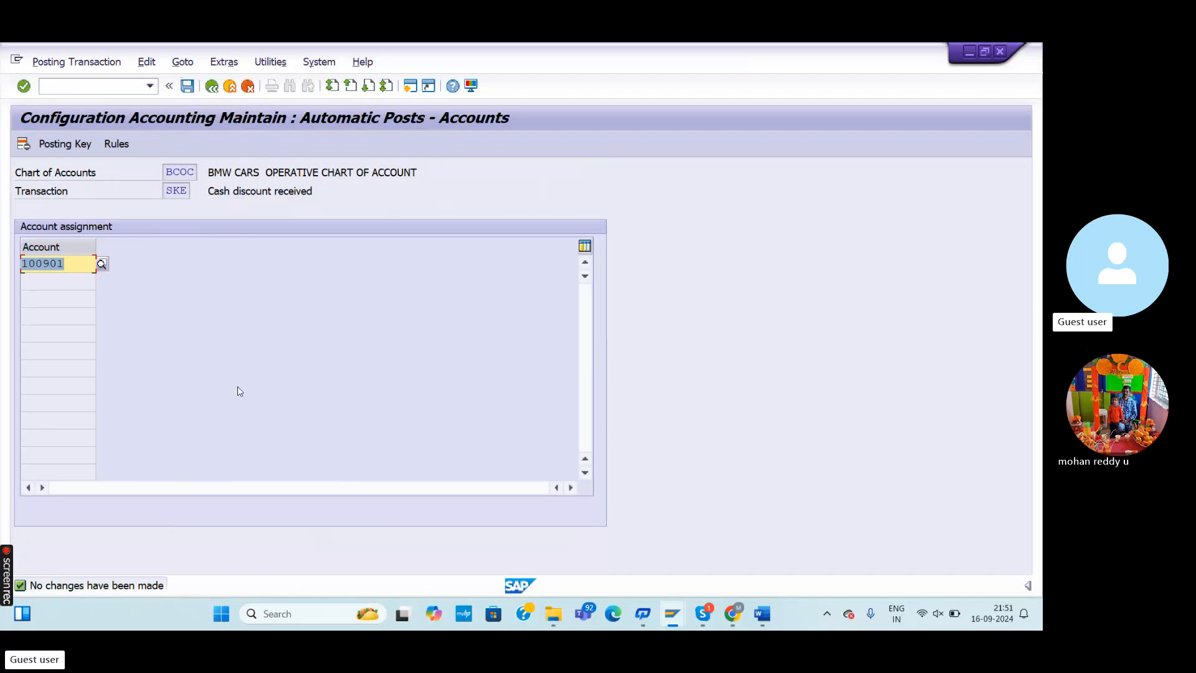
# Switch to the Word notes, review the Final result section, and insert an empty line after the paragraph on the automatic discount
pyautogui.hotkey('alt', 'Tab')
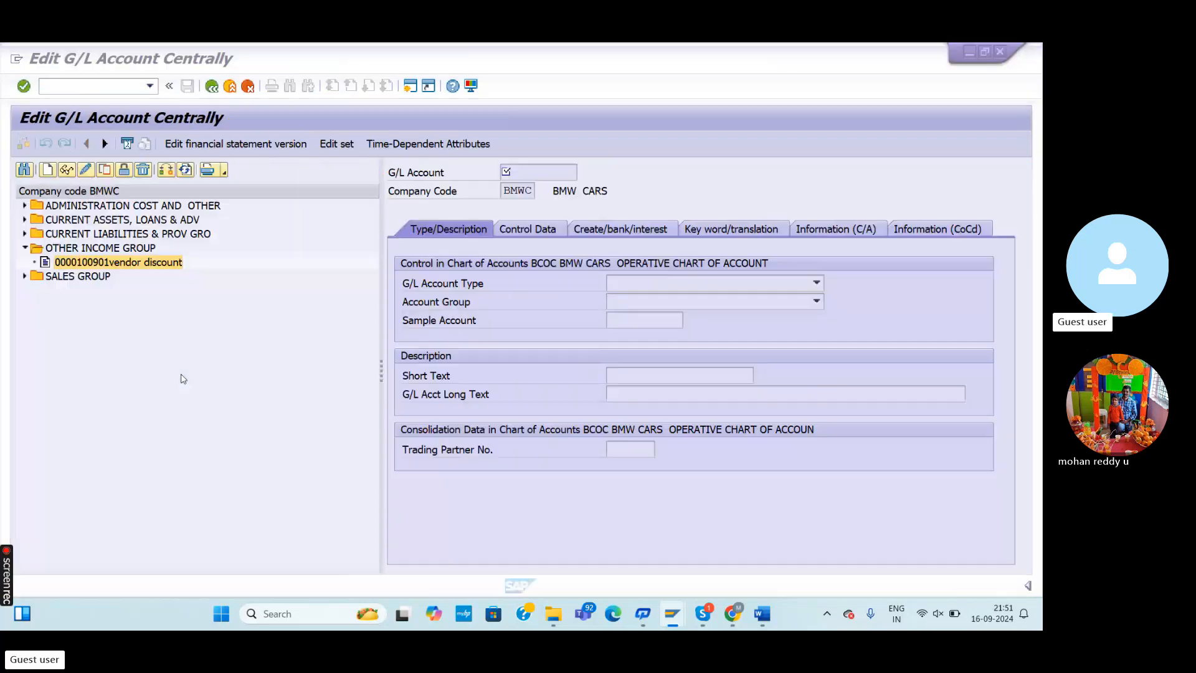
pyautogui.click(761, 614)
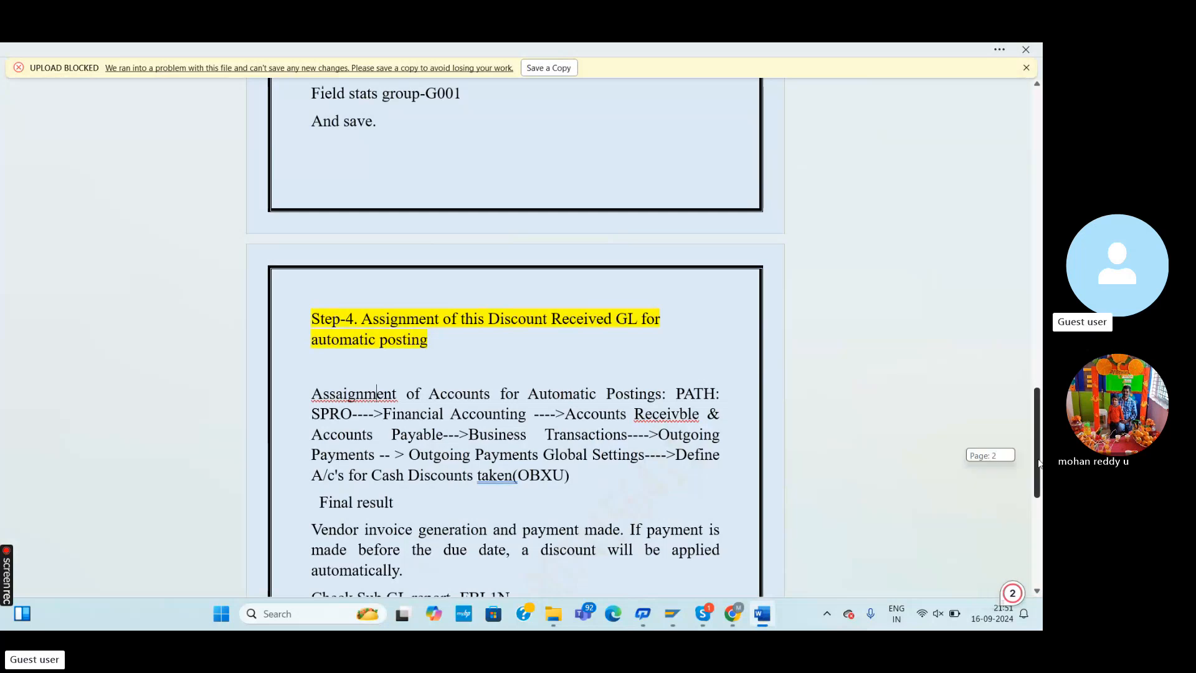
pyautogui.scroll(-2, 1011, 456)
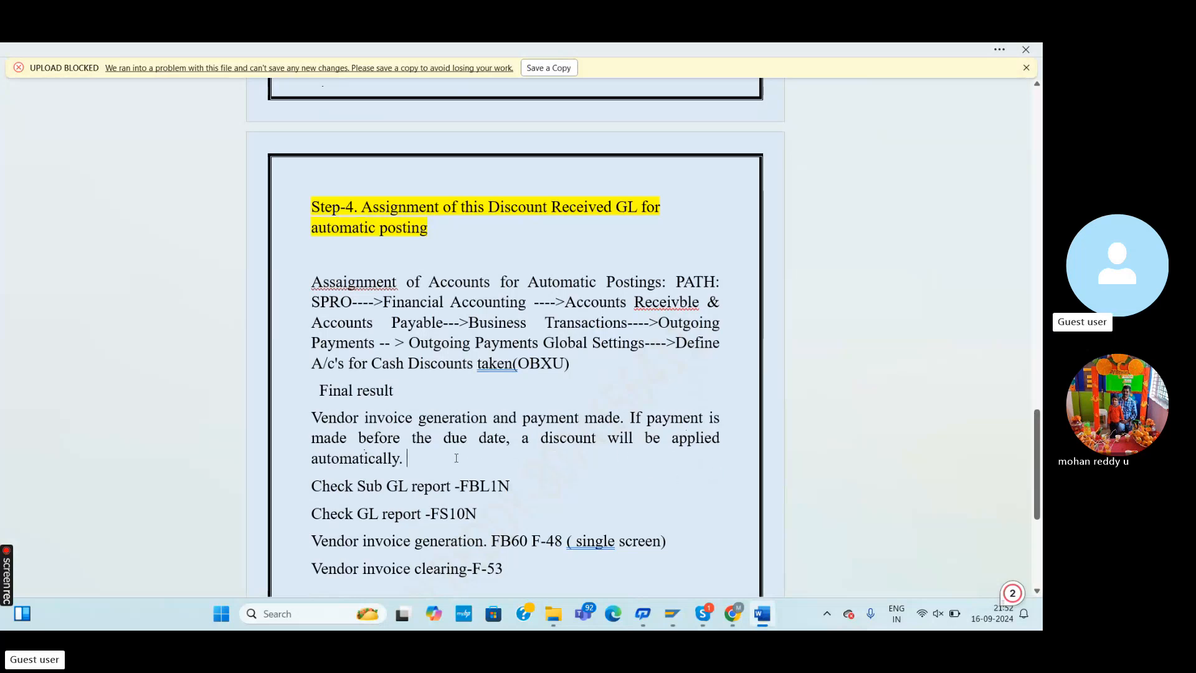
pyautogui.click(425, 458)
pyautogui.press('Return')
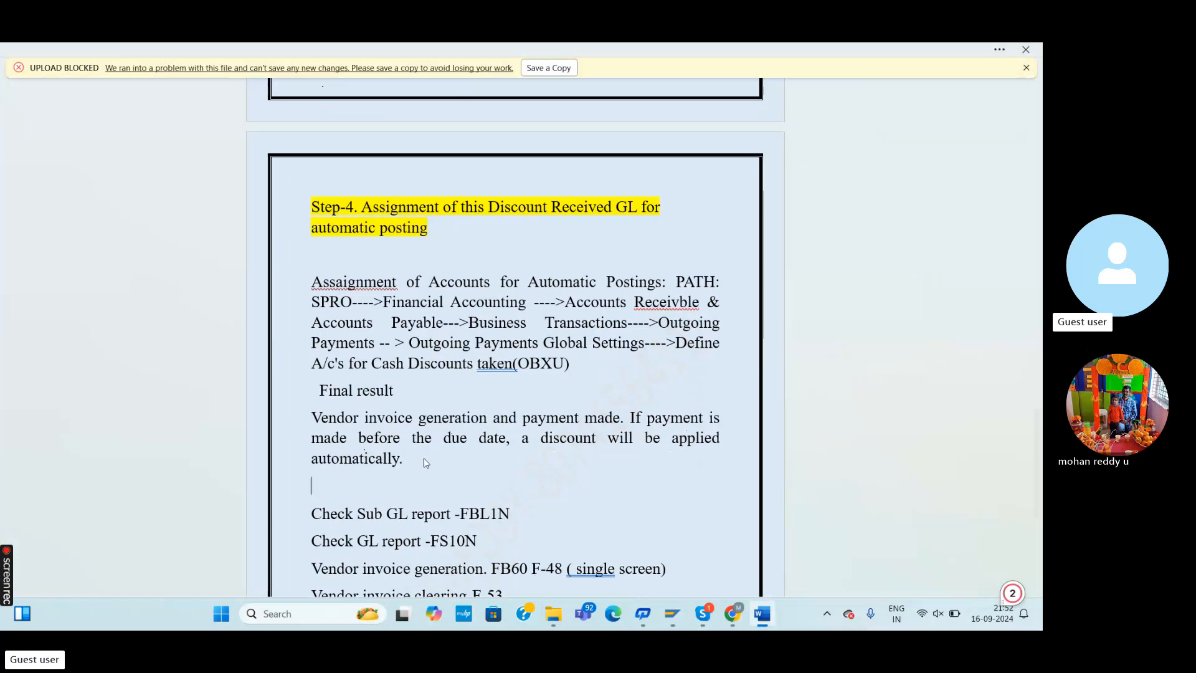
# Copy the Check Sub GL report -FBL1N and Check GL report -FS10N lines to below the Vendor invoice clearing-F-53 line
pyautogui.moveTo(1037, 435); pyautogui.dragTo(1036, 486)
pyautogui.moveTo(480, 302); pyautogui.dragTo(308, 273)
pyautogui.hotkey('ctrl', 'c')
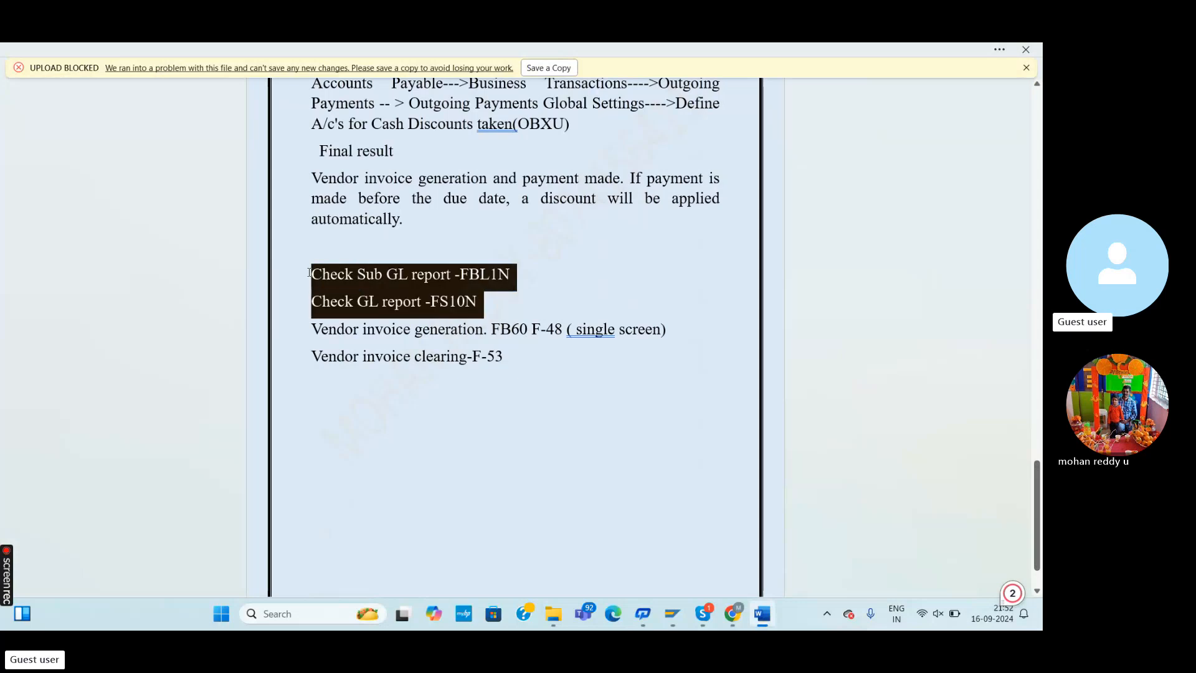
pyautogui.click(542, 356)
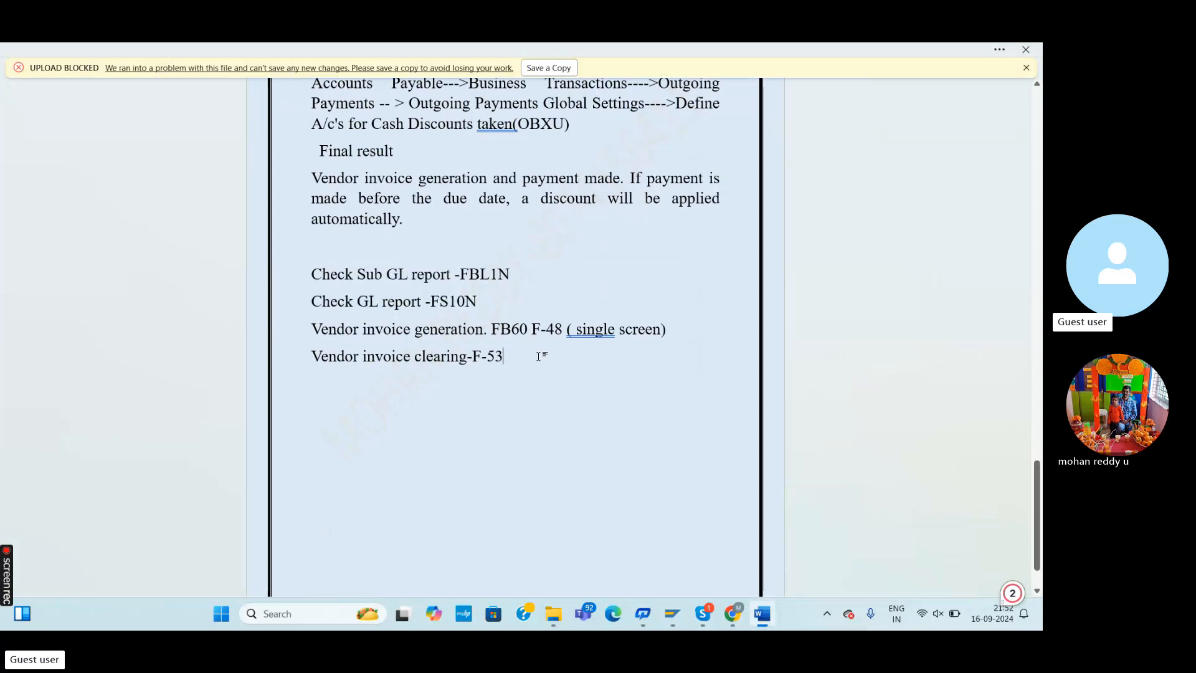
pyautogui.press('Return')
pyautogui.hotkey('ctrl', 'v')
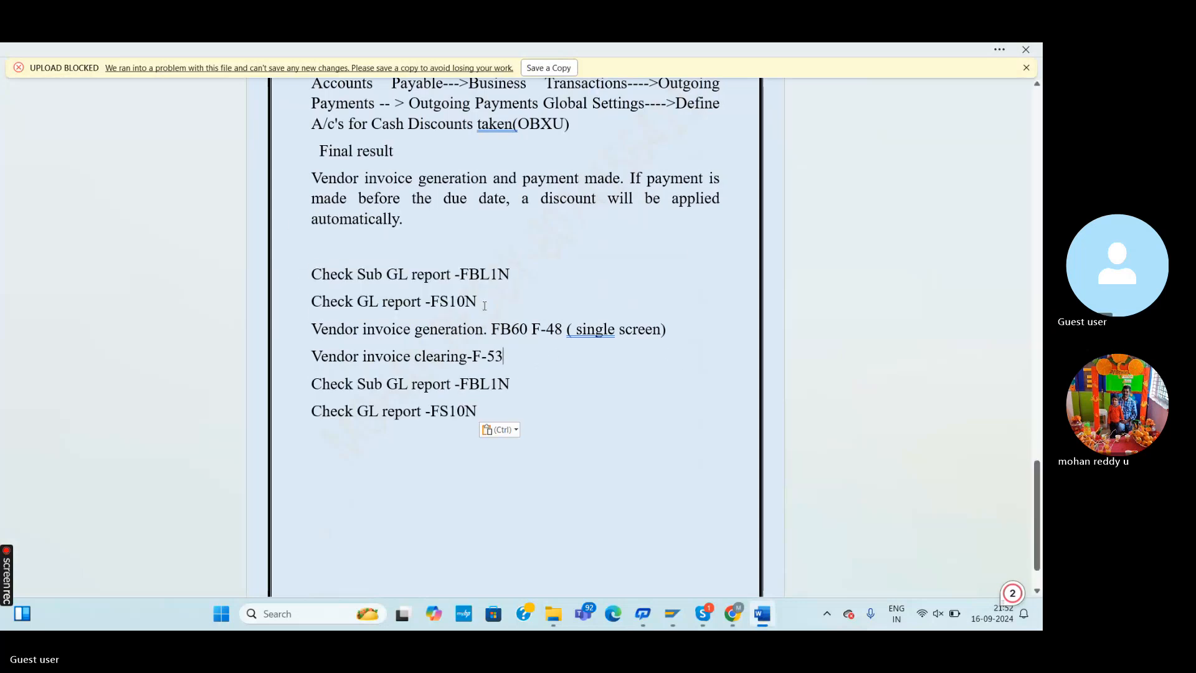
# Try deleting the empty line and the original pair of report-check lines, and undo both deletions
pyautogui.moveTo(283, 301); pyautogui.dragTo(286, 248)
pyautogui.click(283, 256)
pyautogui.press('Delete')
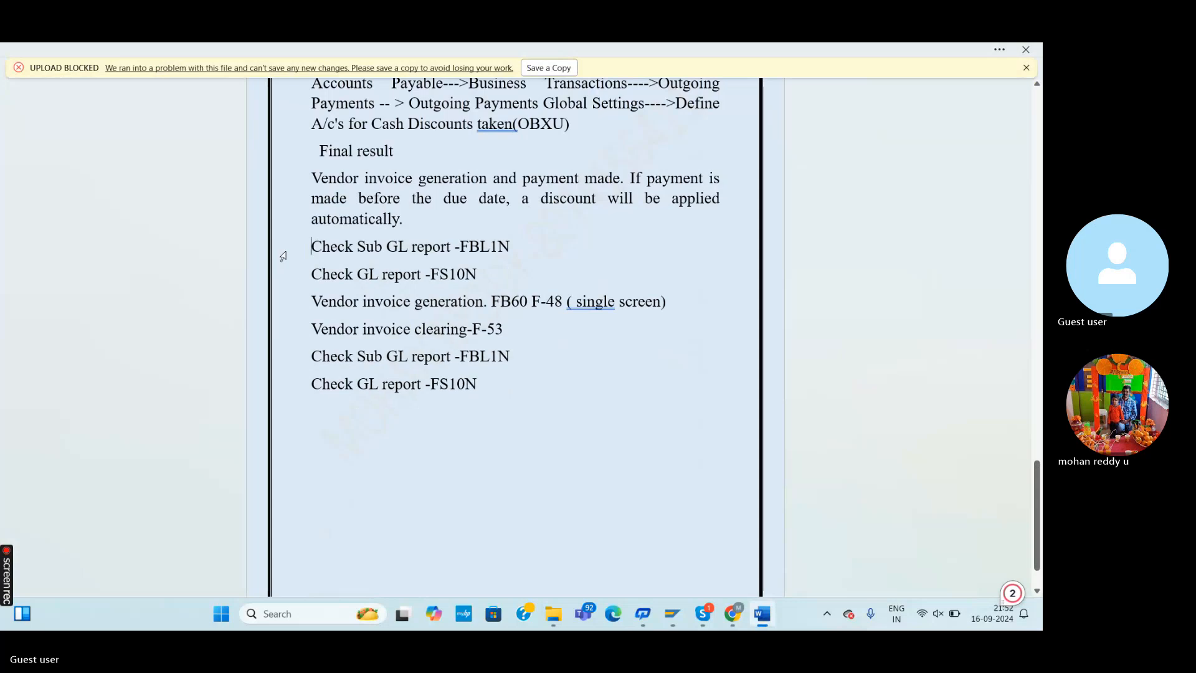
pyautogui.moveTo(453, 274); pyautogui.dragTo(311, 246)
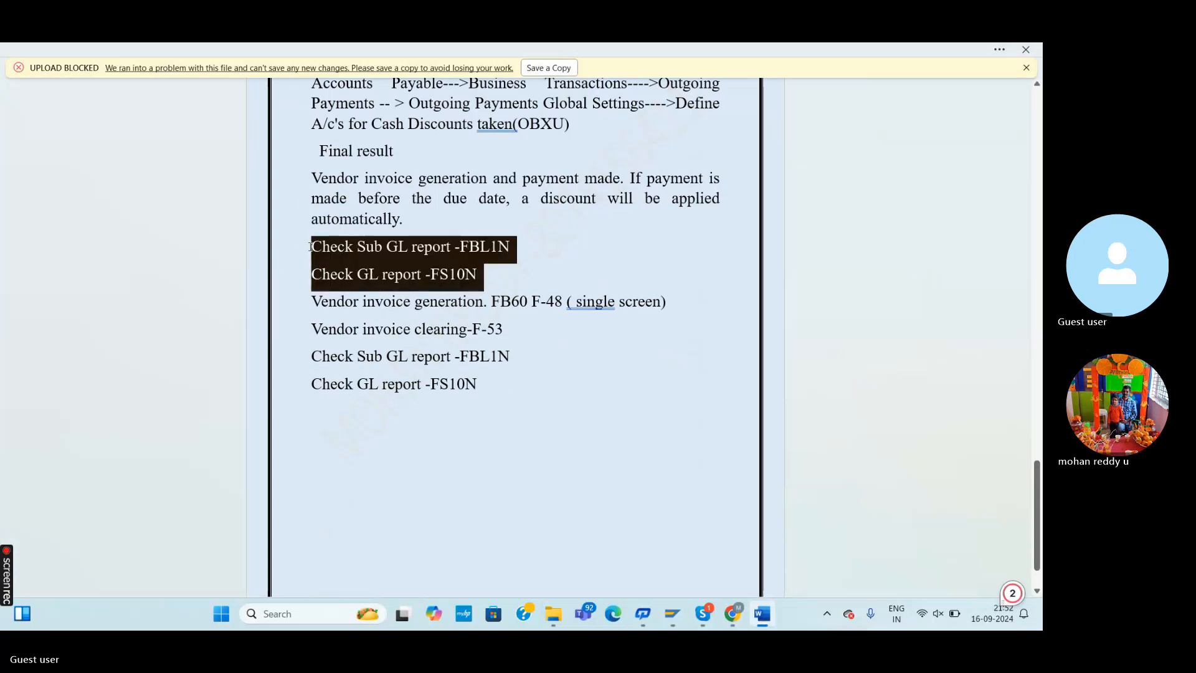
pyautogui.press('Delete')
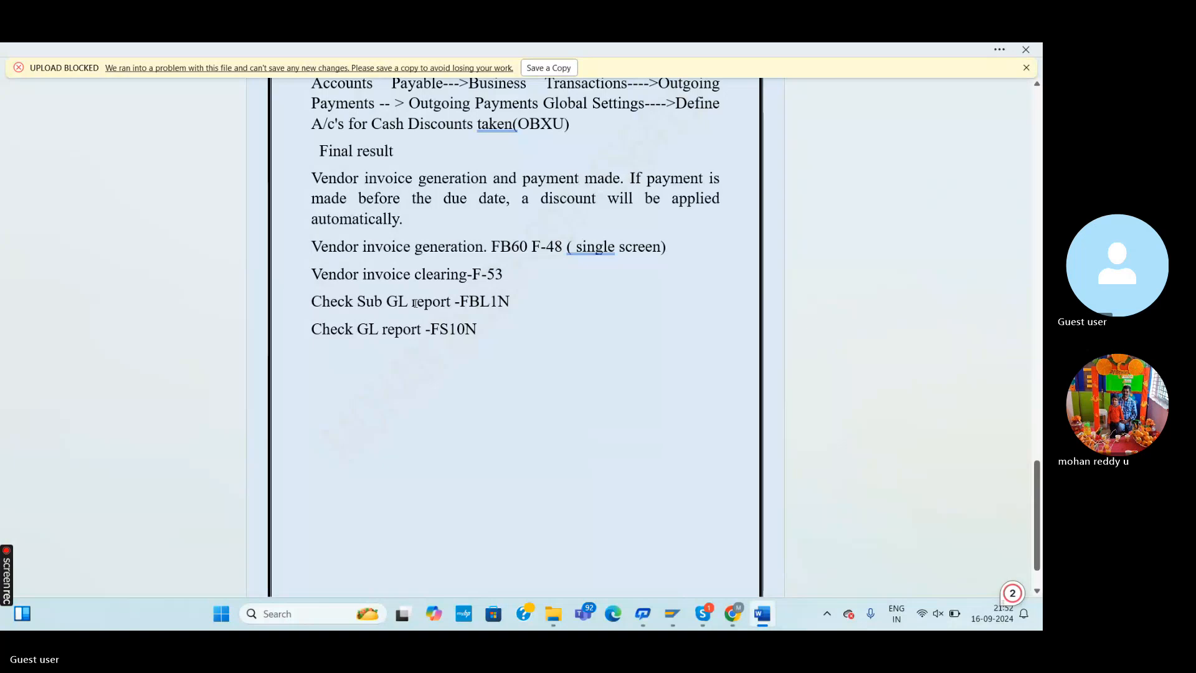
pyautogui.doubleClick(555, 358)
pyautogui.hotkey('ctrl', 'z')
pyautogui.hotkey('ctrl', 'z')
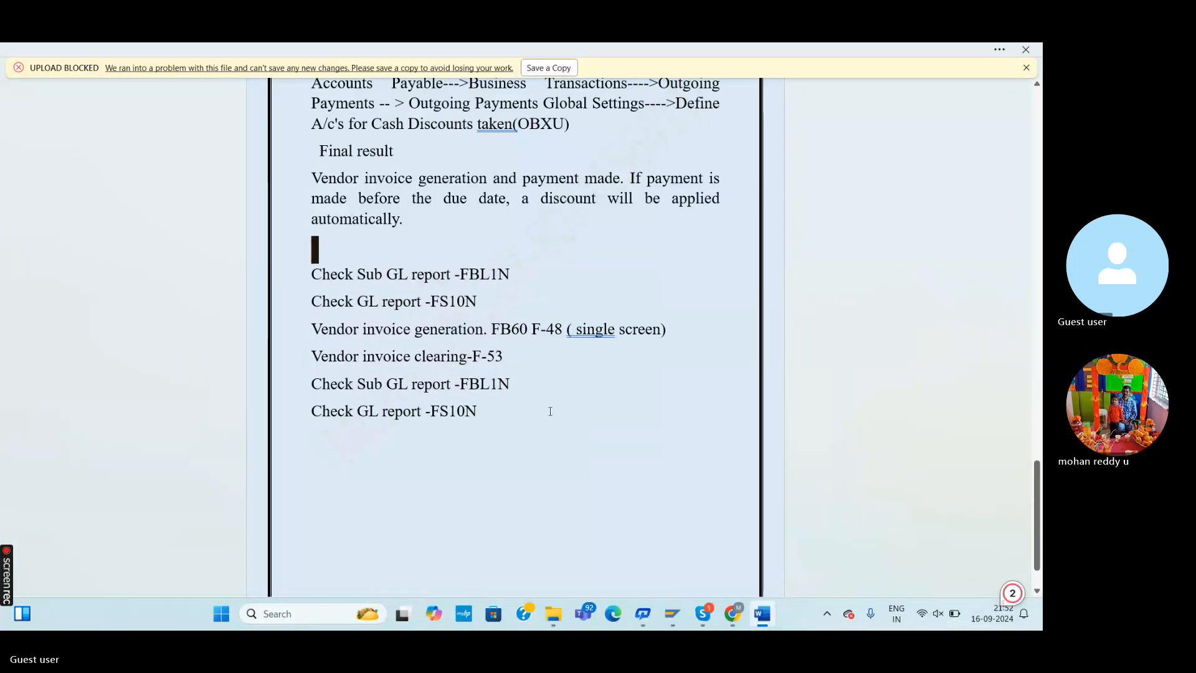
# Delete the original pair of report-check lines above Vendor invoice generation, keeping the empty line and the rest of the text intact
pyautogui.moveTo(482, 303); pyautogui.dragTo(305, 263)
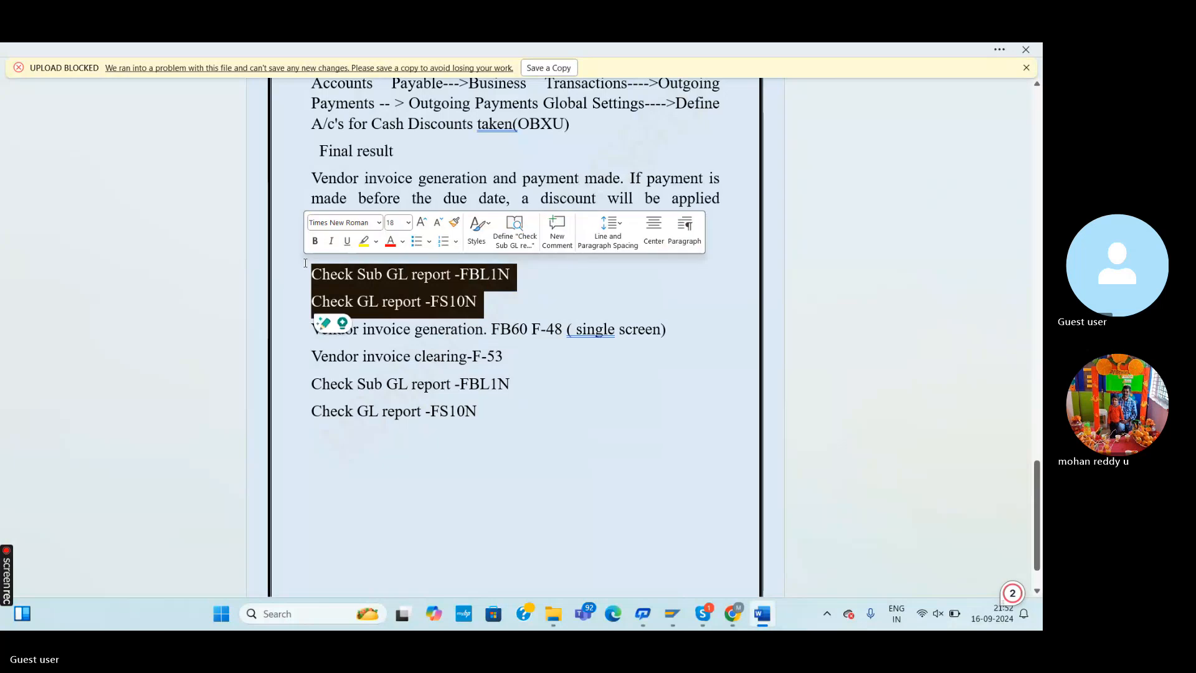
pyautogui.press('Delete')
pyautogui.press('Delete')
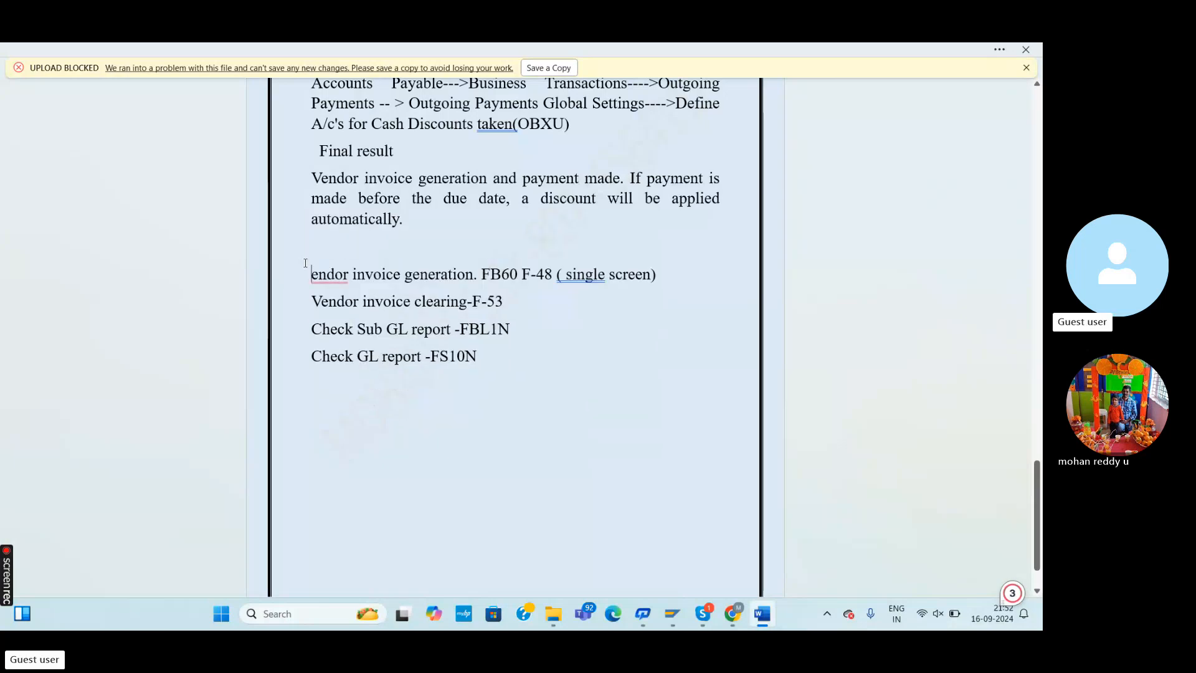
pyautogui.hotkey('ctrl', 'z')
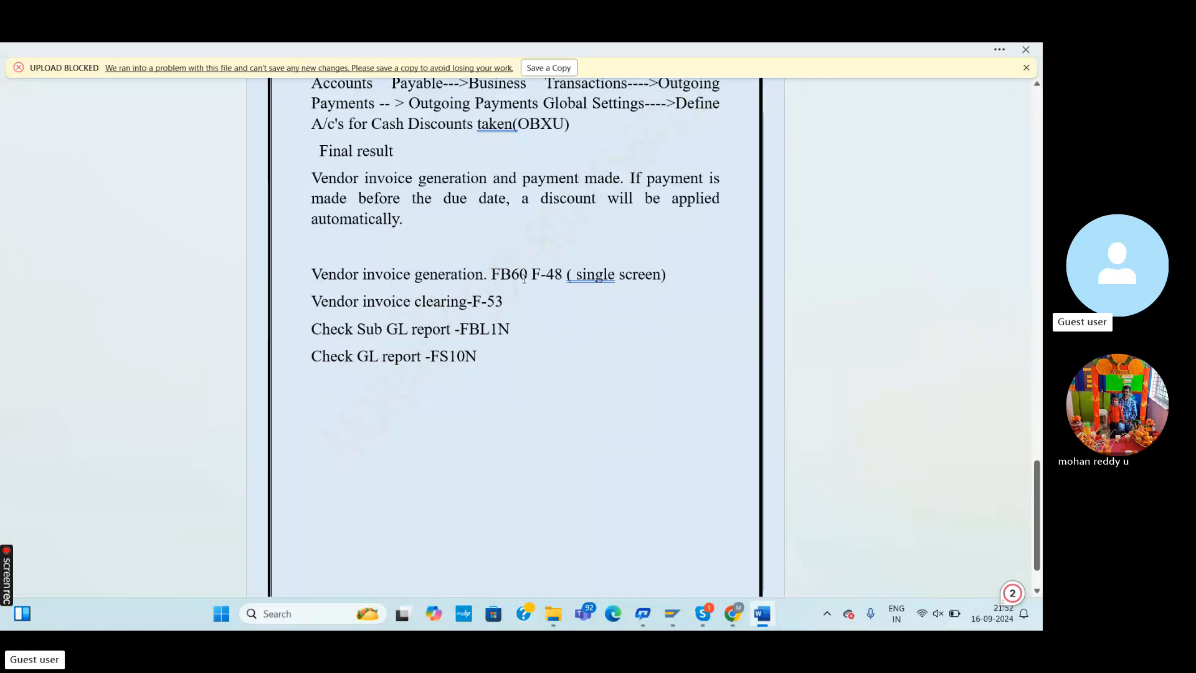
# Switch to the SAP G/L account session and start transaction FB60 for vendor invoice entry
pyautogui.hotkey('alt', 'Tab')
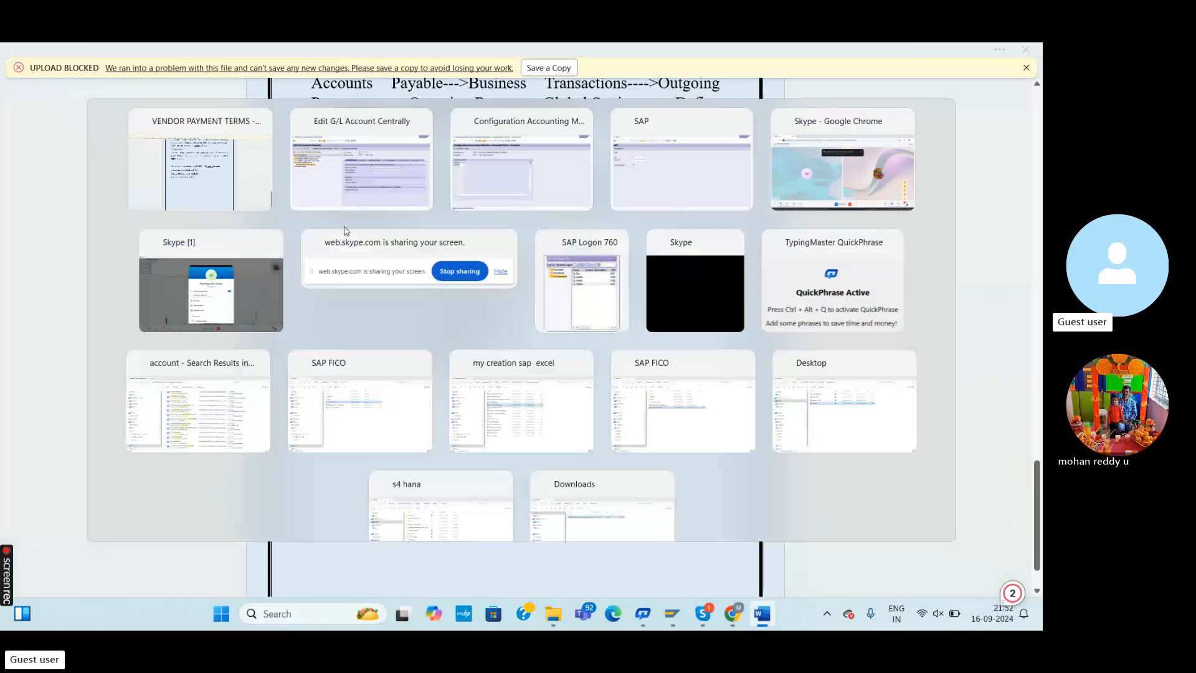
pyautogui.click(88, 88)
pyautogui.write('/nfb6')
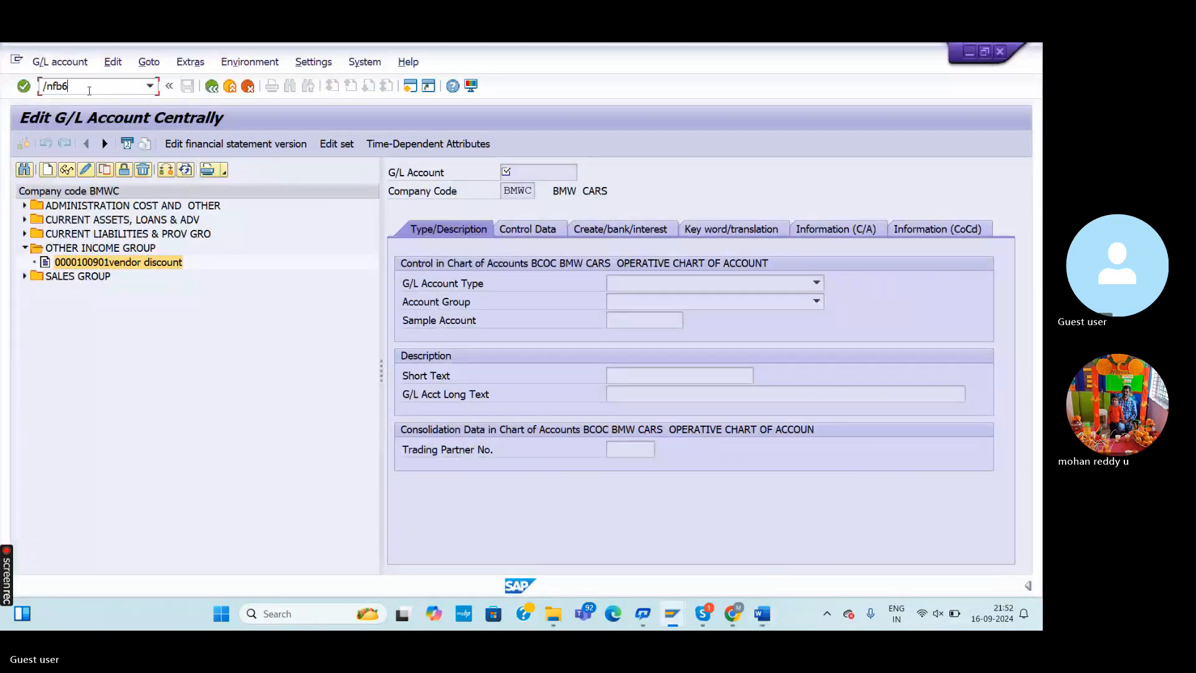
pyautogui.write('0')
pyautogui.press('Return')
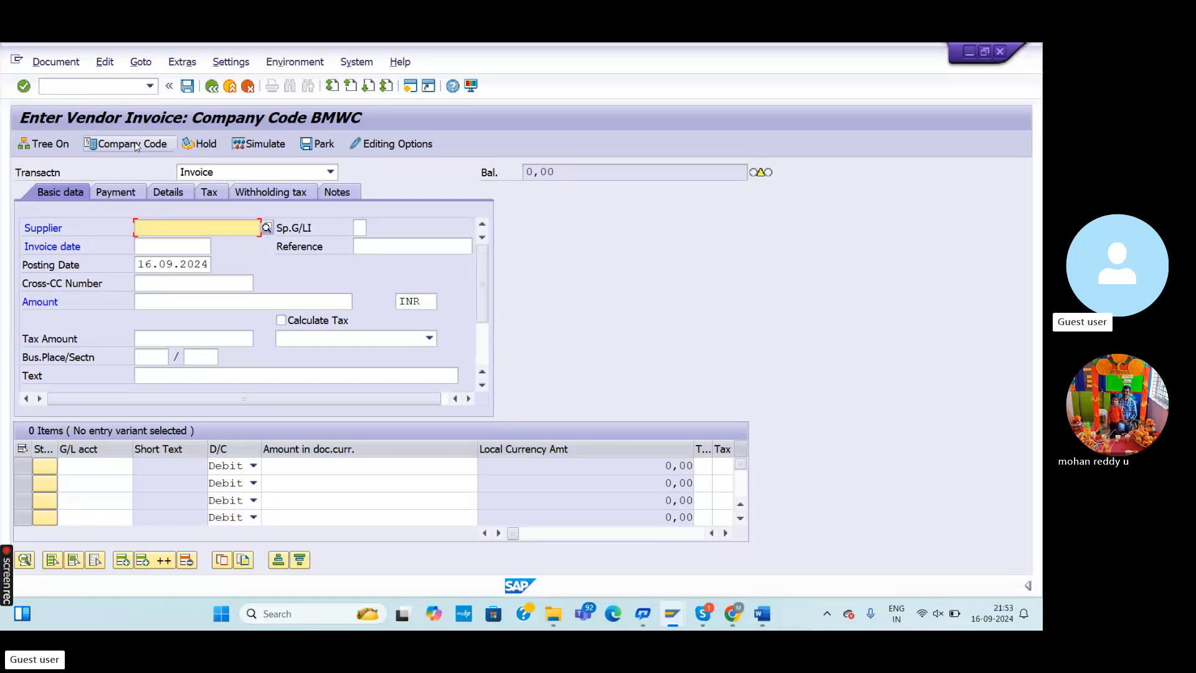
# Confirm company code BMWC for the vendor invoice and restart transaction FB60
pyautogui.click(137, 144)
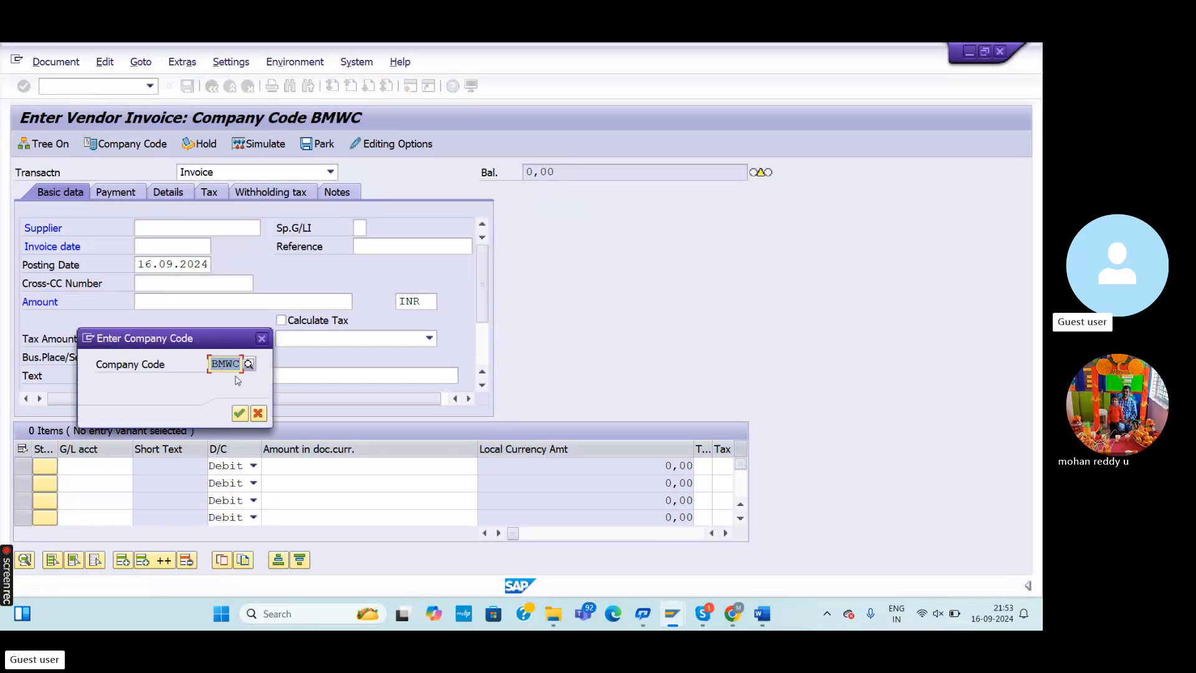
pyautogui.click(240, 416)
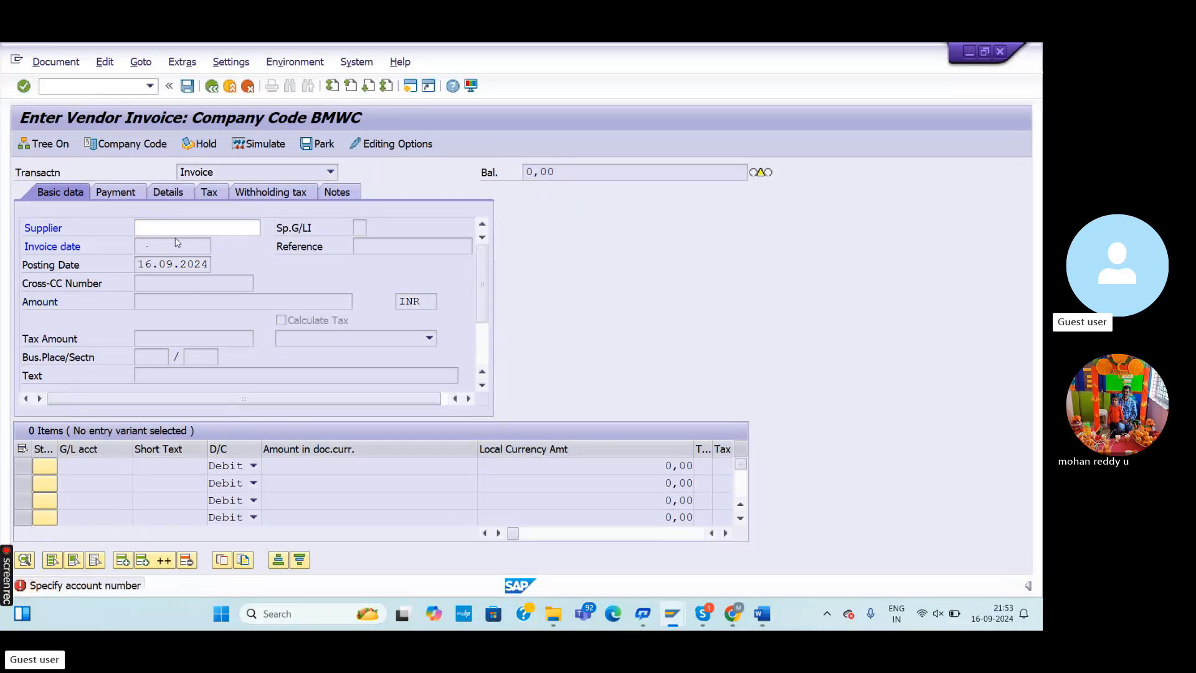
pyautogui.click(134, 91)
pyautogui.write('/nfb60')
pyautogui.press('Return')
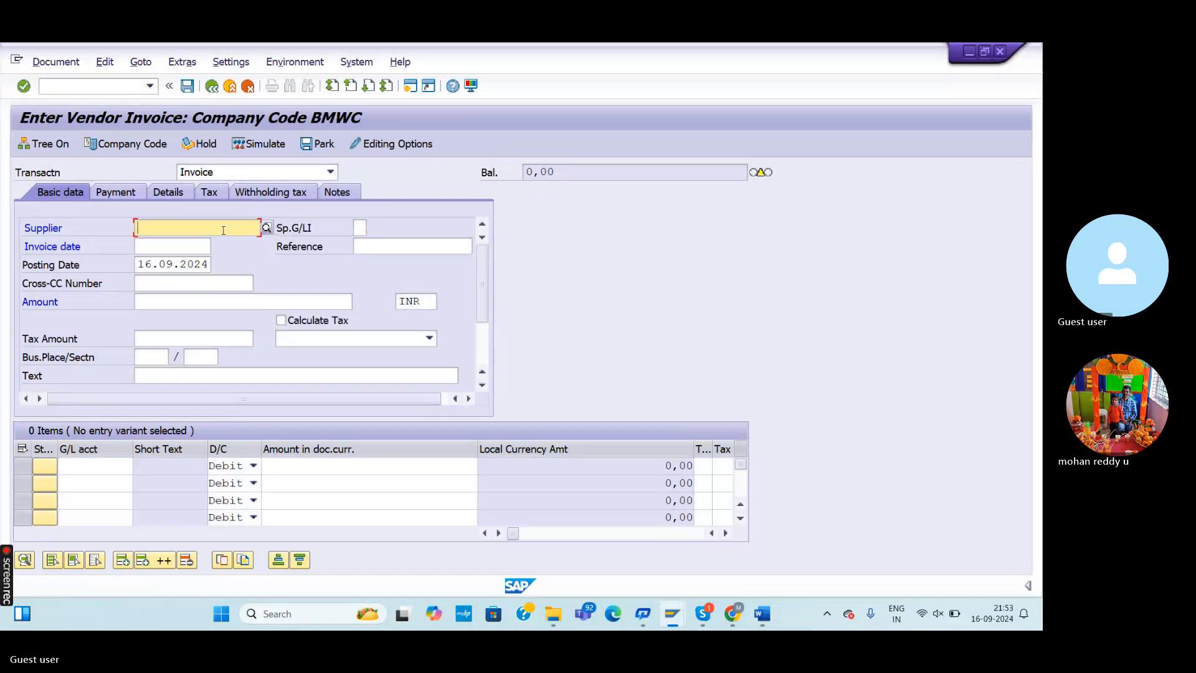
# Choose the supplier MOHAN GROUP PVT from the entries starting with 13 and set the invoice date to 16.09.2024
pyautogui.write('13')
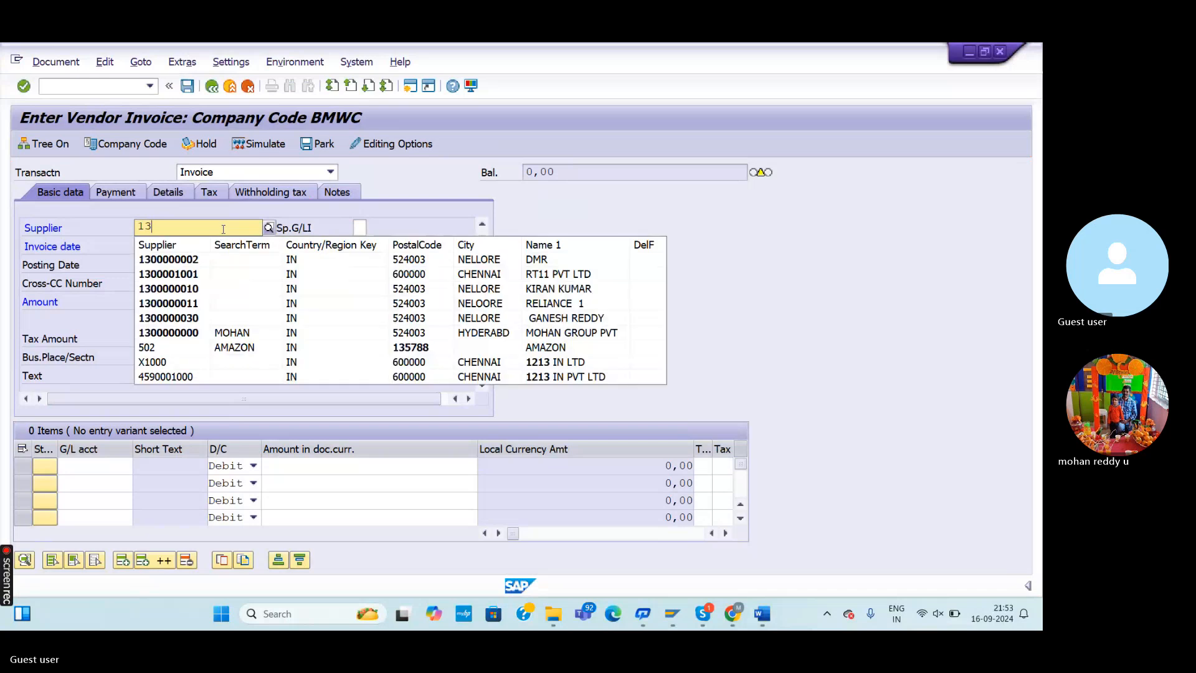
pyautogui.click(273, 337)
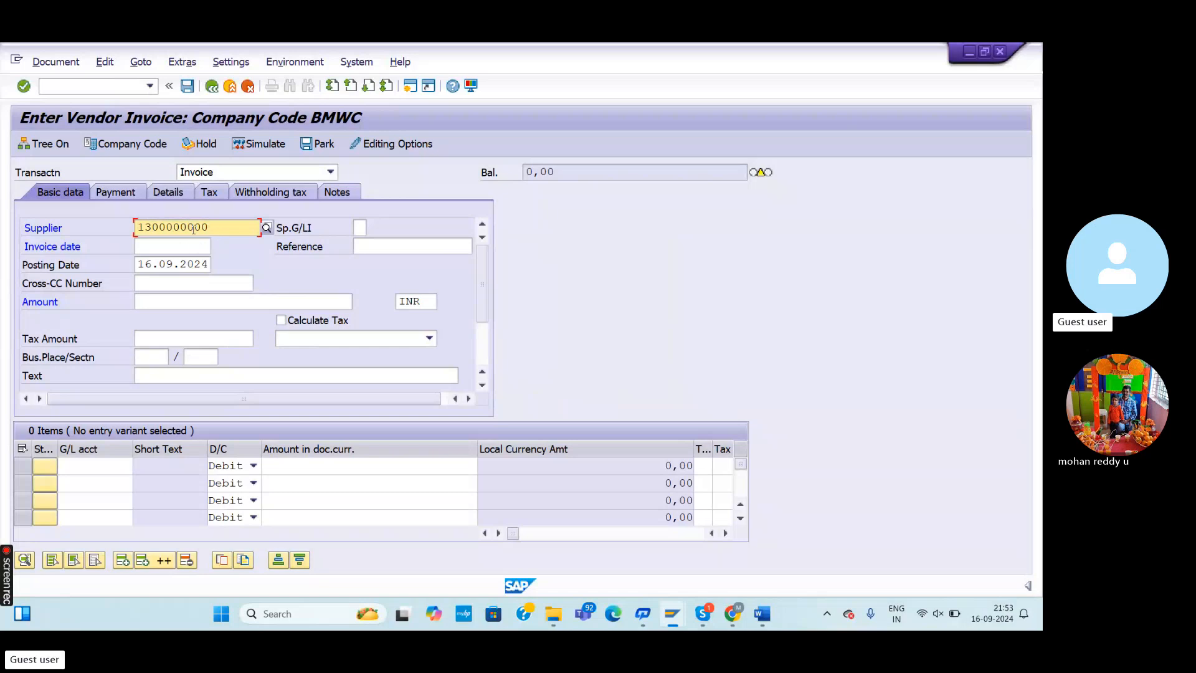
pyautogui.click(159, 246)
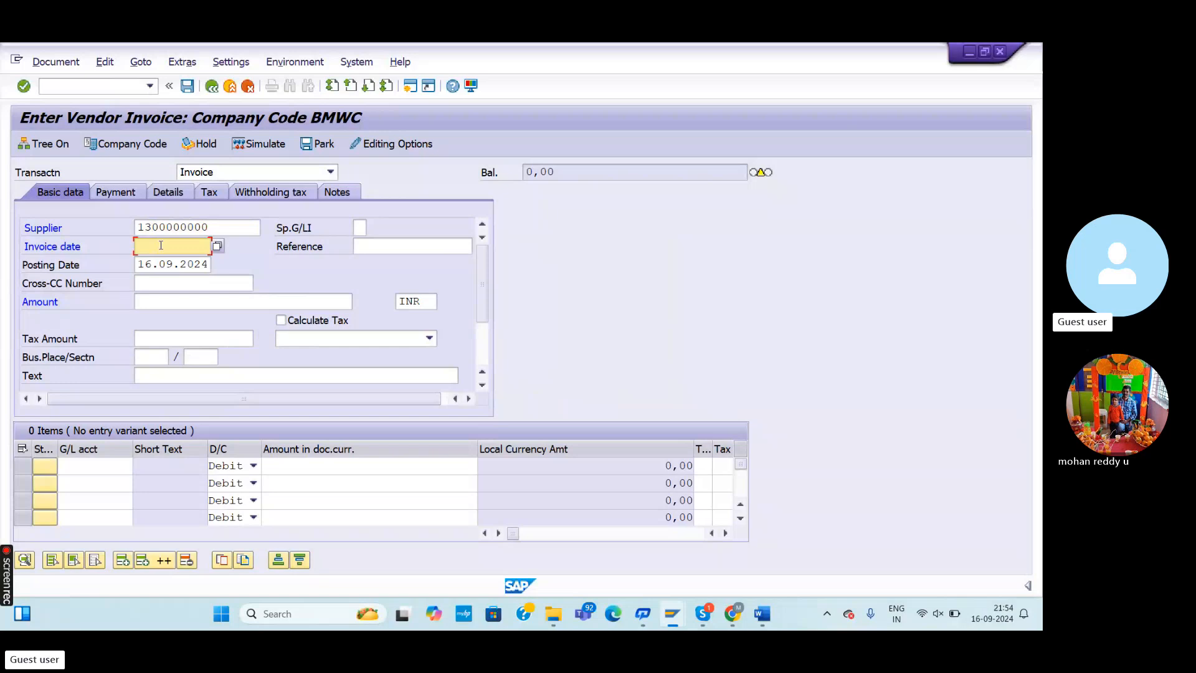
pyautogui.write('1')
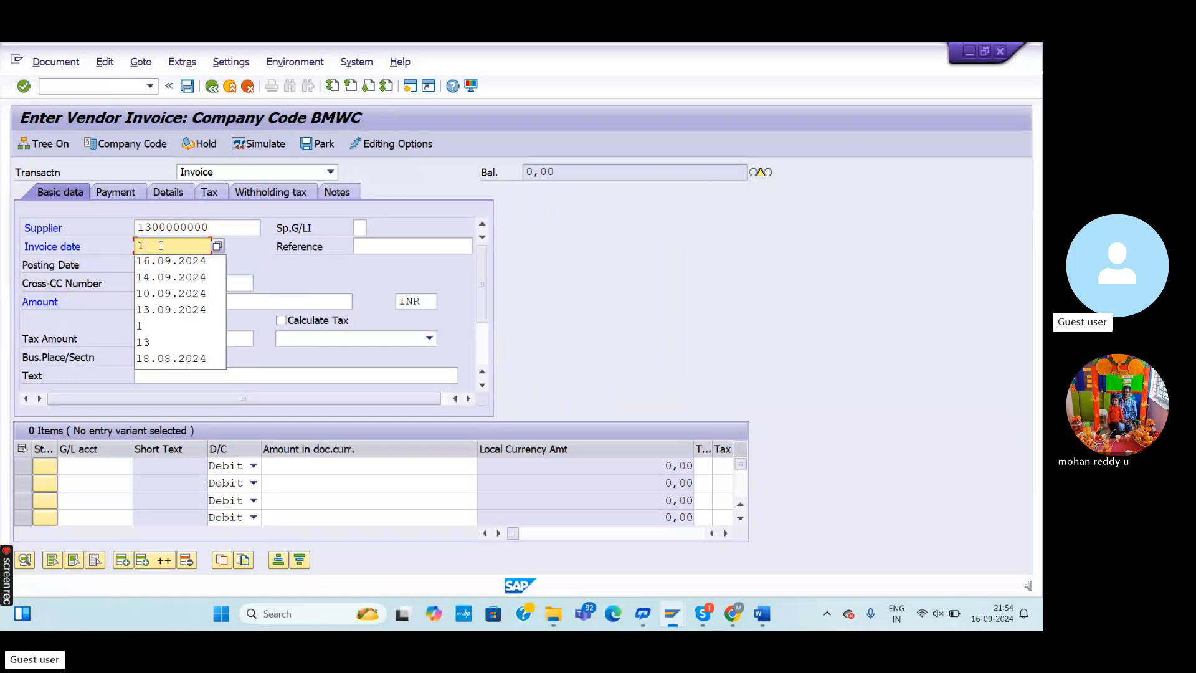
pyautogui.write('6.09')
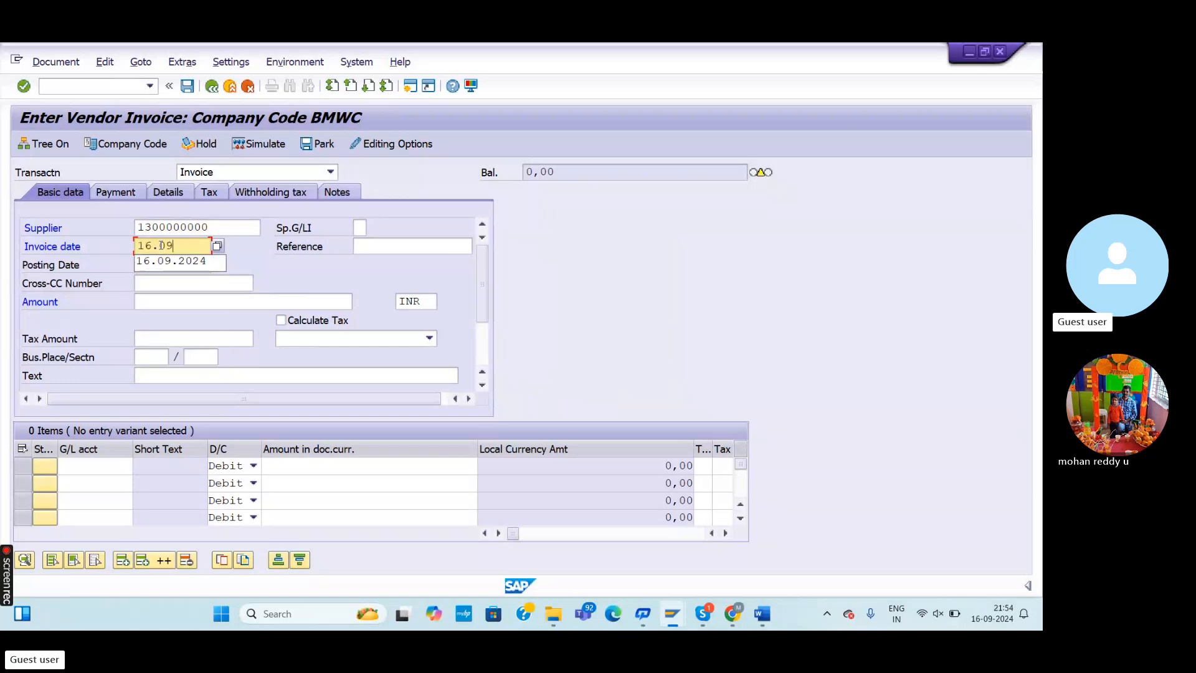
pyautogui.write('.2024')
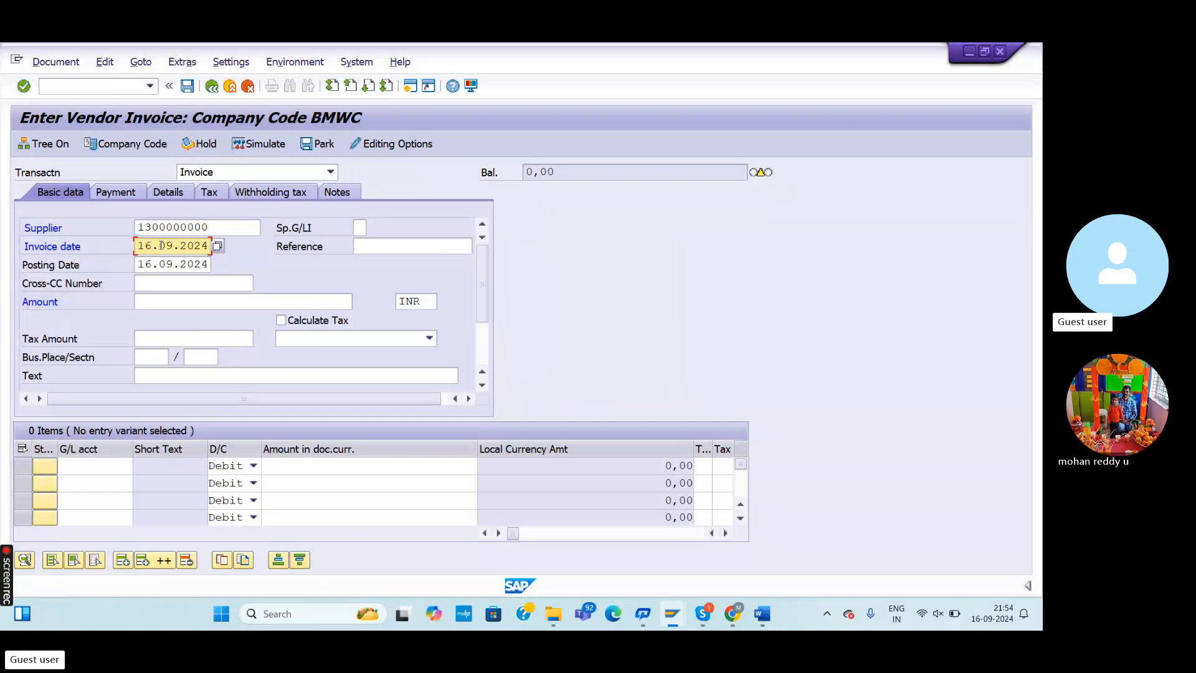
# Set the invoice amount to 200000 INR and the text to "vendor invoice generation"
pyautogui.click(179, 304)
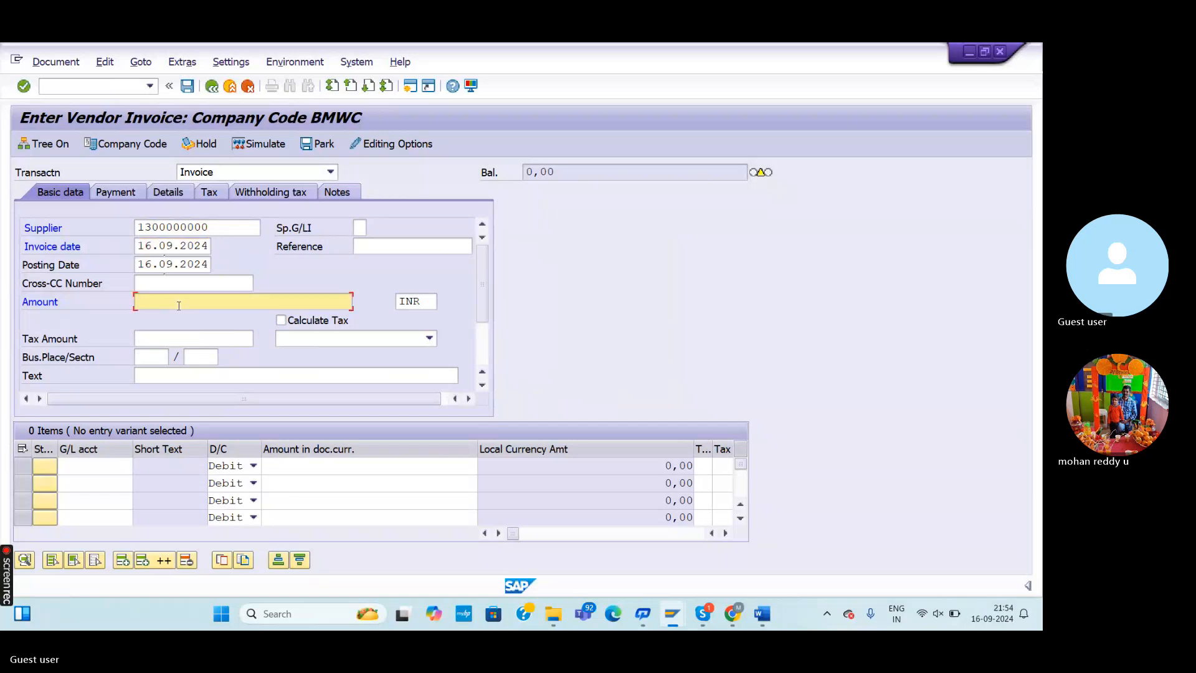
pyautogui.write('200000')
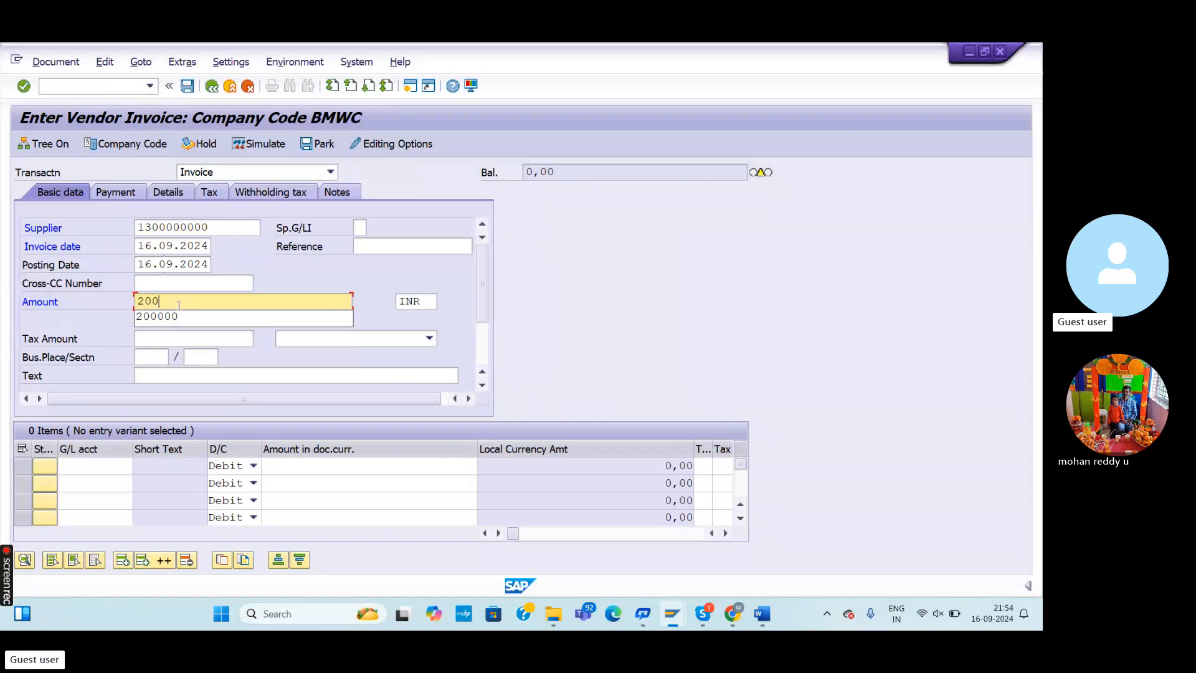
pyautogui.click(164, 375)
pyautogui.write('vend')
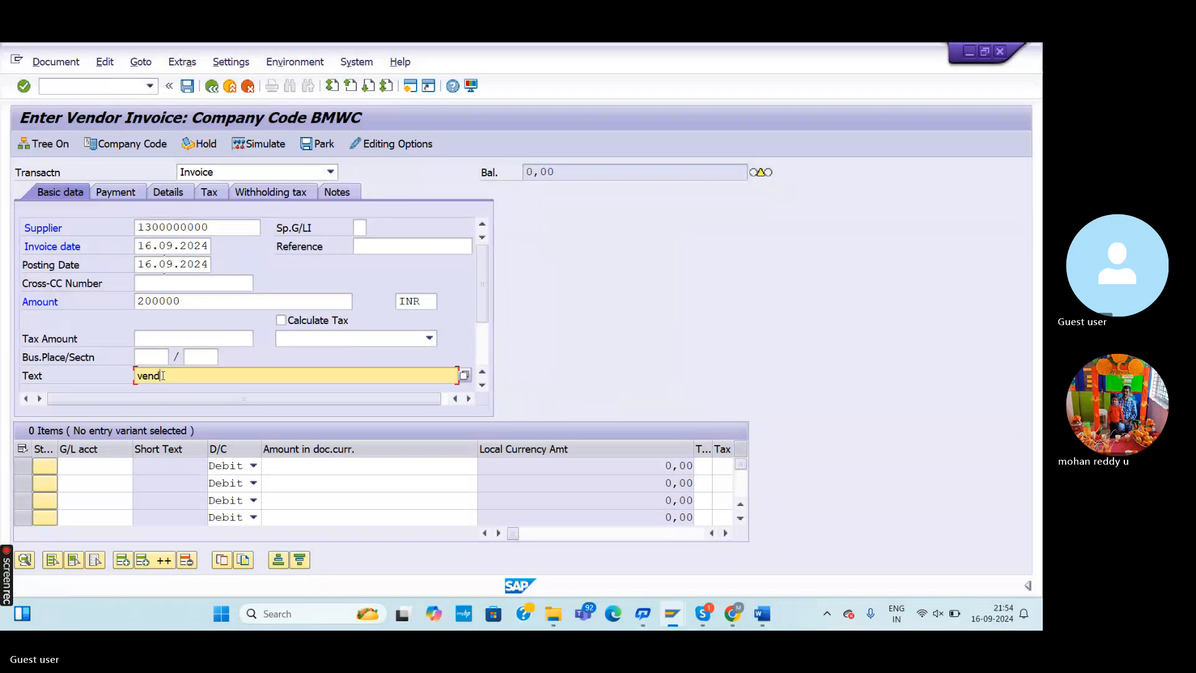
pyautogui.write('or invoic')
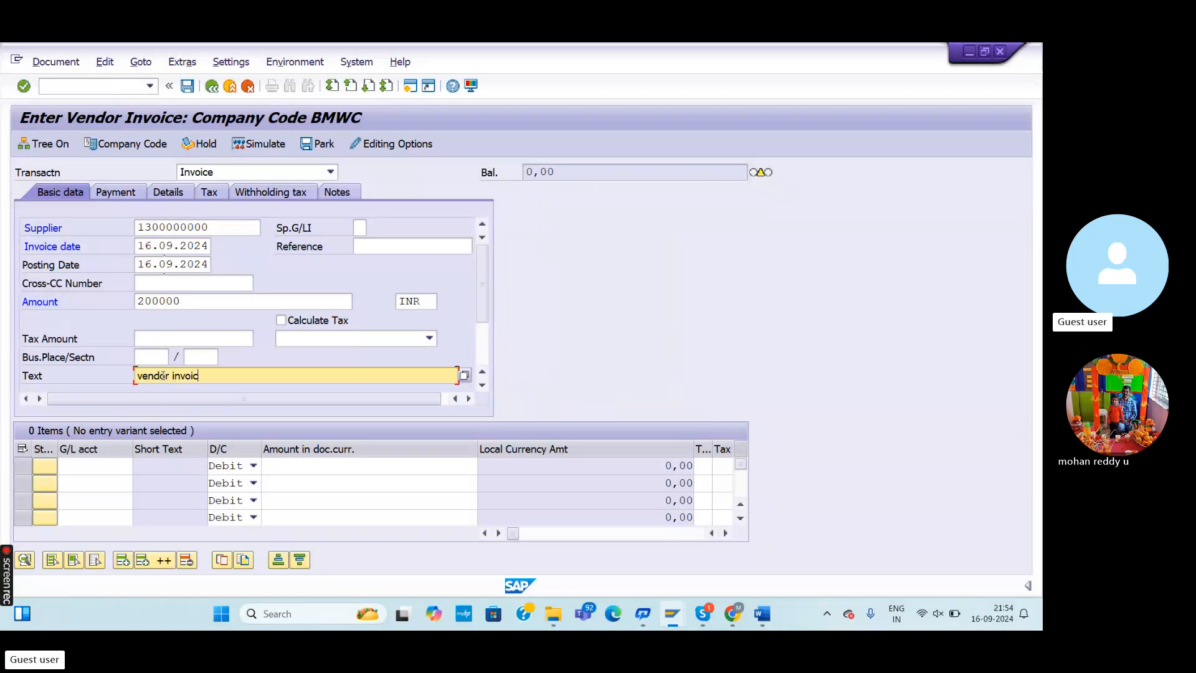
pyautogui.write('e  generation')
# Look up the G/L accounts of chart BCOC and assign inventory ramaterial to the first line item
pyautogui.click(94, 470)
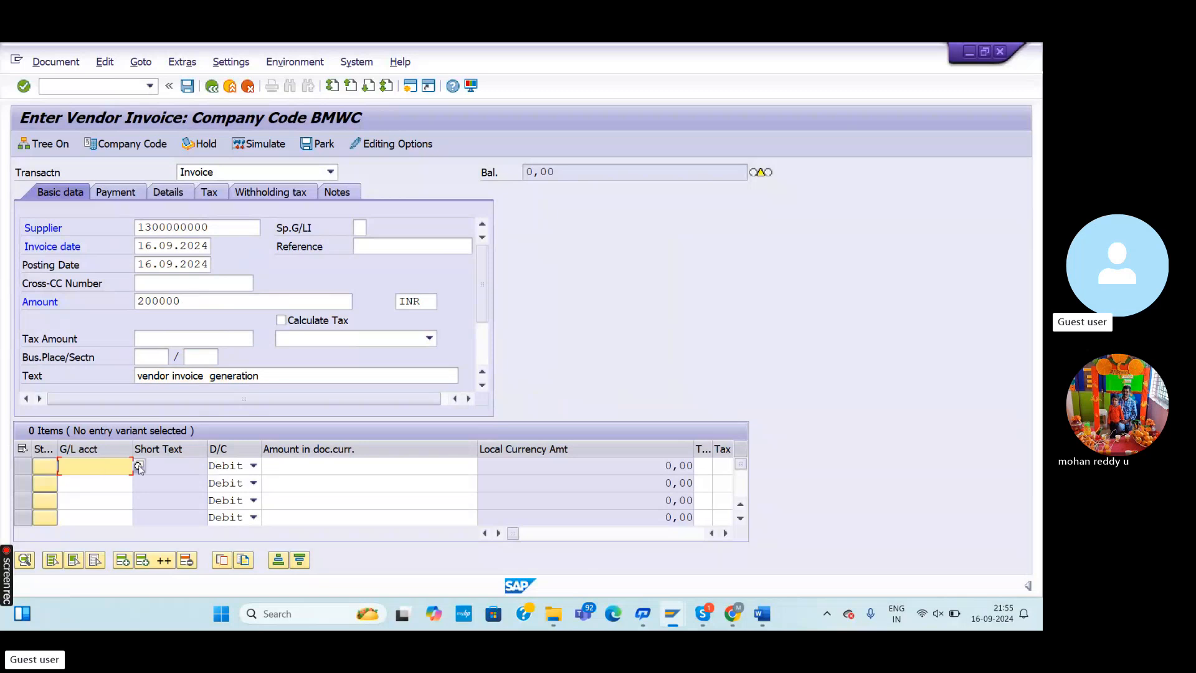
pyautogui.click(142, 467)
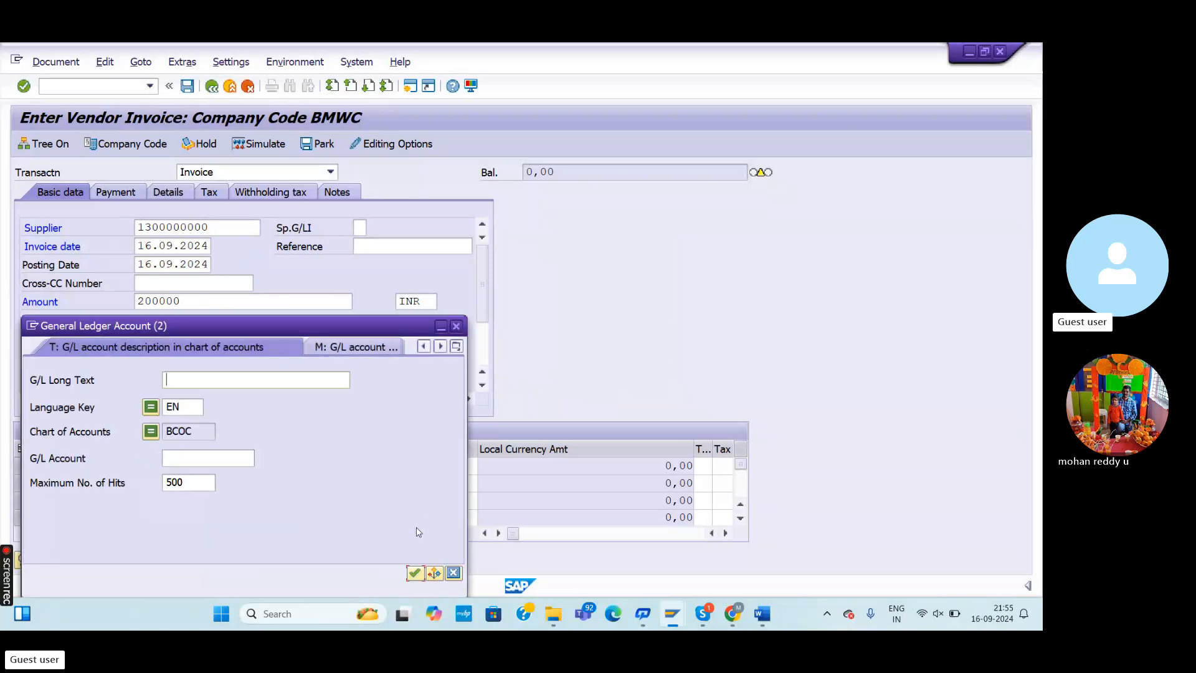
pyautogui.click(416, 572)
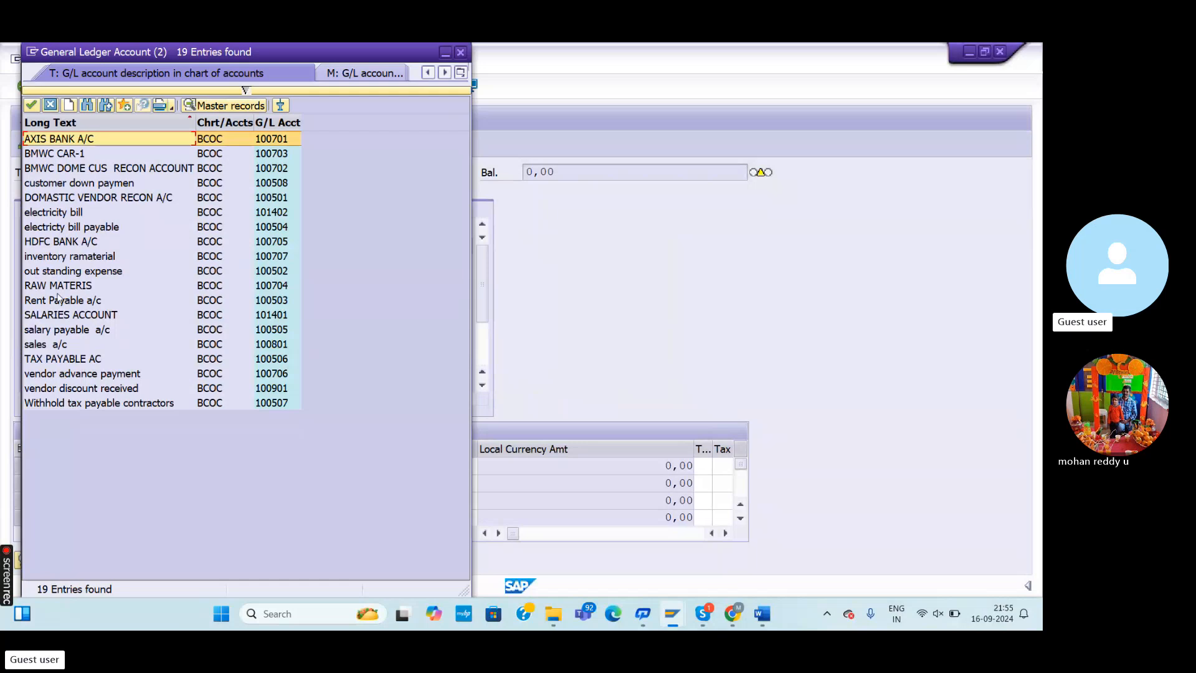
pyautogui.click(62, 260)
pyautogui.click(31, 105)
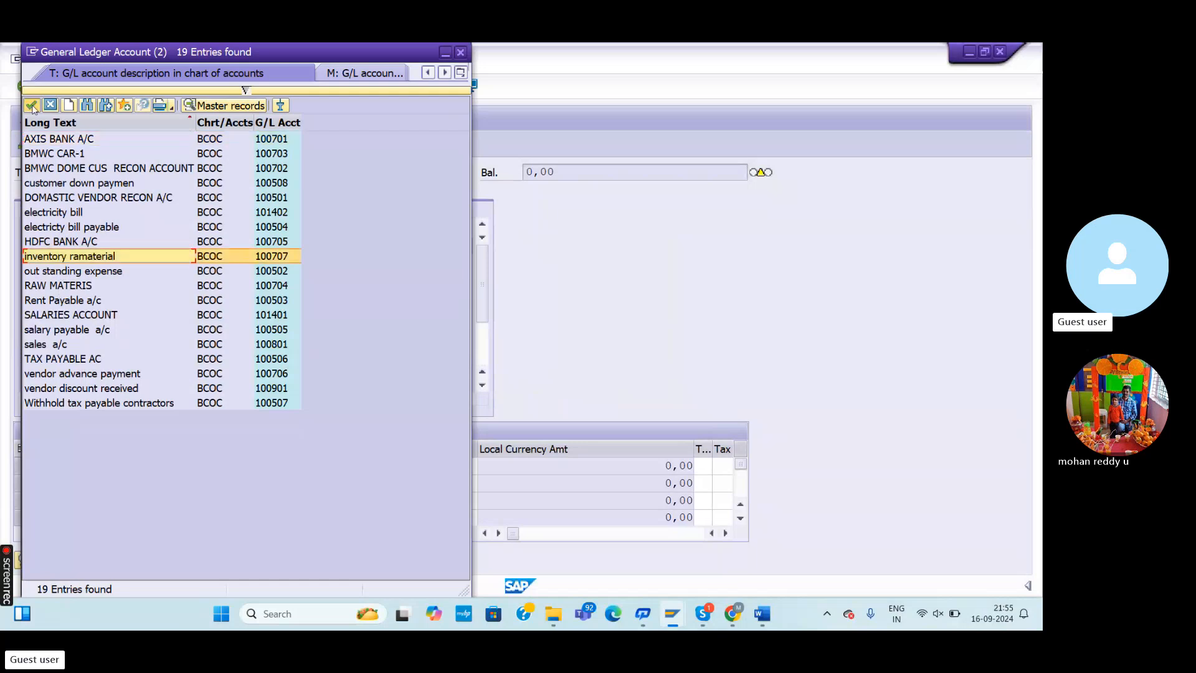
# Enter a debit amount of 200000 for the inventory line item and acknowledge the down payment information
pyautogui.click(272, 461)
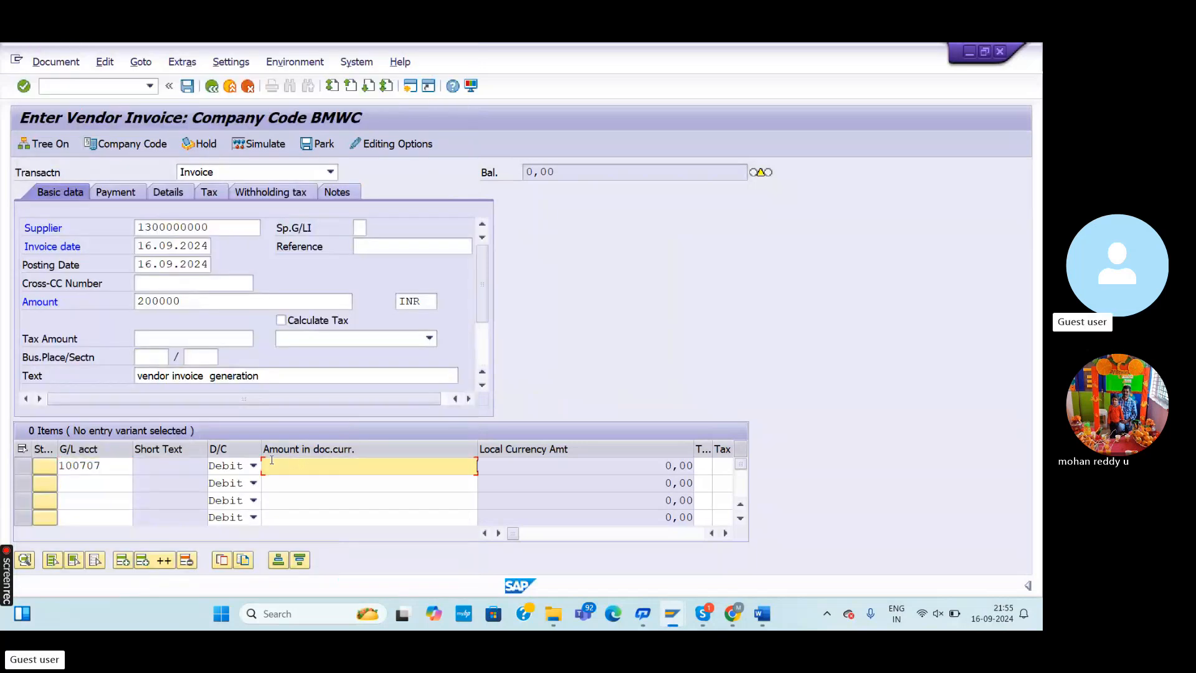
pyautogui.write('20000')
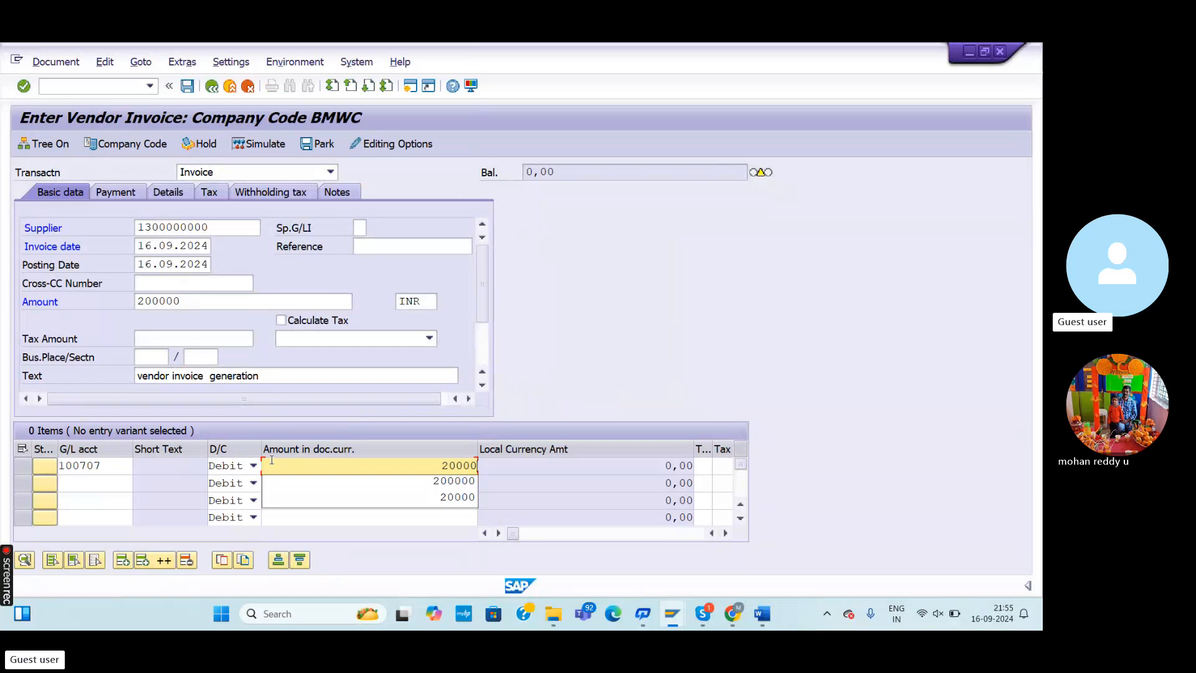
pyautogui.write('0')
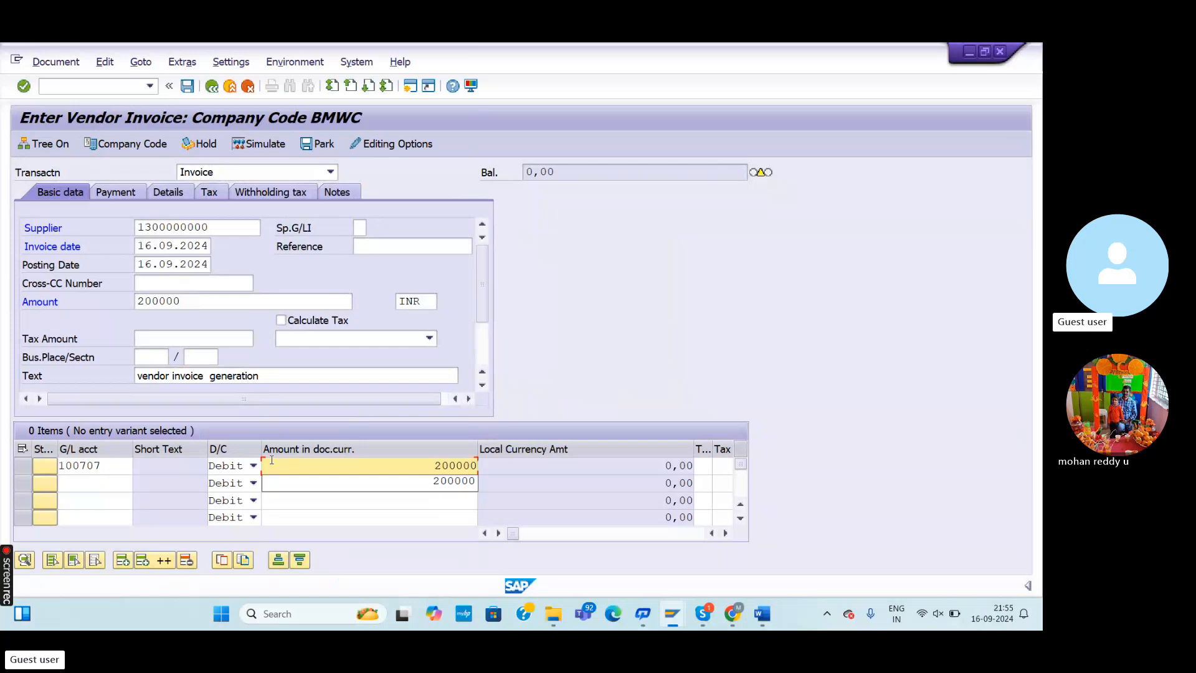
pyautogui.press('Return')
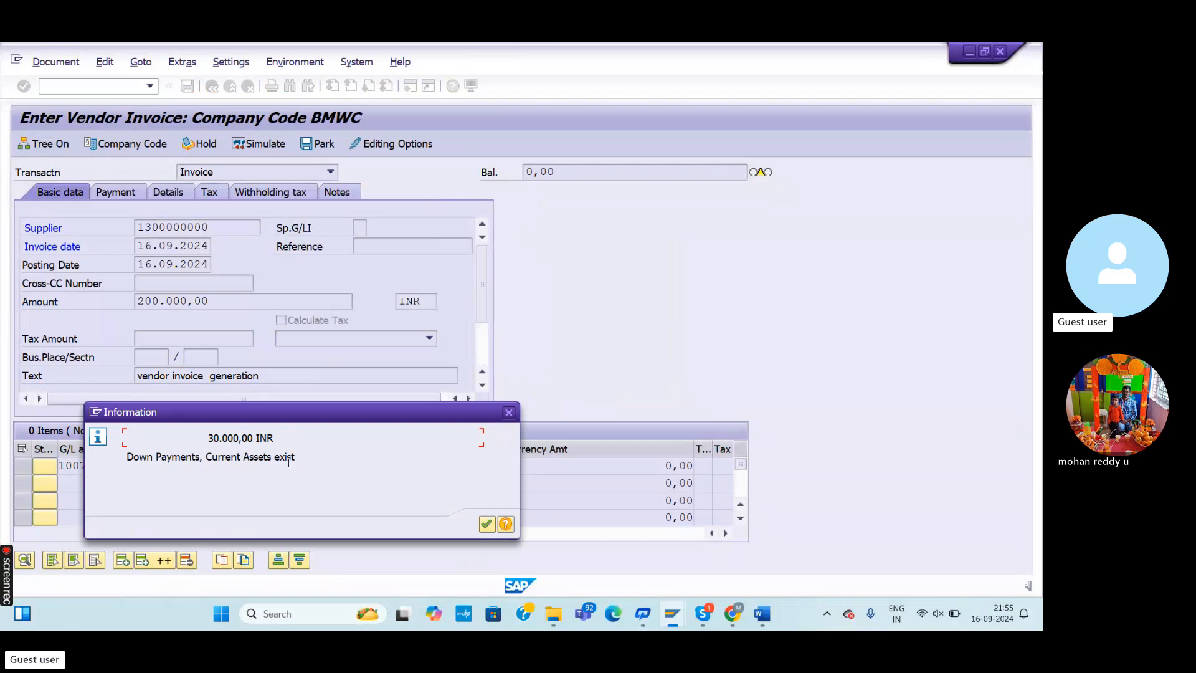
pyautogui.click(487, 525)
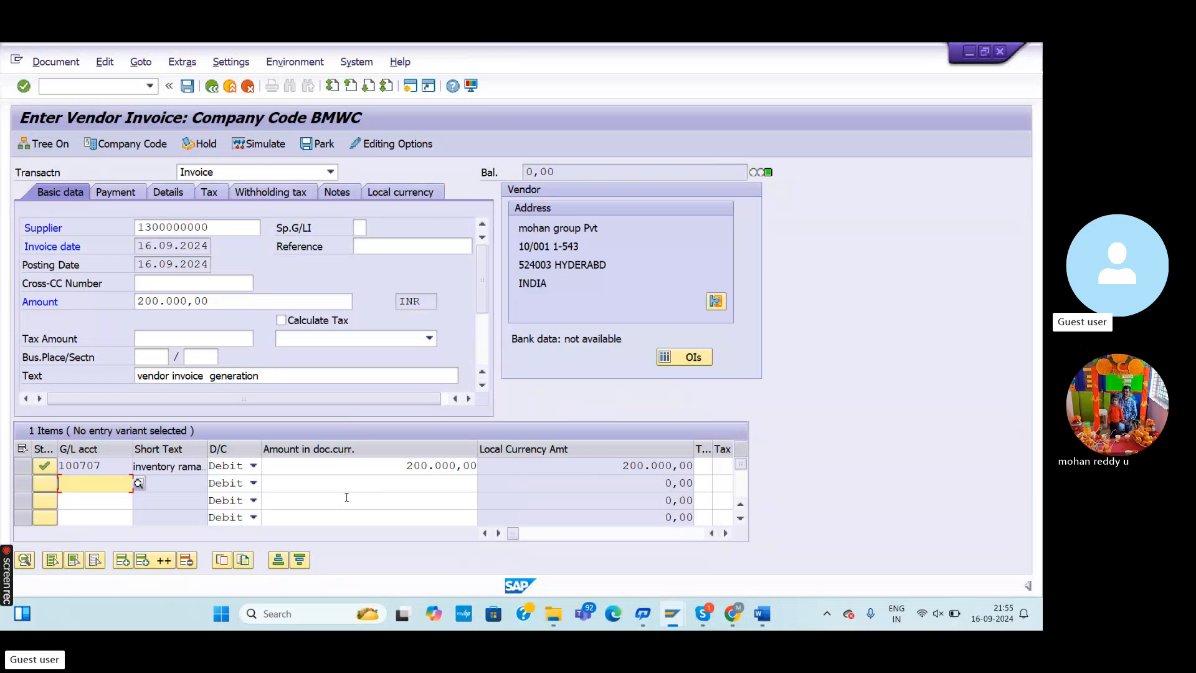
# Simulate the vendor invoice for company code BMWC and post the document
pyautogui.click(67, 63)
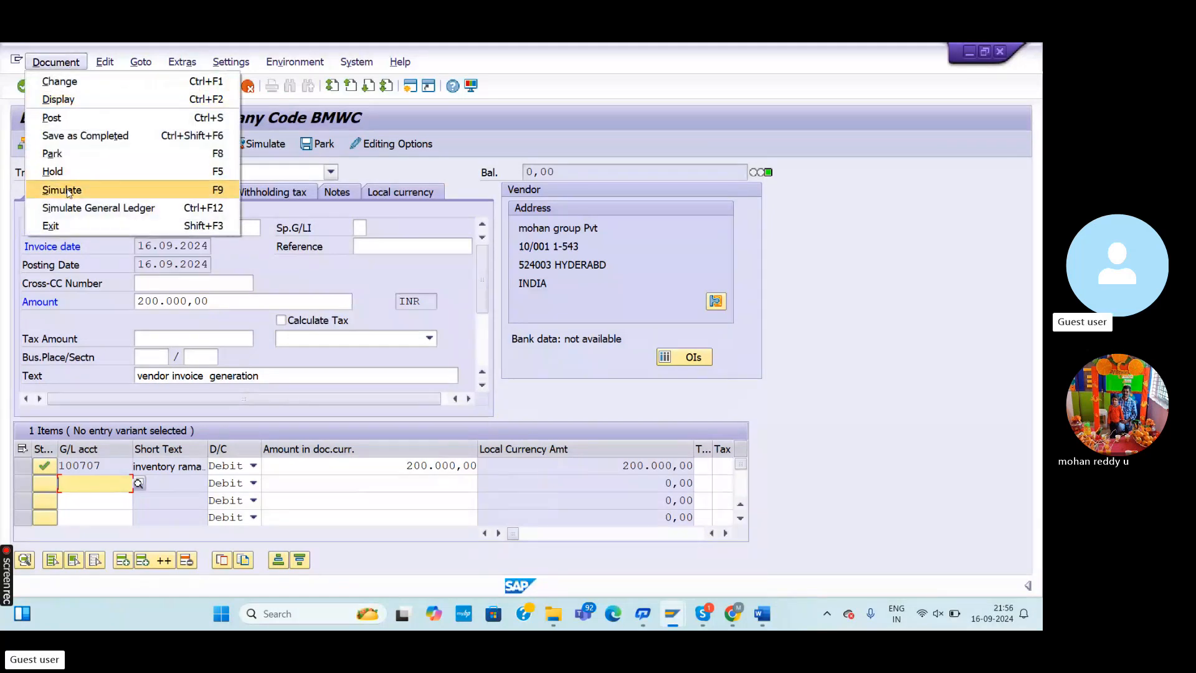
pyautogui.click(68, 191)
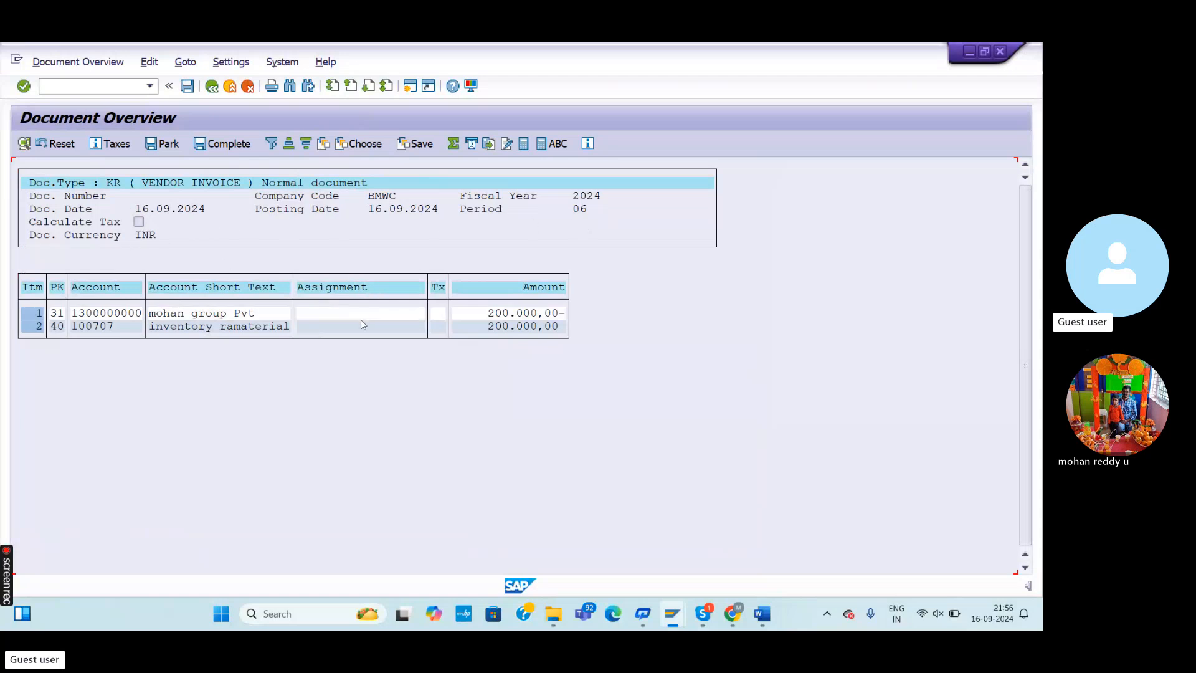
pyautogui.click(187, 87)
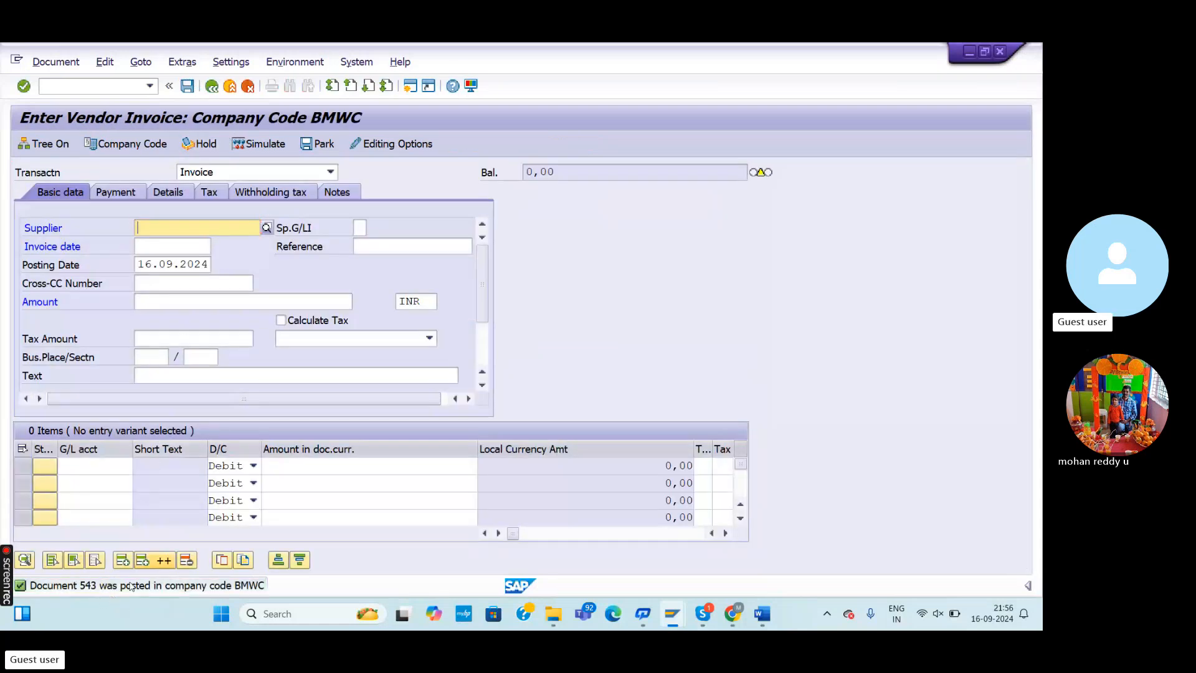
# Check the Word notes for the sub-ledger report and open Vendor Line Item Display with transaction FBL1N in SAP
pyautogui.hotkey('alt', 'Tab')
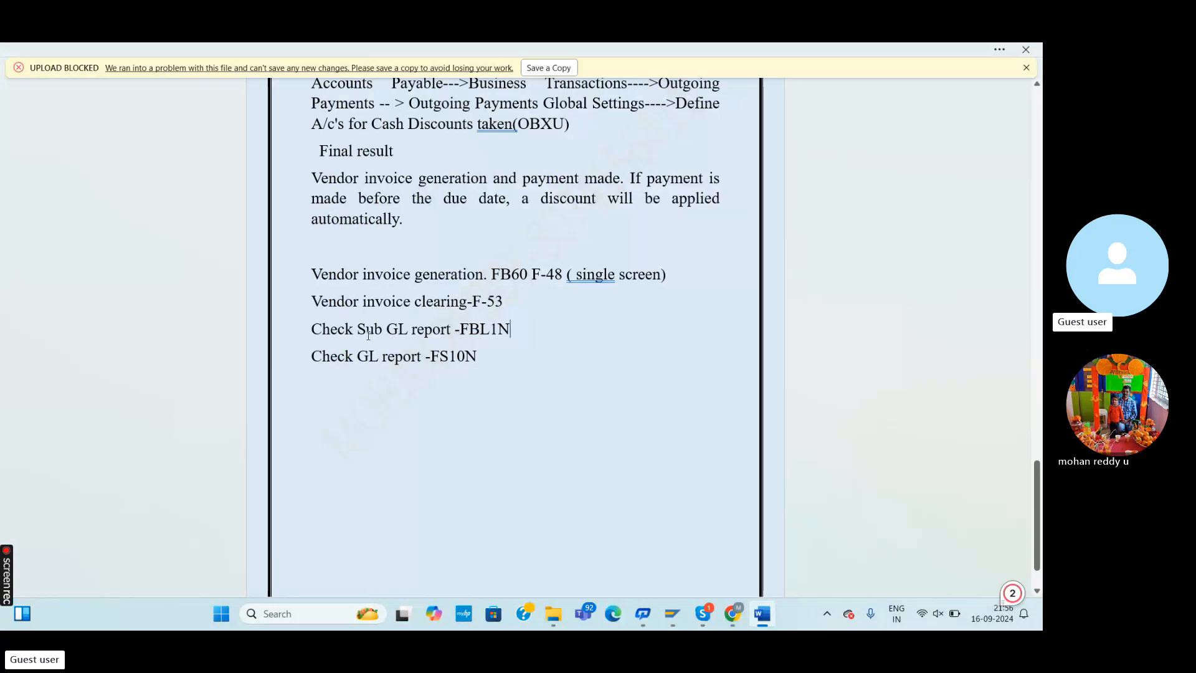
pyautogui.moveTo(368, 331); pyautogui.dragTo(454, 330)
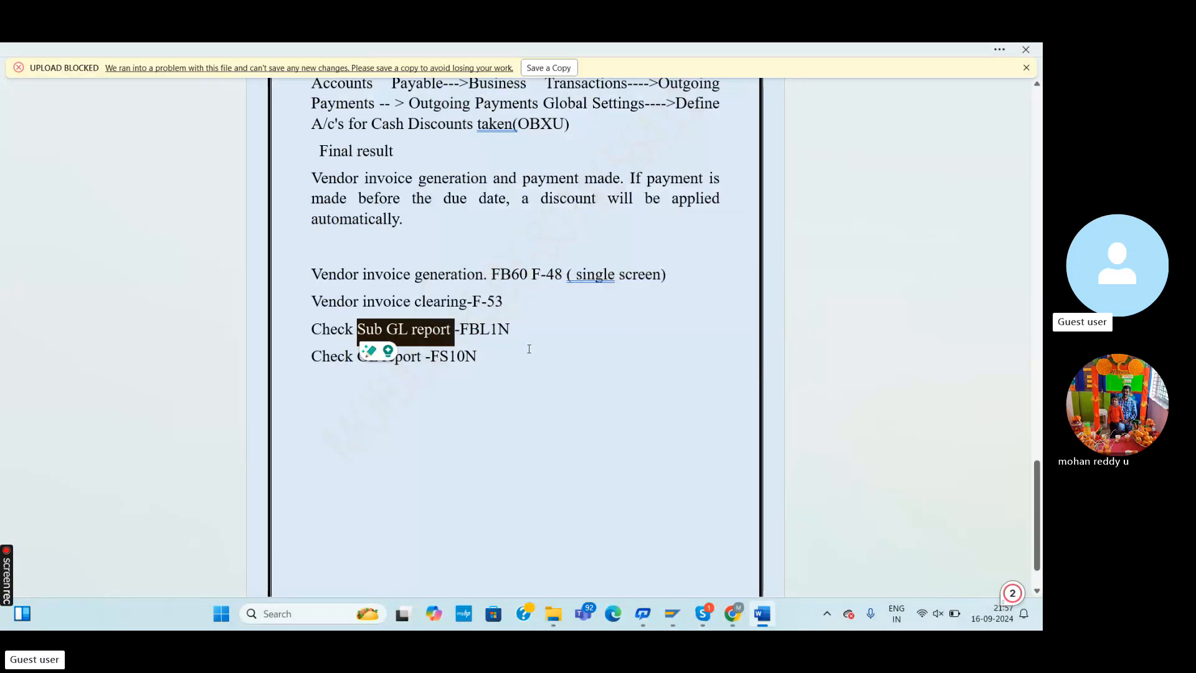
pyautogui.hotkey('alt', 'Tab')
pyautogui.click(104, 89)
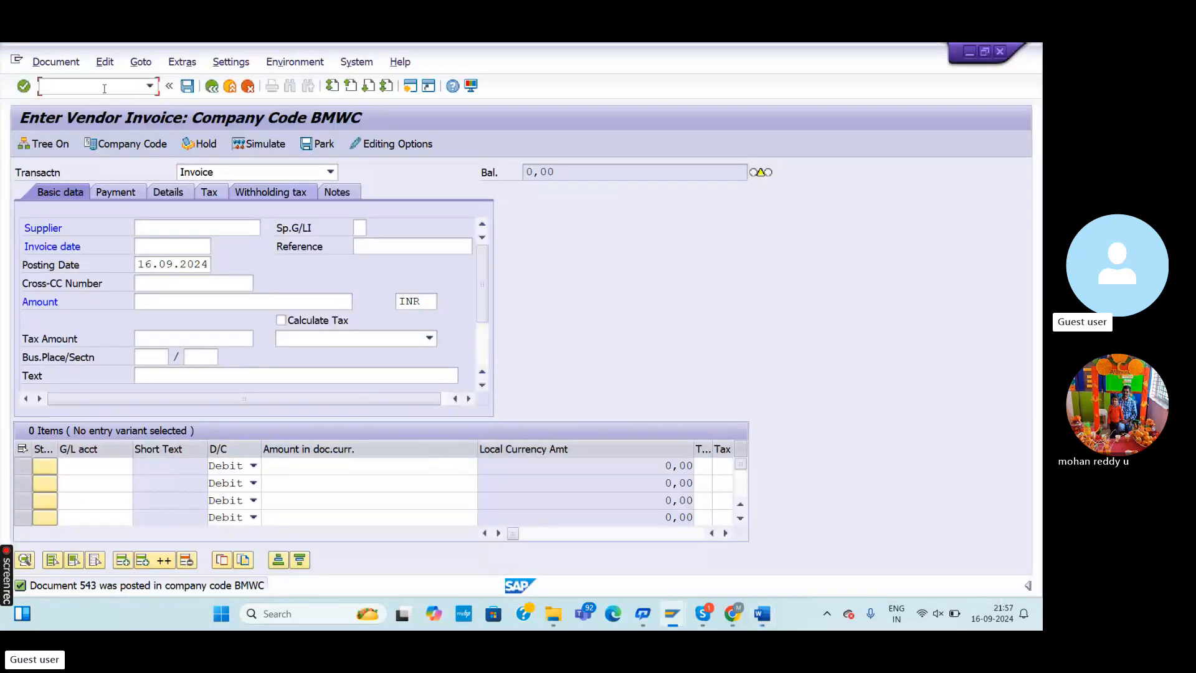
pyautogui.write('/nfbl1n')
pyautogui.press('Return')
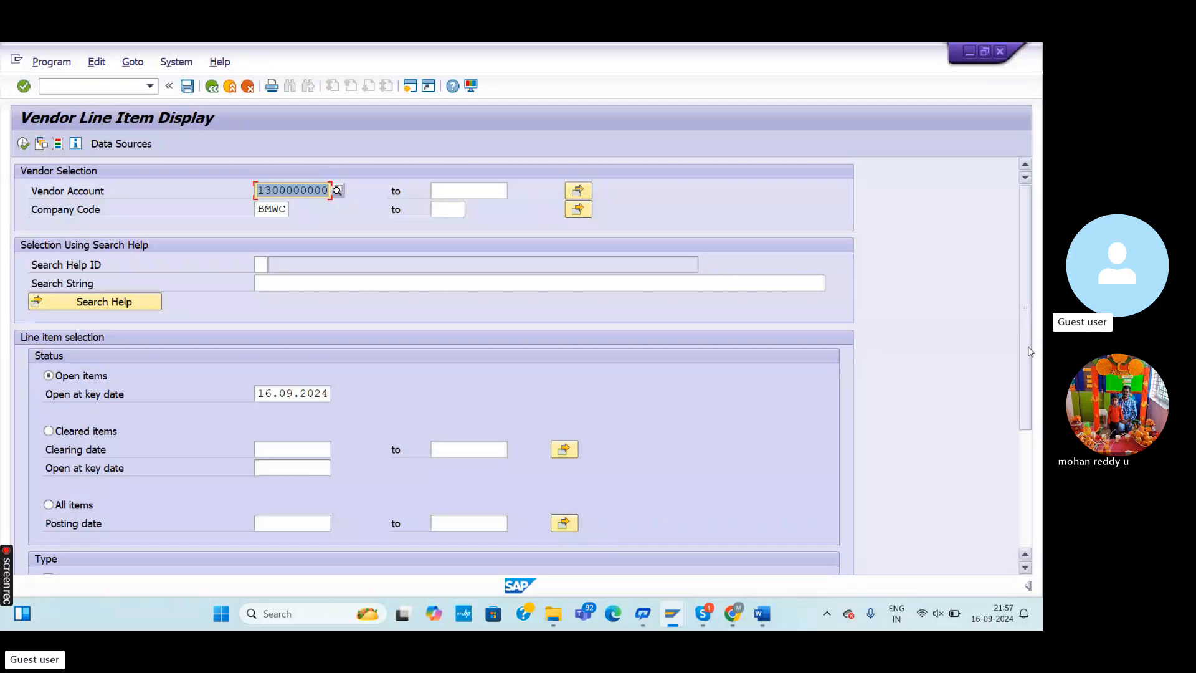
# Run the vendor's open items report for company code BMWC at key date 16.09.2024 and examine the line item list
pyautogui.scroll(-2, 1038, 421)
pyautogui.scroll(-2, 1038, 421)
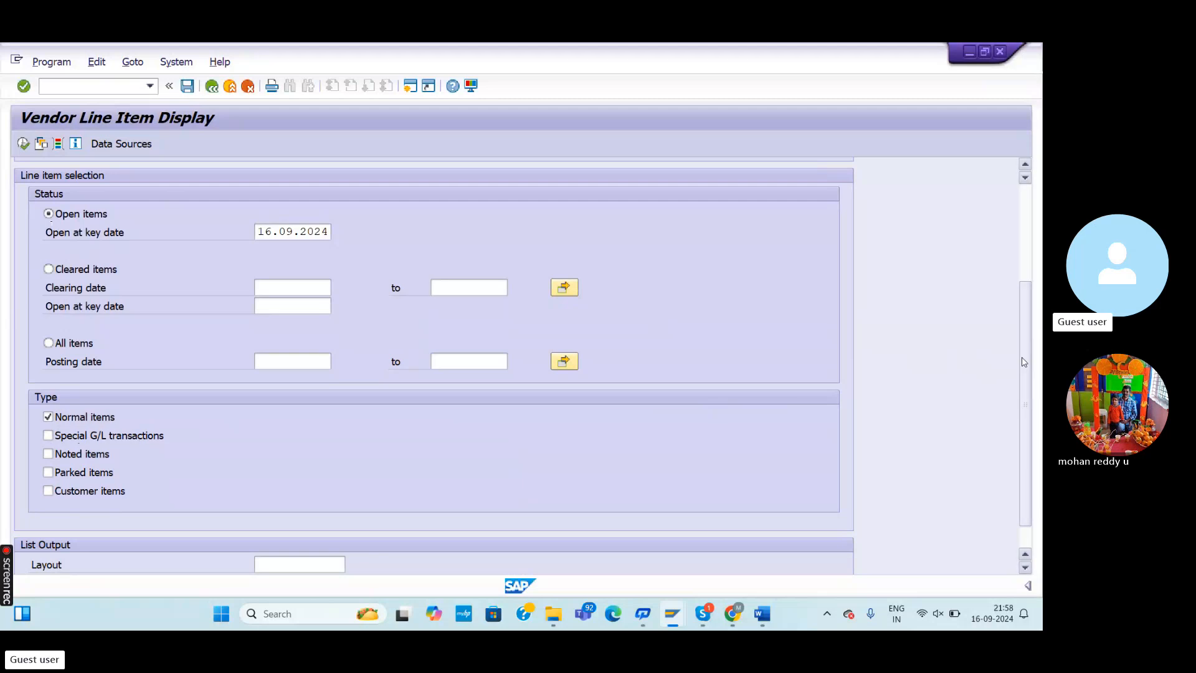
pyautogui.moveTo(1025, 361); pyautogui.dragTo(841, 165)
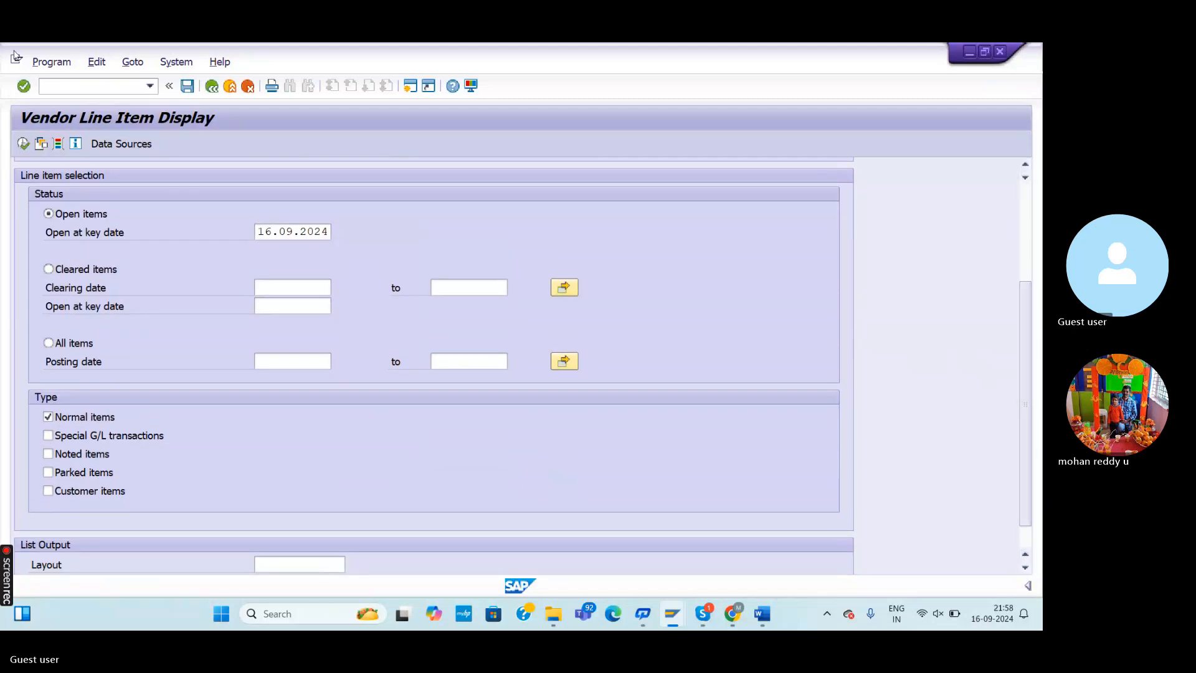
pyautogui.click(23, 144)
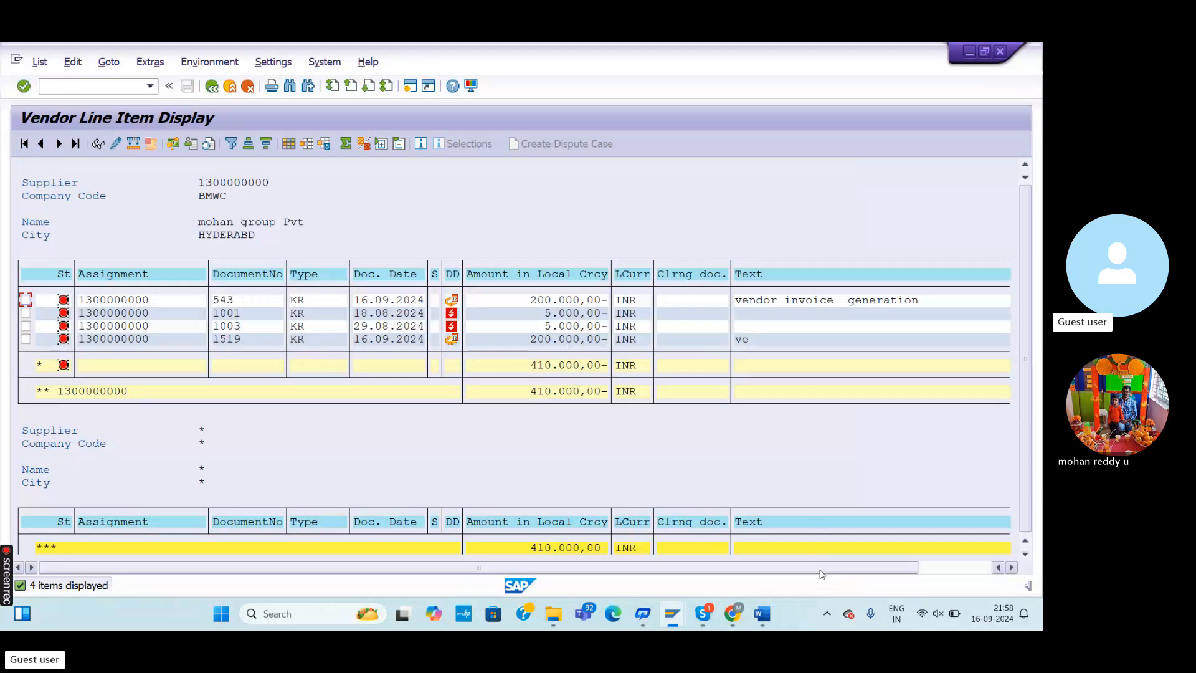
pyautogui.moveTo(820, 573); pyautogui.dragTo(900, 572)
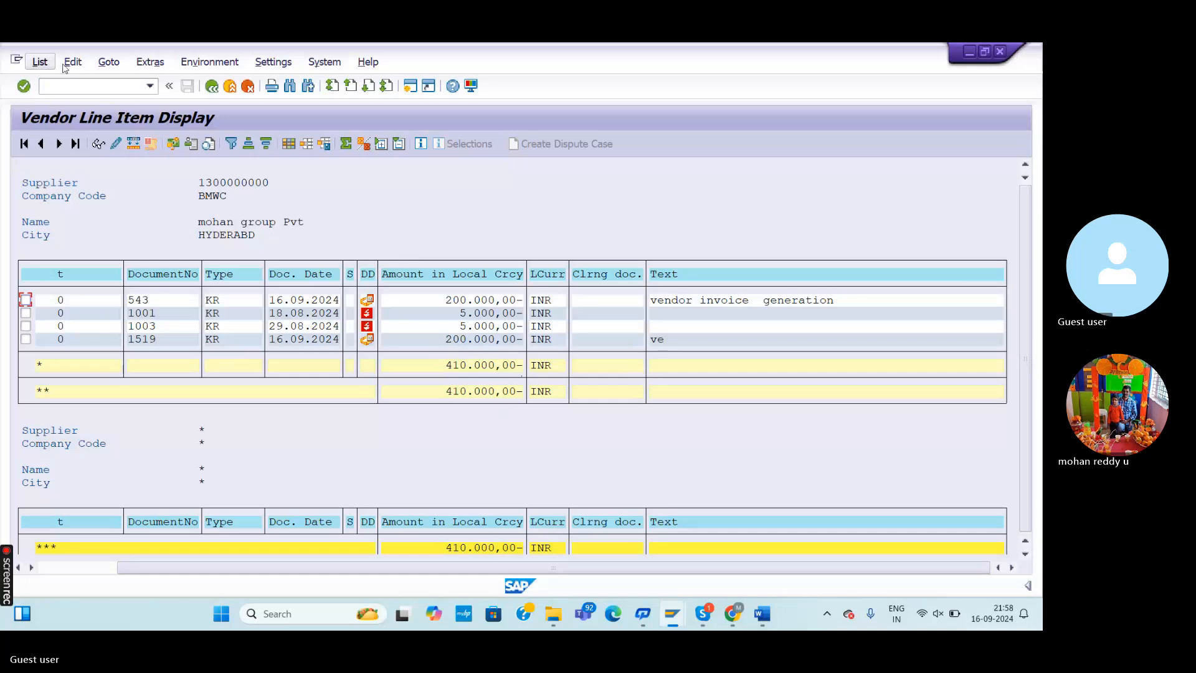
# Leave the vendor report, look up the invoice clearing transaction in the Word notes, and open Post Outgoing Payments with F-53 in SAP
pyautogui.click(91, 93)
pyautogui.write('/n')
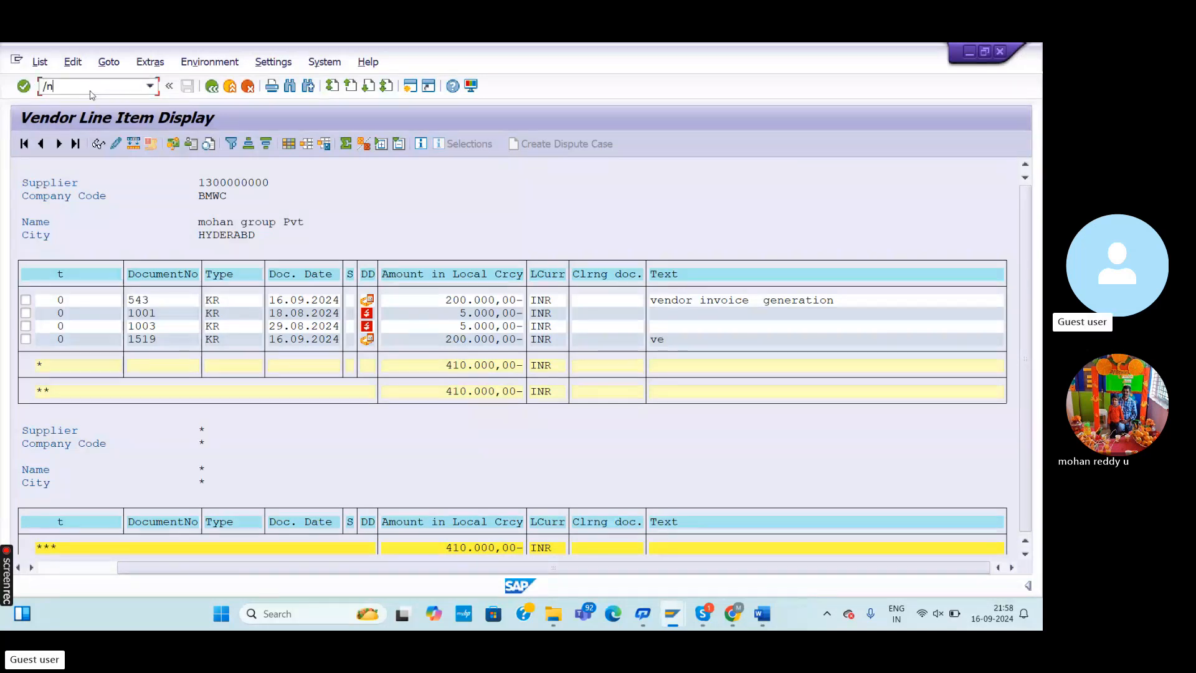
pyautogui.press('Return')
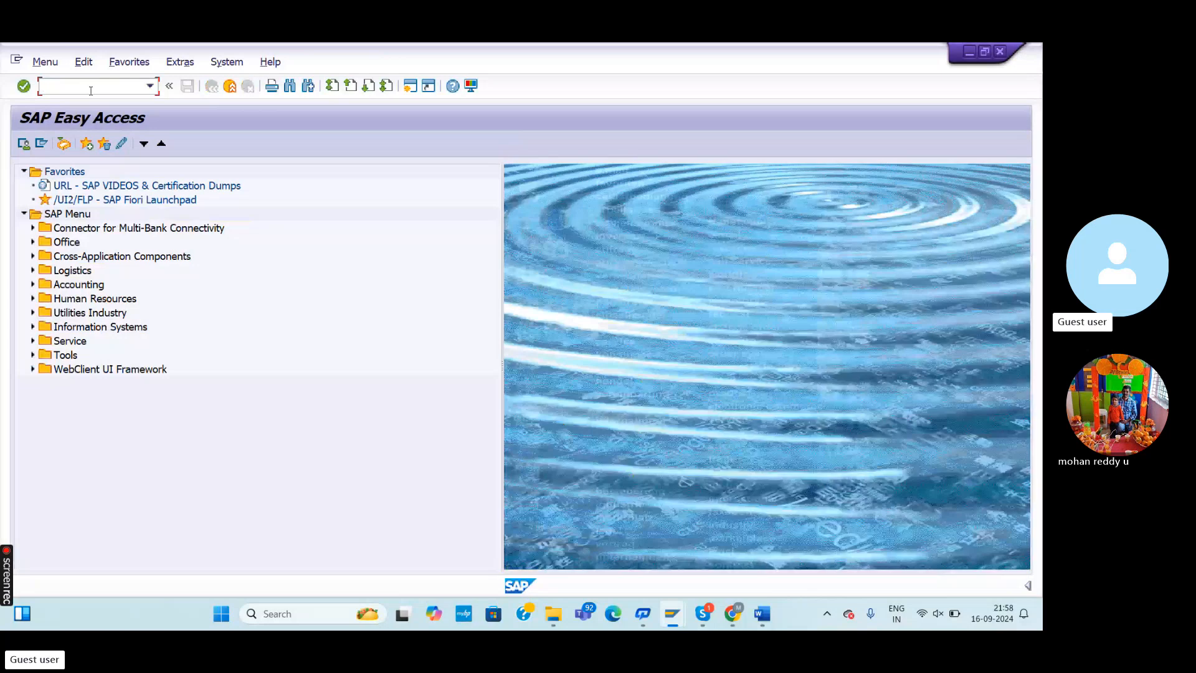
pyautogui.hotkey('alt', 'Tab')
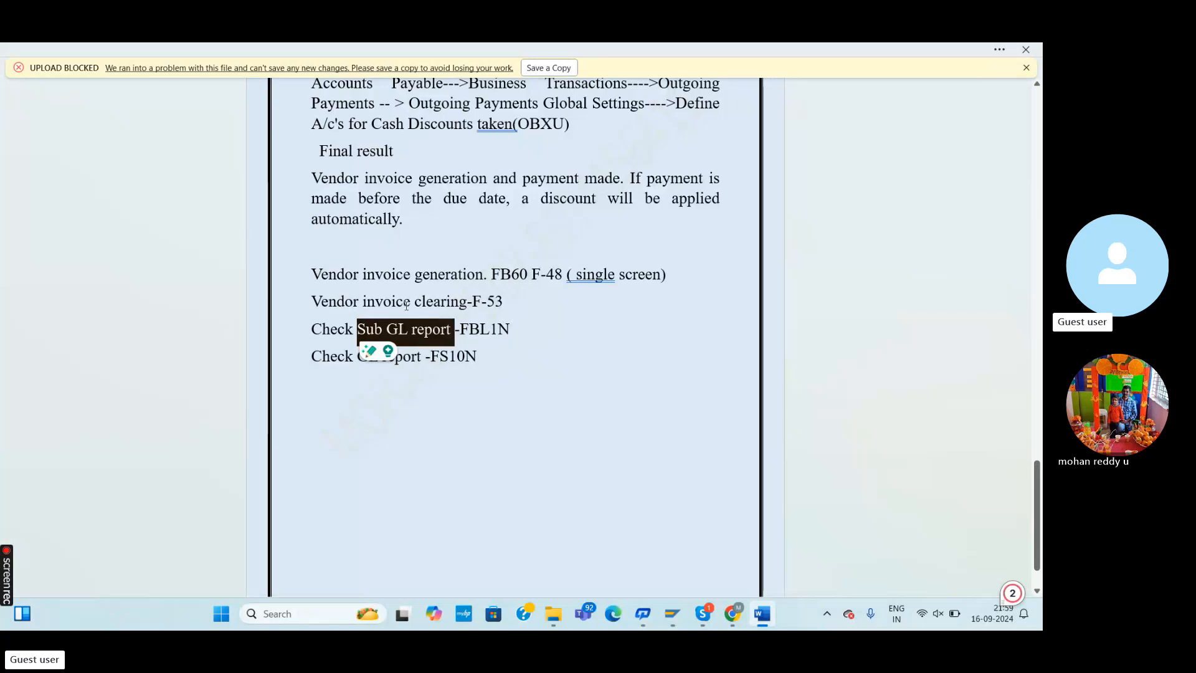
pyautogui.click(468, 301)
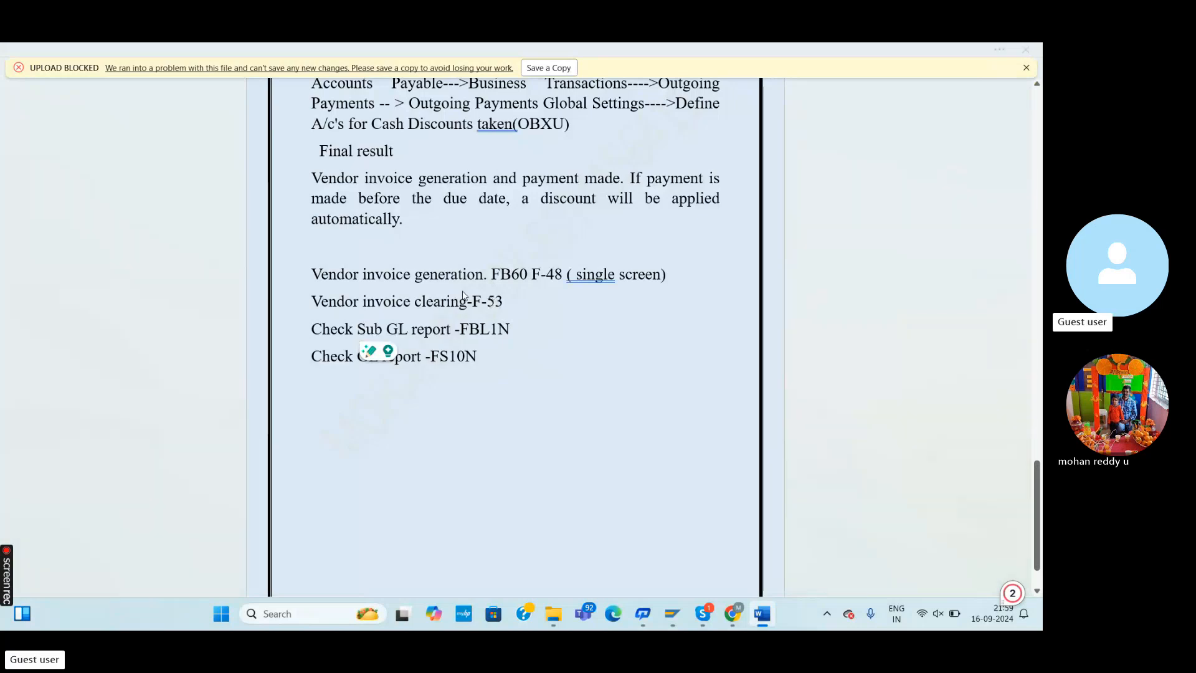
pyautogui.hotkey('alt', 'Tab')
pyautogui.write('nf-53')
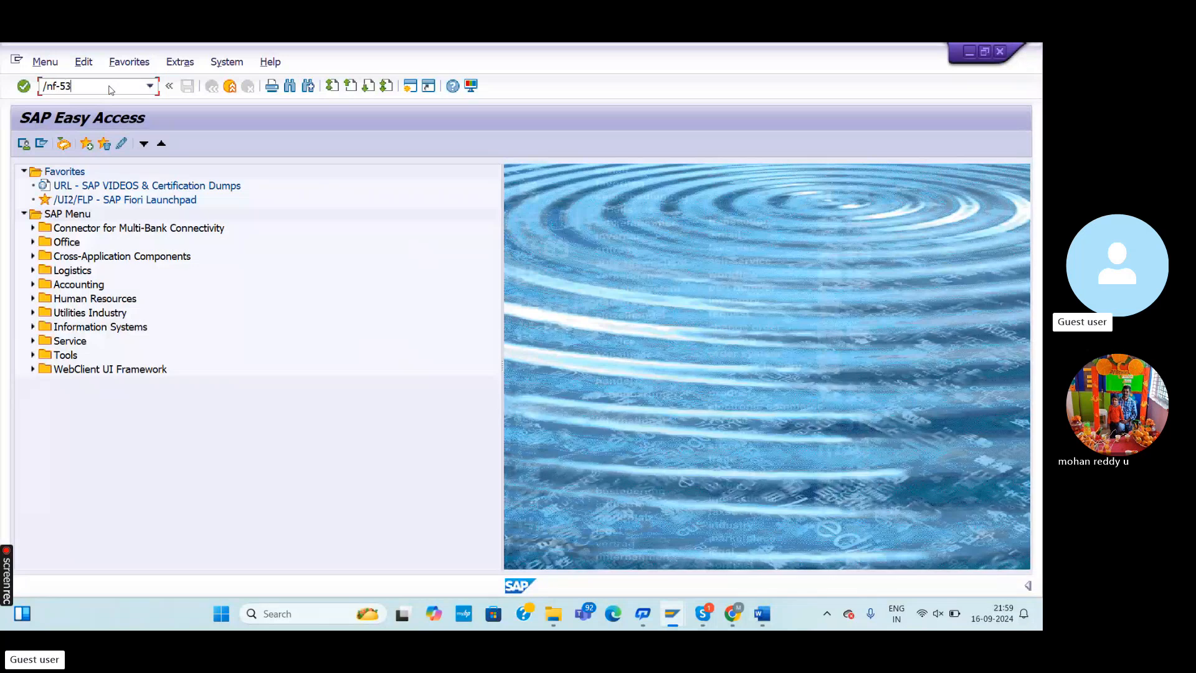
pyautogui.press('Return')
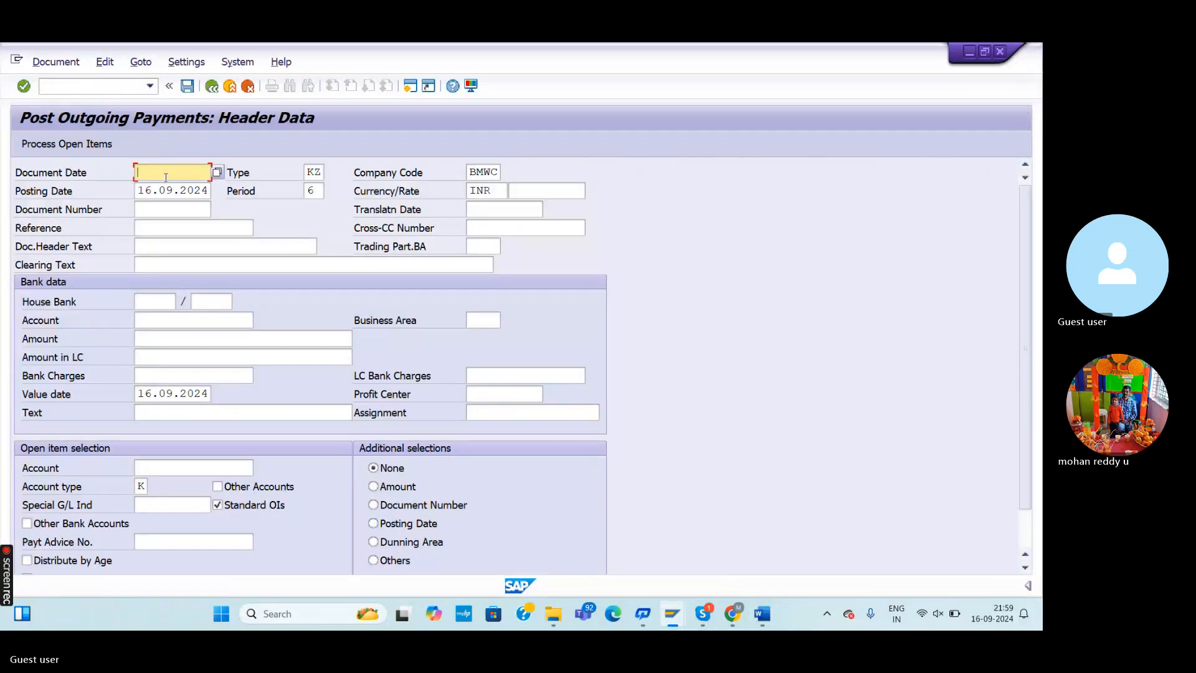
# Set the payment's document date to 16.09.2024 and choose AXIS BANK A/C as the bank account
pyautogui.write('16')
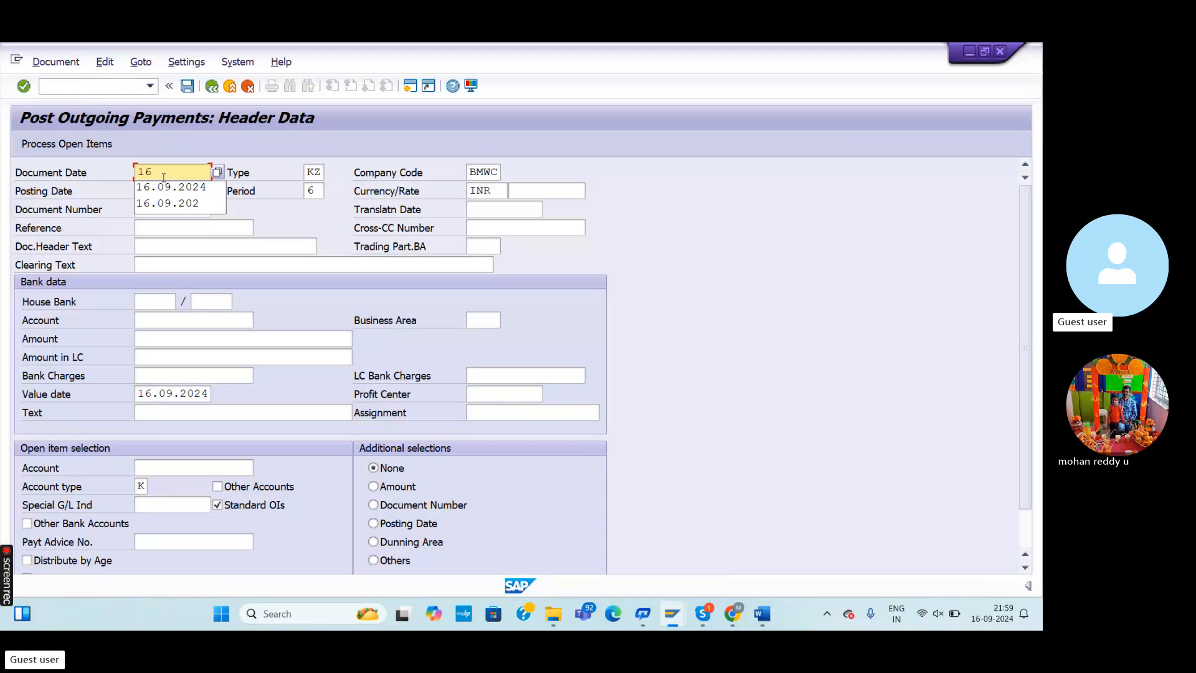
pyautogui.write('.09.2024')
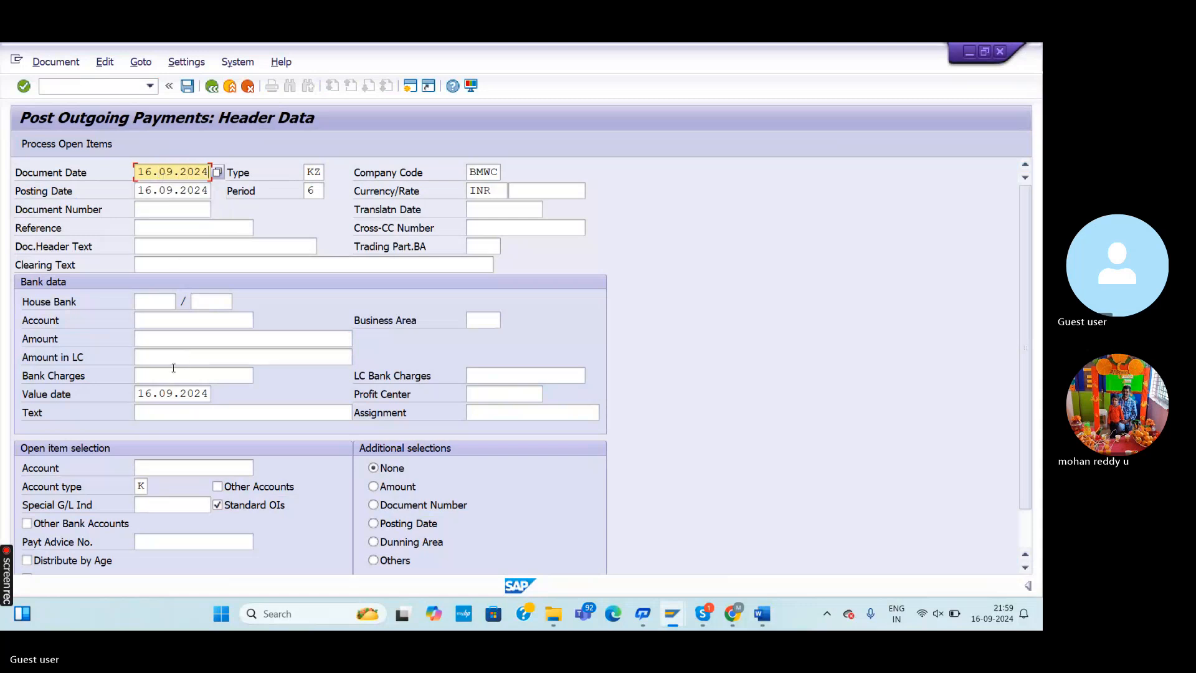
pyautogui.click(158, 319)
pyautogui.click(259, 320)
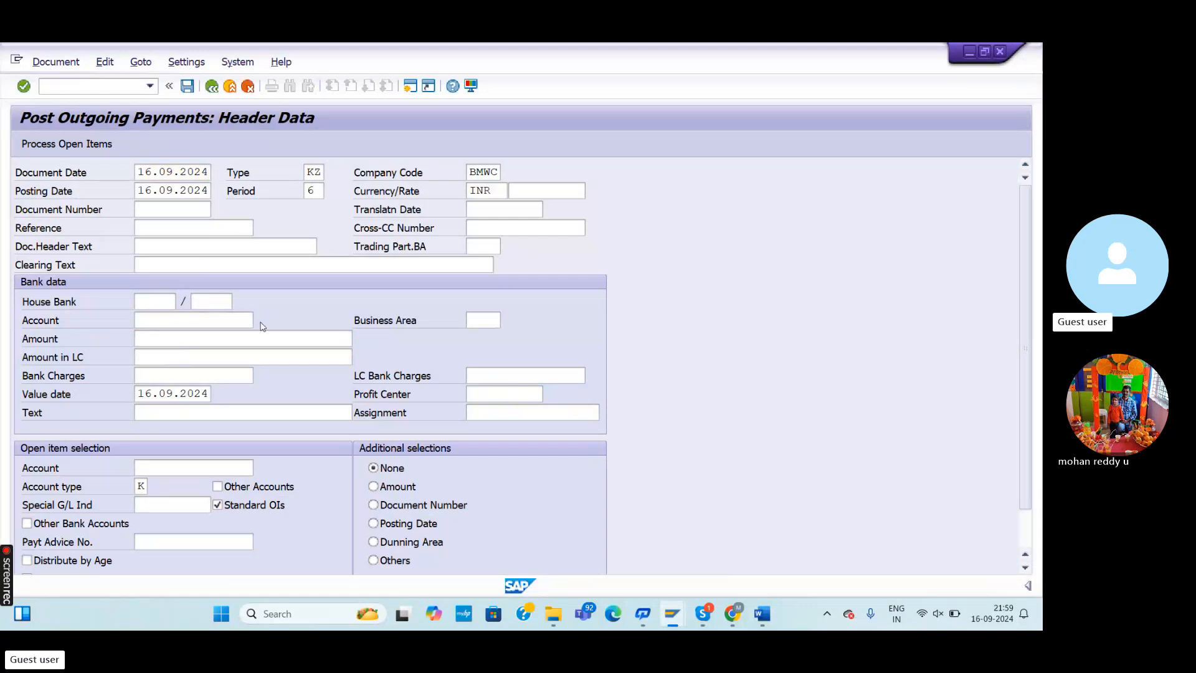
pyautogui.click(413, 324)
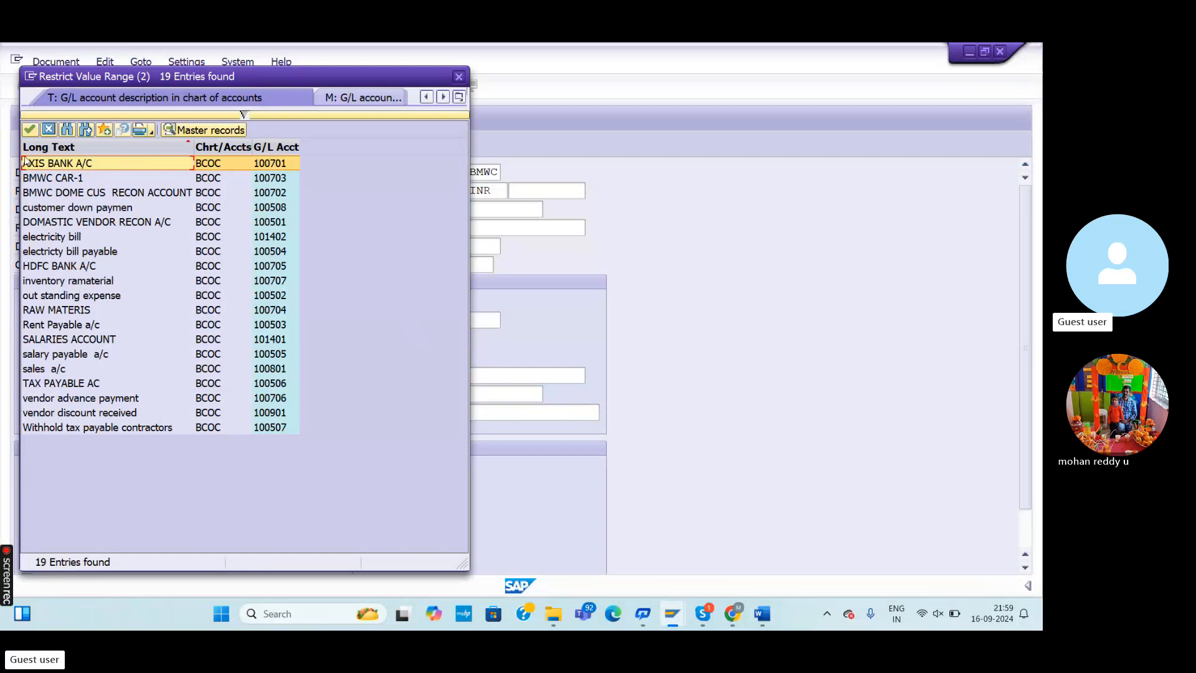
pyautogui.click(30, 130)
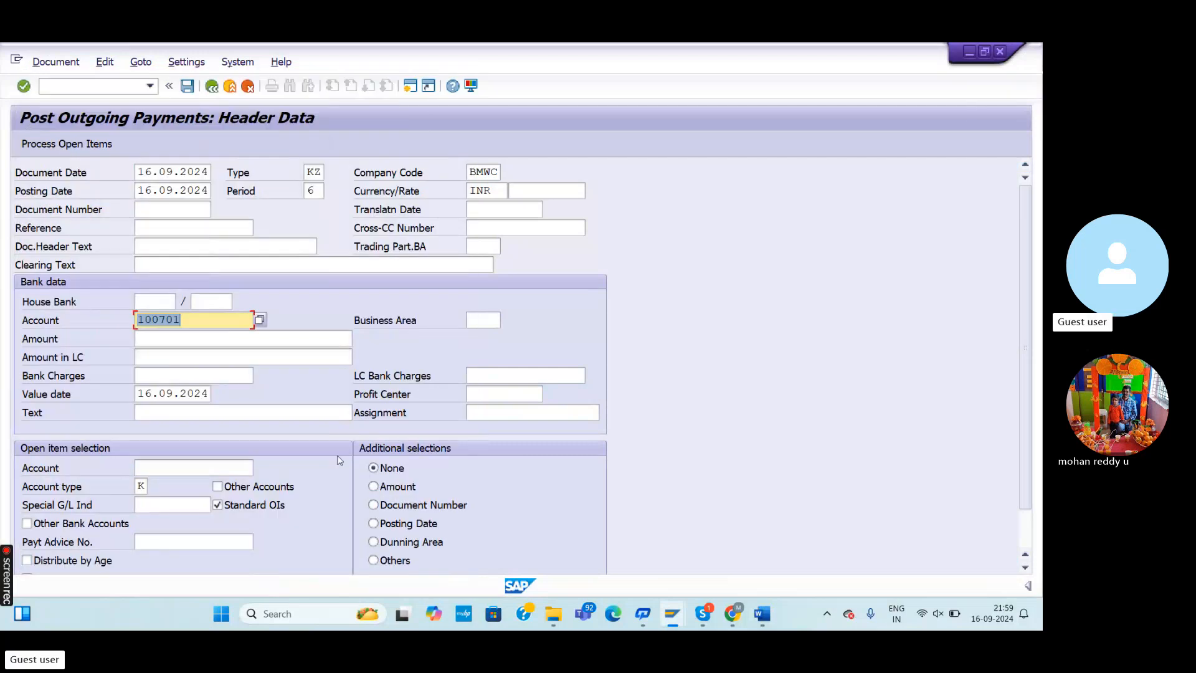
# Enter a payment amount of 200000, select the mohan group Pvt vendor account, and load its open items
pyautogui.click(154, 337)
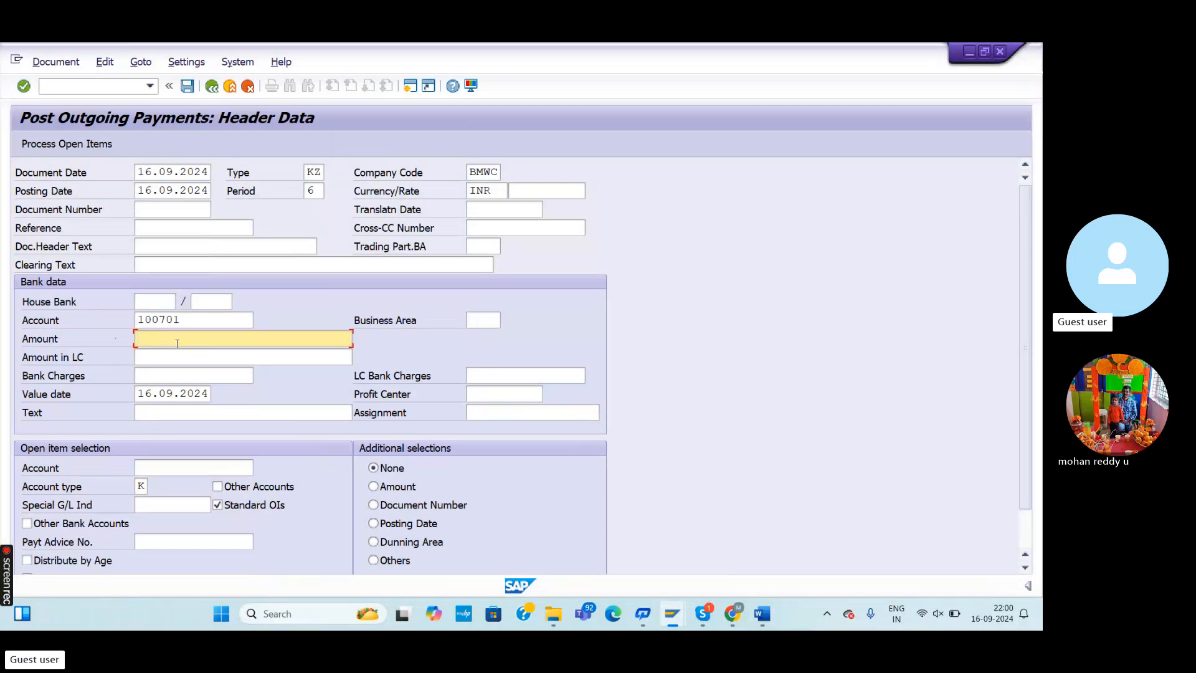
pyautogui.write('200000')
pyautogui.click(157, 465)
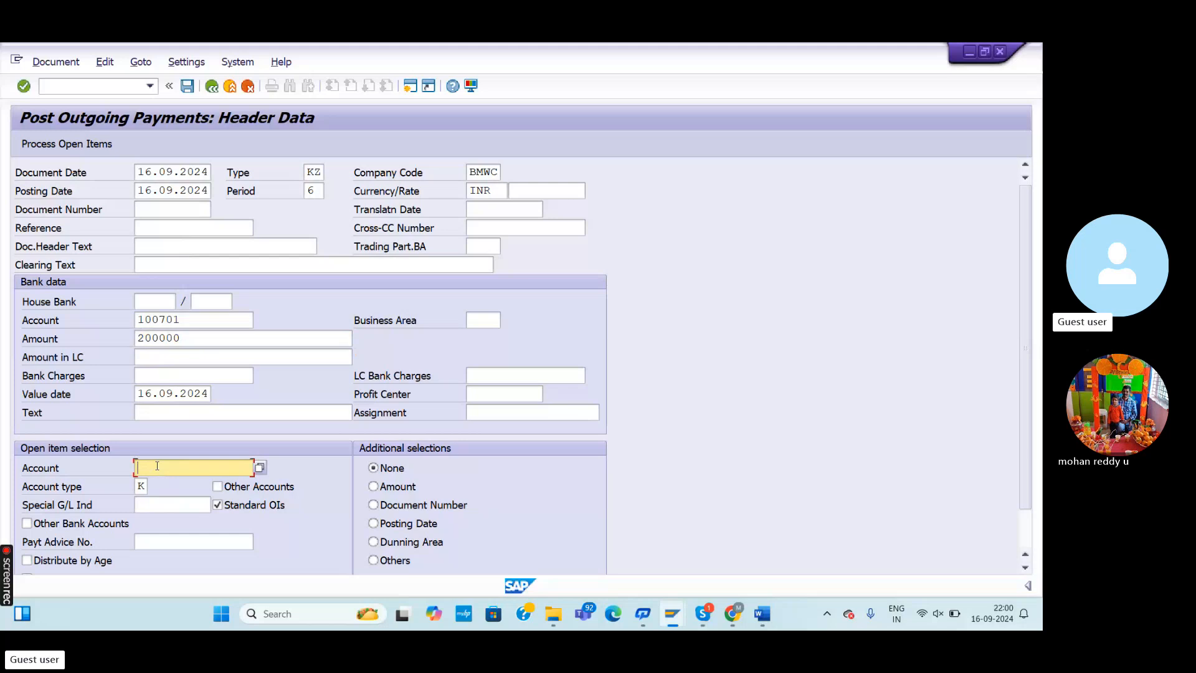
pyautogui.write('1')
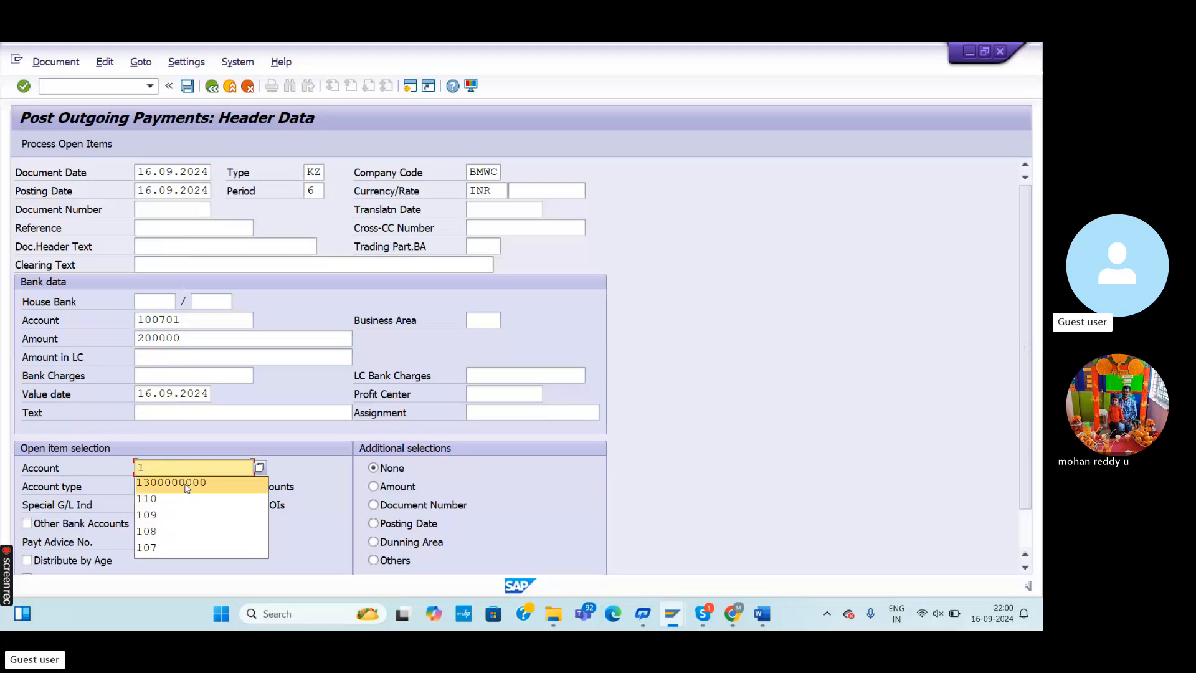
pyautogui.click(173, 484)
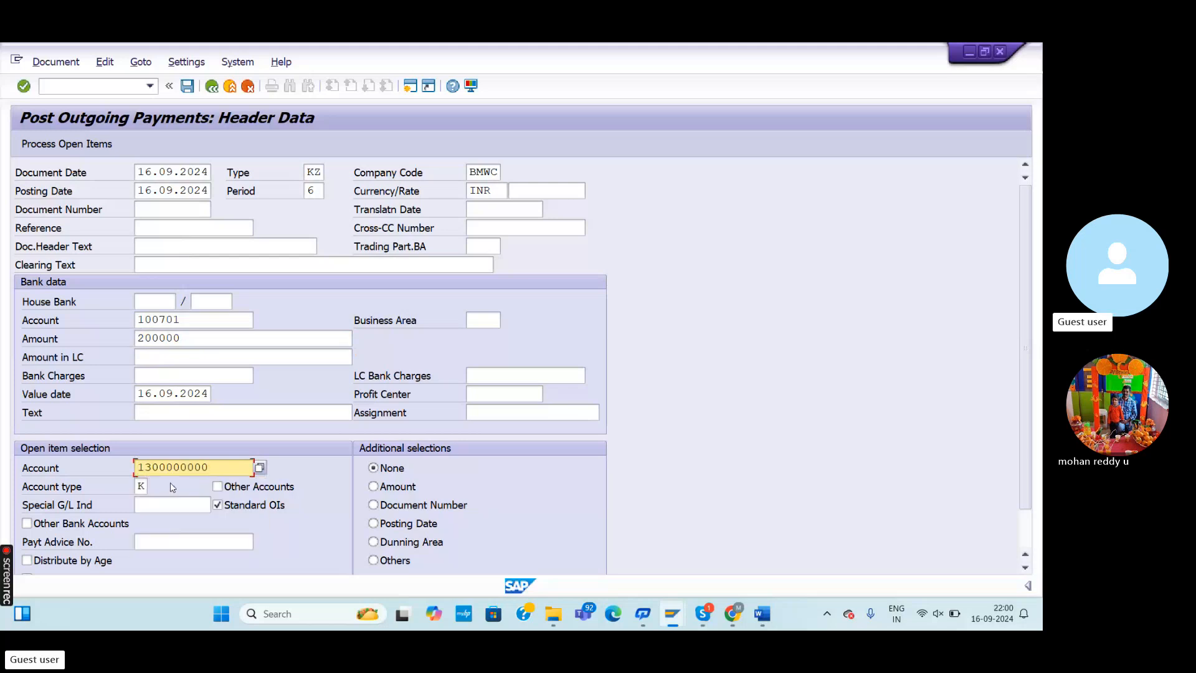
pyautogui.press('Return')
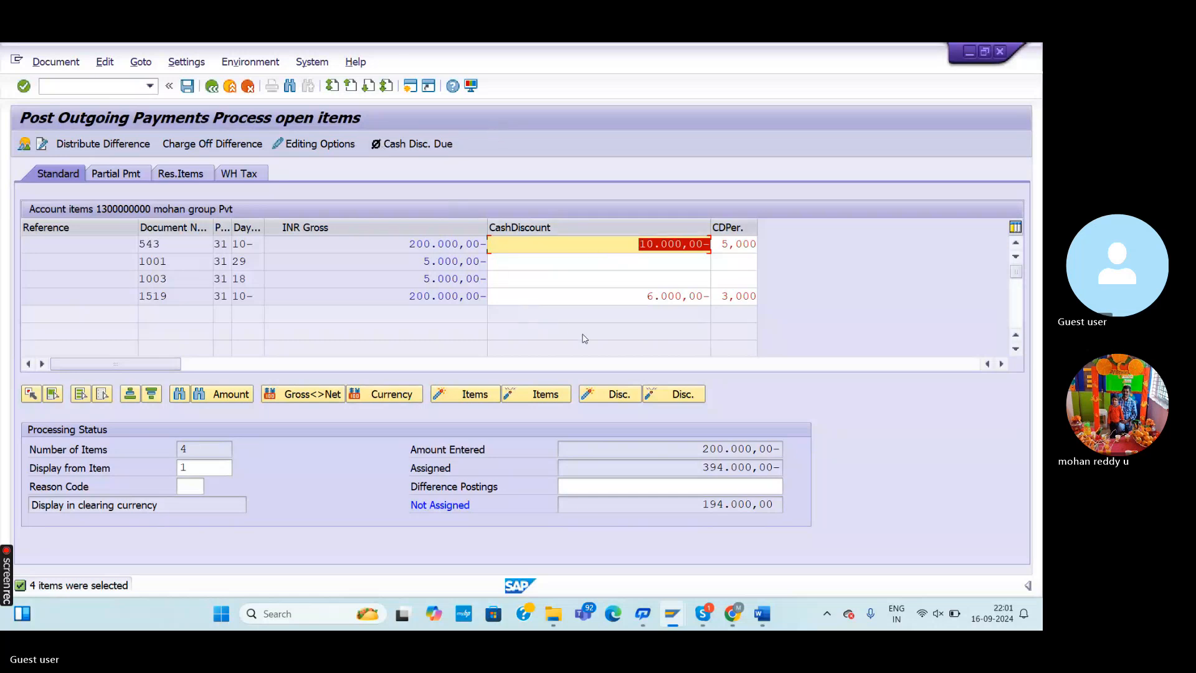
# Deactivate the open item with the 3% cash discount, try to post the outgoing payment, and discard the entry
pyautogui.doubleClick(428, 297)
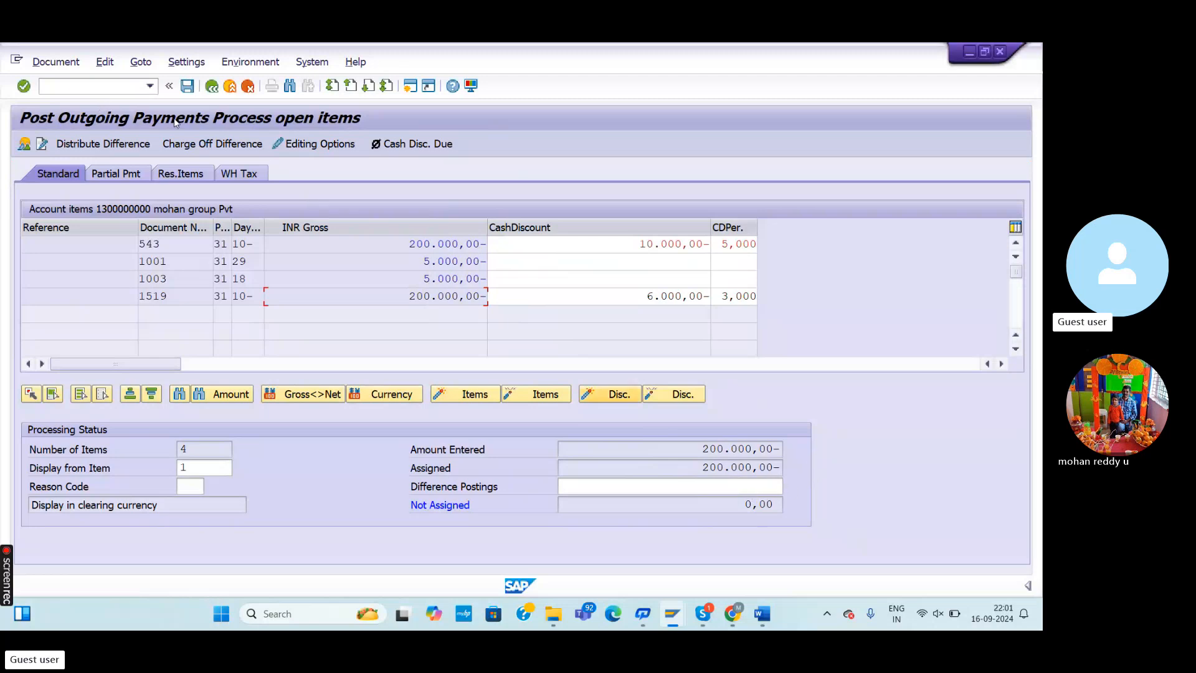
pyautogui.click(192, 87)
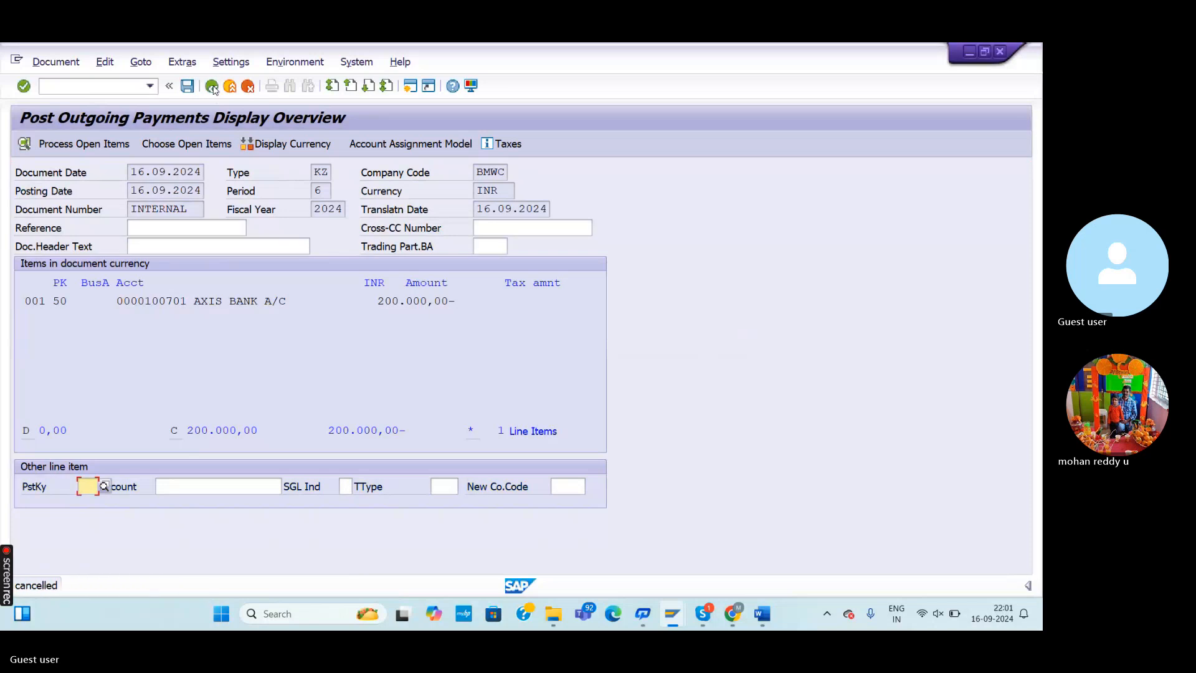
pyautogui.click(212, 86)
pyautogui.click(300, 384)
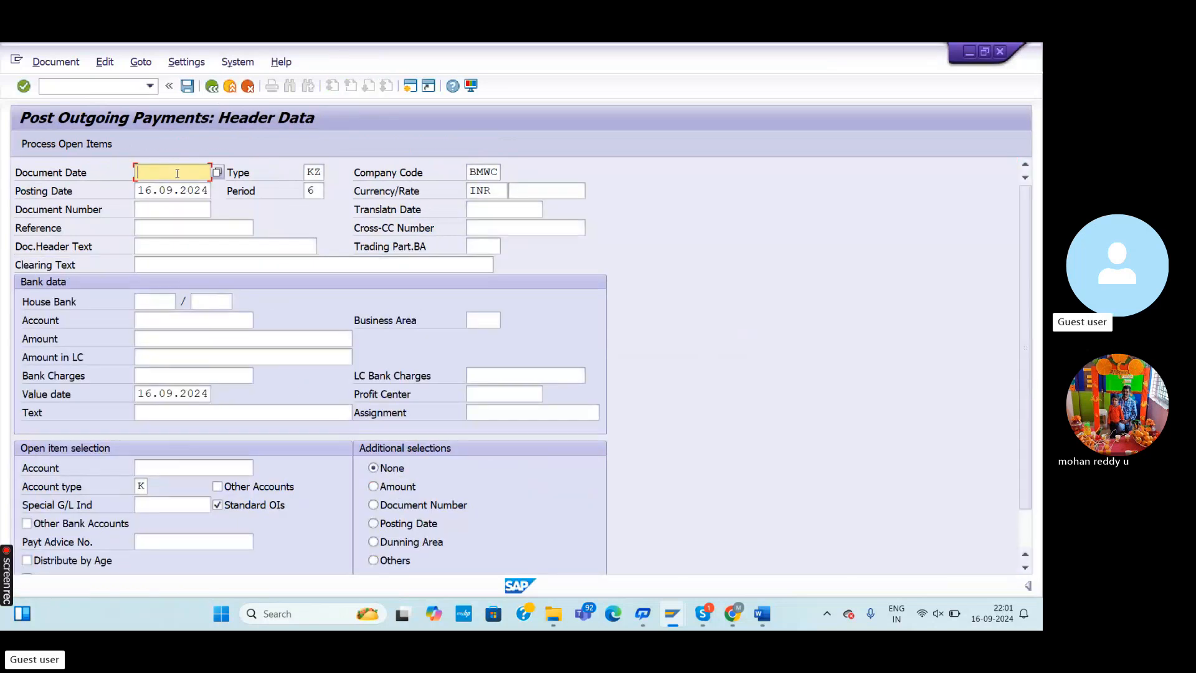
# Open a new vendor invoice with transaction FB60 and choose supplier MOHAN GROUP PVT from the entries starting with 13
pyautogui.click(122, 88)
pyautogui.write('/n')
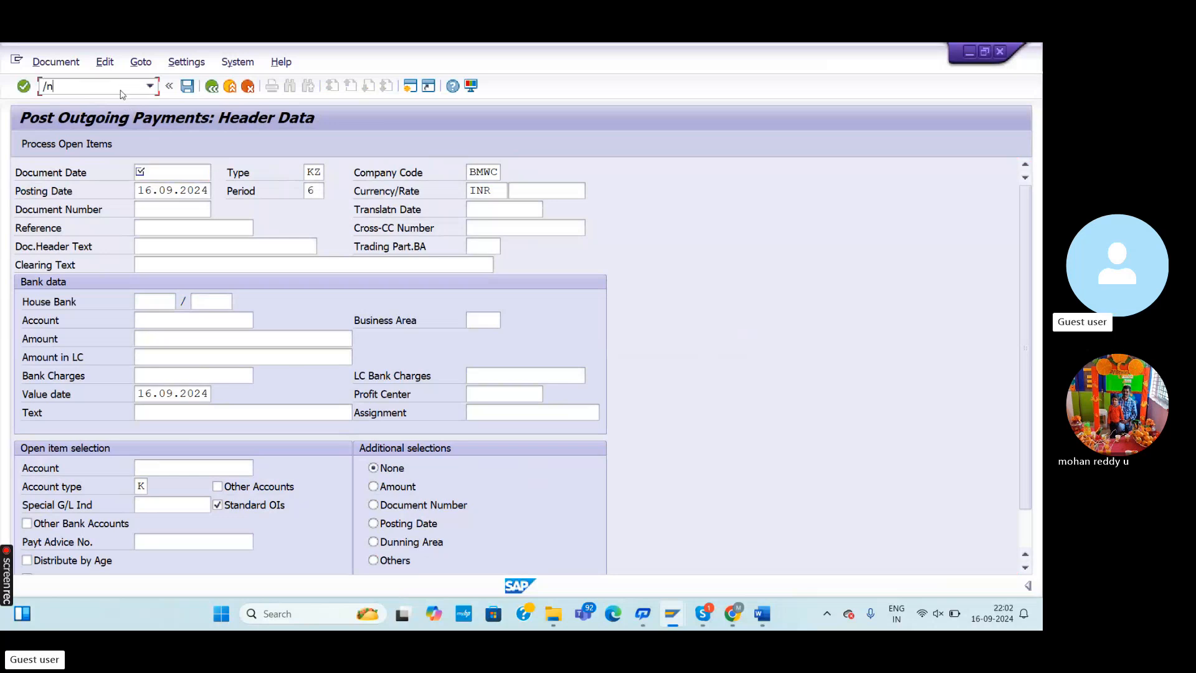
pyautogui.write('fb60')
pyautogui.press('Return')
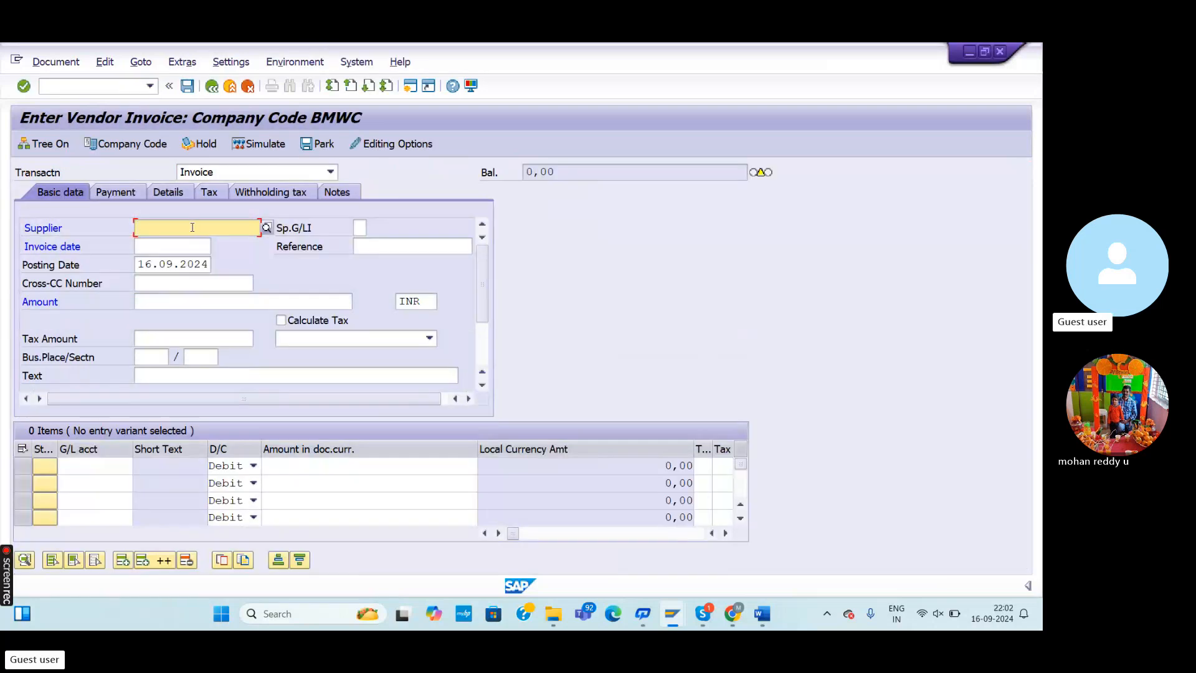
pyautogui.write('13')
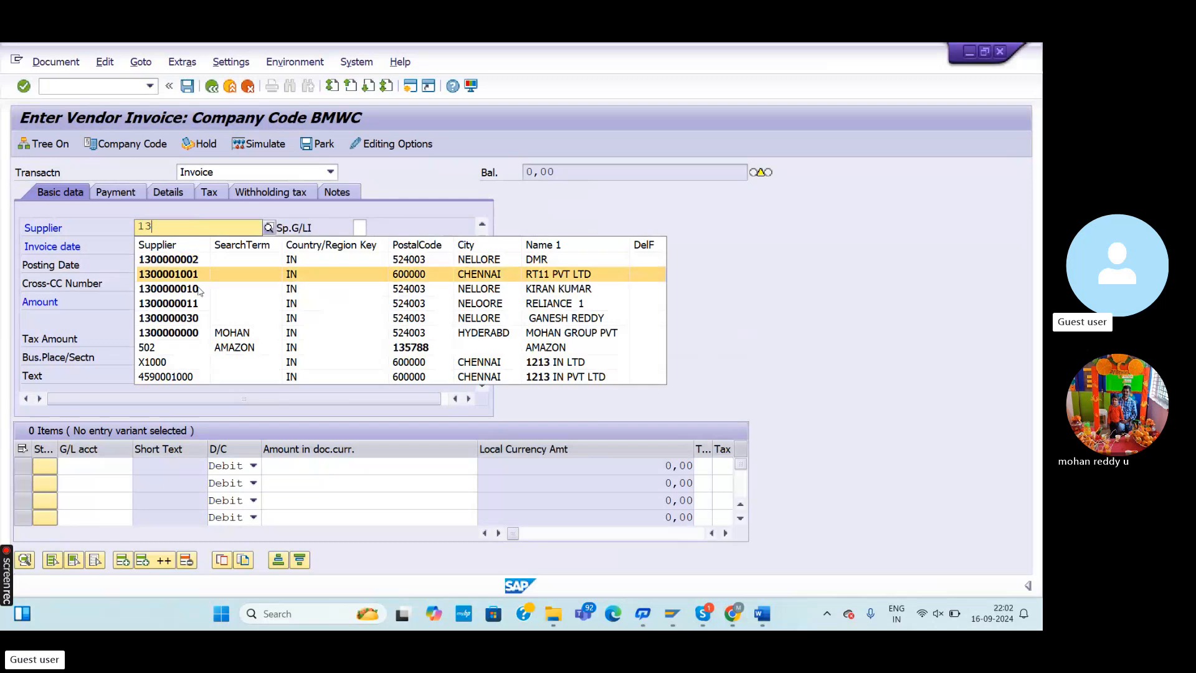
pyautogui.click(198, 332)
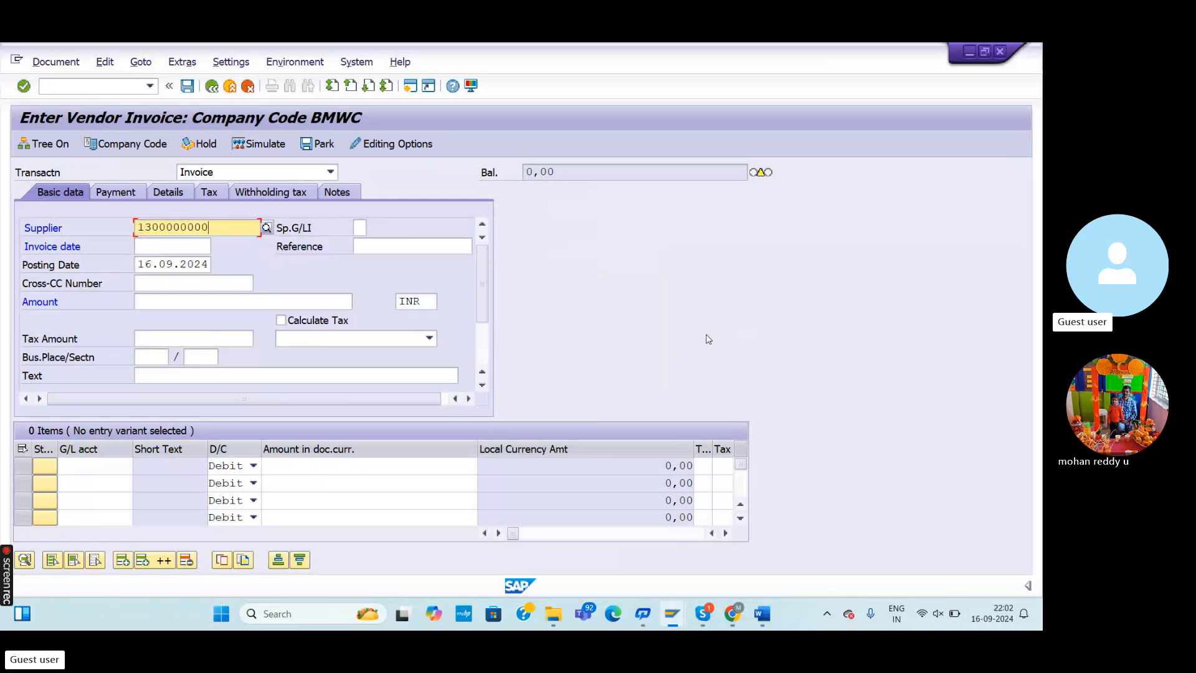
pyautogui.press('Return')
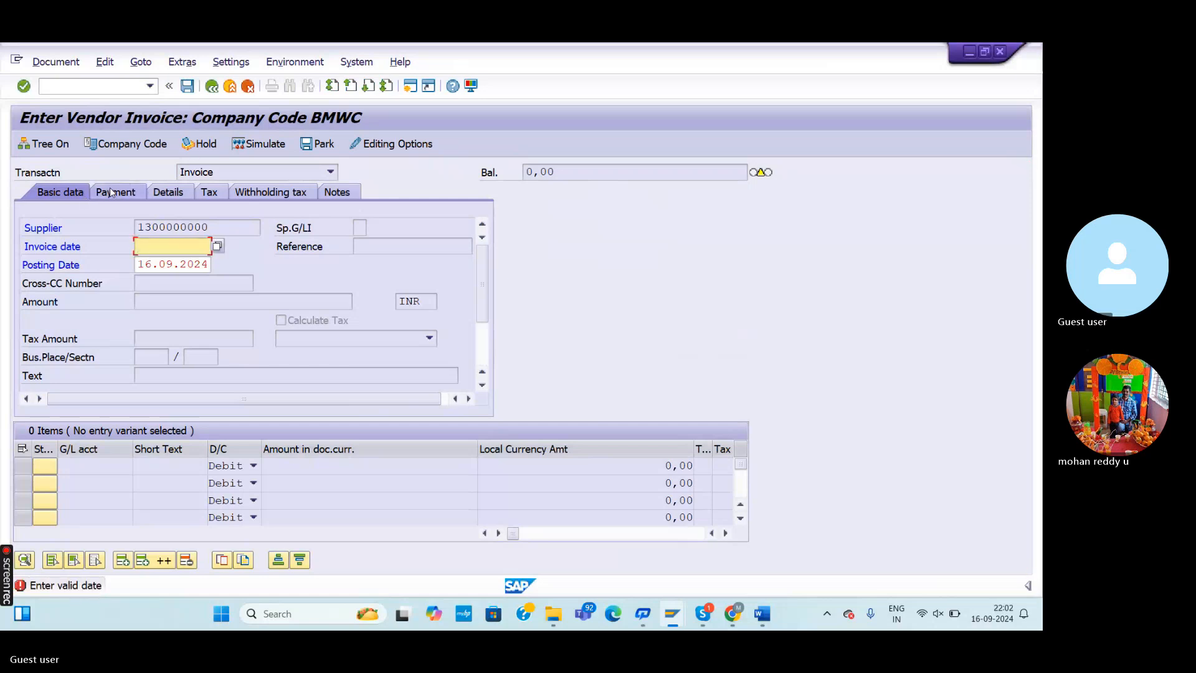
# Set the invoice date to 16.09.2024, acknowledge the down payment notice, and check the vendor's payment terms
pyautogui.write('16.09.202')
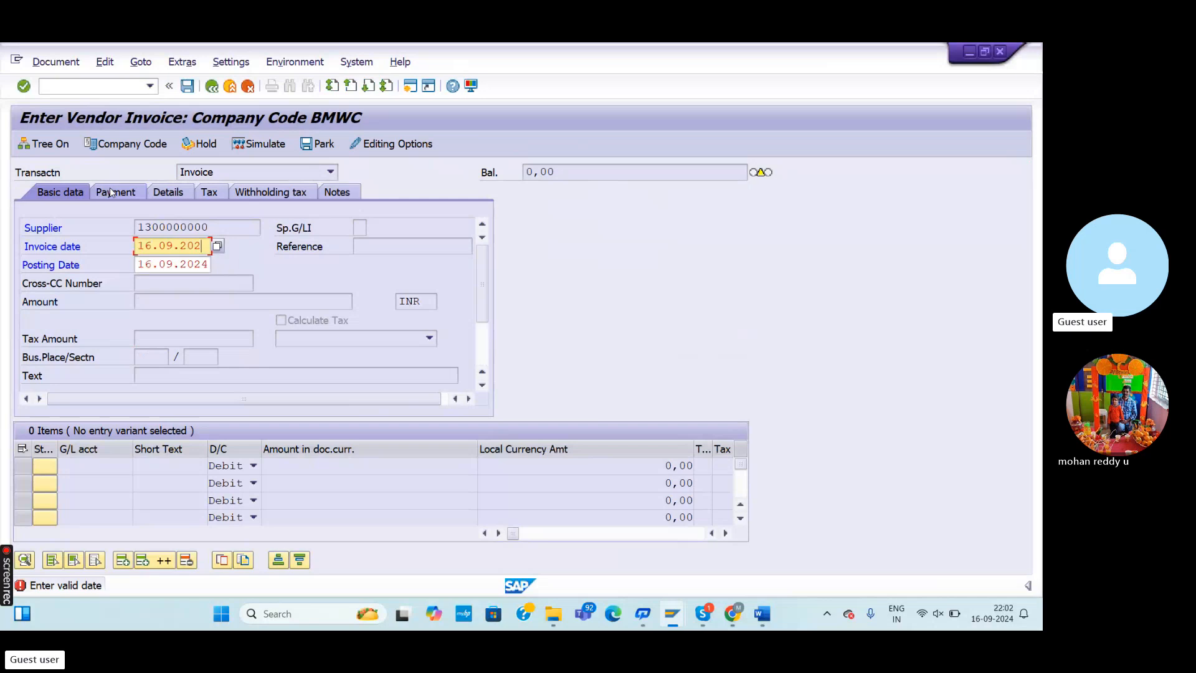
pyautogui.write('4')
pyautogui.press('Return')
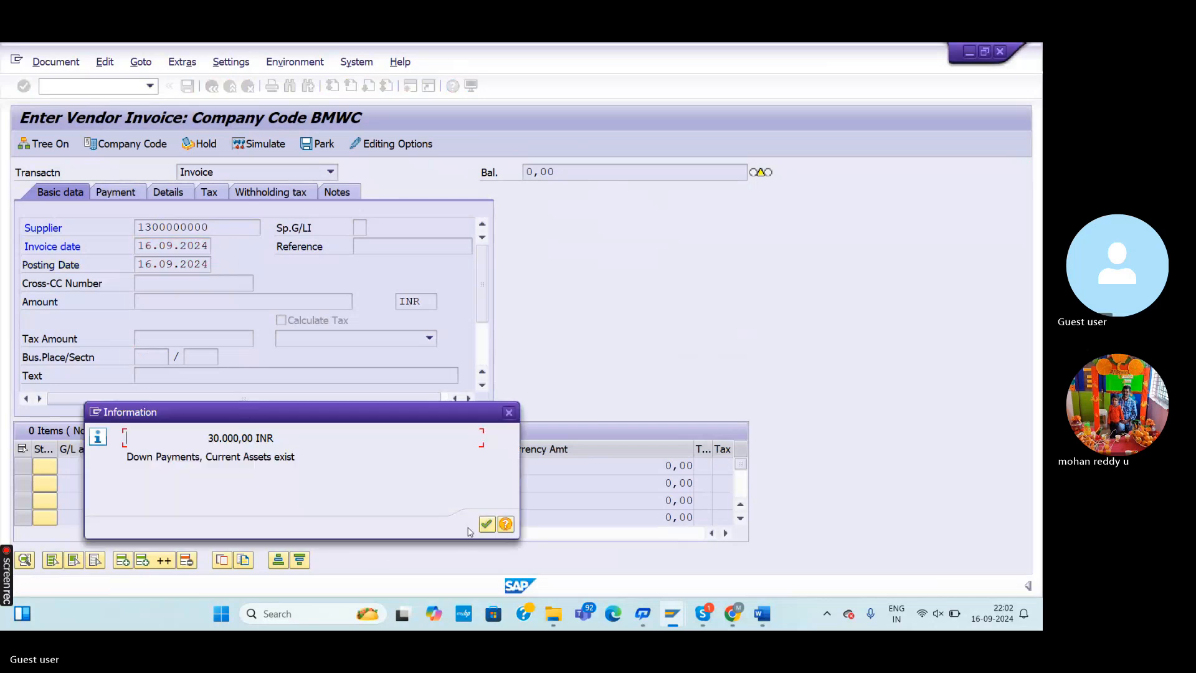
pyautogui.click(486, 524)
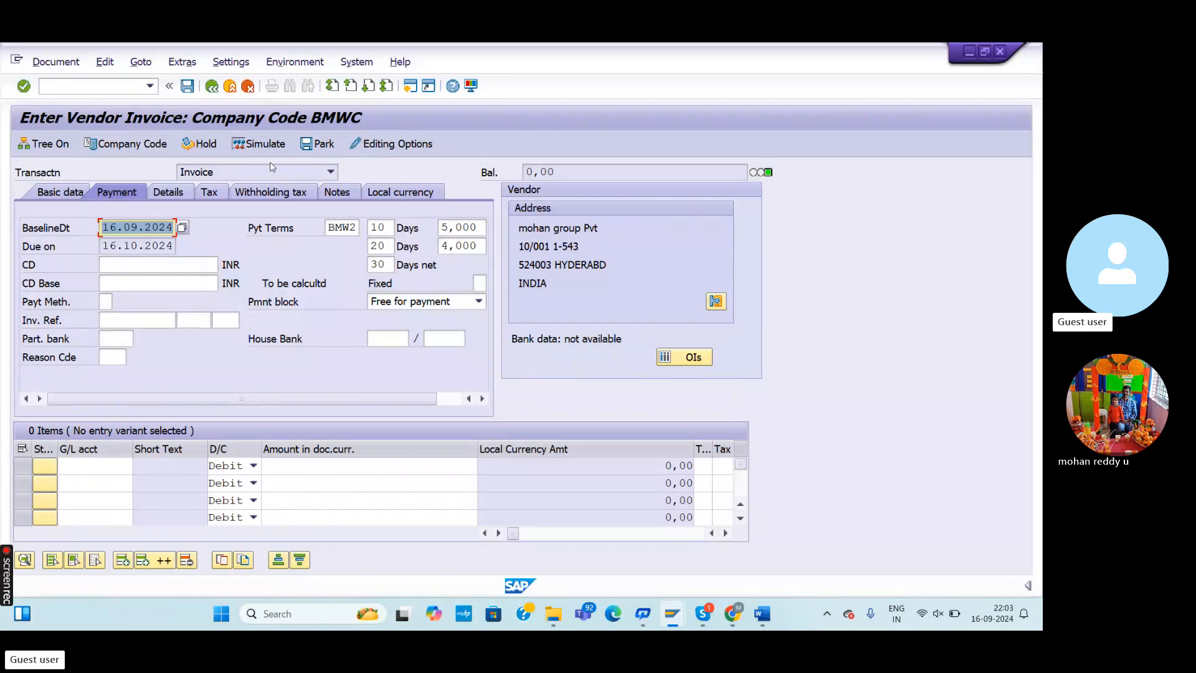
# Open outgoing payment posting with transaction F-53, set the document date to 16.09.2024, and choose AXIS BANK A/C as the bank account
pyautogui.click(150, 86)
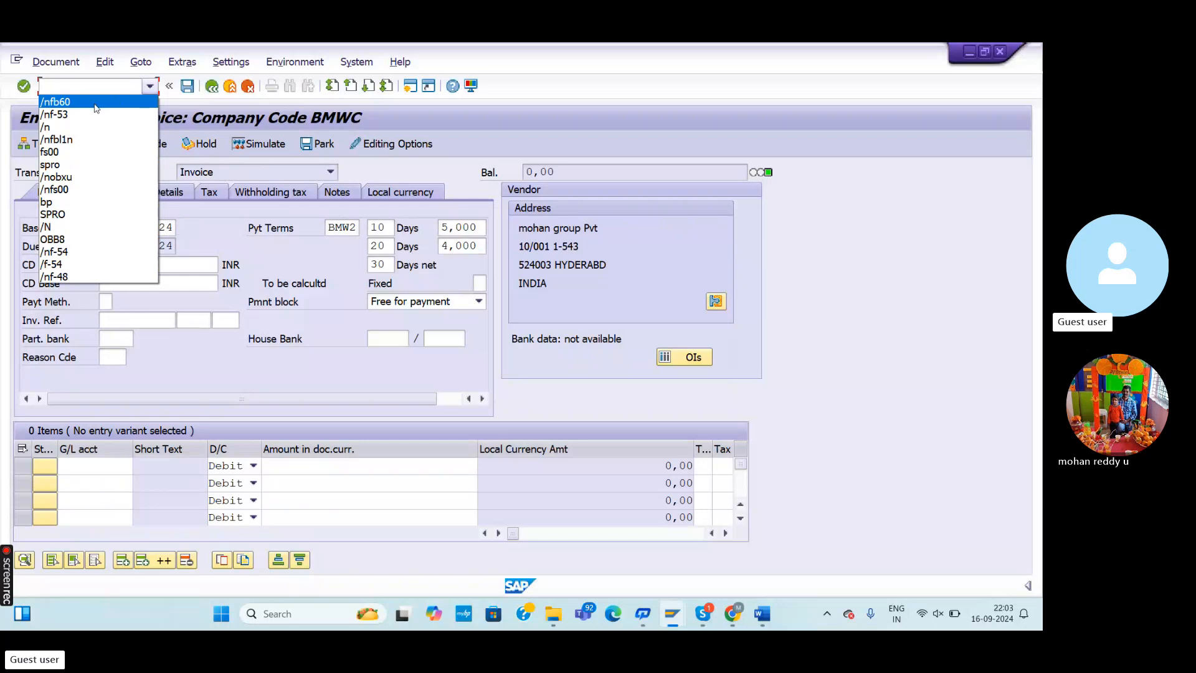
pyautogui.click(84, 114)
pyautogui.press('Return')
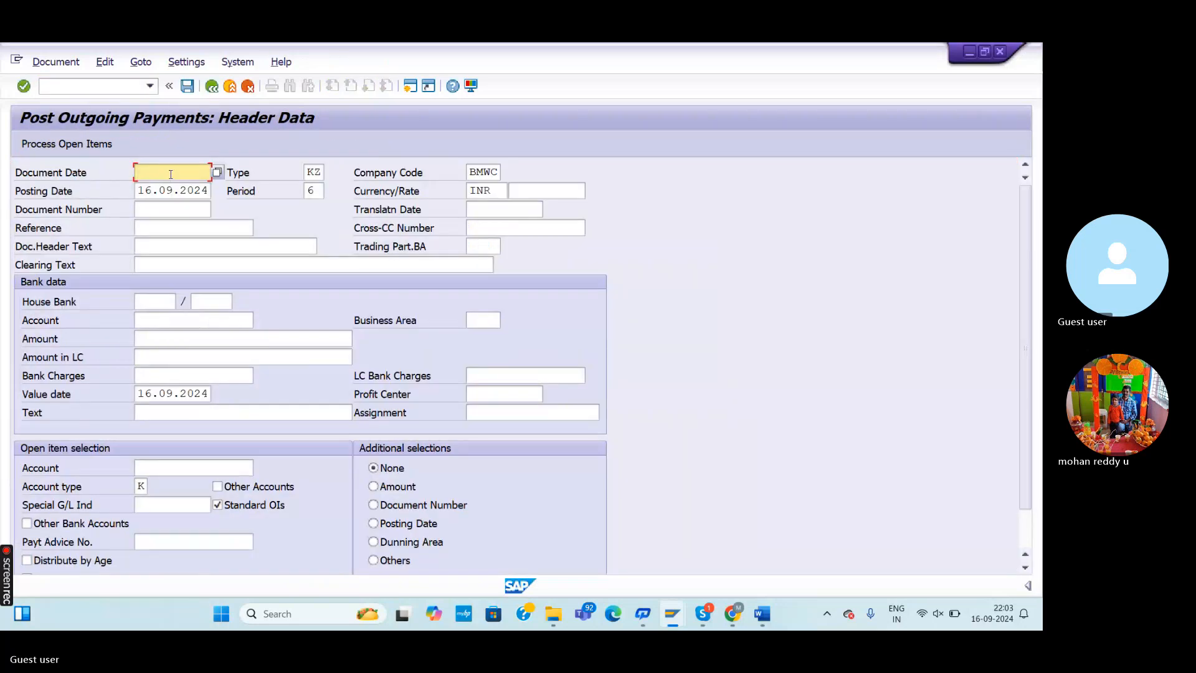
pyautogui.write('16.09.2024')
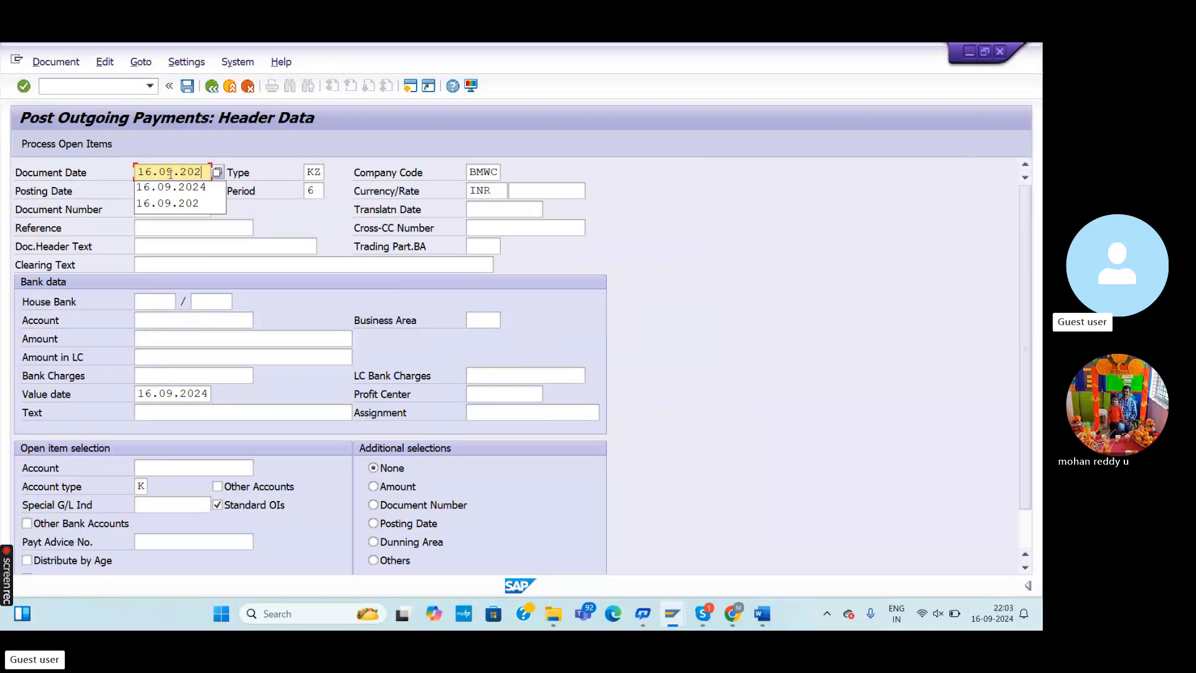
pyautogui.click(171, 320)
pyautogui.click(259, 319)
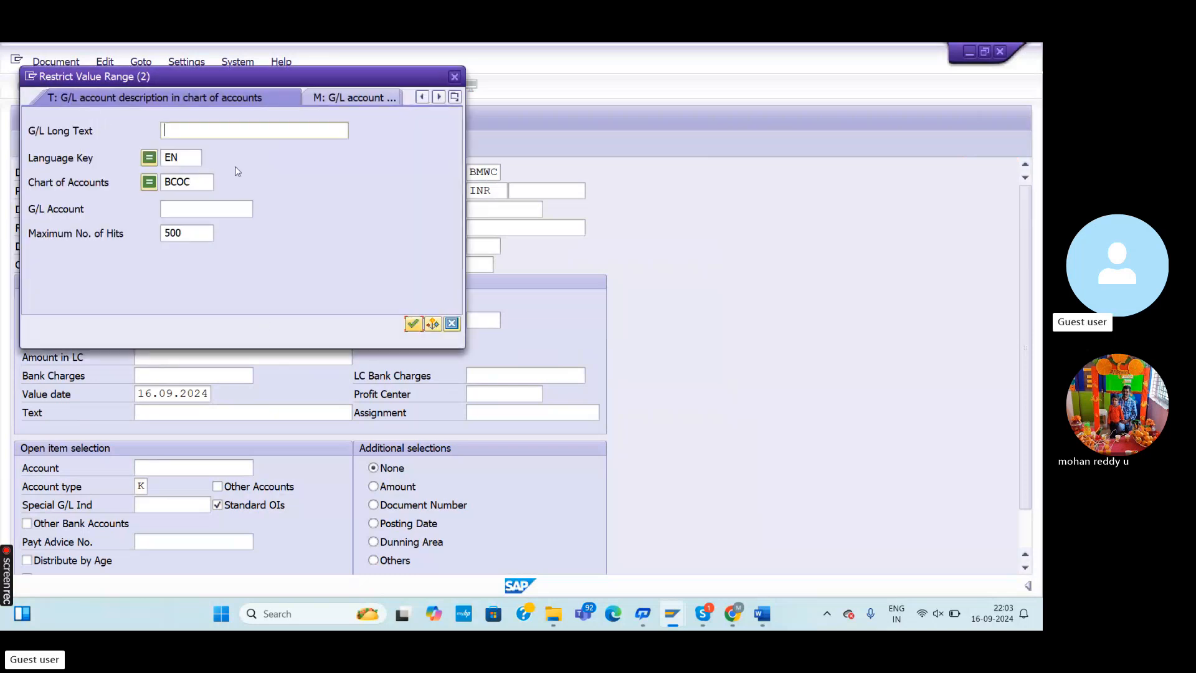
pyautogui.click(412, 323)
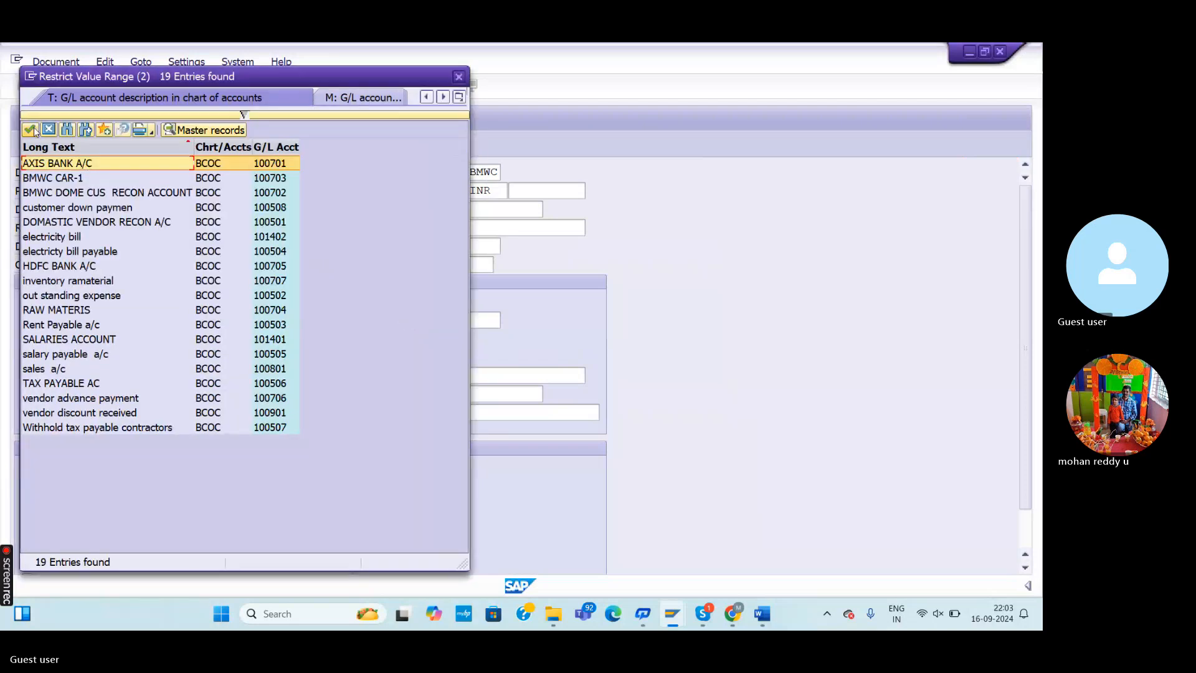
pyautogui.press('Return')
# Enter VENDOR INVOICE CLEARING as the payment text and select the mohan group Pvt vendor account for open item selection
pyautogui.click(163, 411)
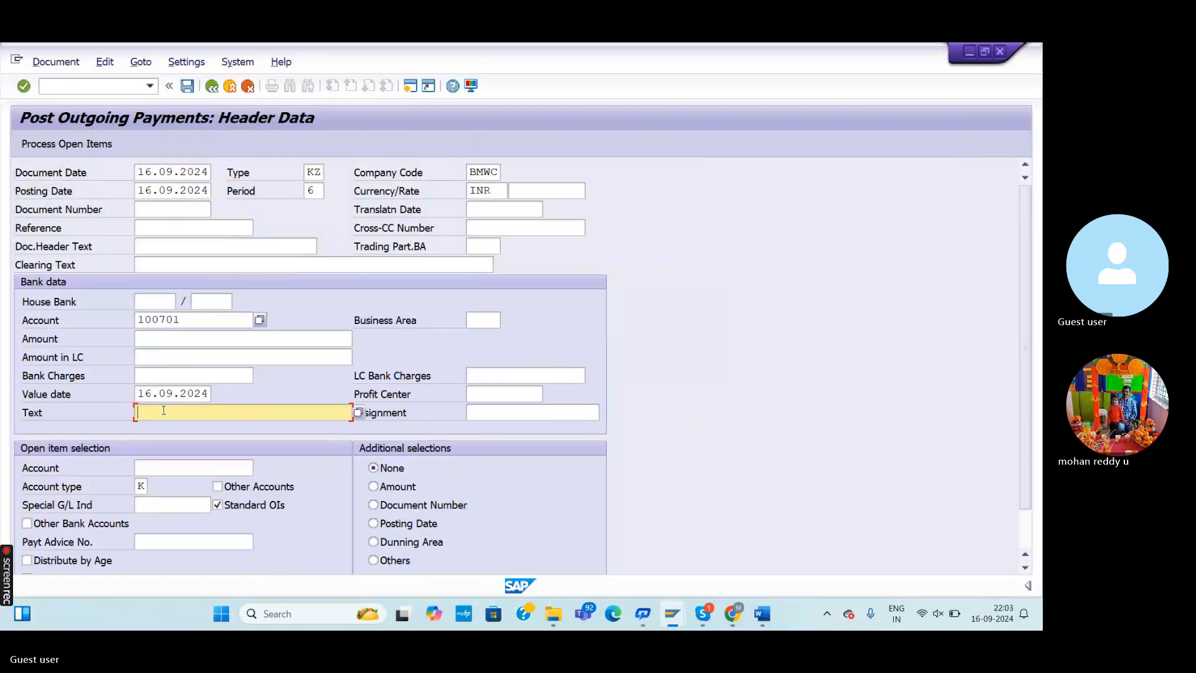
pyautogui.write('vendor invoice clearing')
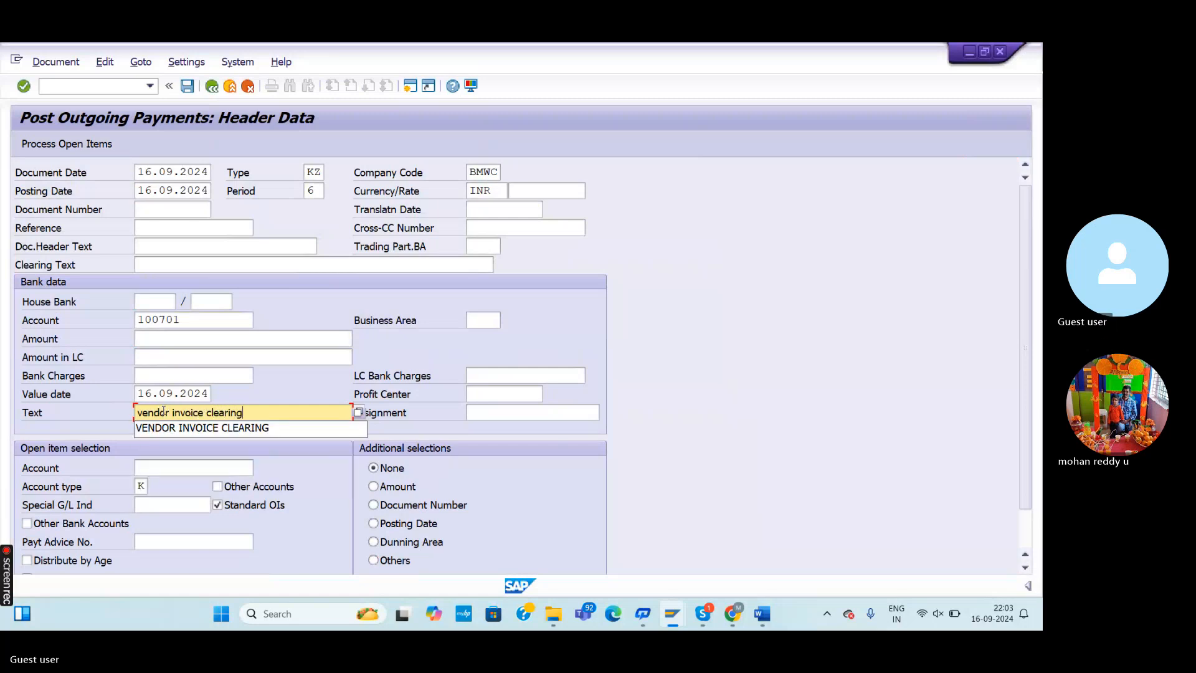
pyautogui.click(207, 429)
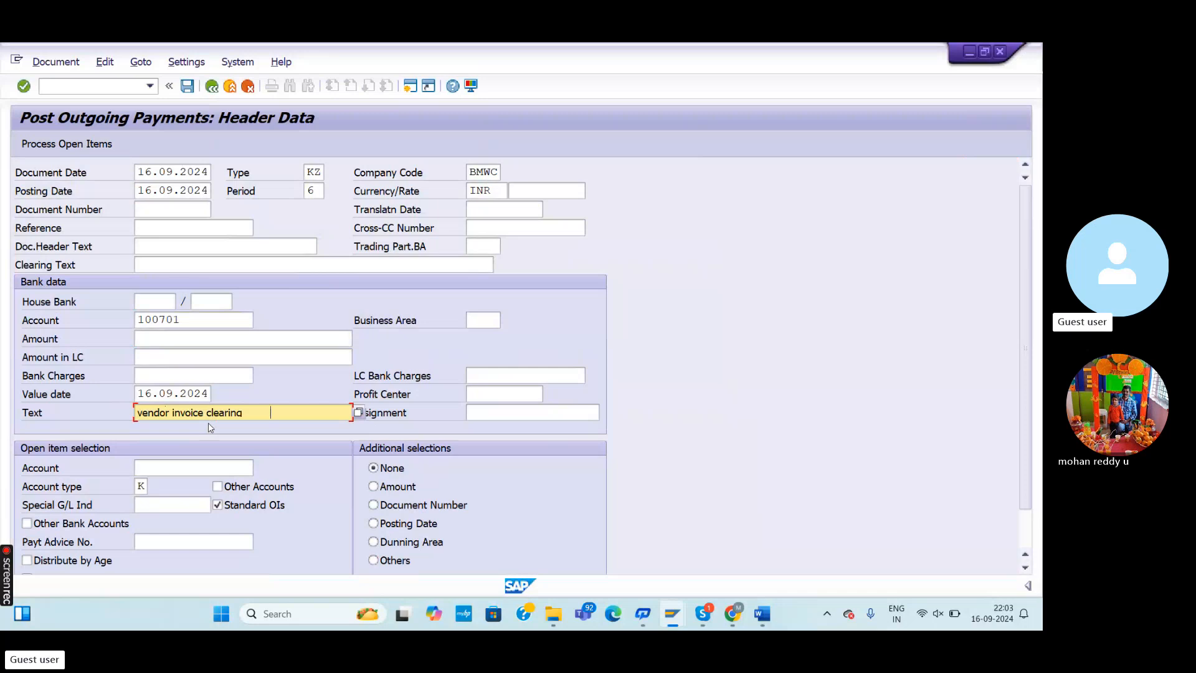
pyautogui.click(154, 469)
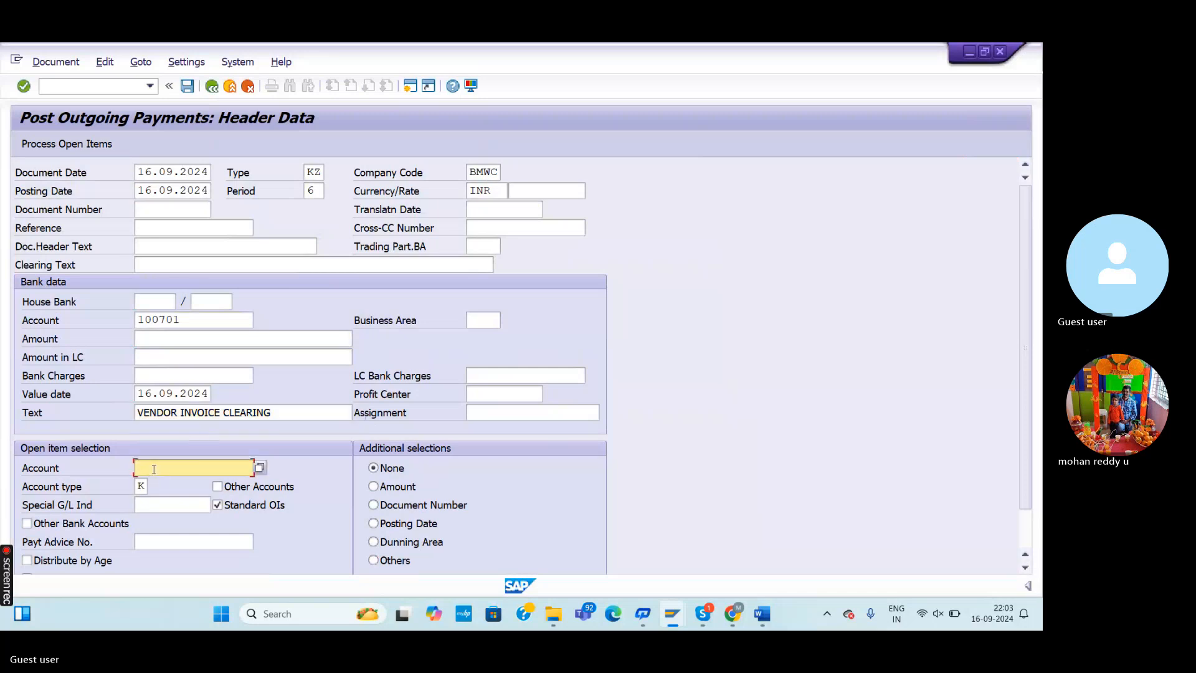
pyautogui.click(259, 467)
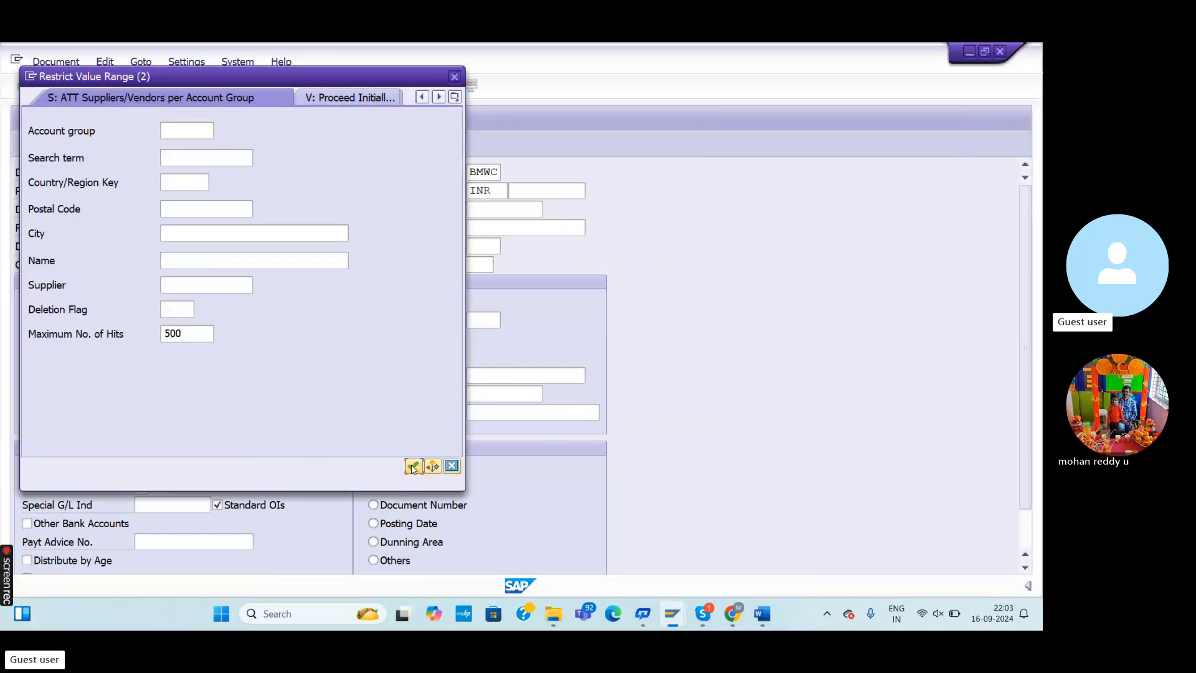
pyautogui.click(451, 466)
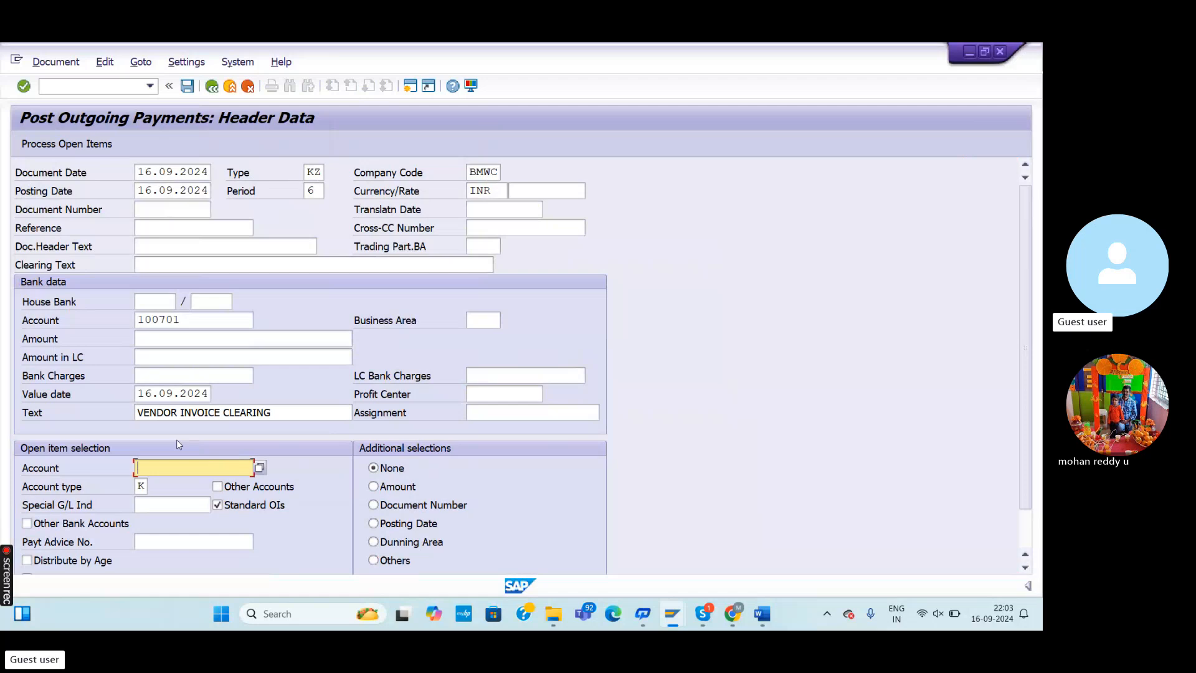
pyautogui.write('1300')
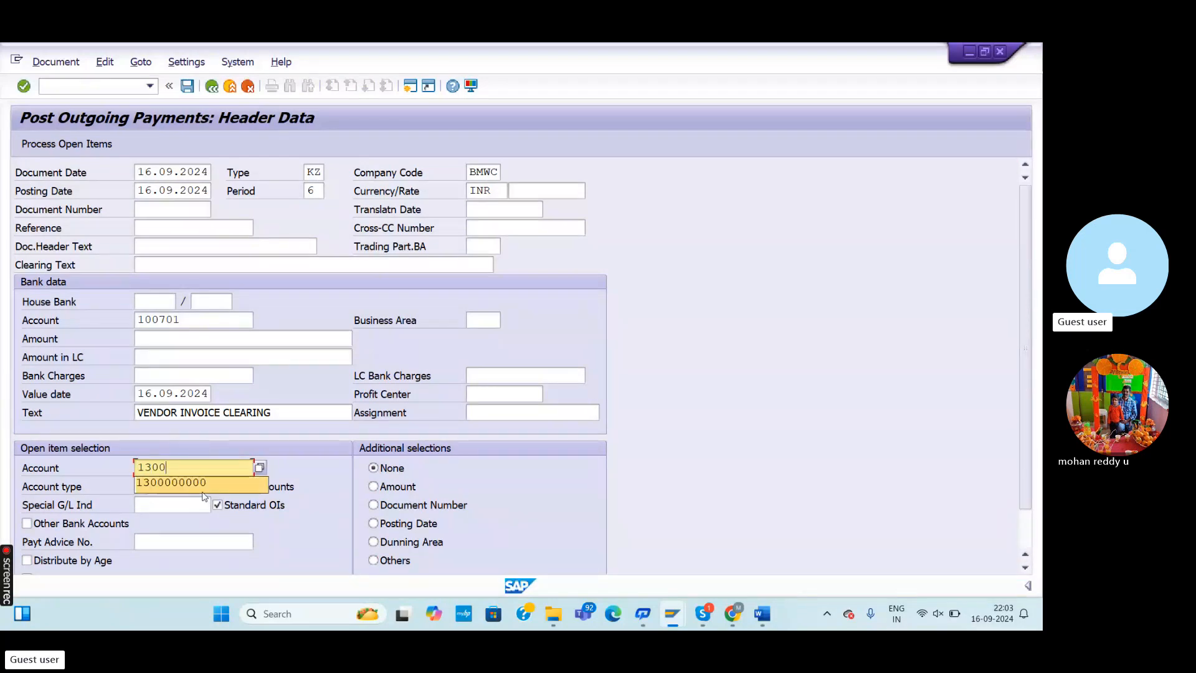
pyautogui.click(180, 485)
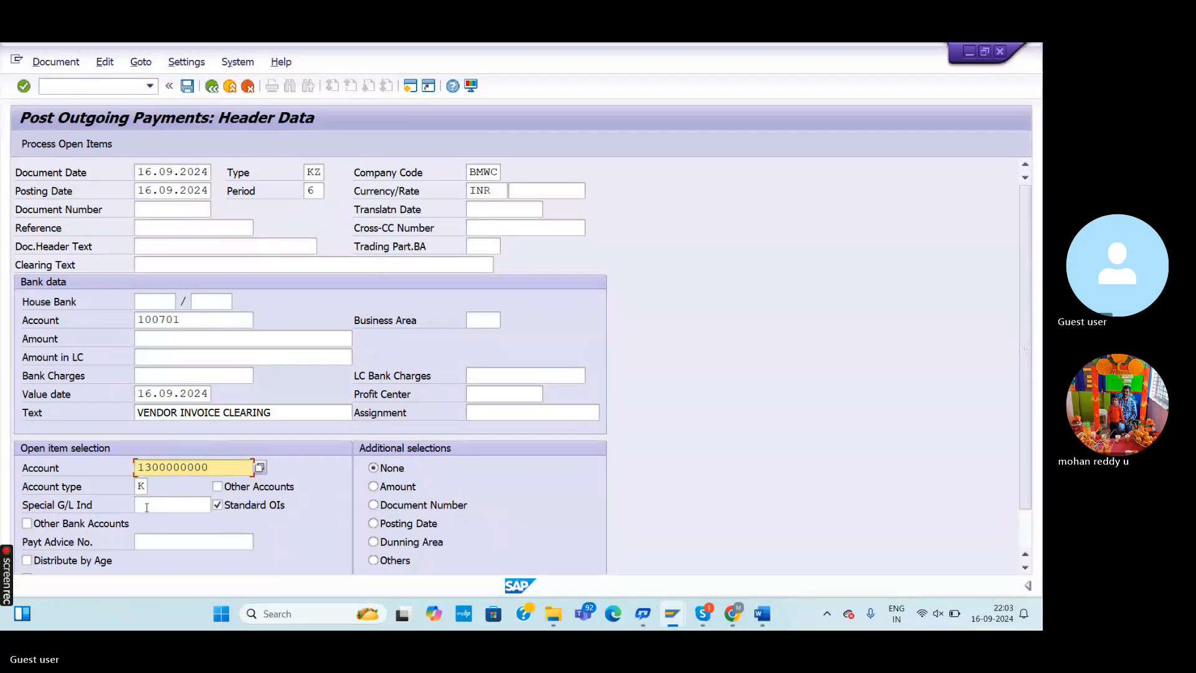
# Enter a payment amount of 190000 and load the vendor's open items
pyautogui.press('Return')
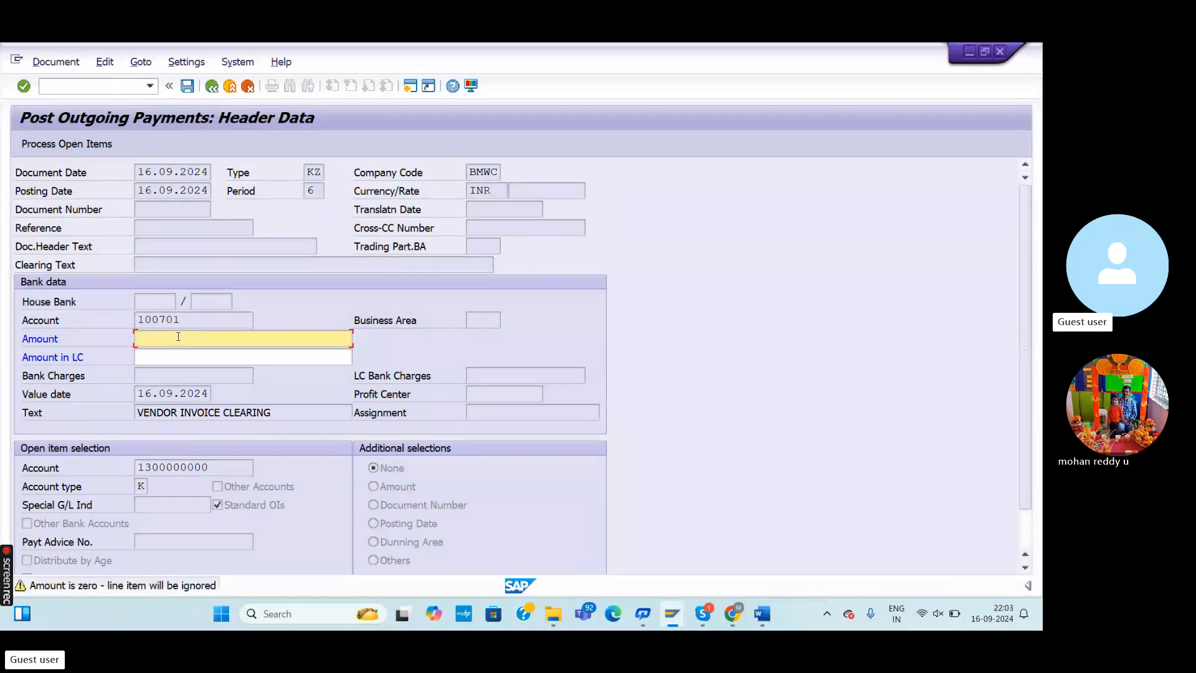
pyautogui.write('190000')
pyautogui.press('Return')
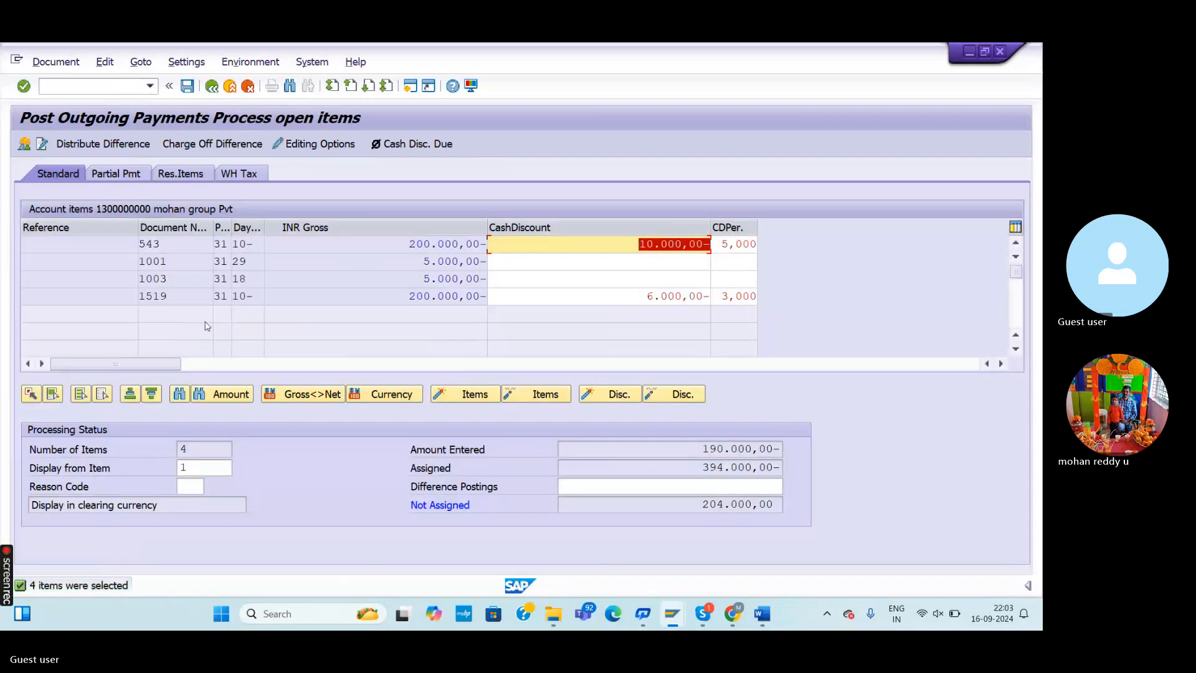
# Deactivate the open item with the 3% cash discount and try to post the outgoing payment
pyautogui.doubleClick(407, 295)
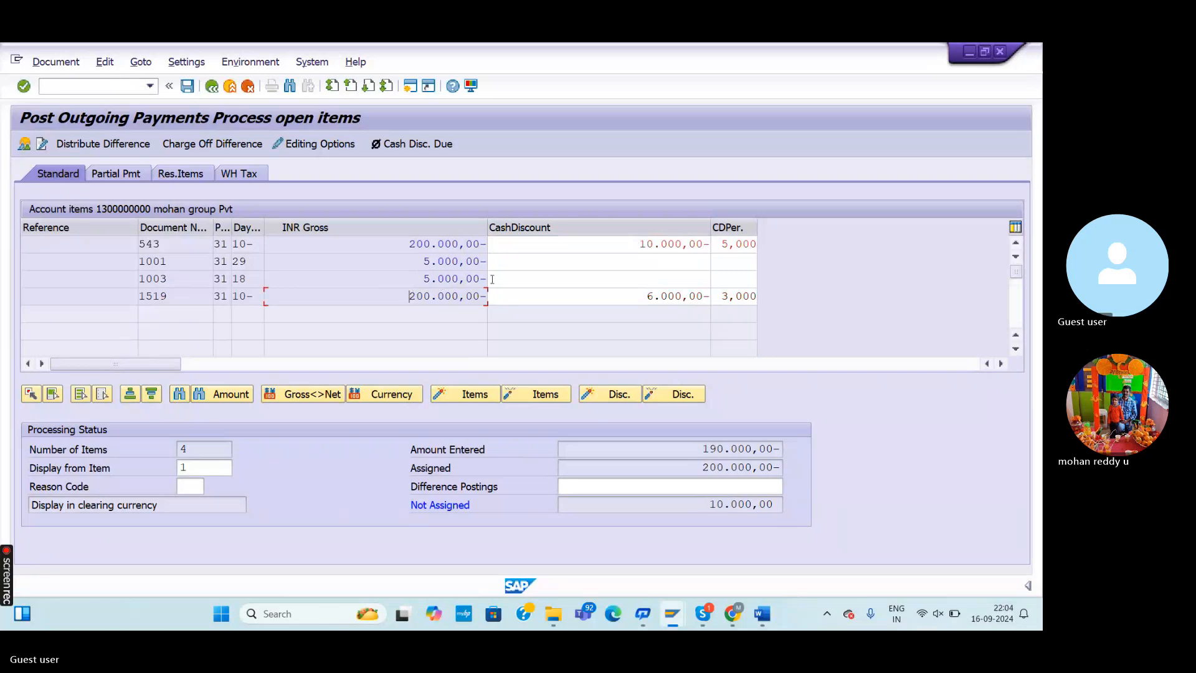
pyautogui.click(602, 243)
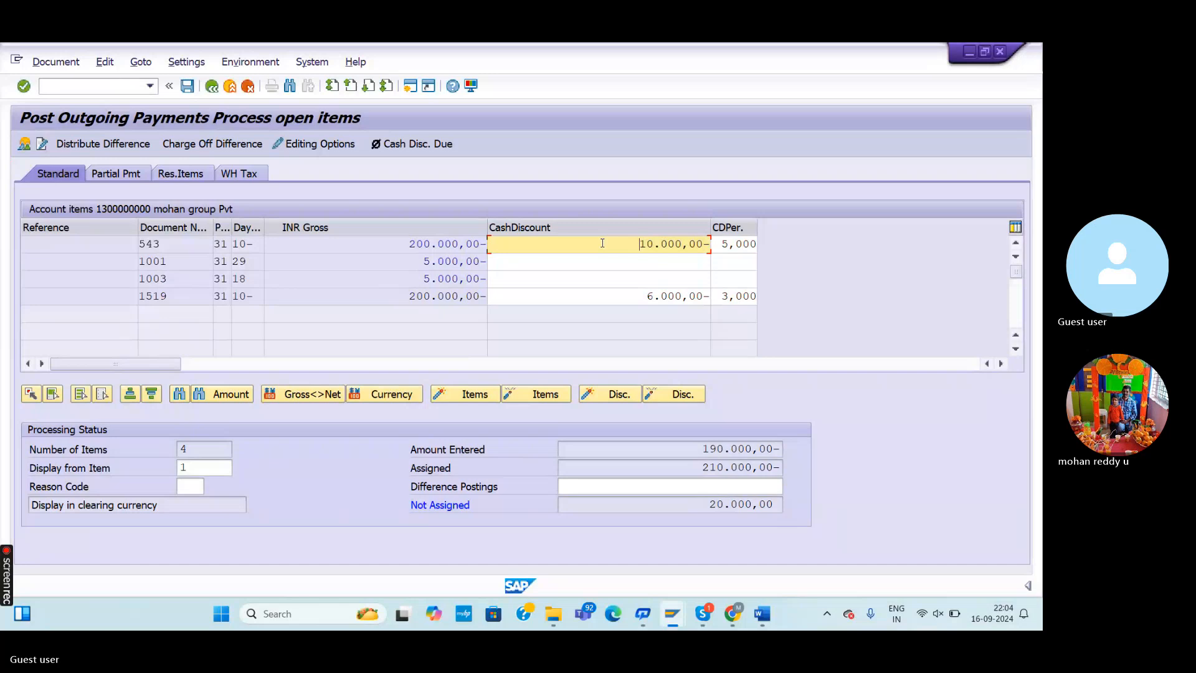
pyautogui.press('Return')
pyautogui.doubleClick(416, 245)
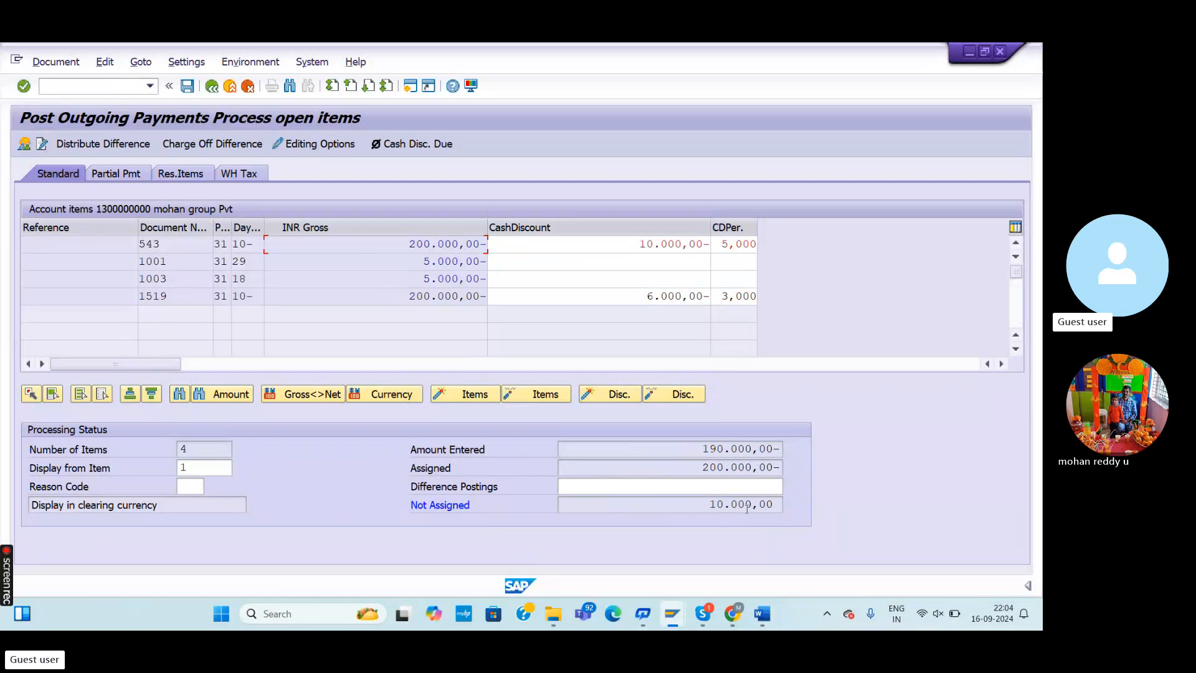
pyautogui.click(185, 89)
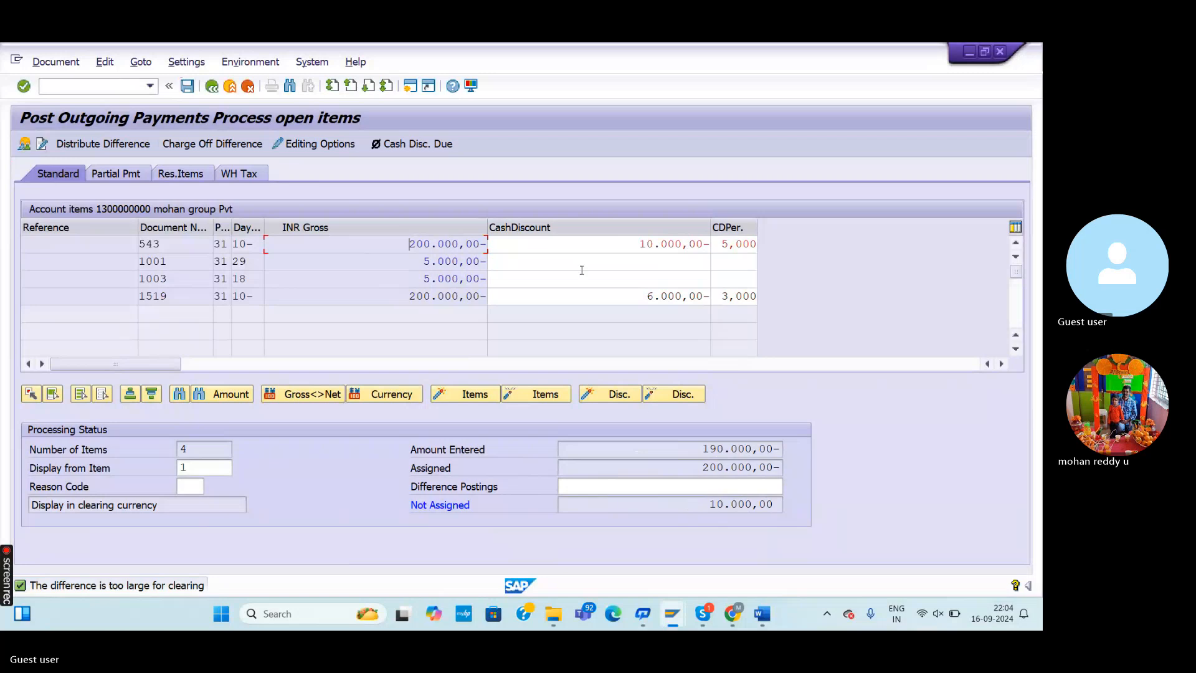
# Reselect the open item with the 5% cash discount in the standard view to recheck its assigned amount
pyautogui.doubleClick(623, 244)
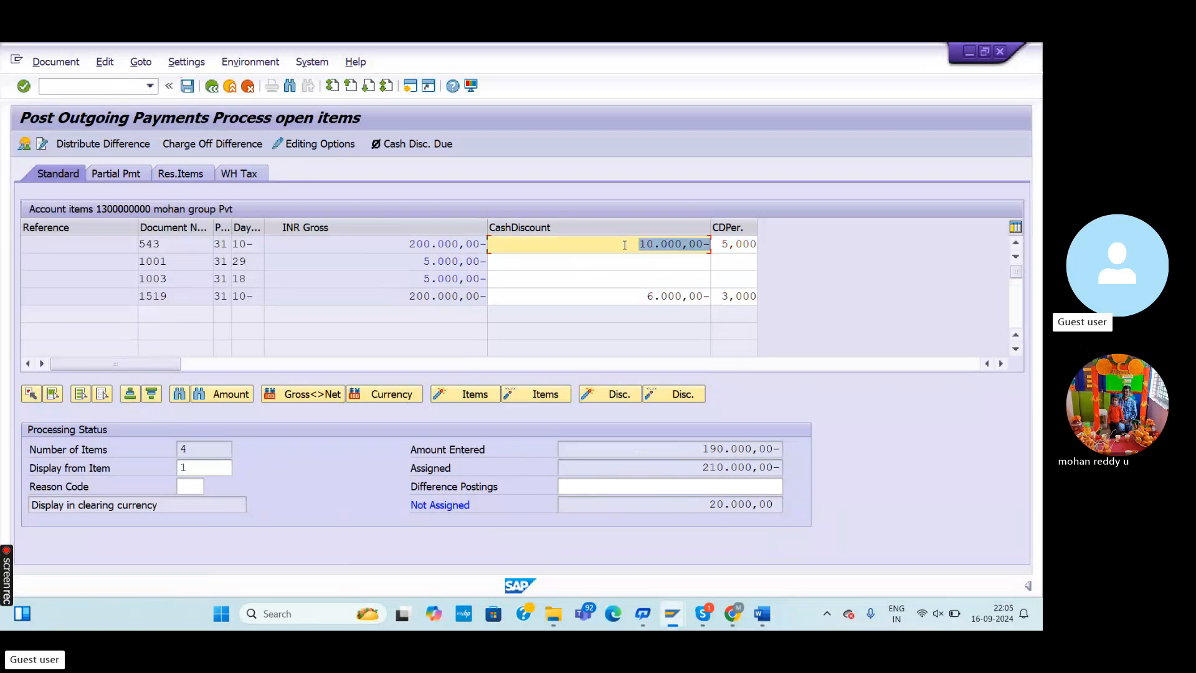
pyautogui.press('Return')
pyautogui.click(406, 245)
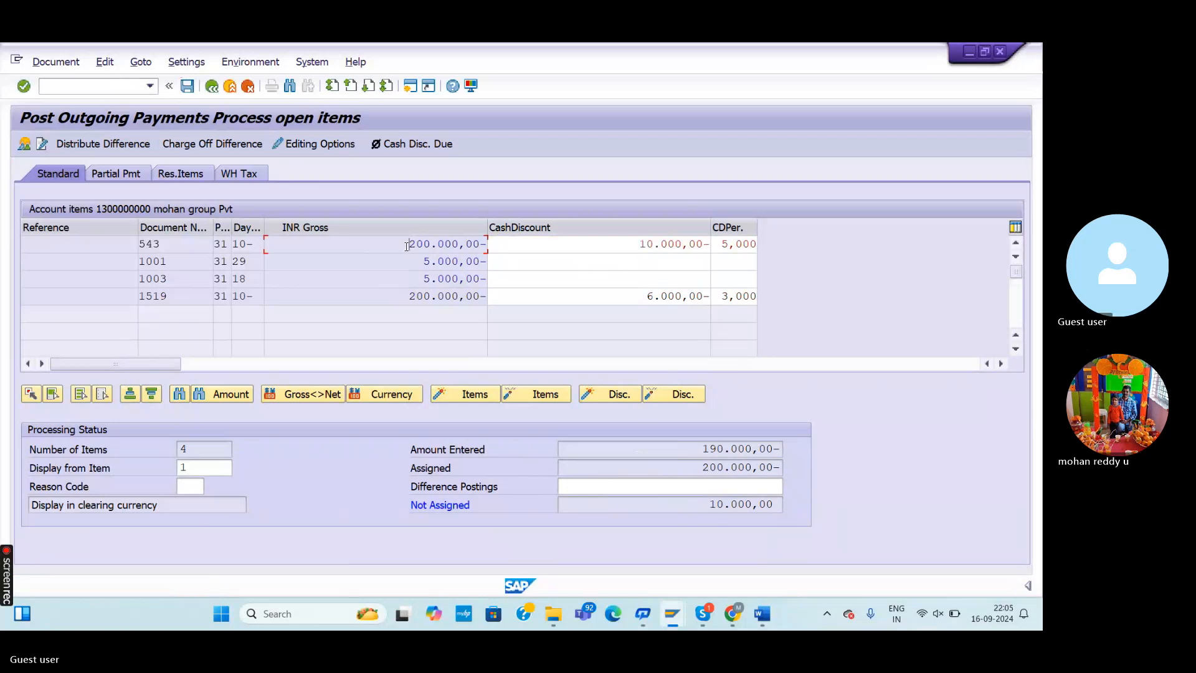
pyautogui.doubleClick(407, 245)
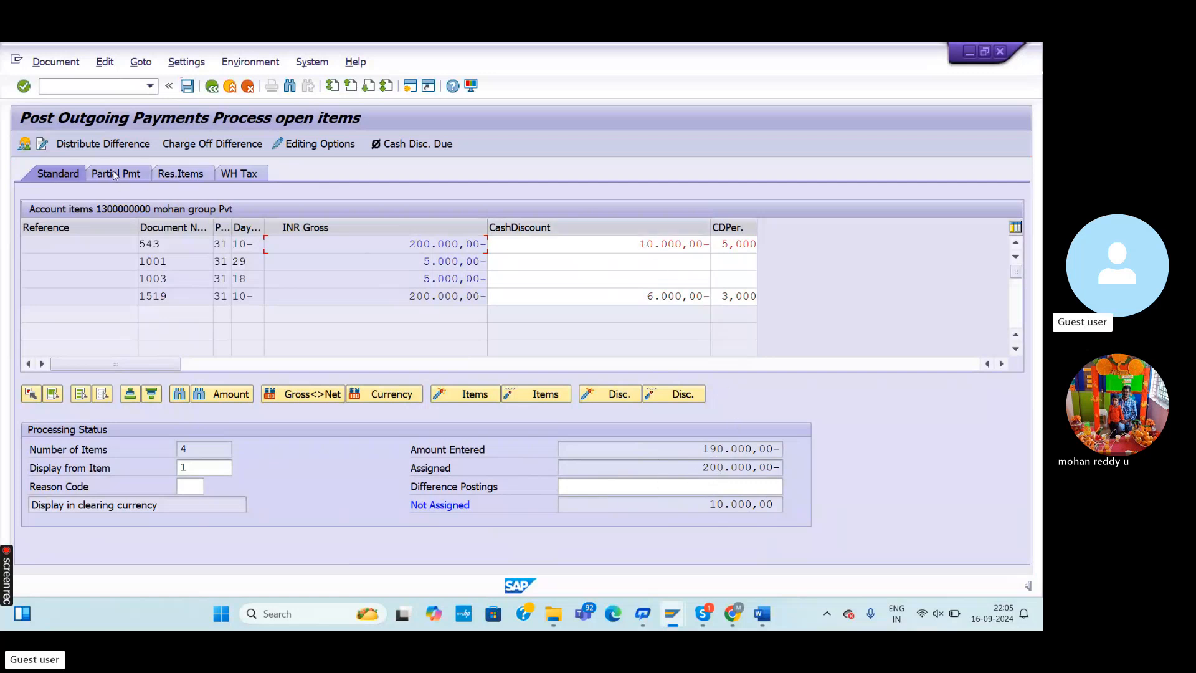
# View the open items as residual items, and deactivate and reactivate the item with the 5% discount
pyautogui.click(182, 175)
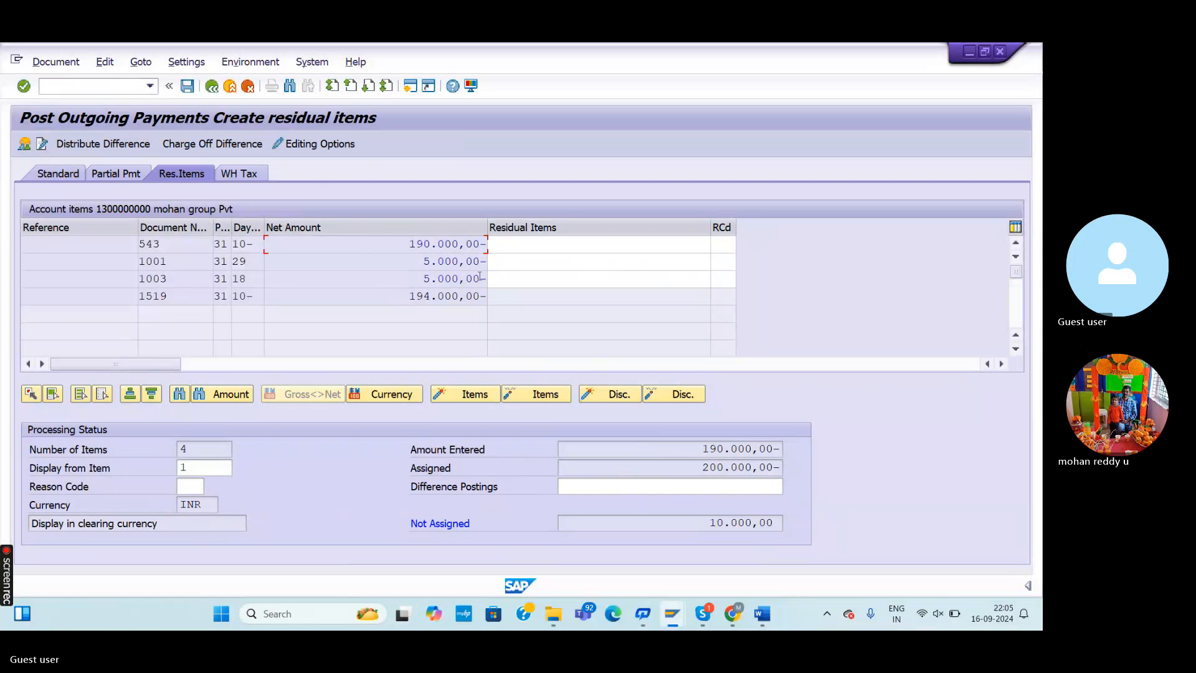
pyautogui.doubleClick(408, 243)
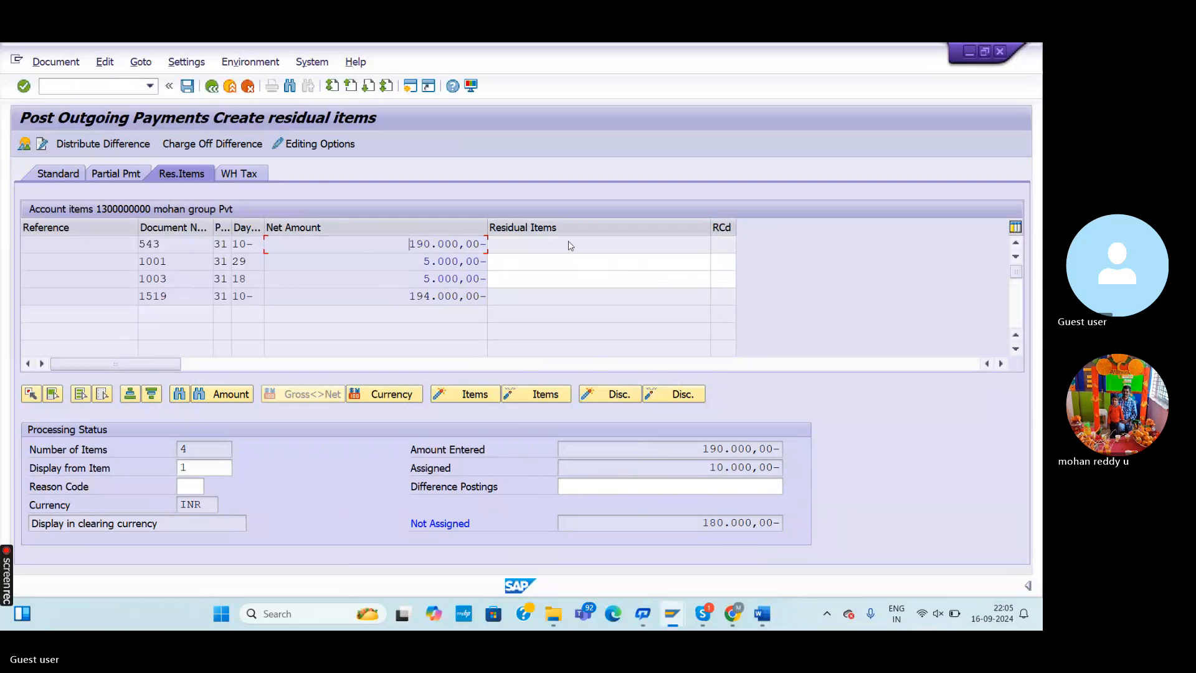
pyautogui.doubleClick(408, 243)
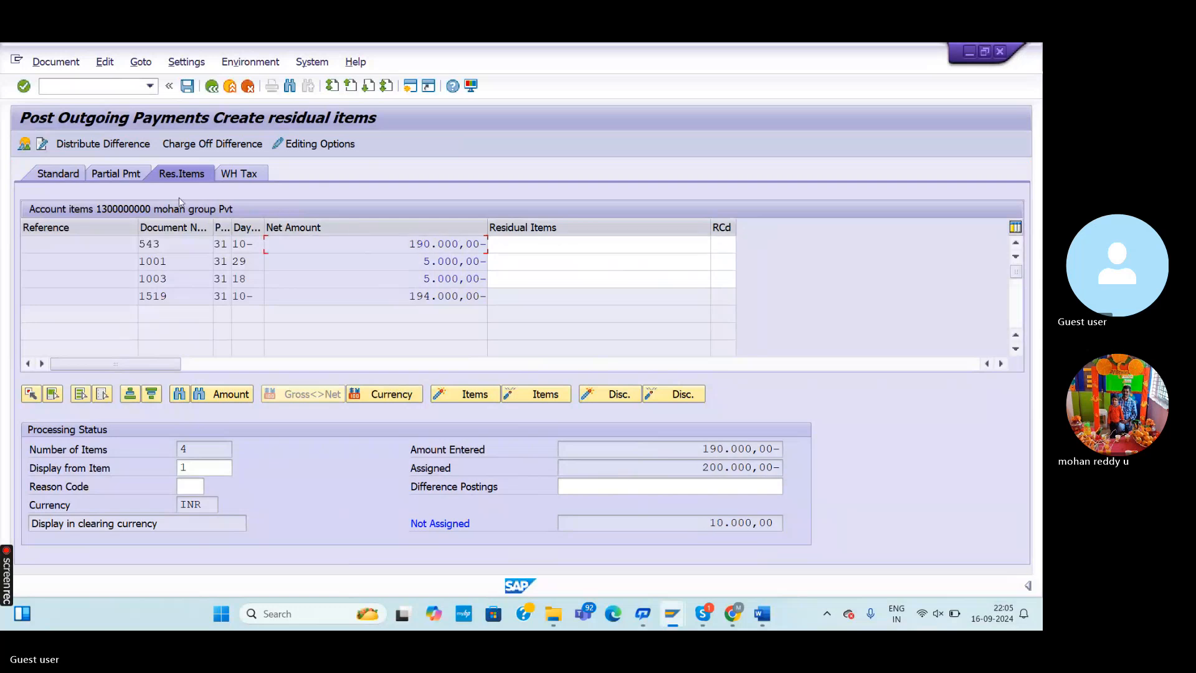
# Check the open items as partial payments, deactivating and reactivating the 190.000 item to compare the amounts
pyautogui.click(108, 177)
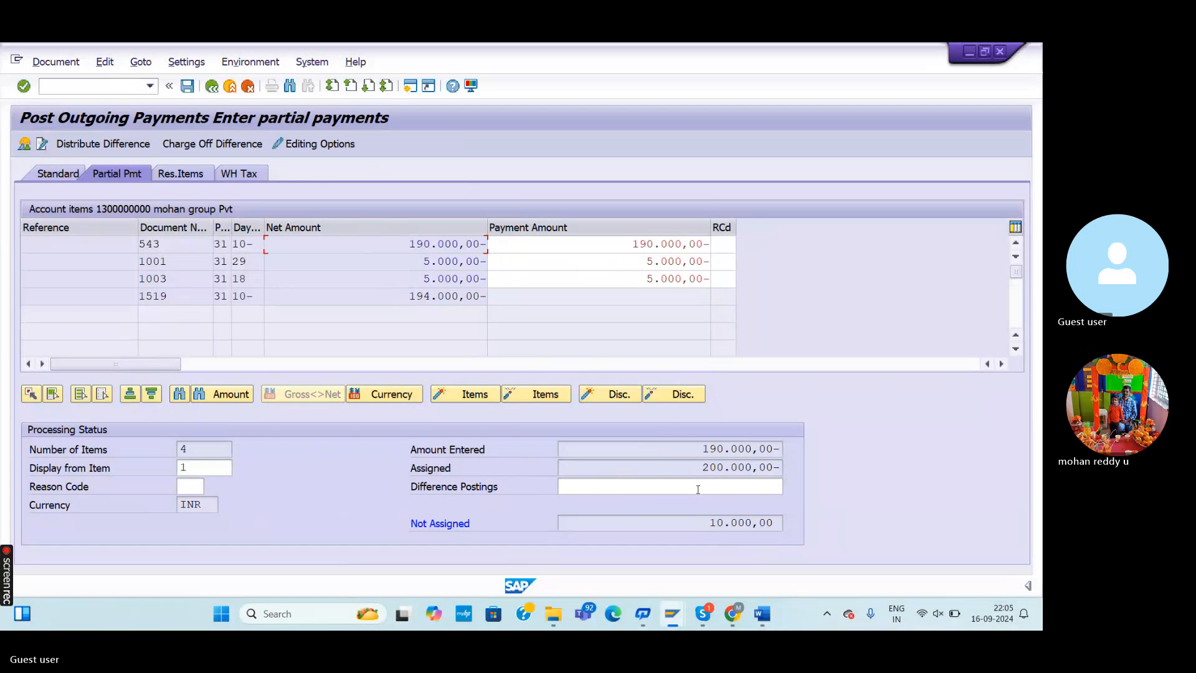
pyautogui.press('Tab')
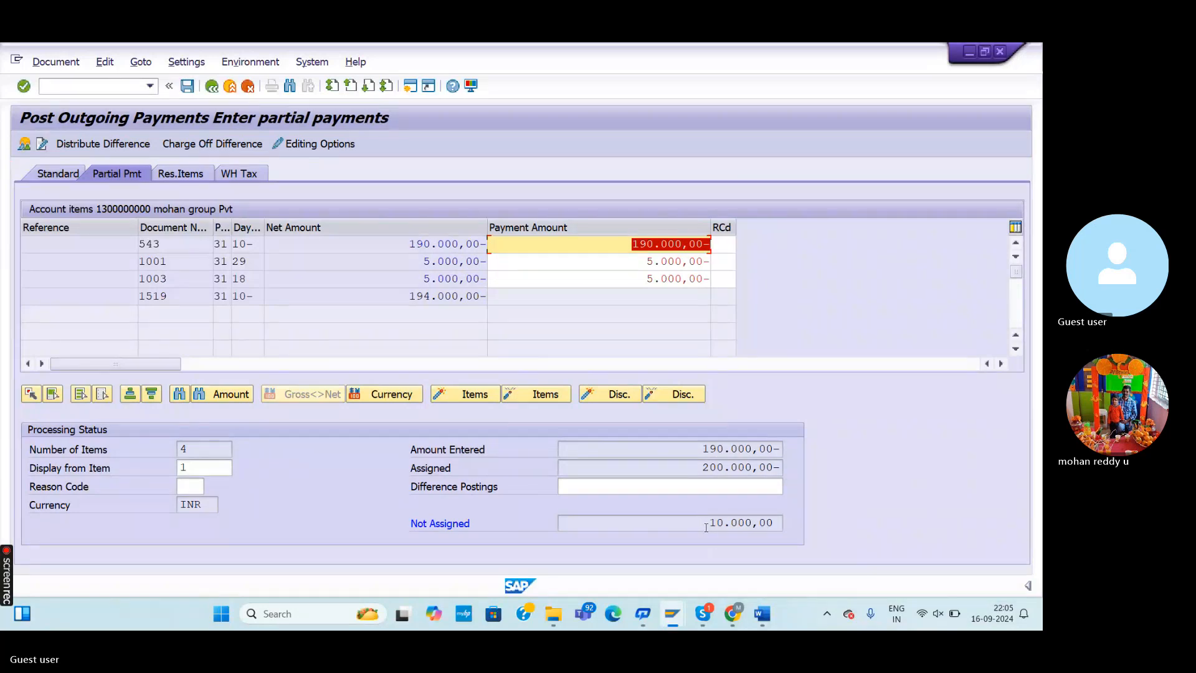
pyautogui.click(437, 249)
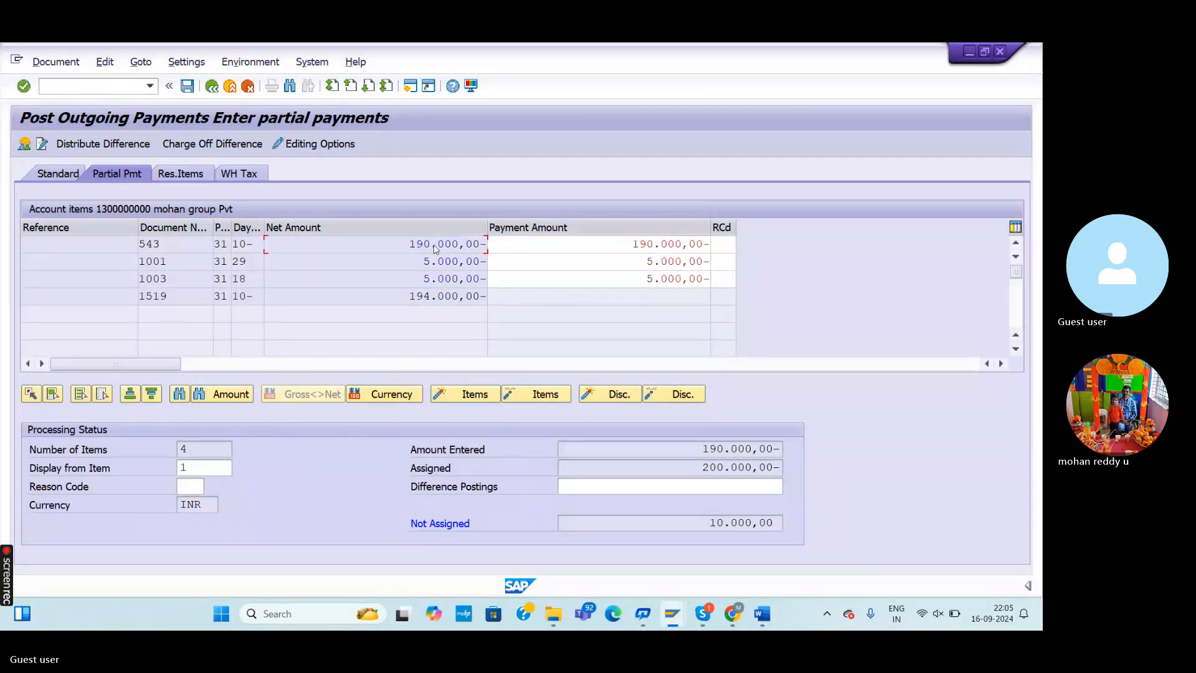
pyautogui.doubleClick(435, 249)
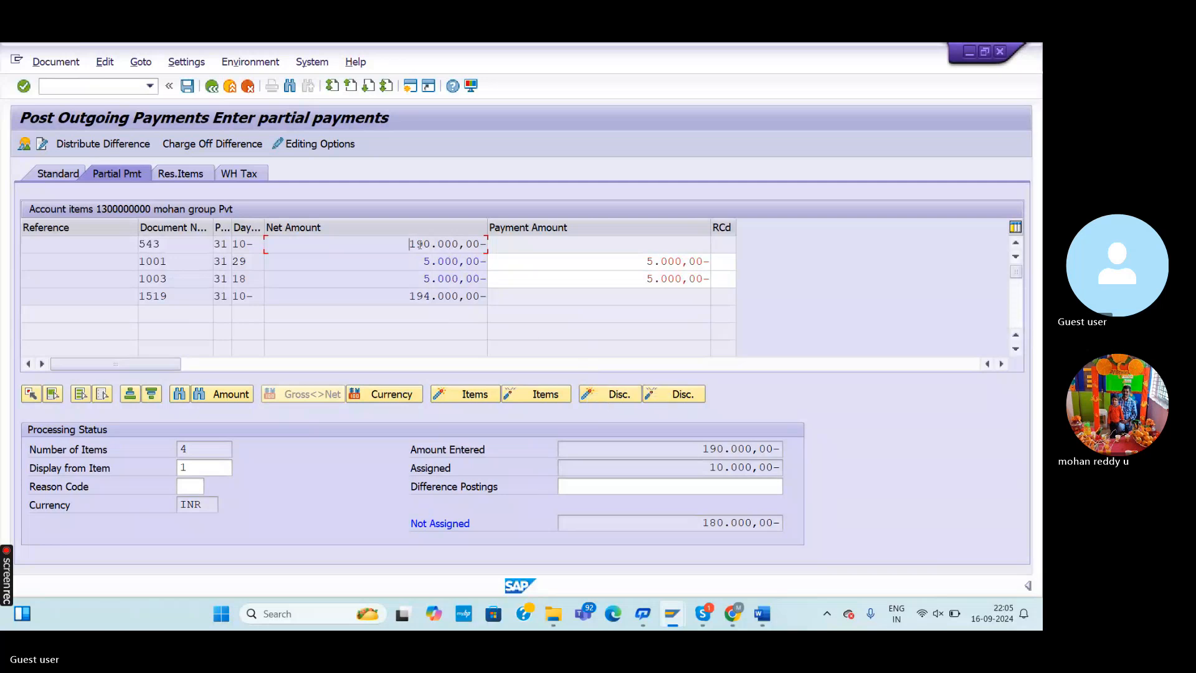
pyautogui.doubleClick(398, 243)
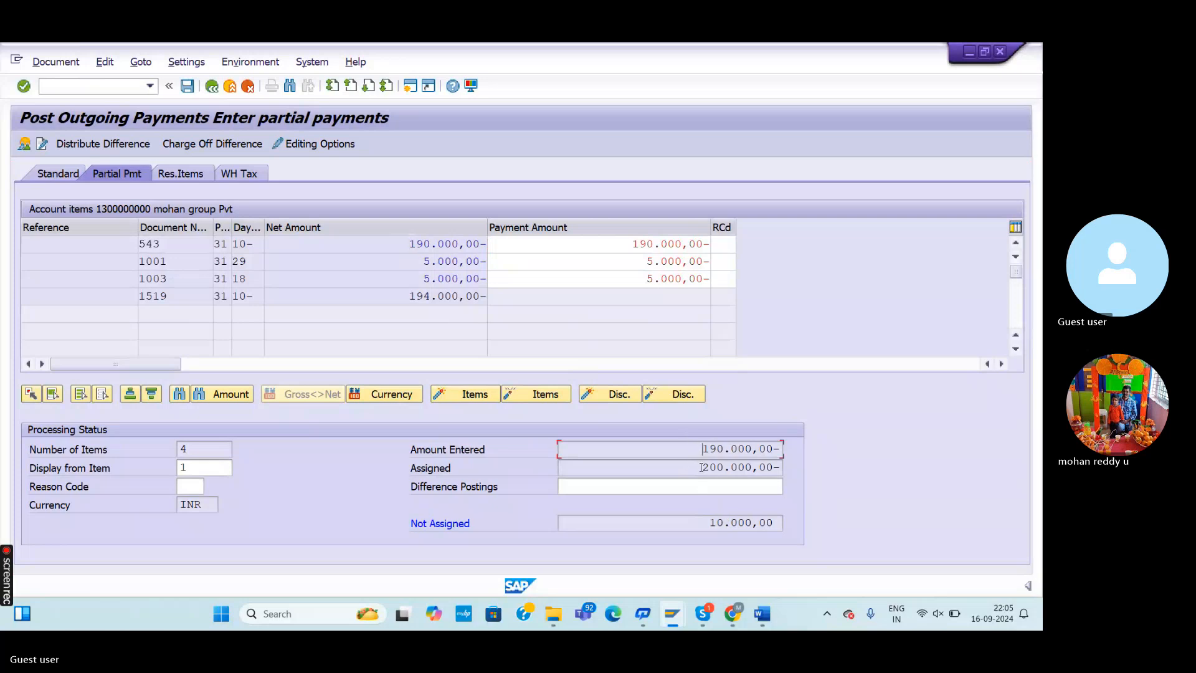
pyautogui.doubleClick(646, 249)
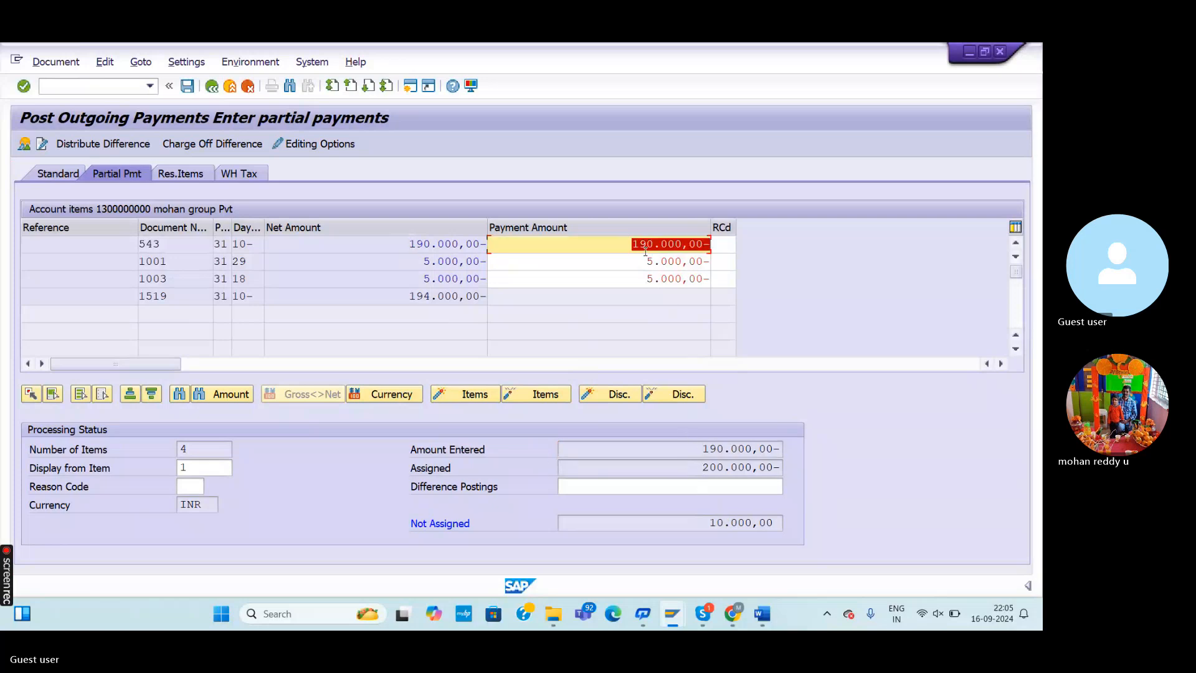
# Abandon the partial payment entry and reopen Post Outgoing Payments (F-53) with document date 16.09.2024
pyautogui.click(130, 85)
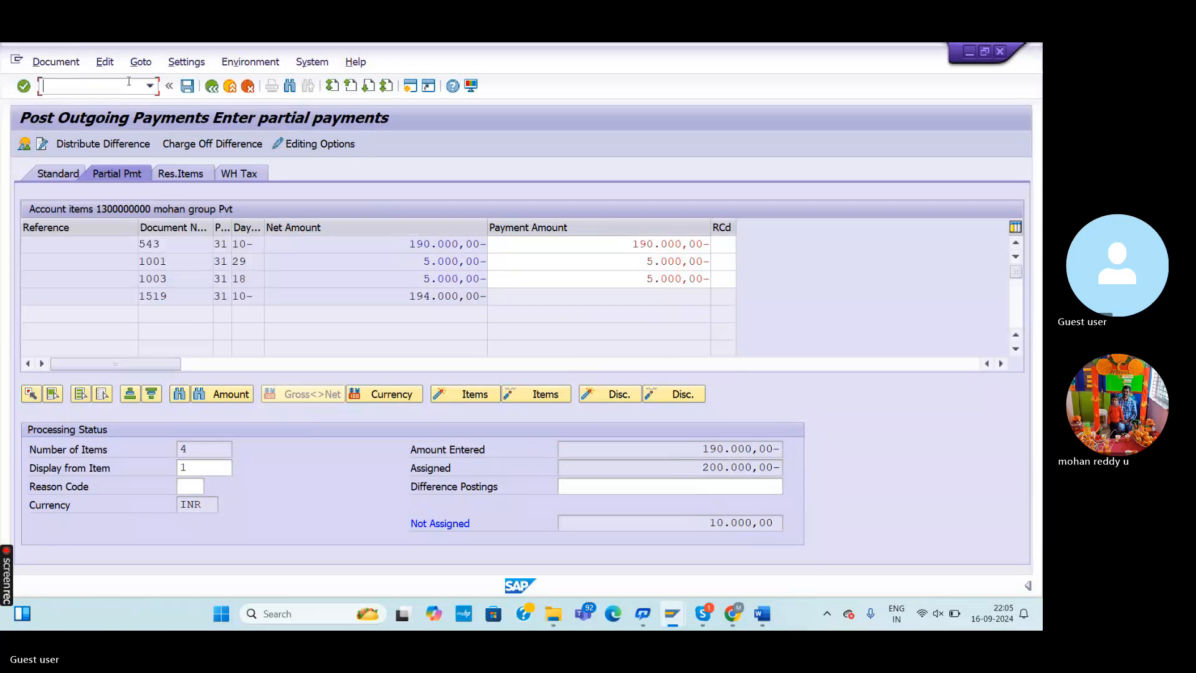
pyautogui.write('/n')
pyautogui.press('Return')
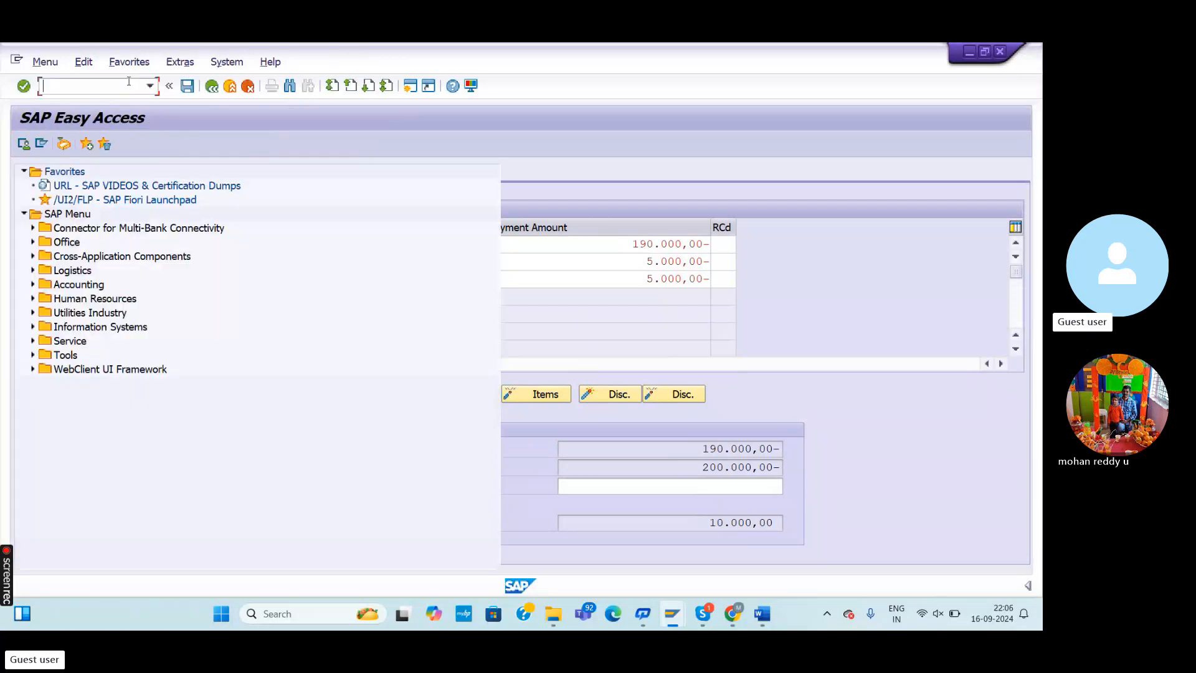
pyautogui.click(150, 87)
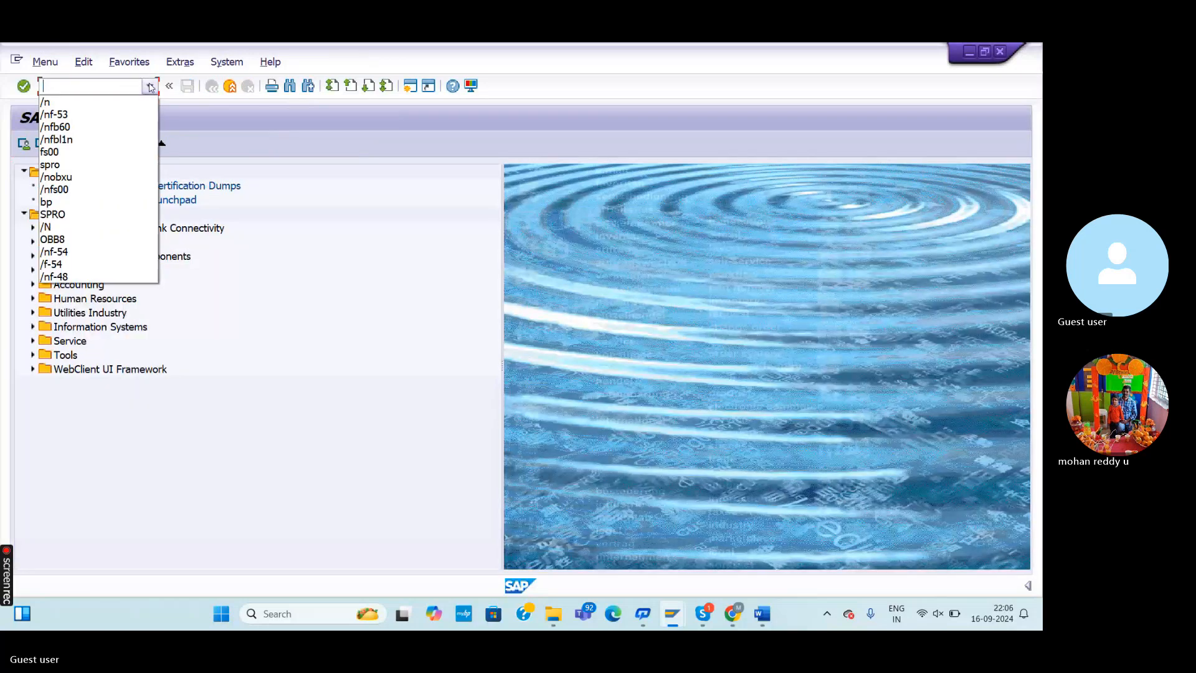
pyautogui.click(79, 115)
pyautogui.press('Return')
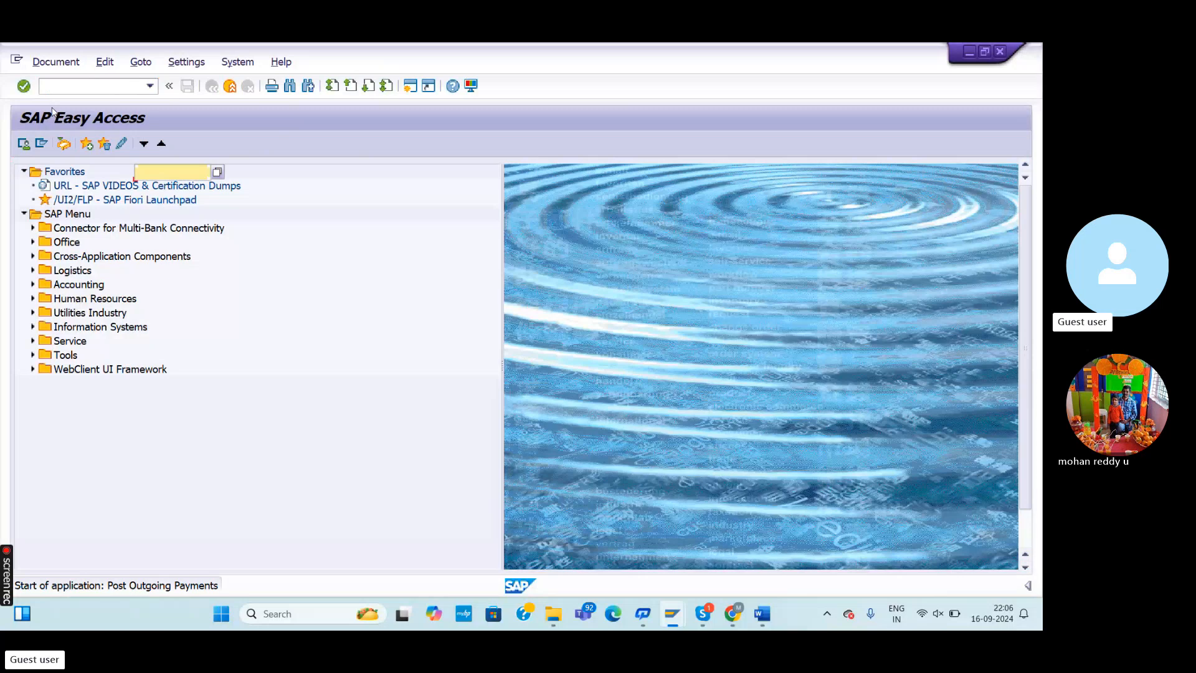
pyautogui.press('Return')
pyautogui.click(218, 174)
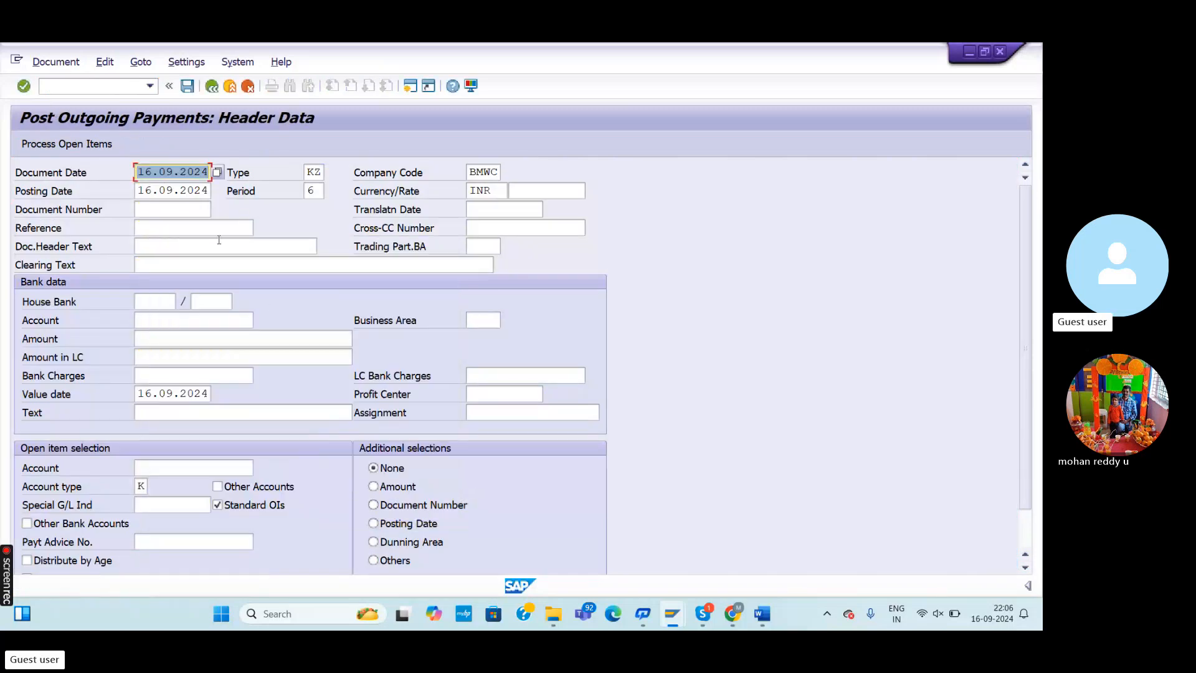
# Try to enter the payment header with bank account 190000, the vendor's account number and the text VENDOR INVOICE CLEARING
pyautogui.click(159, 318)
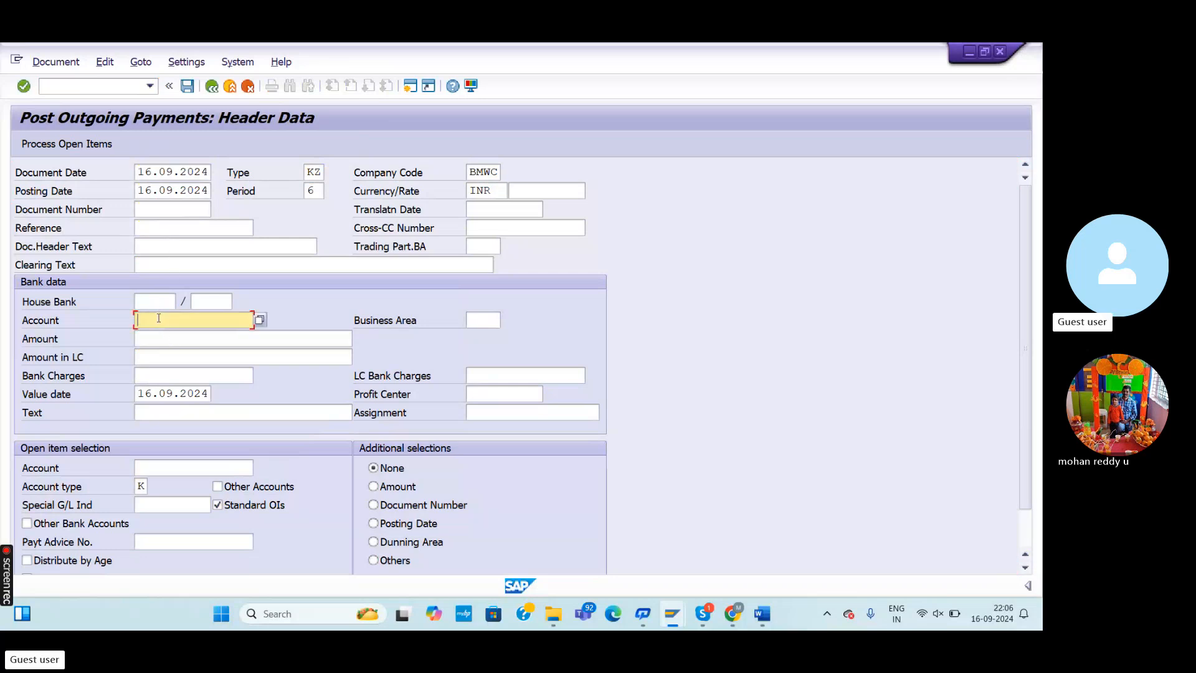
pyautogui.write('190000')
pyautogui.click(179, 466)
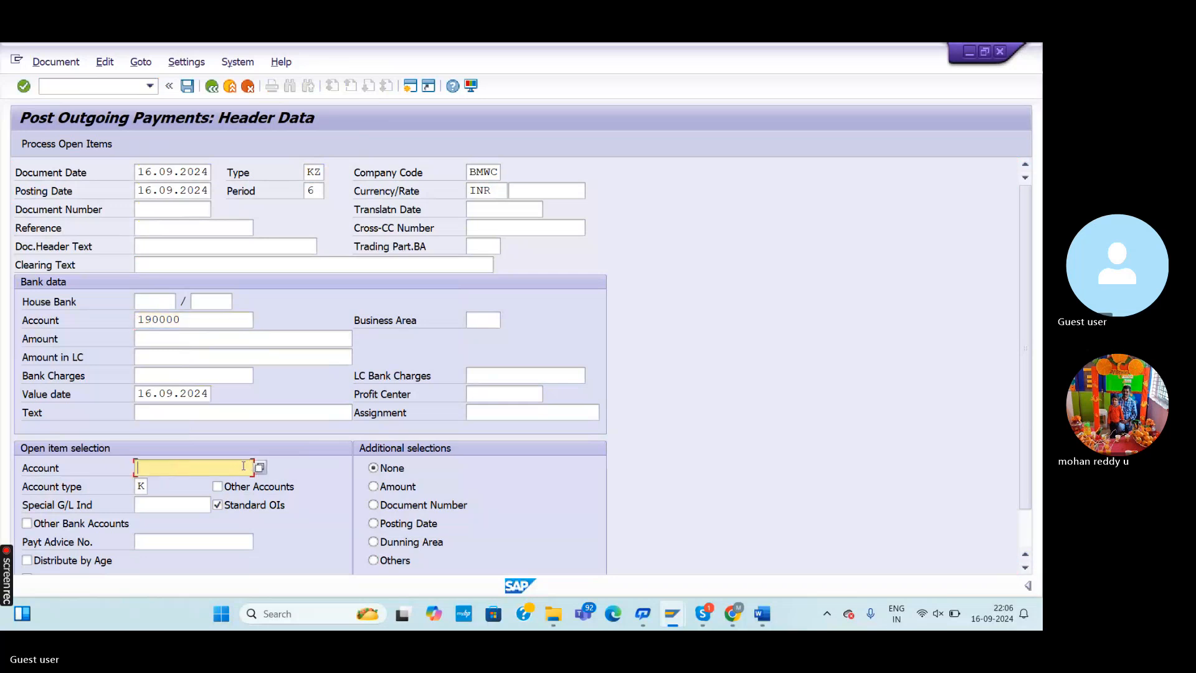
pyautogui.write('13')
pyautogui.click(244, 486)
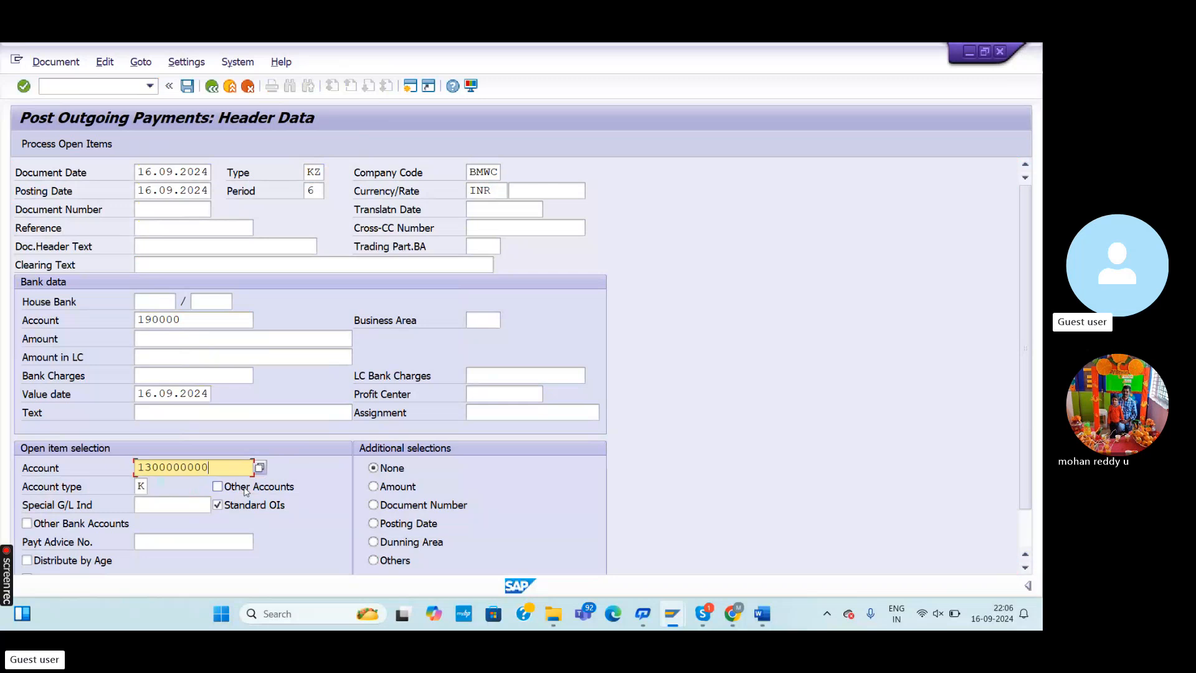
pyautogui.click(167, 411)
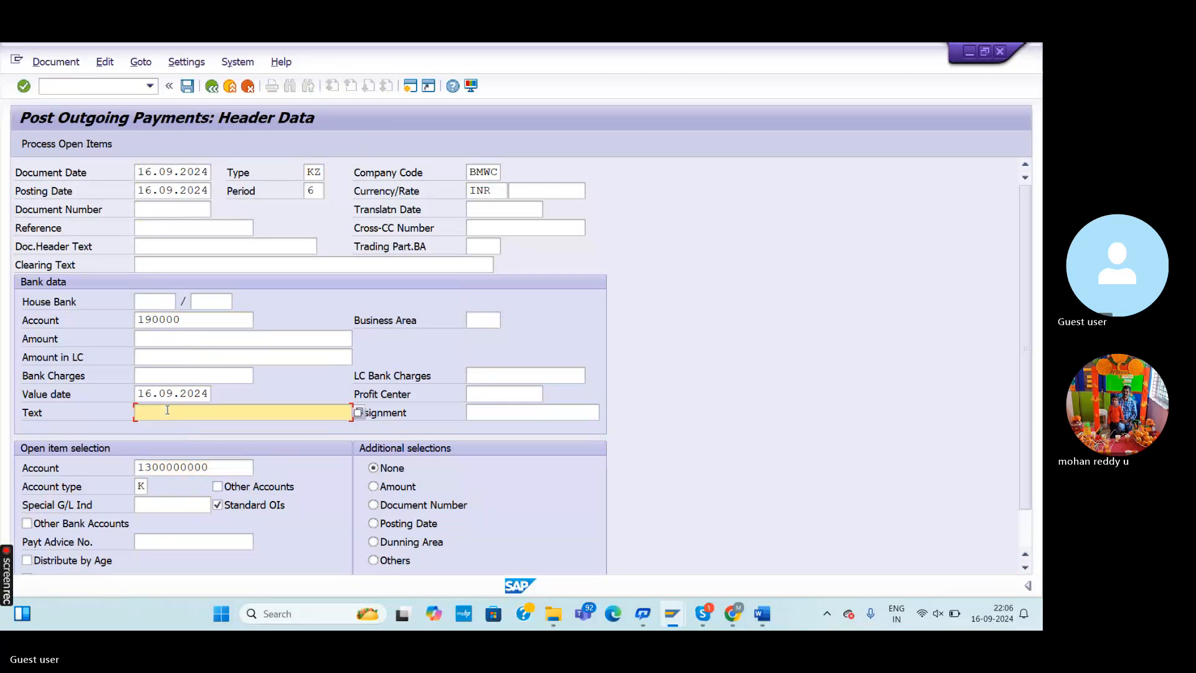
pyautogui.write('v')
pyautogui.click(180, 431)
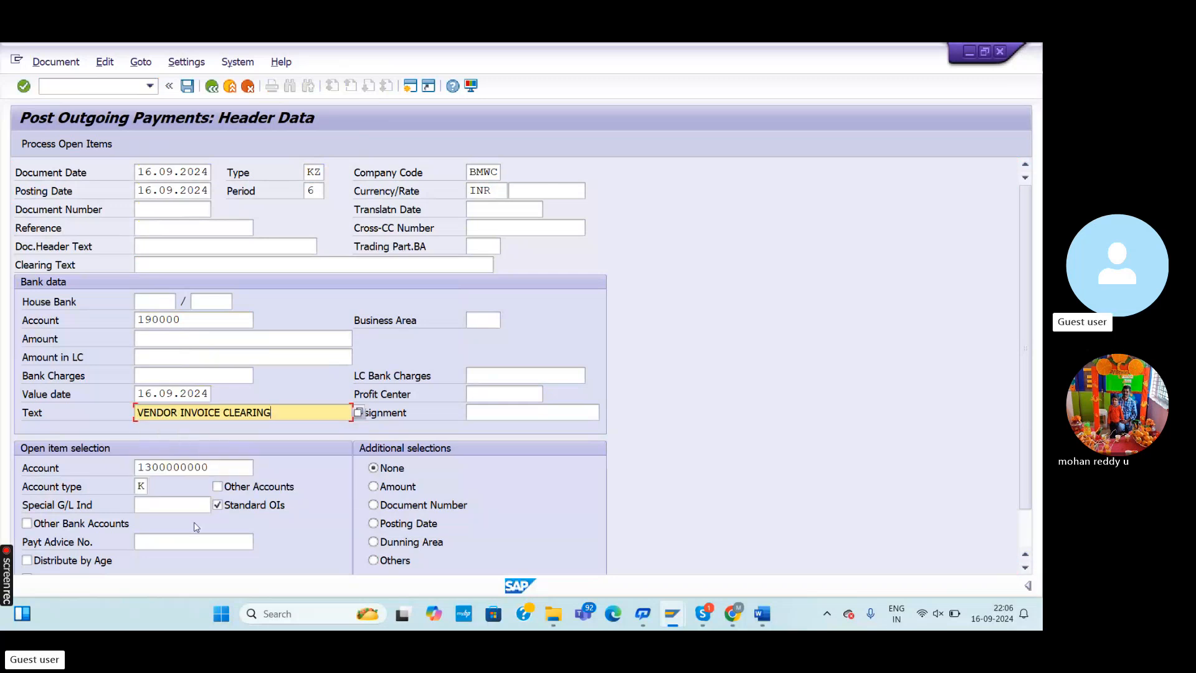
pyautogui.press('Return')
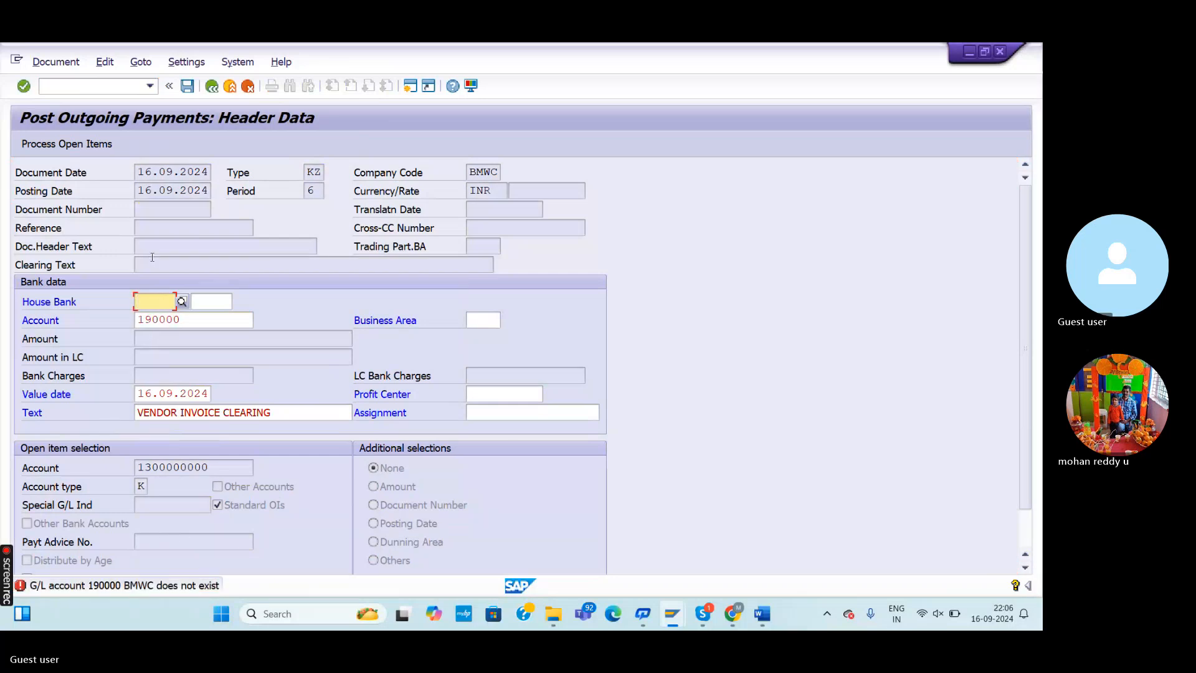
# Try to continue the payment with the AXIS house bank of company code BMWC
pyautogui.press('Return')
pyautogui.write('b')
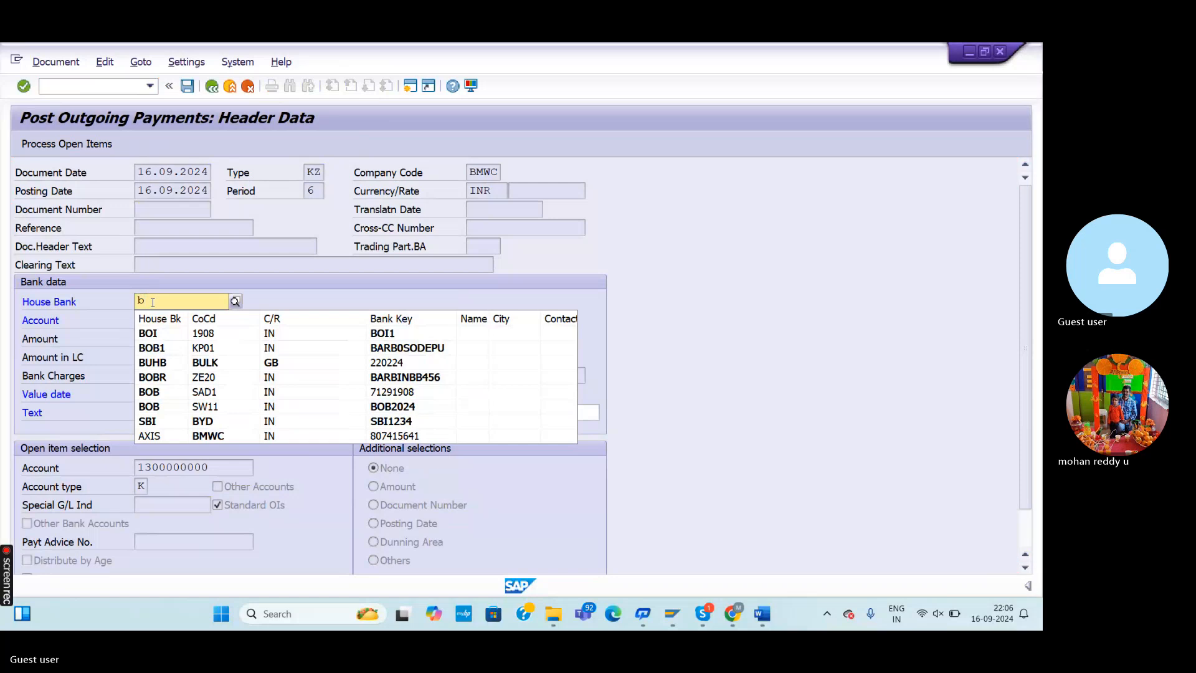
pyautogui.write('m')
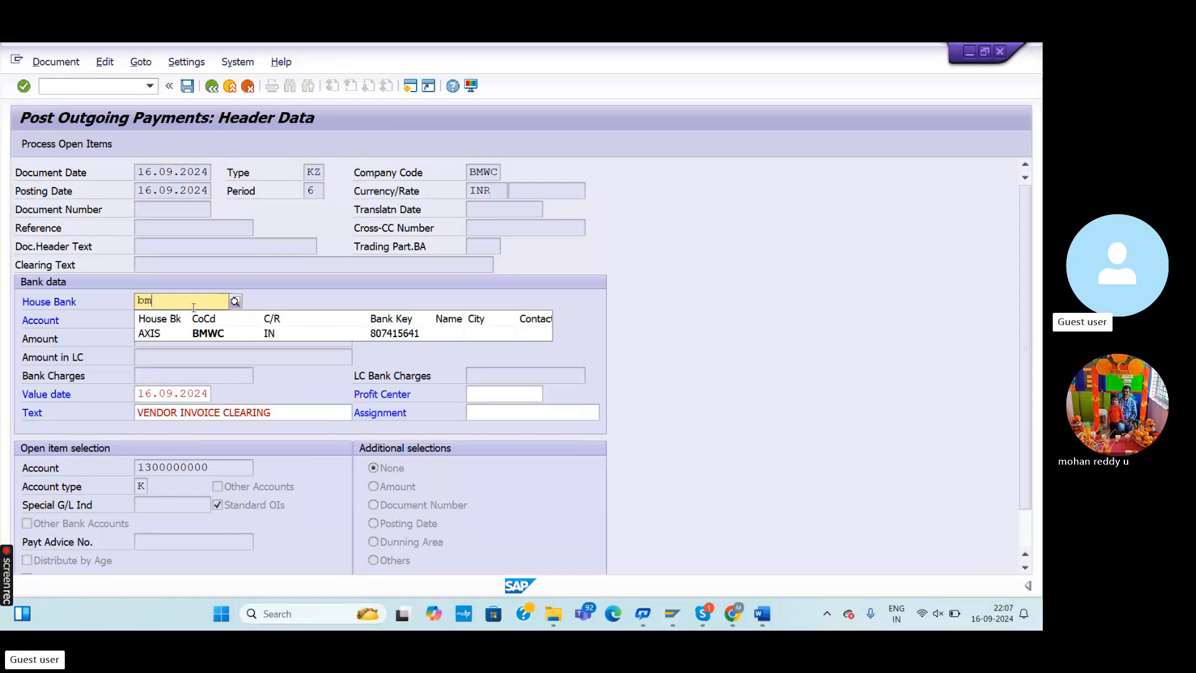
pyautogui.click(201, 334)
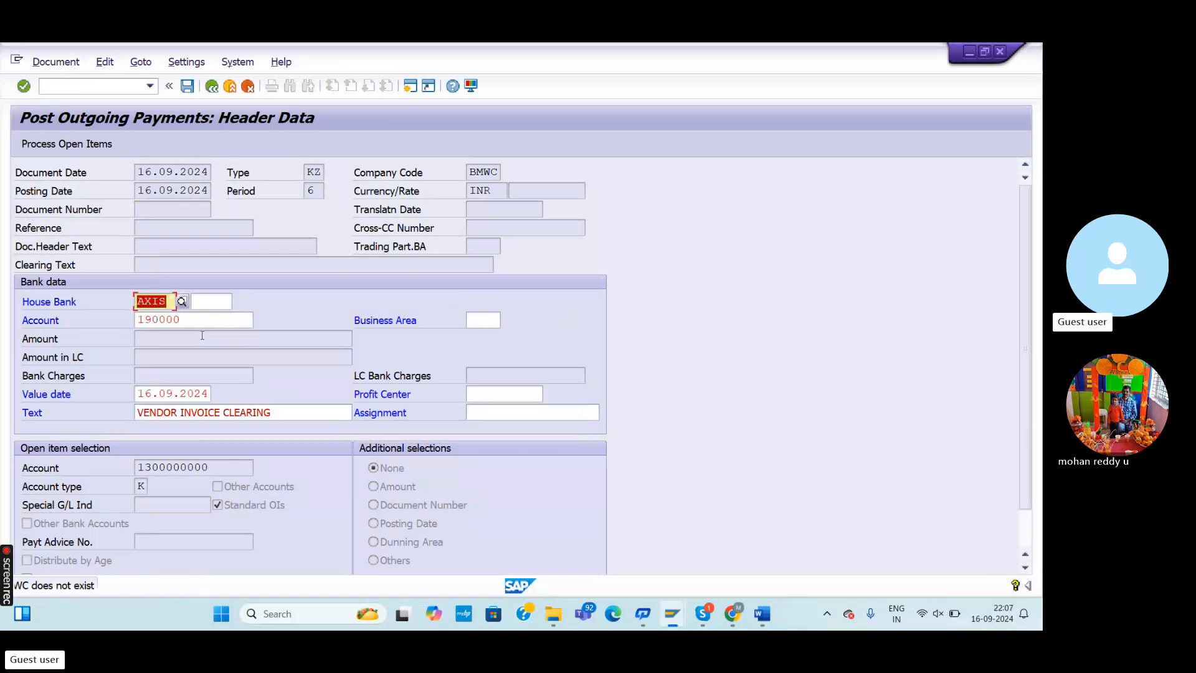
pyautogui.press('Return')
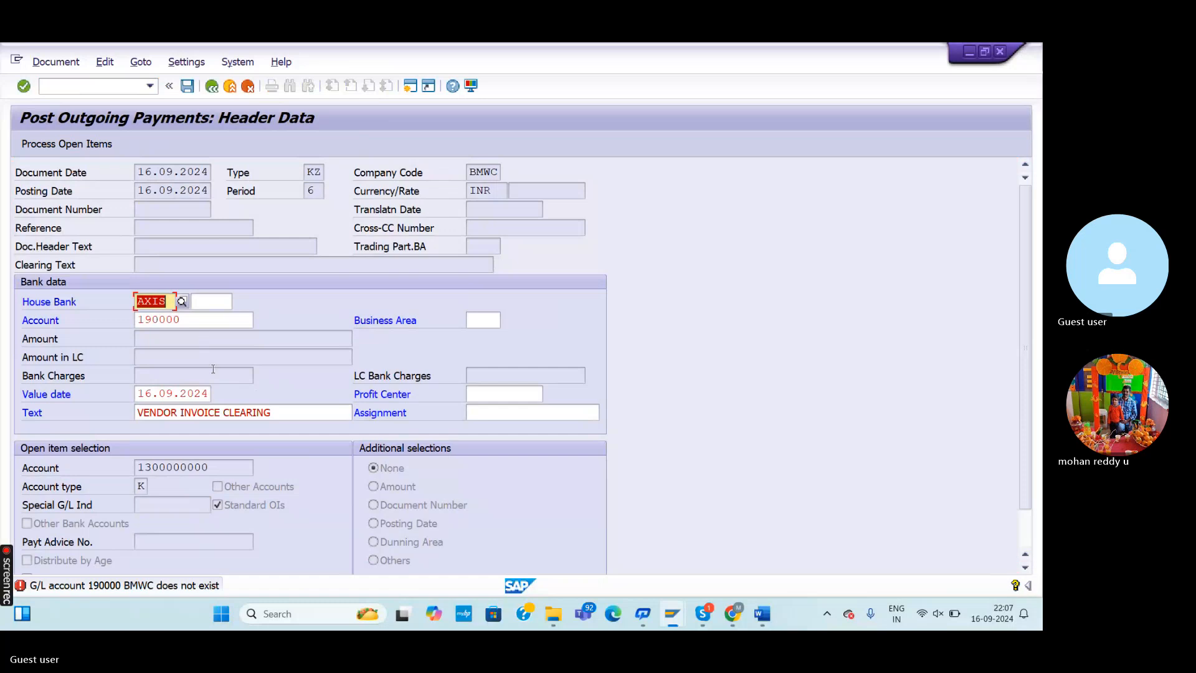
pyautogui.scroll(-1, 213, 369)
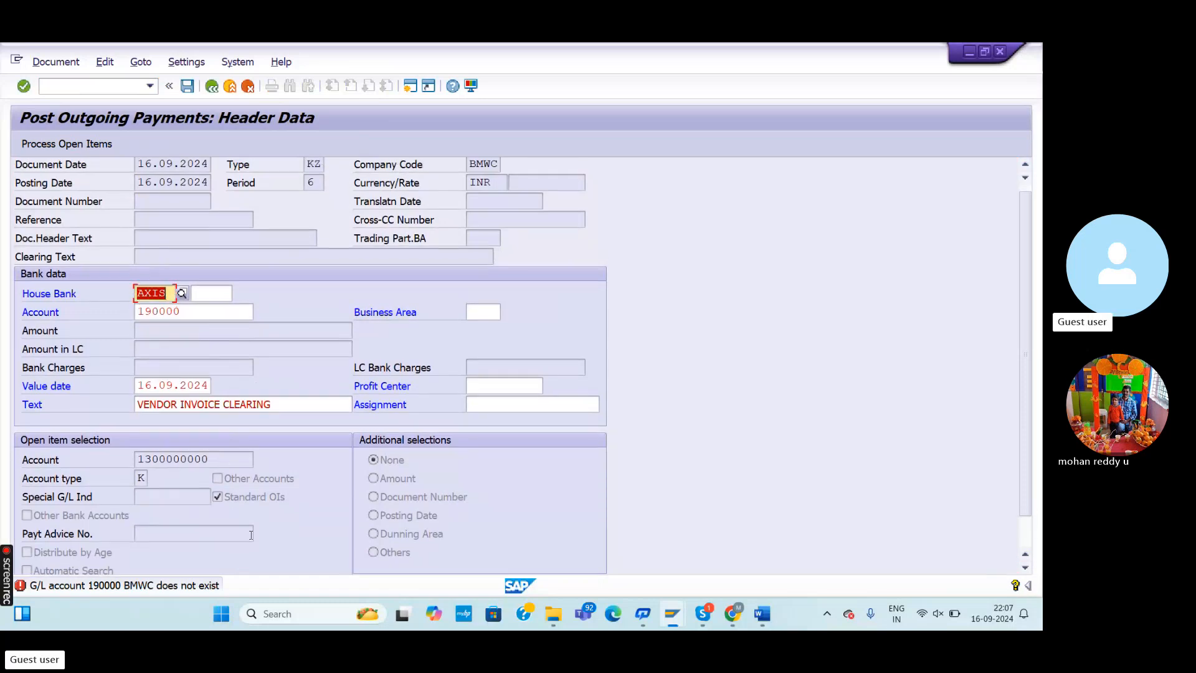
pyautogui.scroll(1, 173, 228)
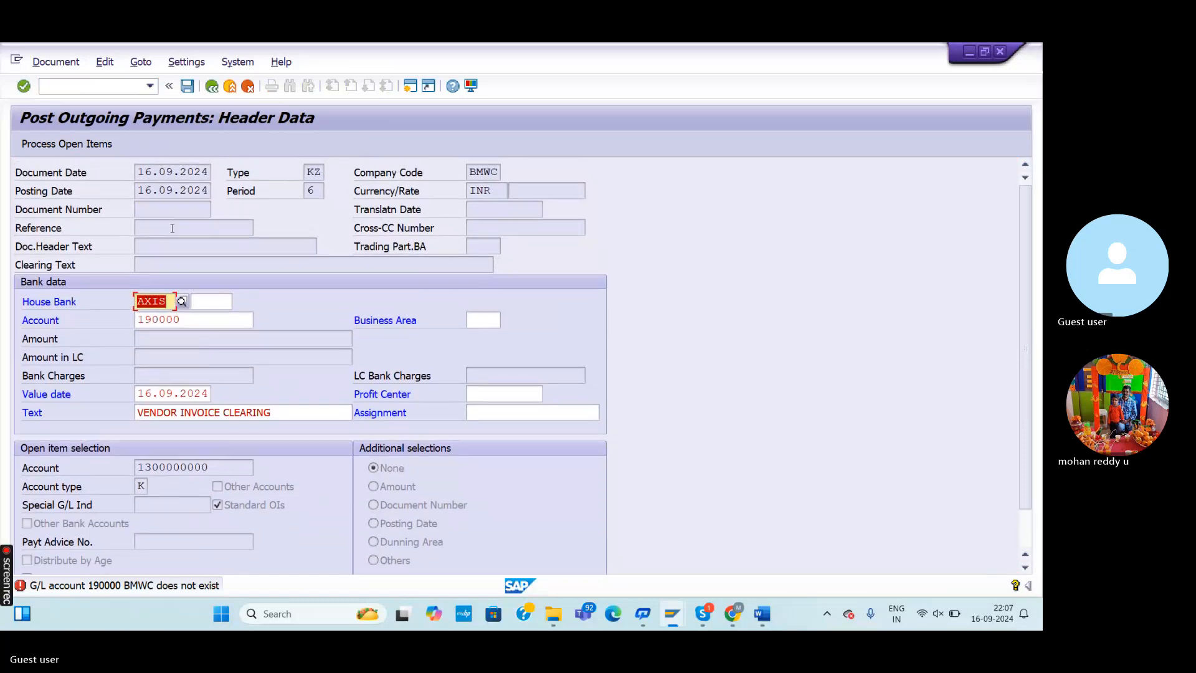
# Restart Post Outgoing Payments (F-53) with an empty header and set the document date to 16.09.2024
pyautogui.click(149, 86)
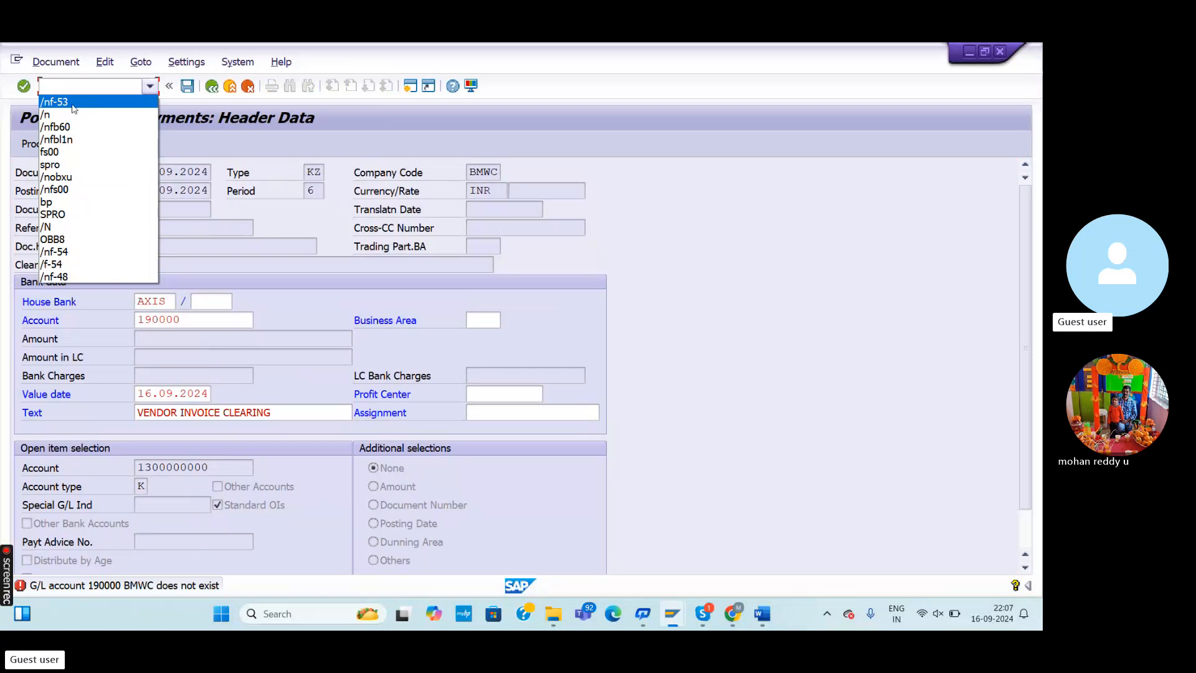
pyautogui.click(72, 104)
pyautogui.press('Return')
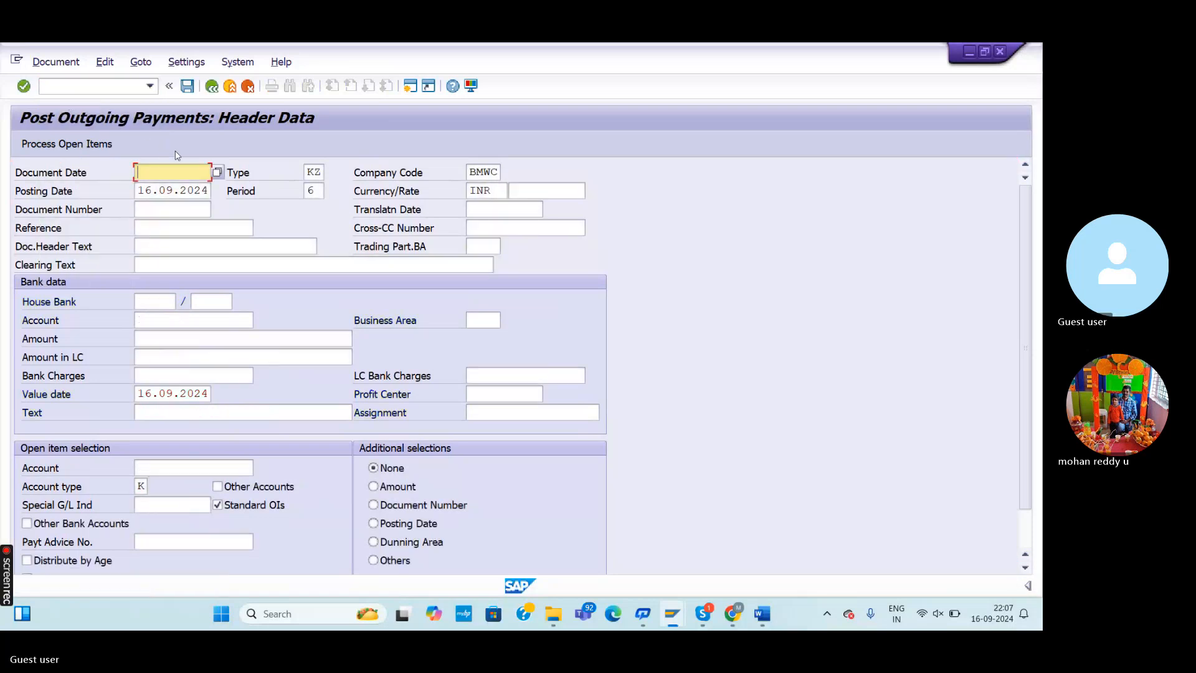
pyautogui.write('16.')
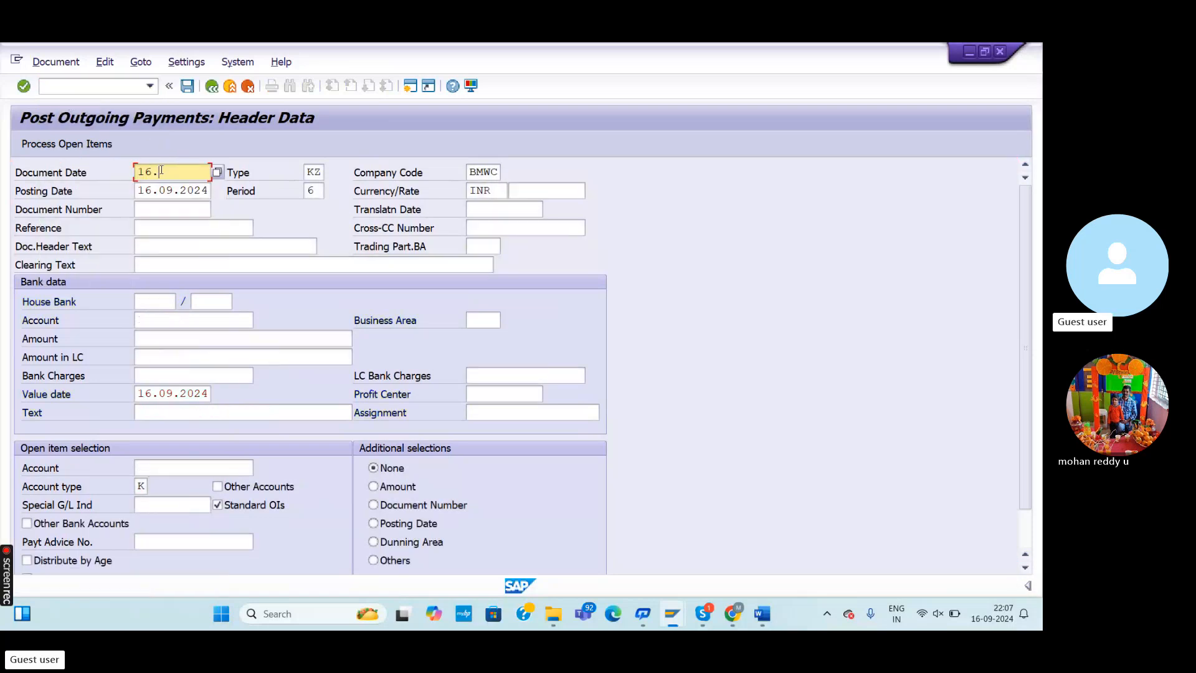
pyautogui.write('09.2024')
pyautogui.click(166, 325)
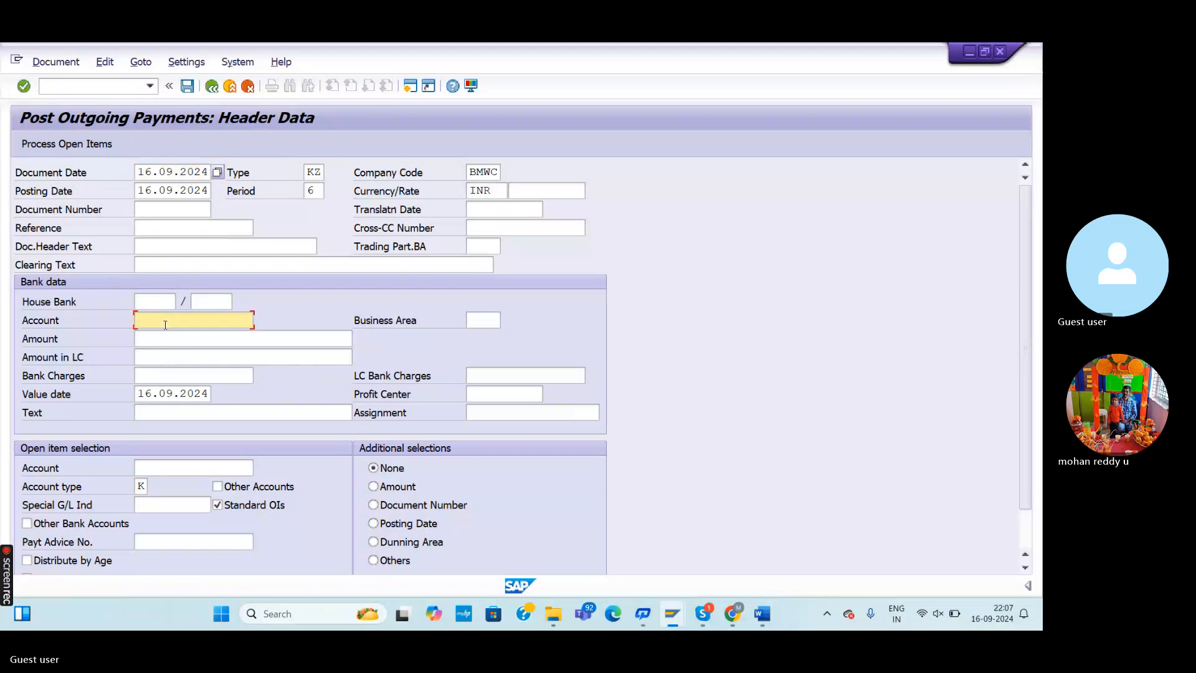
pyautogui.write('200000')
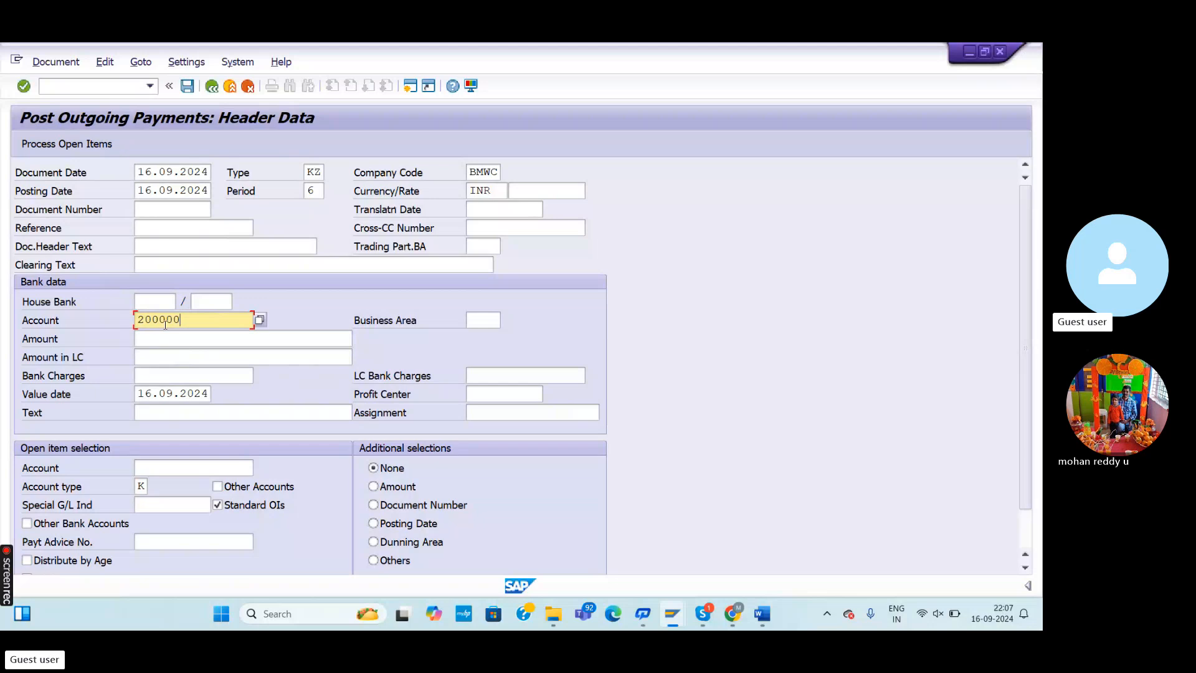
pyautogui.click(169, 343)
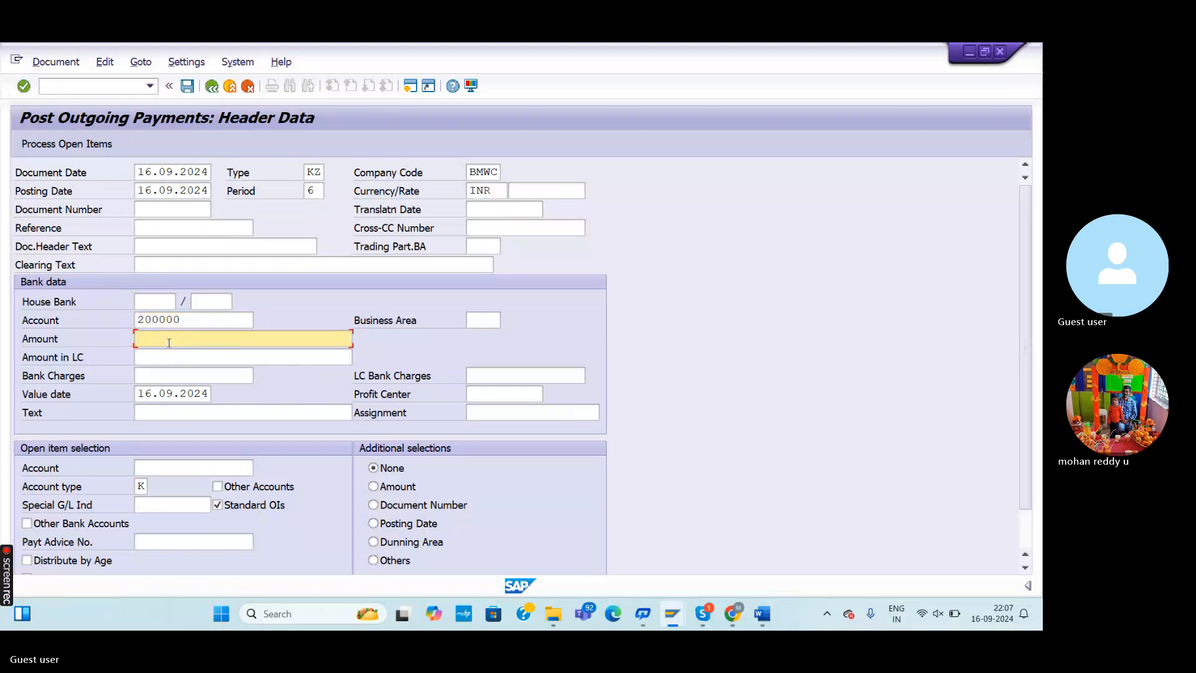
pyautogui.click(192, 322)
pyautogui.press('BackSpace')
pyautogui.press('BackSpace')
pyautogui.press('BackSpace')
pyautogui.press('BackSpace')
pyautogui.press('BackSpace')
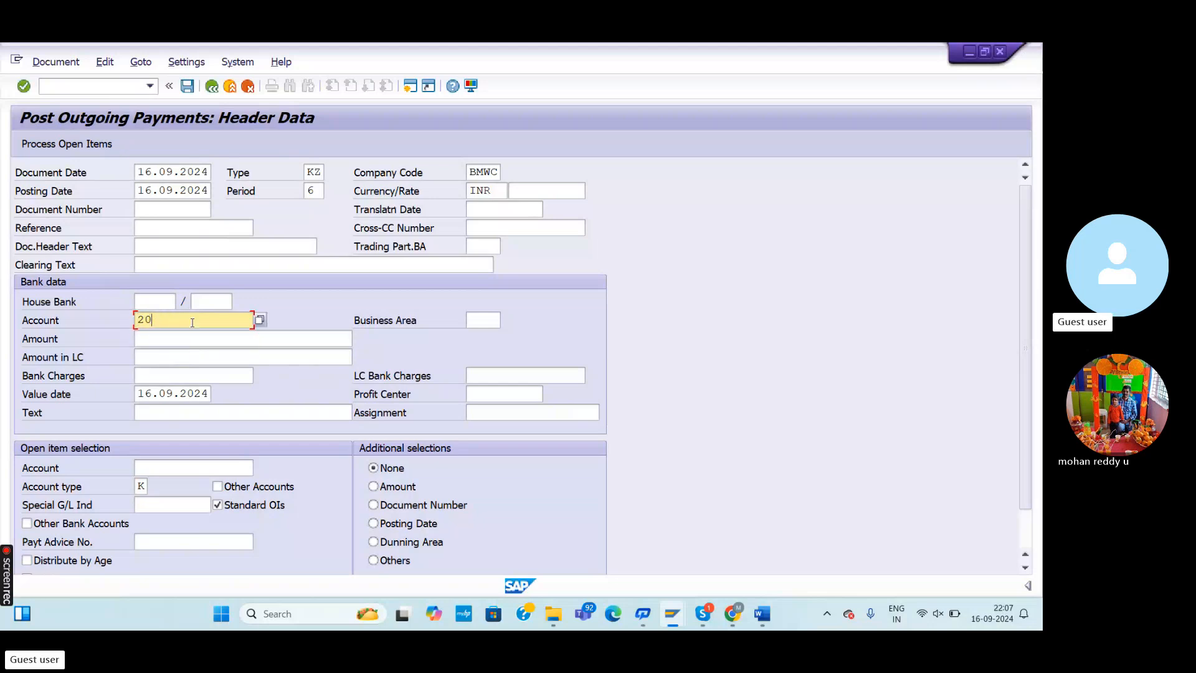
# Fill in the bank data with G/L account AXIS BANK A/C, amount 200000 and text VENDOR INVOICE CLEARING
pyautogui.click(259, 319)
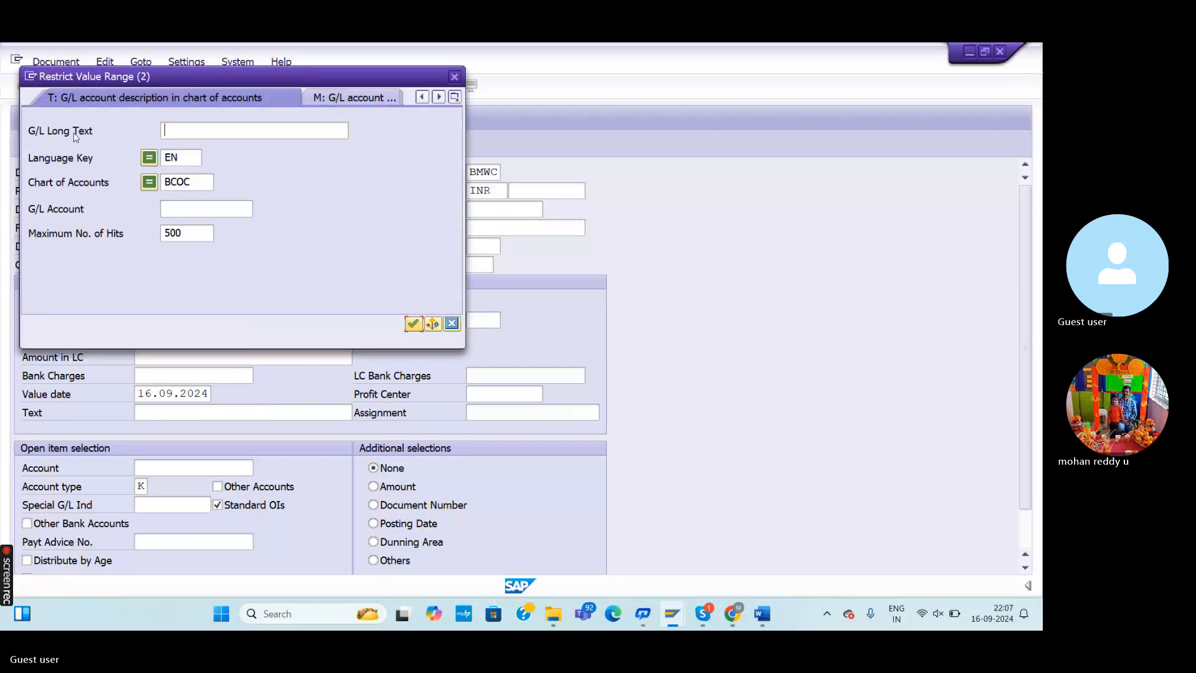
pyautogui.click(413, 324)
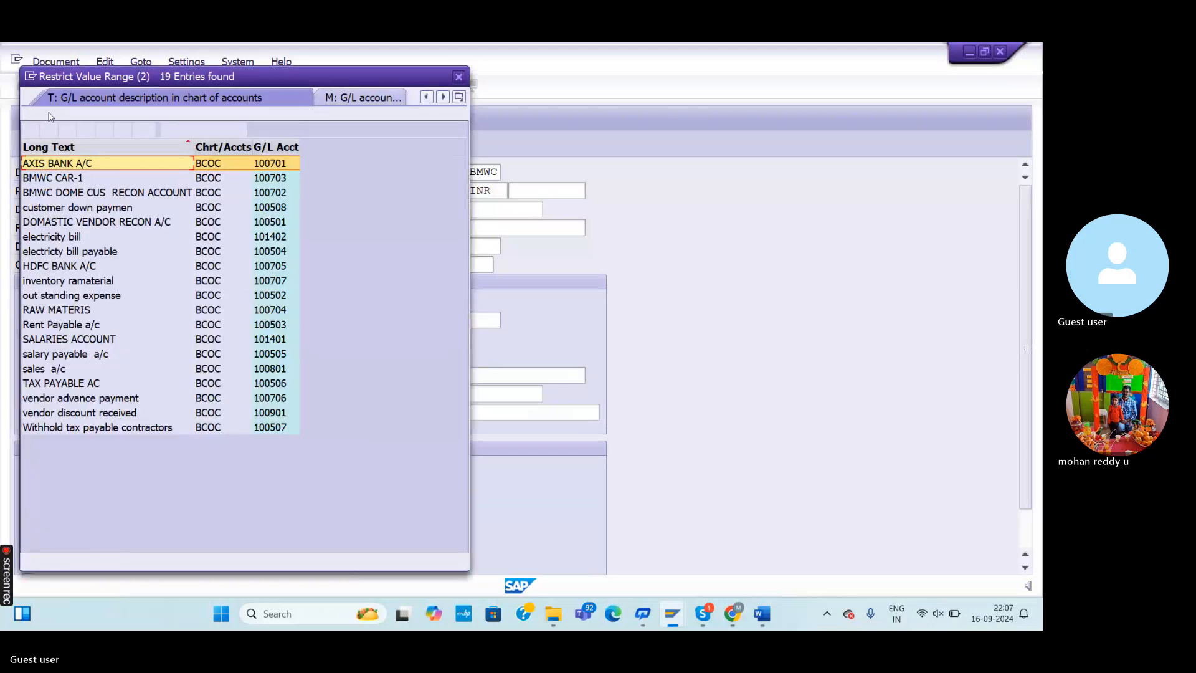
pyautogui.press('Return')
pyautogui.click(166, 338)
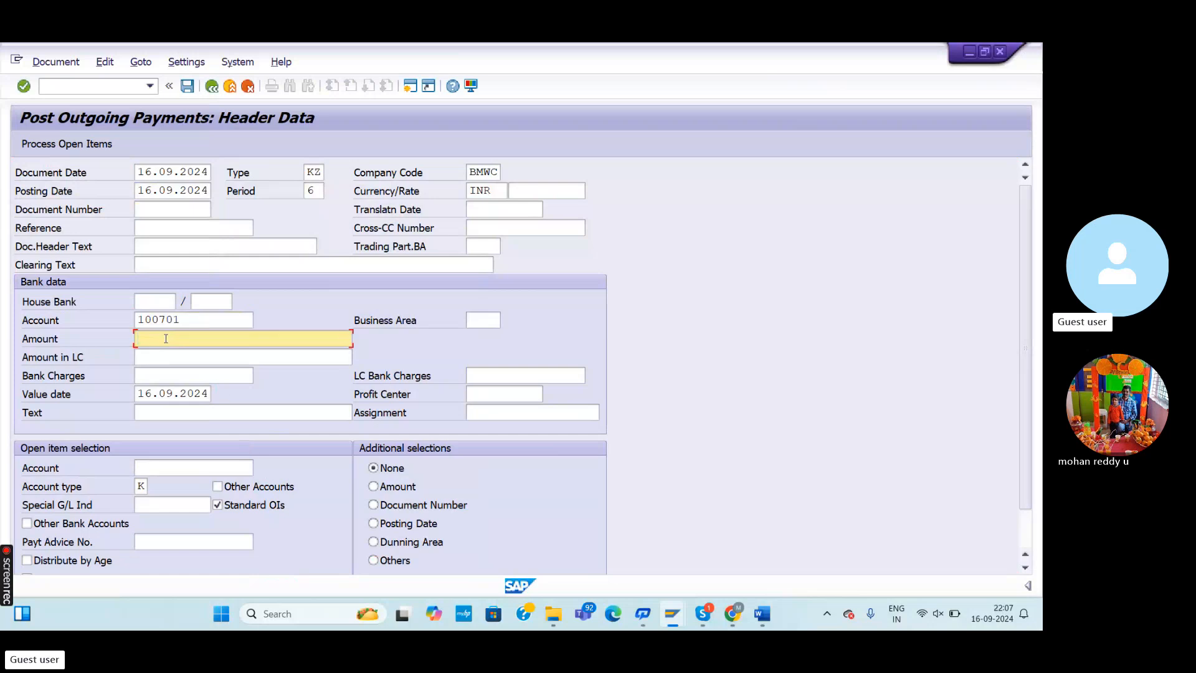
pyautogui.write('200000')
pyautogui.click(147, 412)
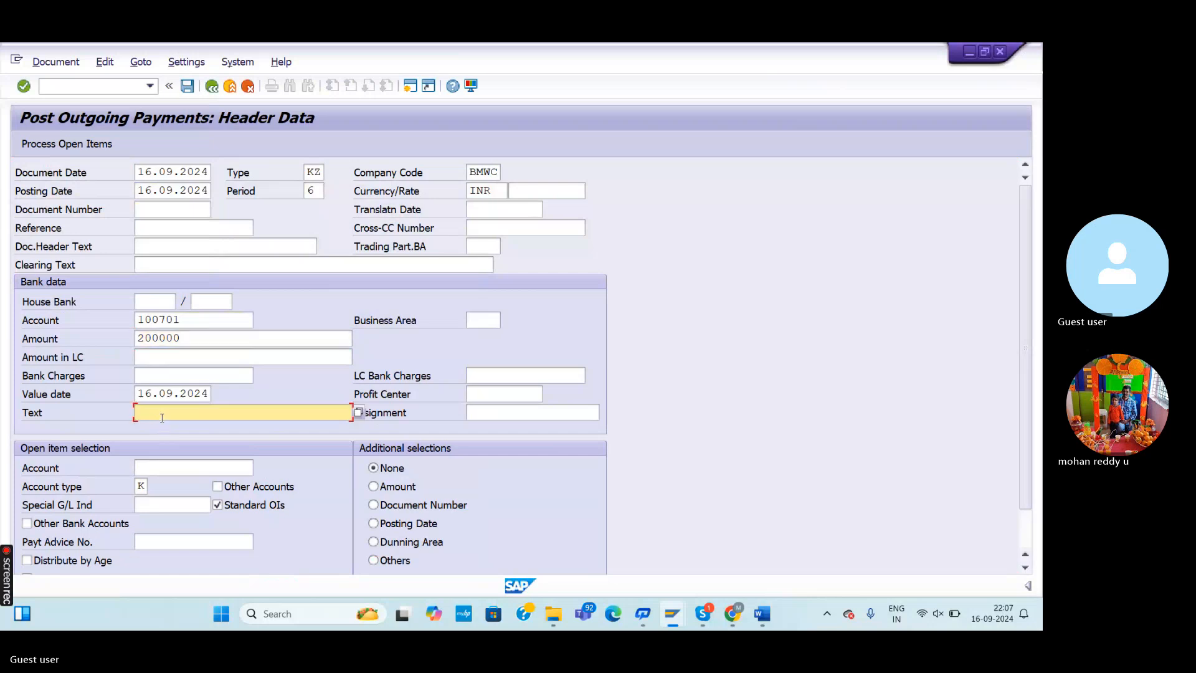
pyautogui.write('v')
pyautogui.click(173, 432)
pyautogui.click(151, 466)
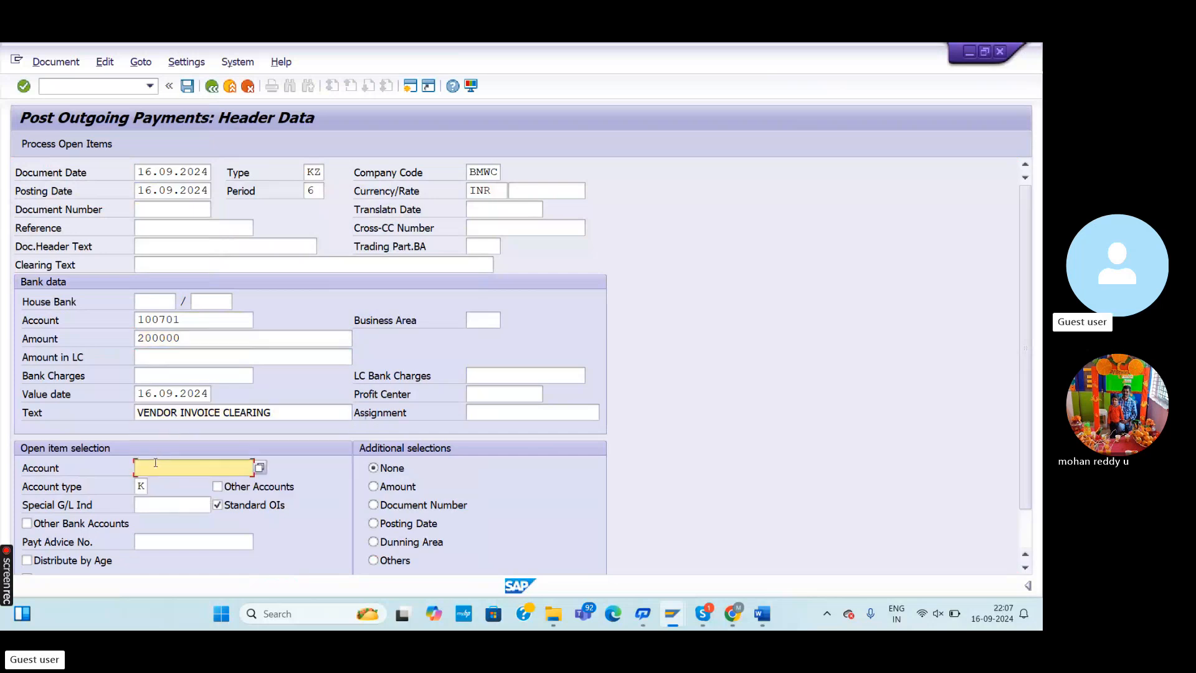
pyautogui.click(262, 466)
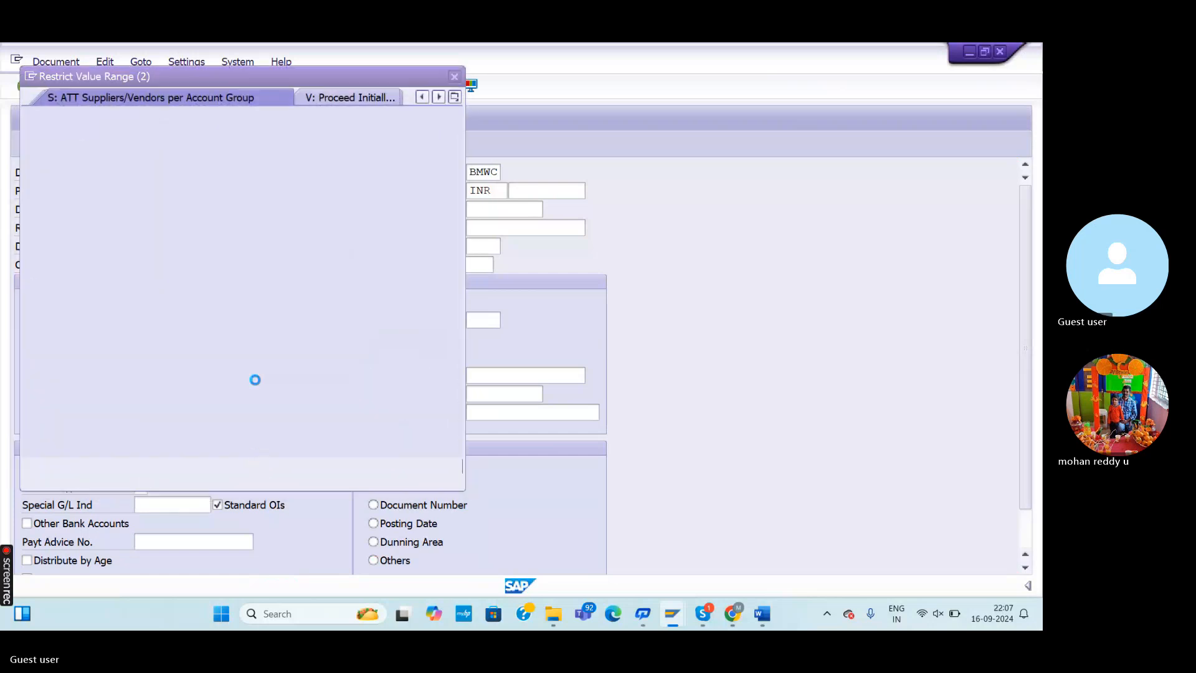
pyautogui.click(416, 470)
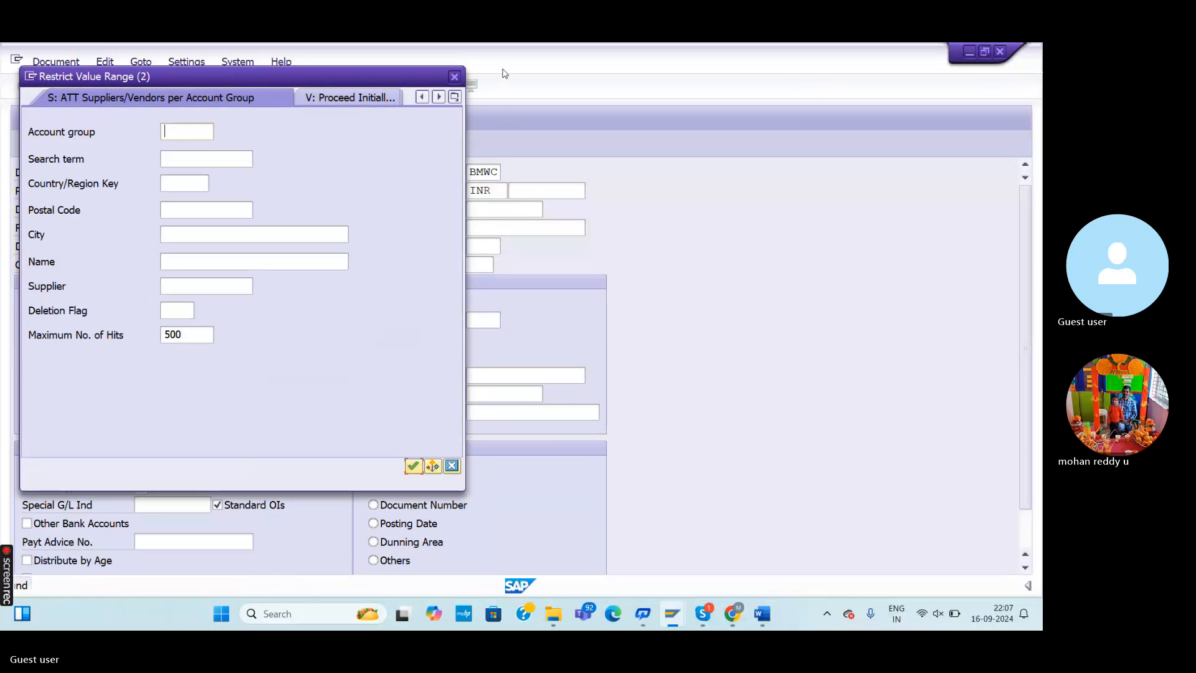
pyautogui.click(455, 78)
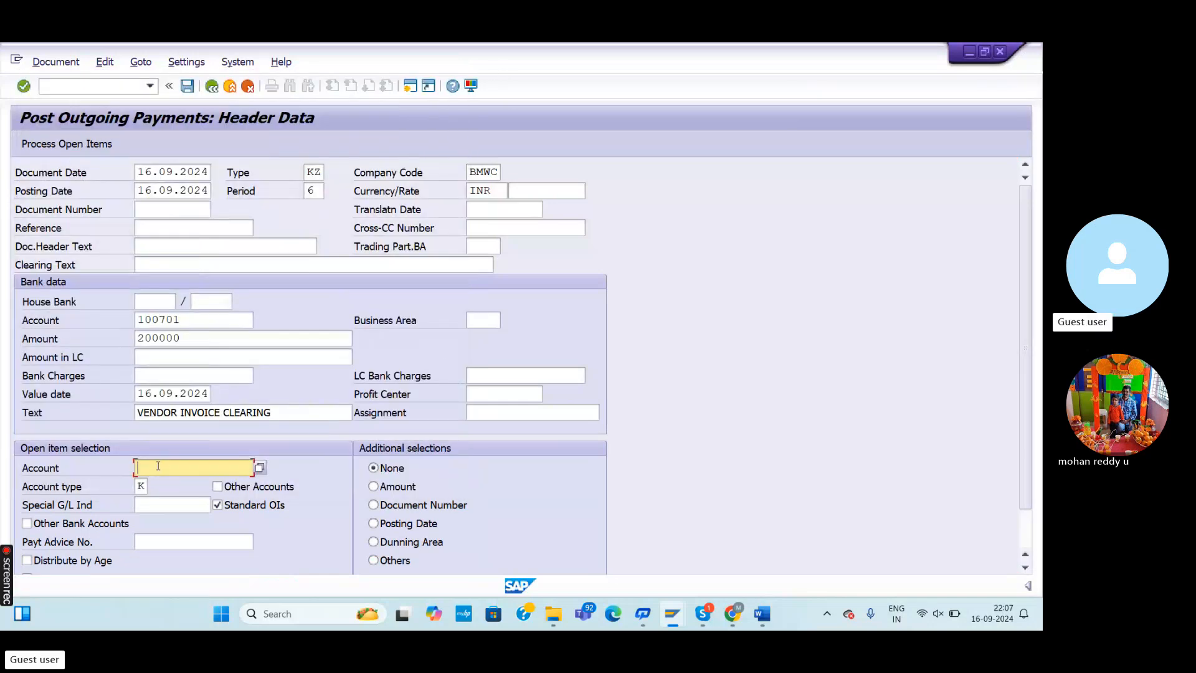
# Enter the vendor's account number for the open item selection and process the vendor's open items
pyautogui.write('13')
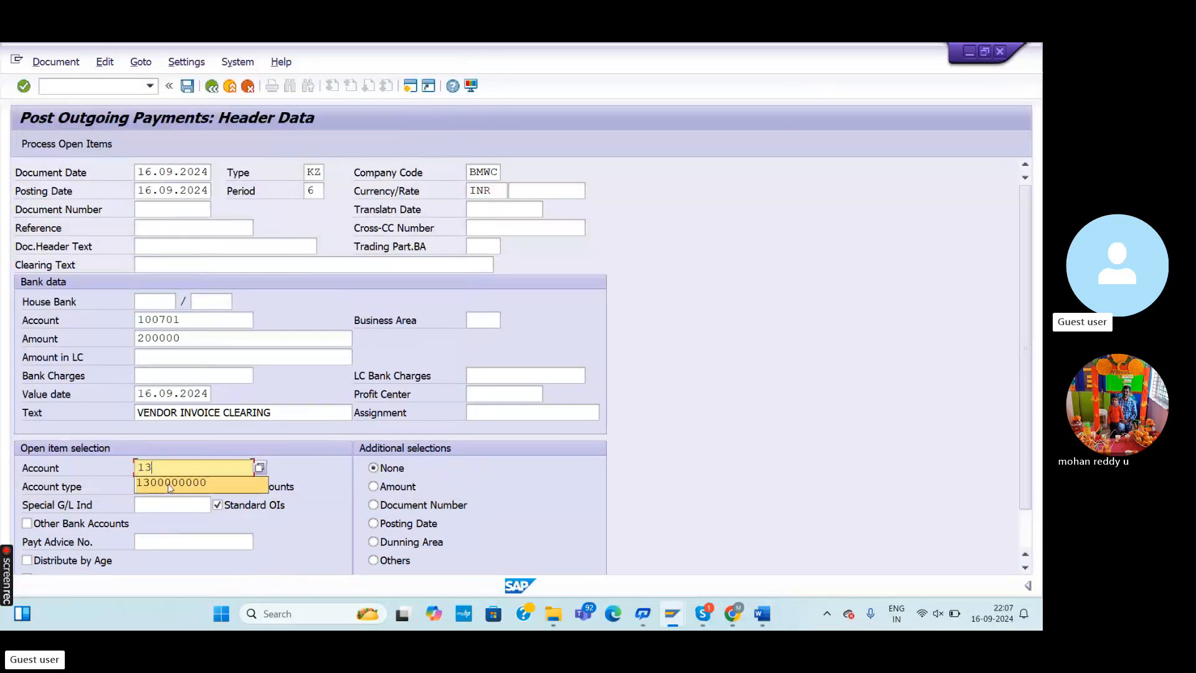
pyautogui.click(170, 481)
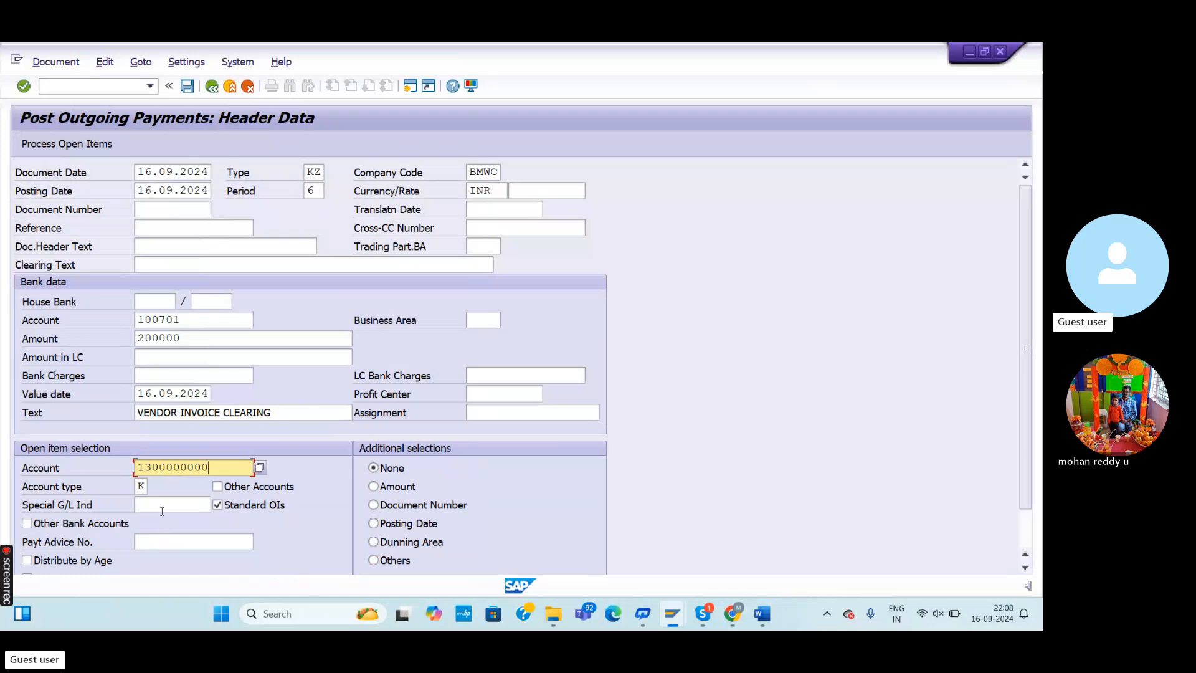
pyautogui.press('Return')
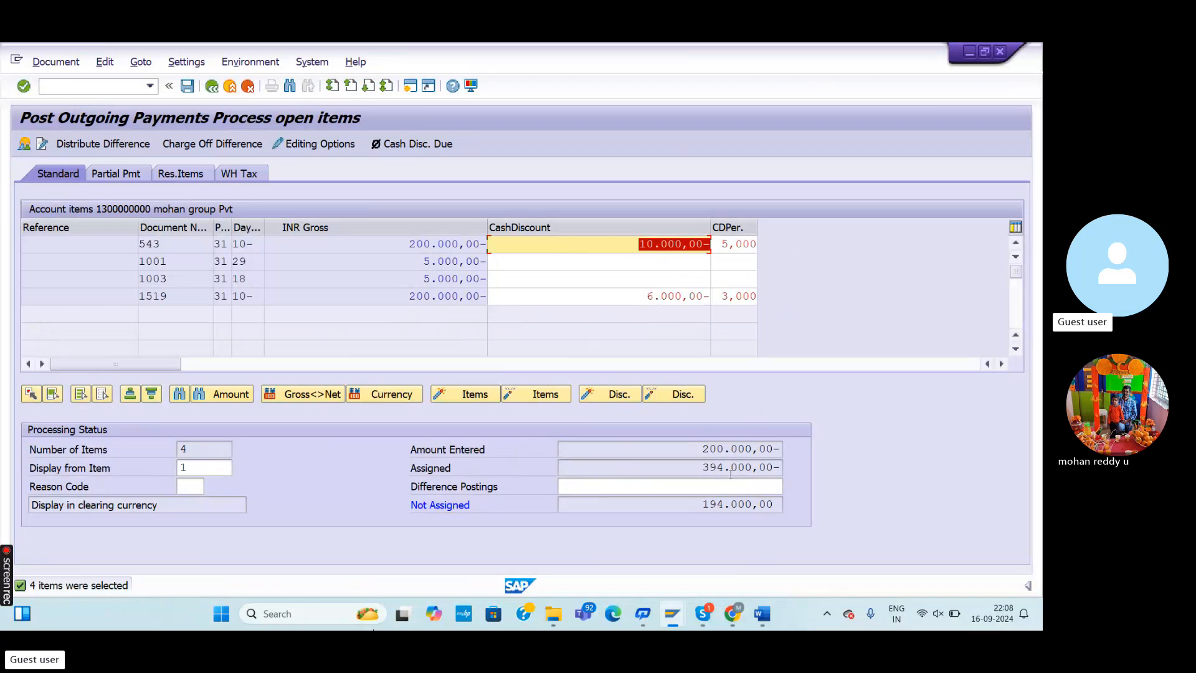
# Discard the 200000 payment entry, return to an empty payment header and set the document date to 16.09.2024
pyautogui.click(213, 88)
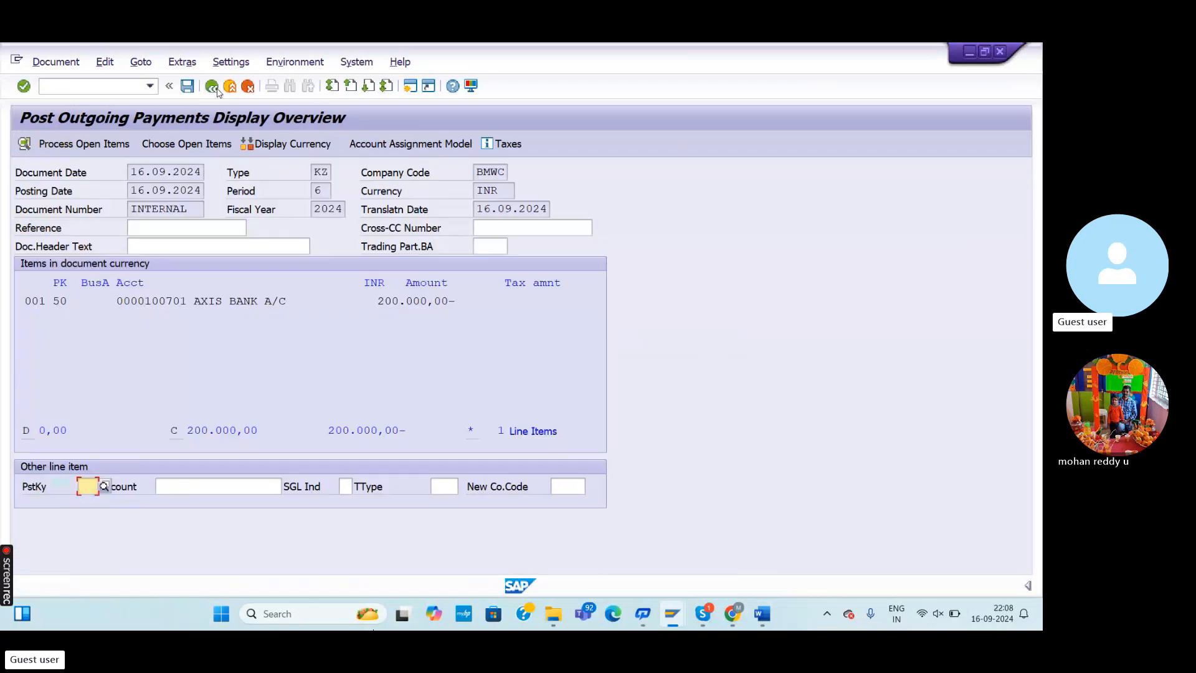
pyautogui.click(213, 87)
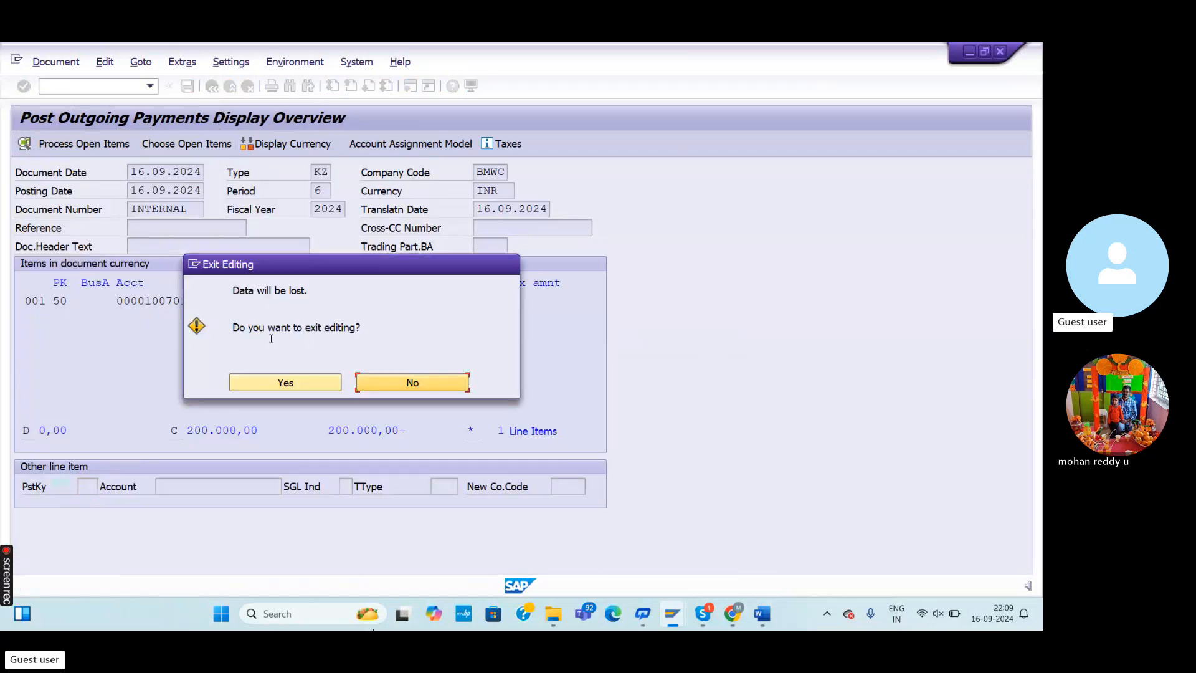
pyautogui.click(285, 382)
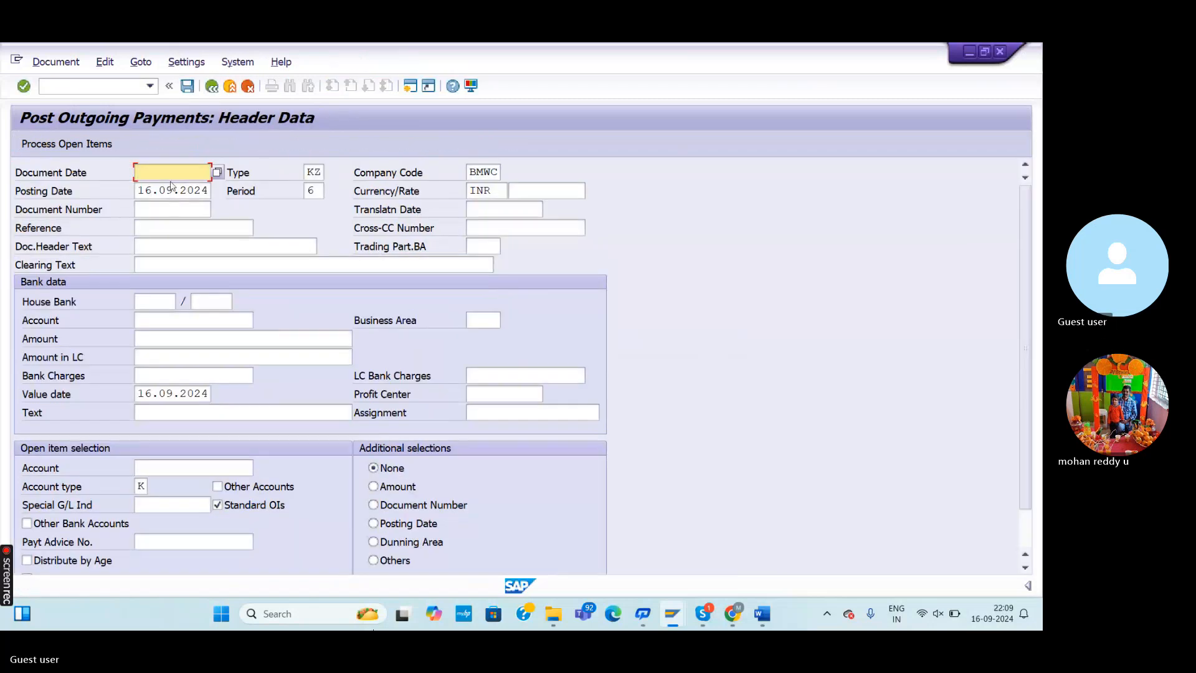
pyautogui.write('16.')
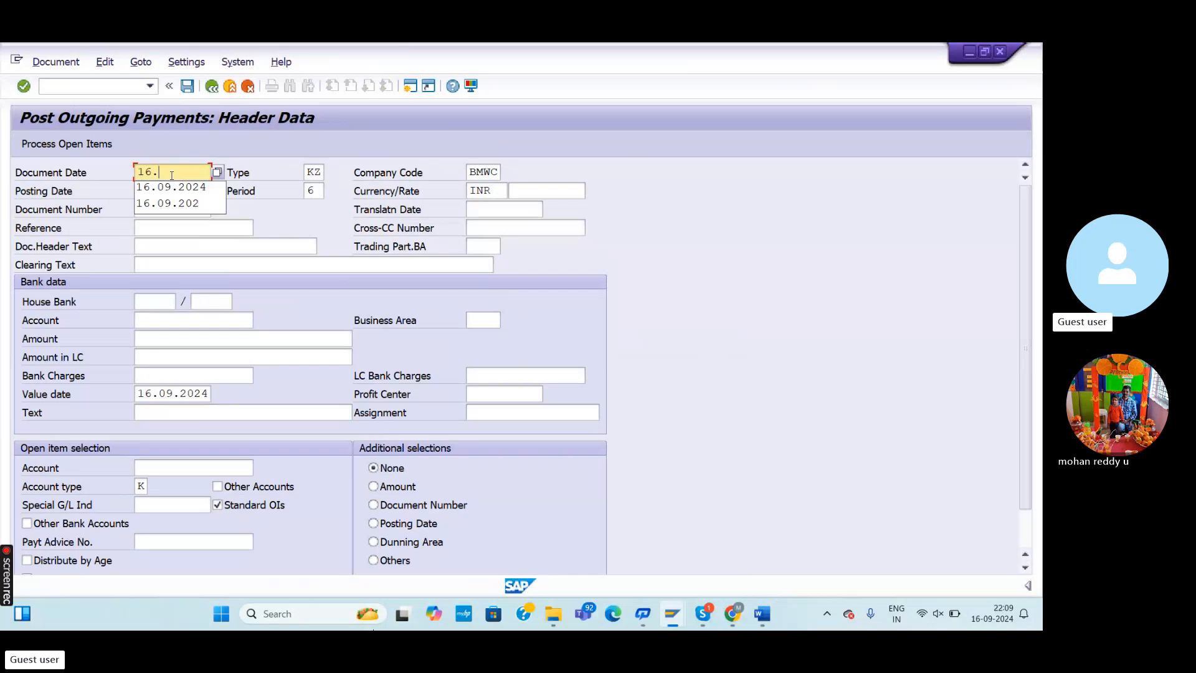
pyautogui.write('09.2')
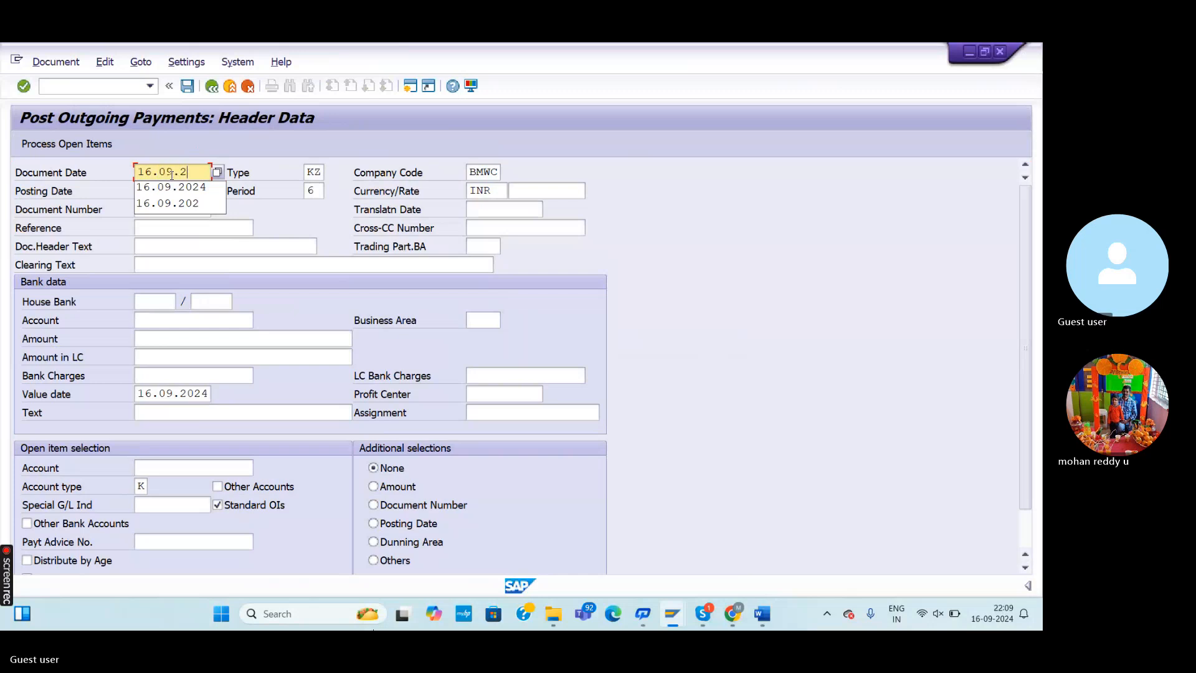
pyautogui.write('024')
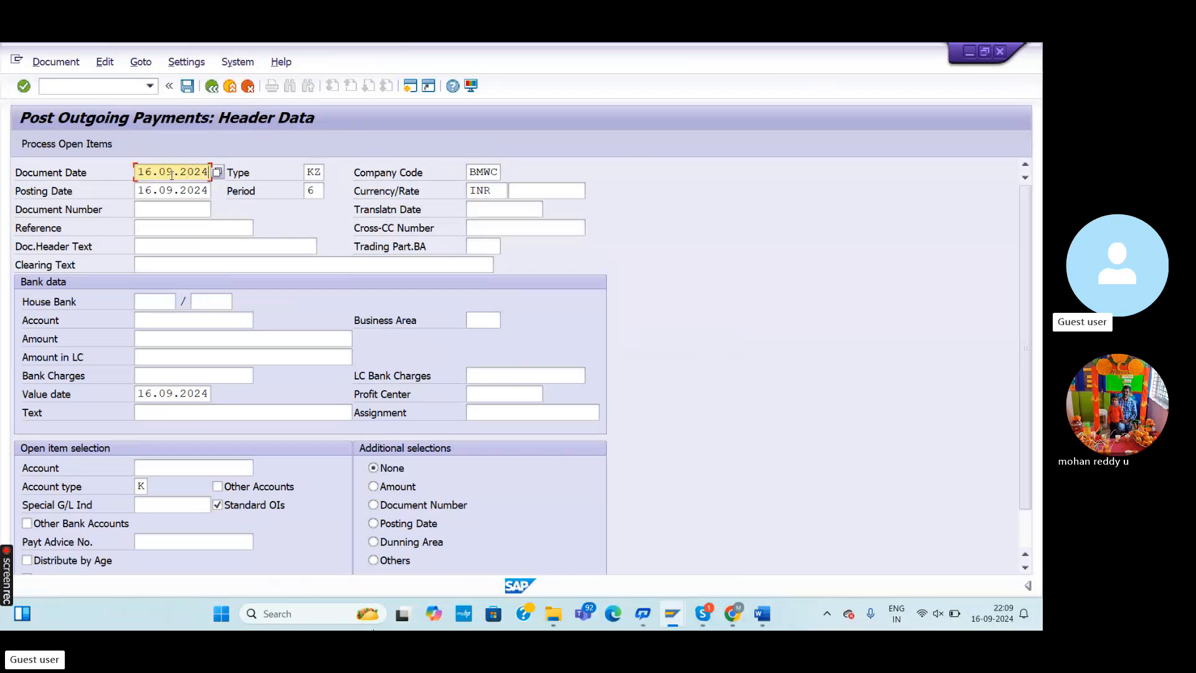
# Look up the G/L accounts of chart BCOC and choose AXIS BANK A/C as the bank data account
pyautogui.click(165, 323)
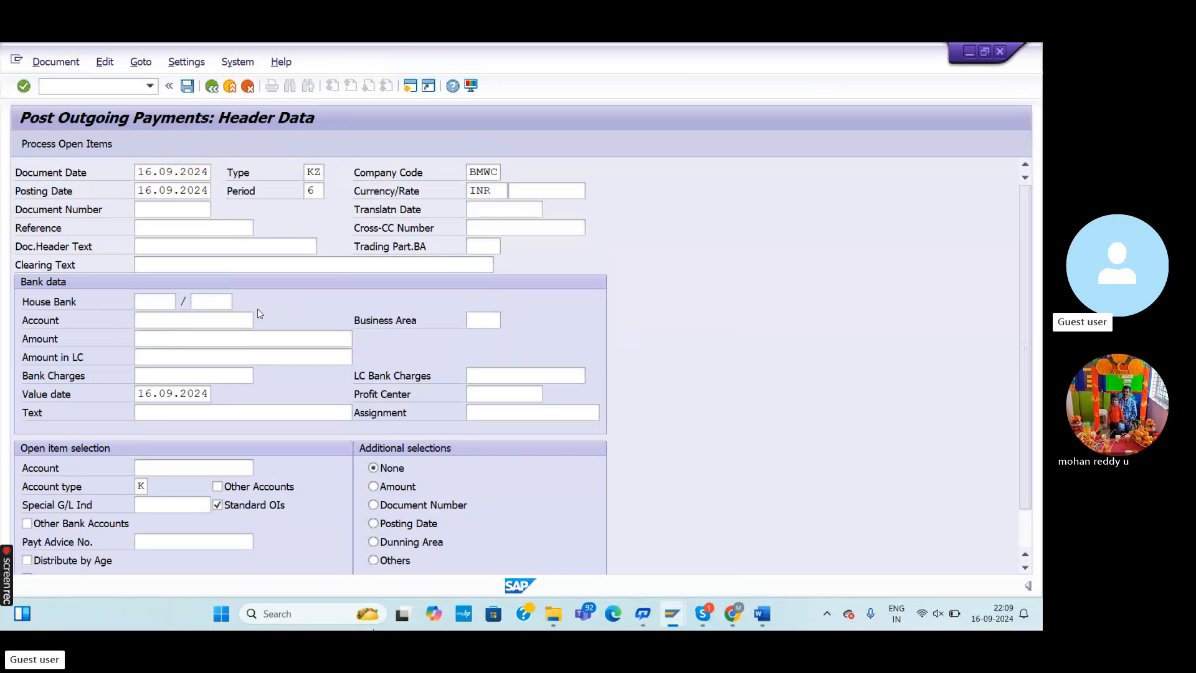
pyautogui.press('F4')
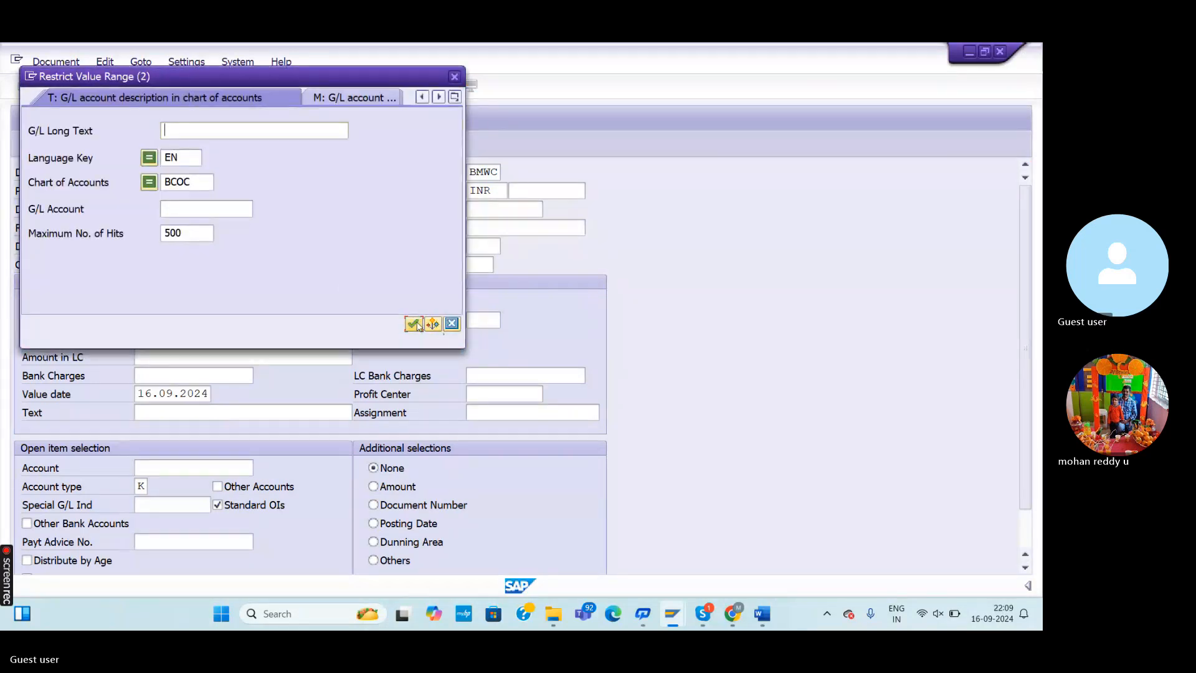
pyautogui.click(413, 323)
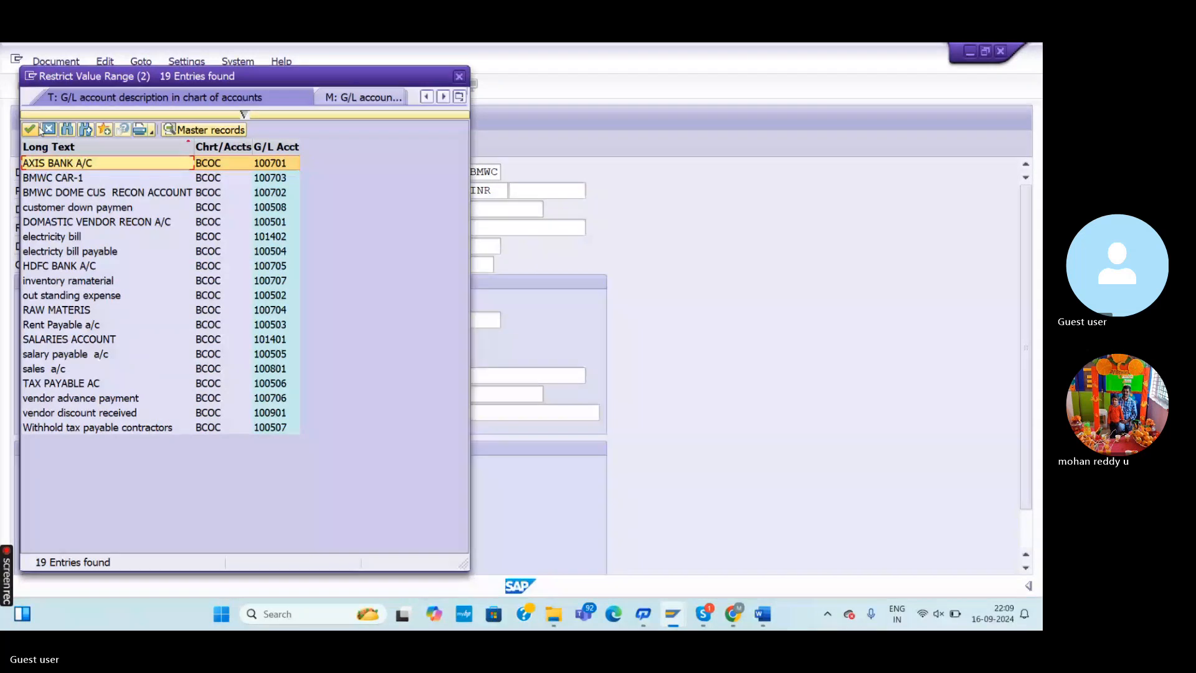
pyautogui.click(39, 128)
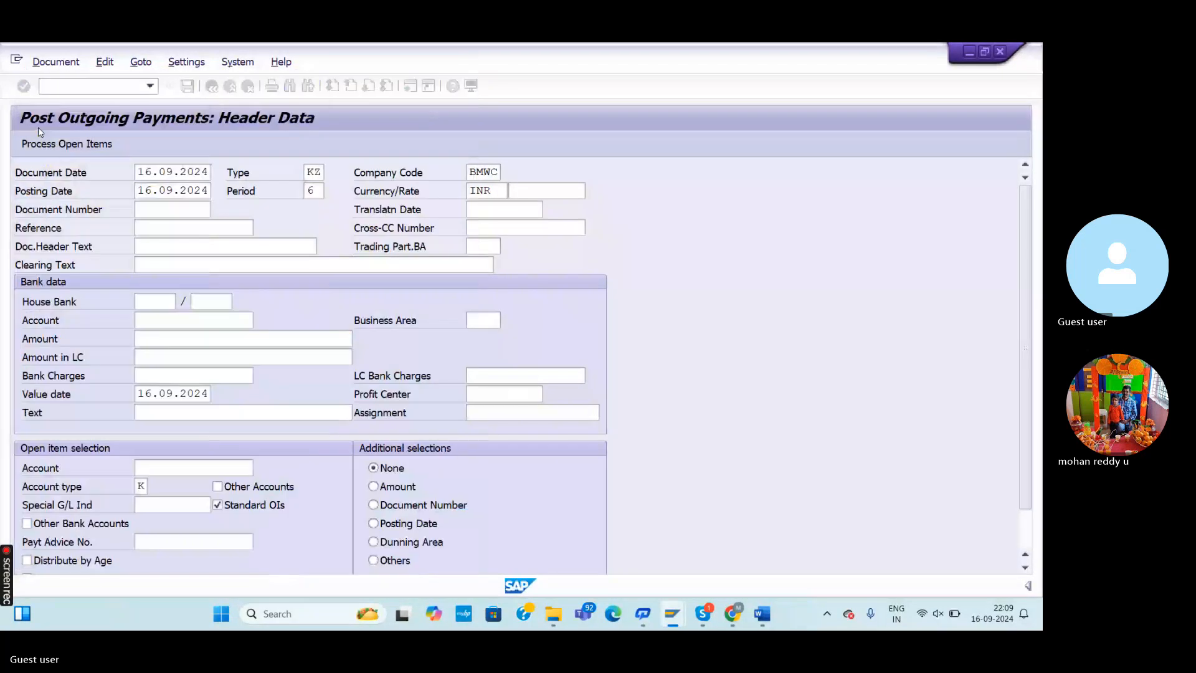
# Enter the vendor's account number for the open item selection
pyautogui.click(144, 472)
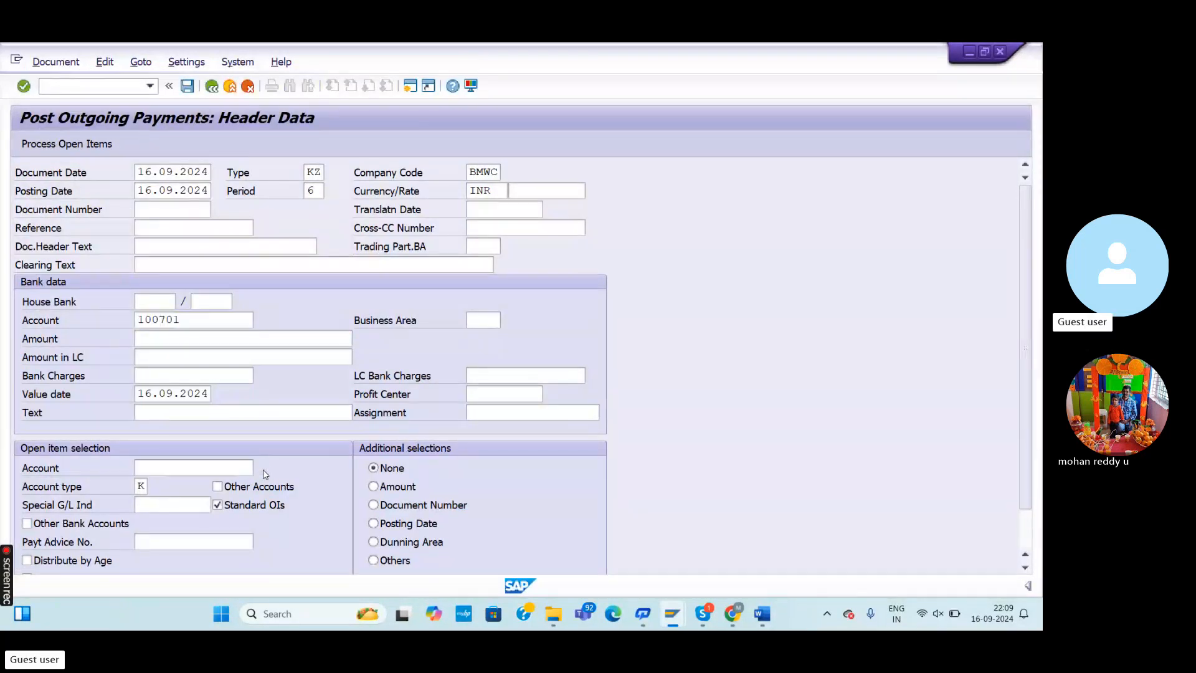
pyautogui.press('F4')
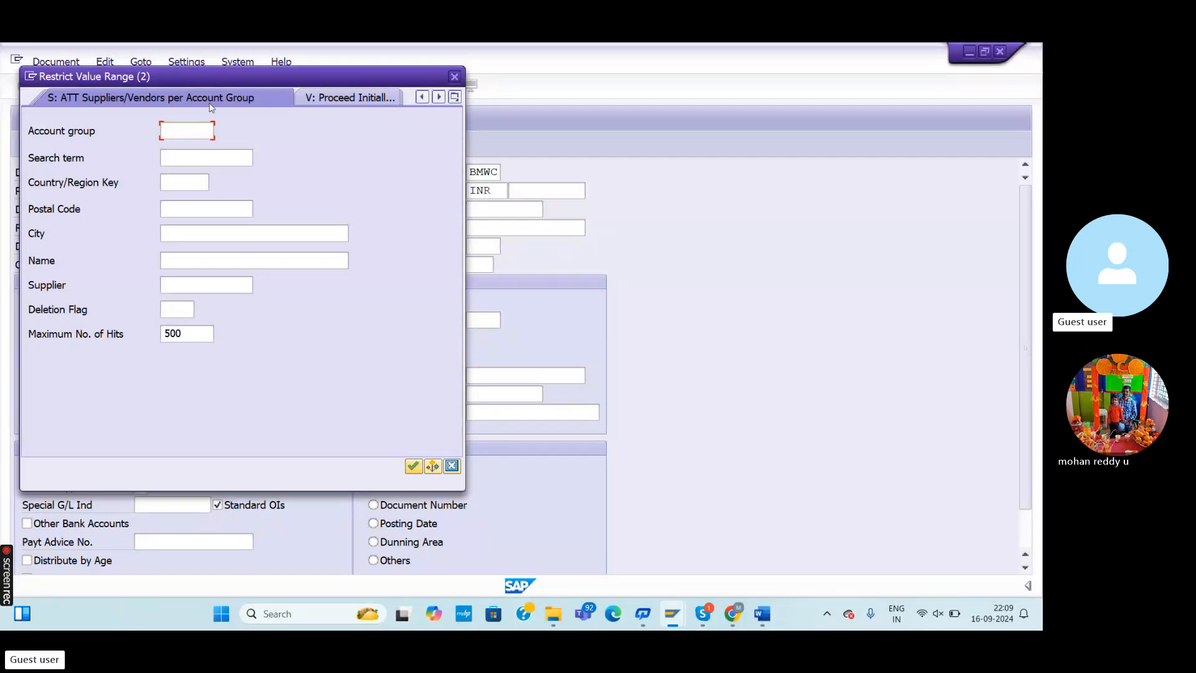
pyautogui.click(454, 77)
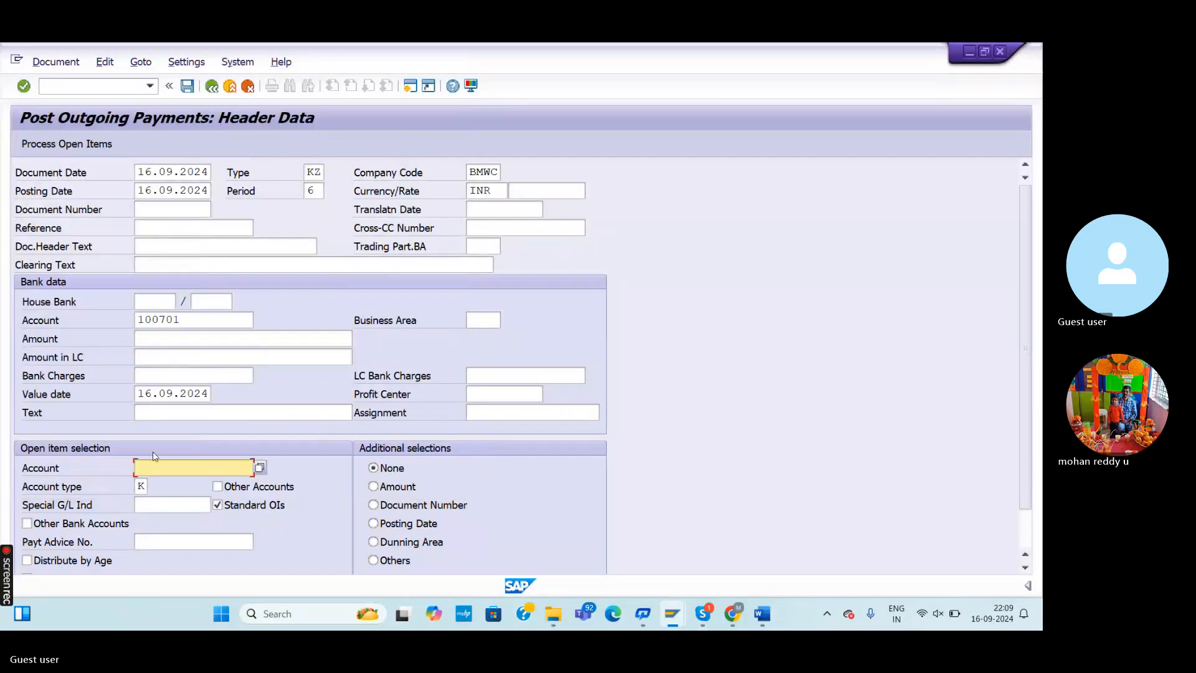
pyautogui.write('13')
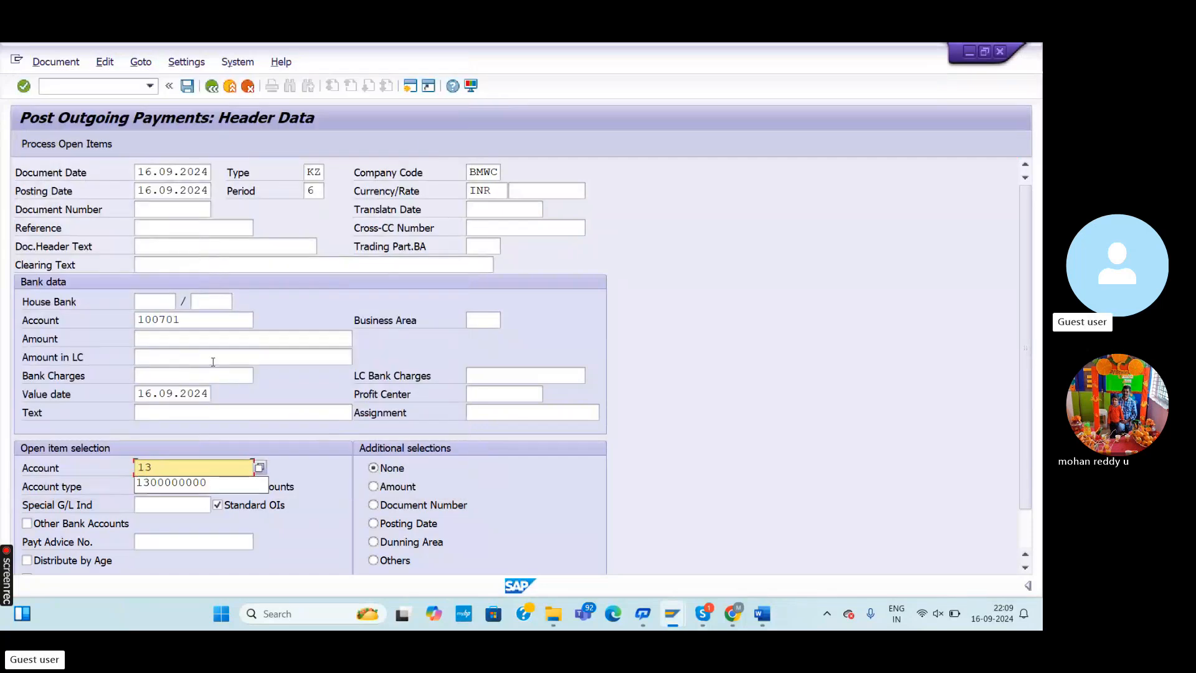
pyautogui.click(213, 486)
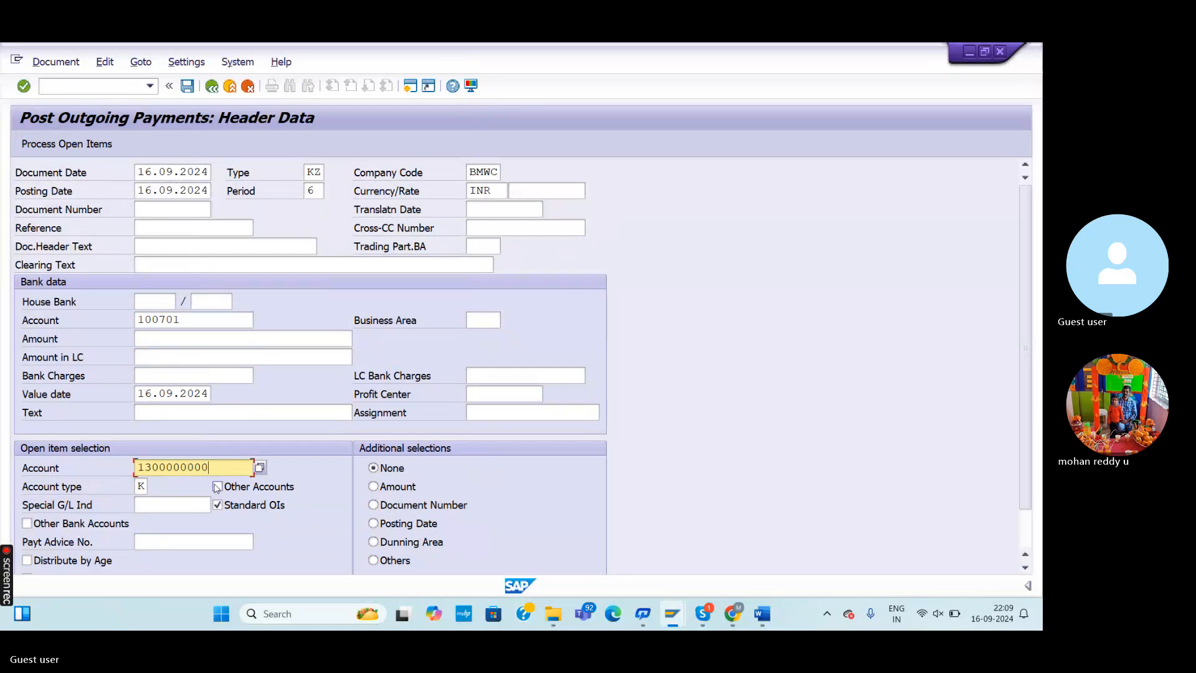
# Set the bank data text to VENDOR INVOICE CLEARING and the amount to 394000, and process the vendor's open items
pyautogui.click(171, 414)
pyautogui.write('v')
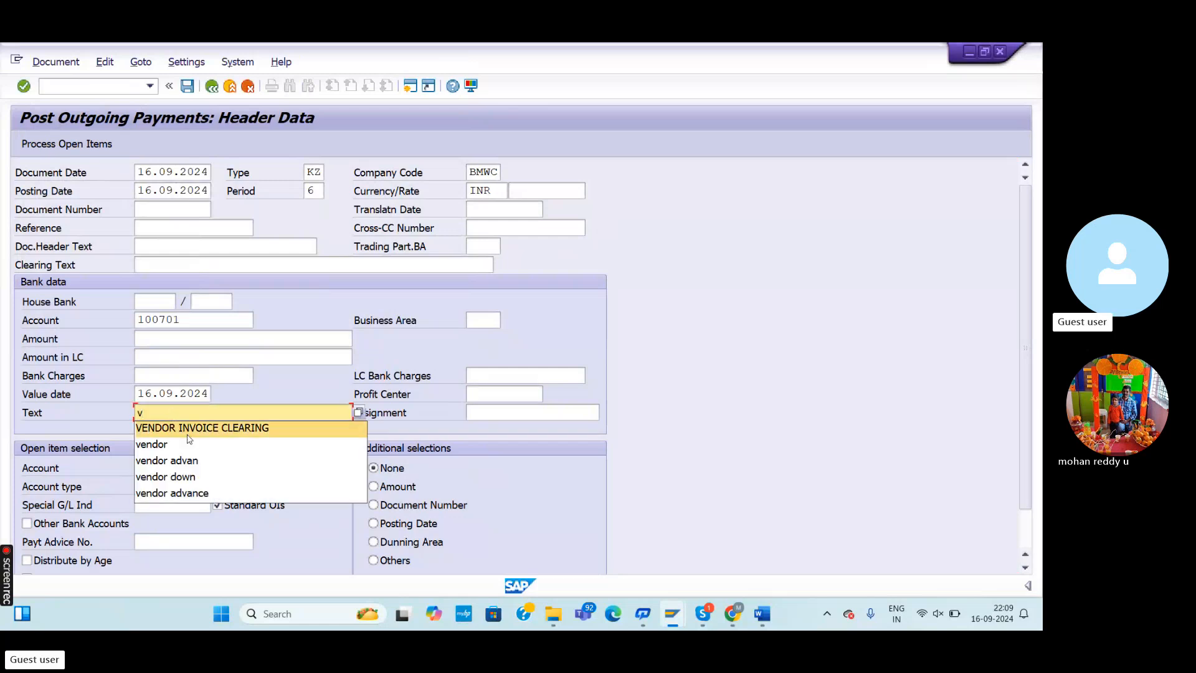
pyautogui.click(176, 428)
pyautogui.click(177, 338)
pyautogui.write('394.00')
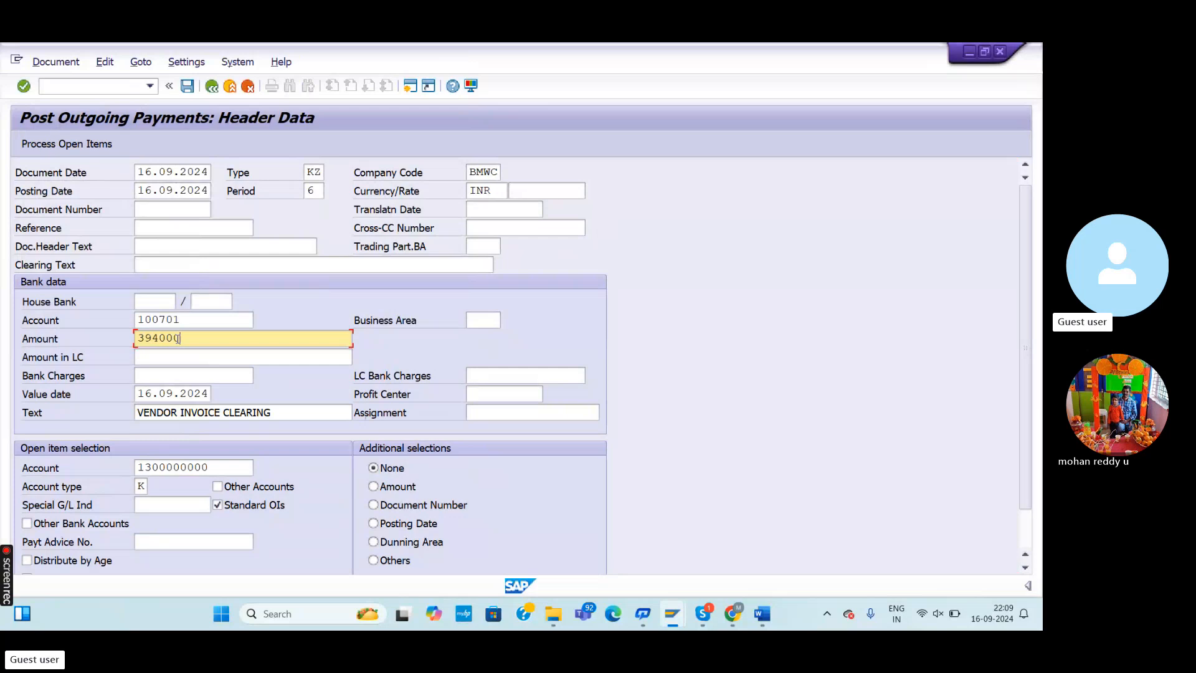
pyautogui.write('0')
pyautogui.press('Return')
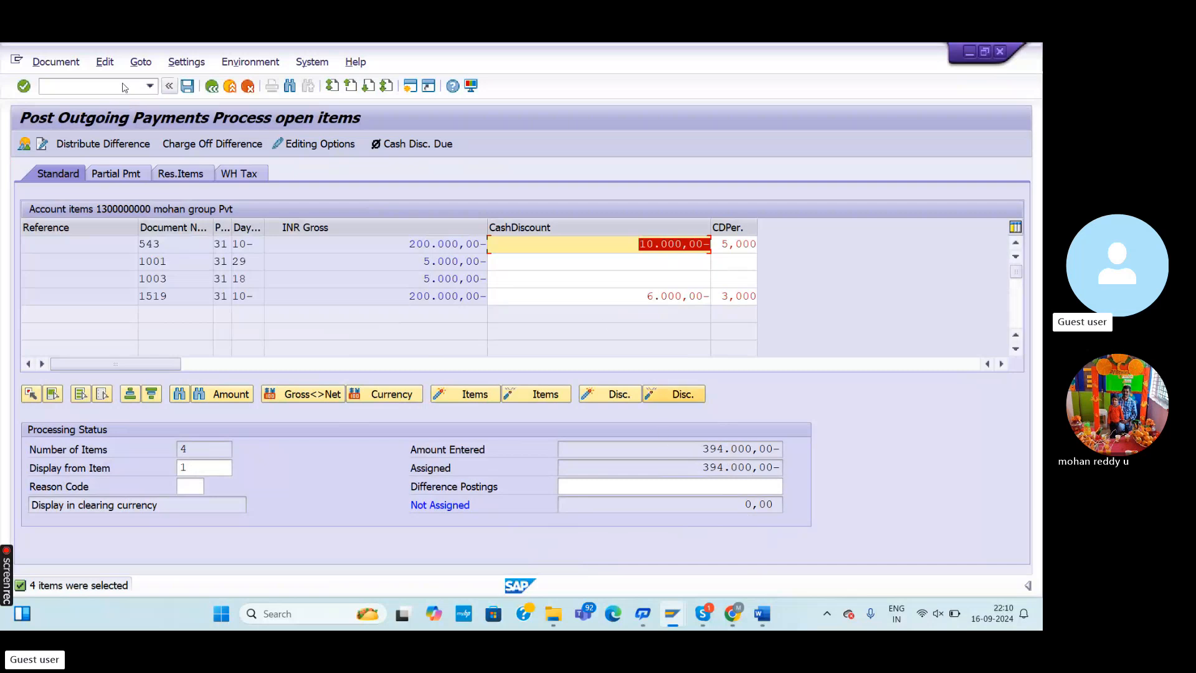
# Try to post the outgoing payment and open the detailed explanation of the status message
pyautogui.click(193, 89)
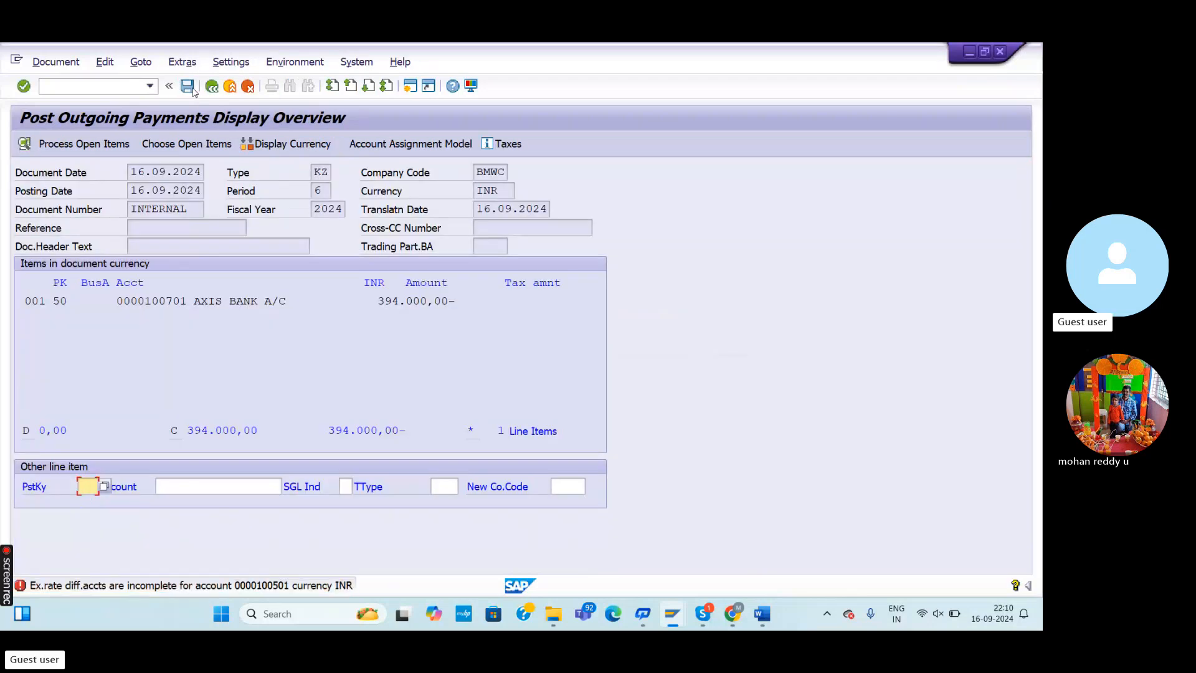
pyautogui.press('Return')
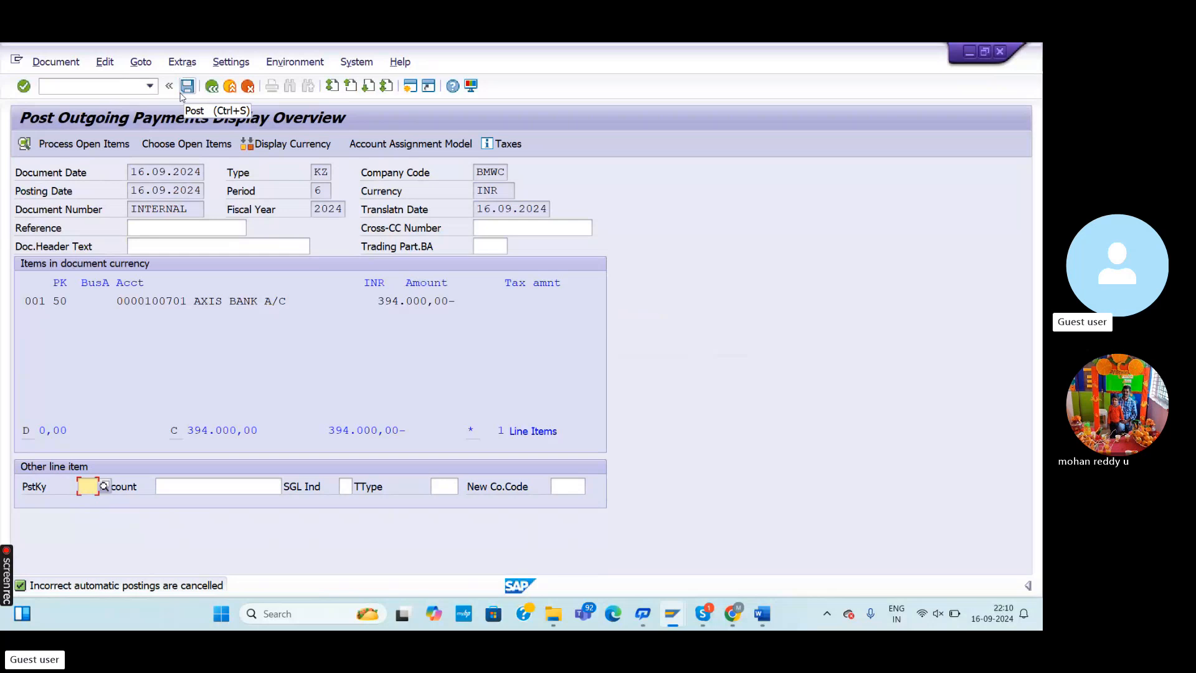
pyautogui.click(118, 590)
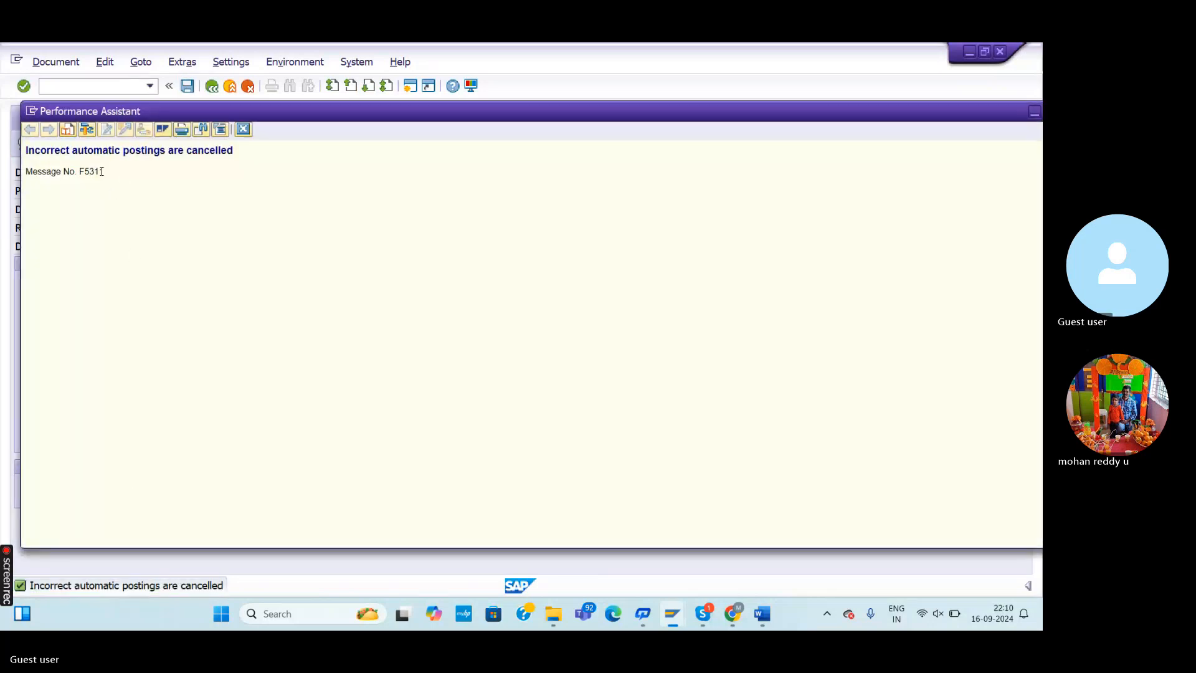
pyautogui.press('Escape')
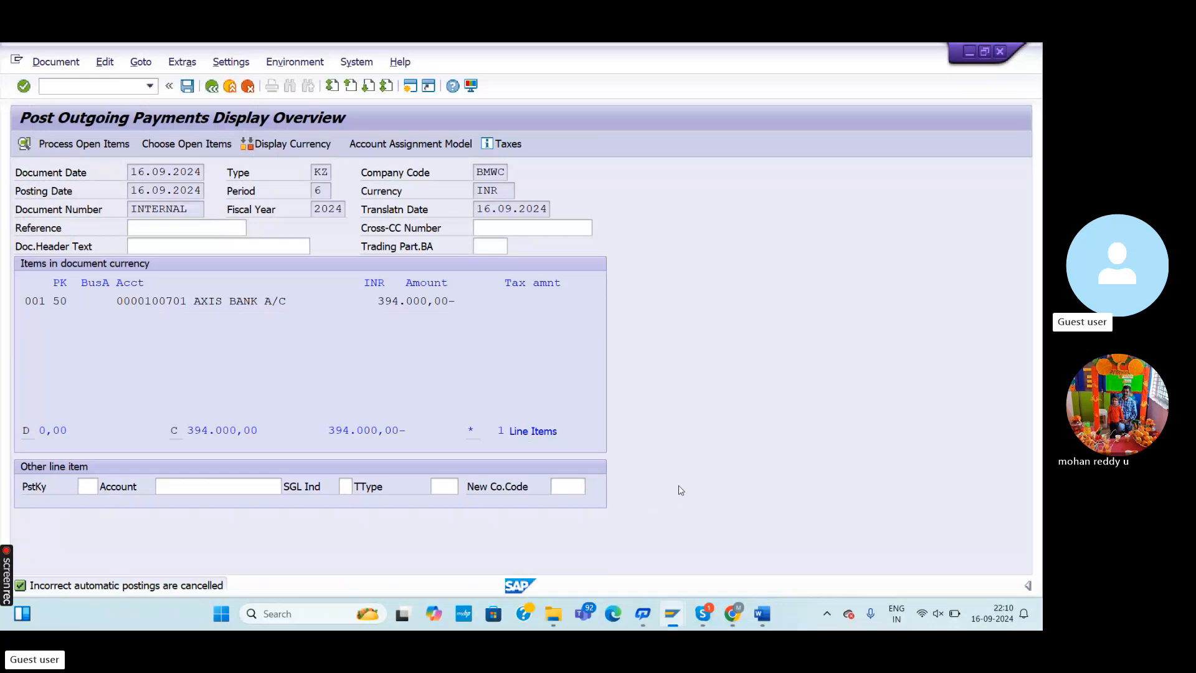
pyautogui.click(174, 586)
# Switch to the Word notes and review Step-4 on assigning the discount received G/L account for automatic posting
pyautogui.click(761, 614)
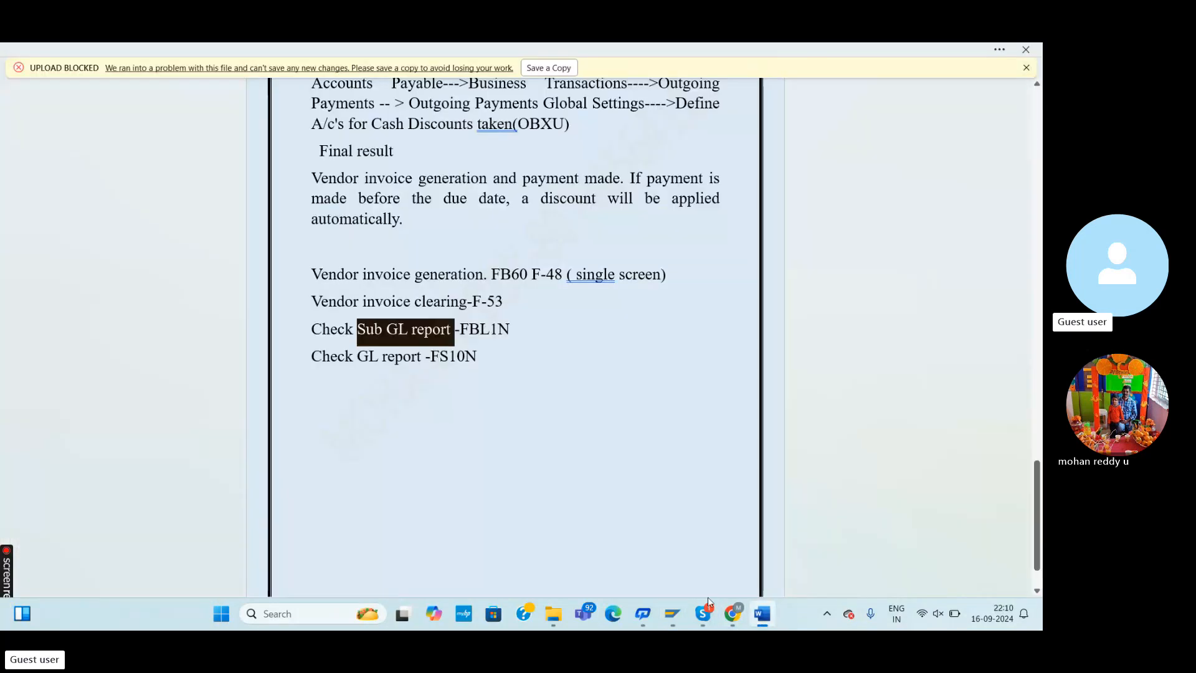
pyautogui.click(703, 498)
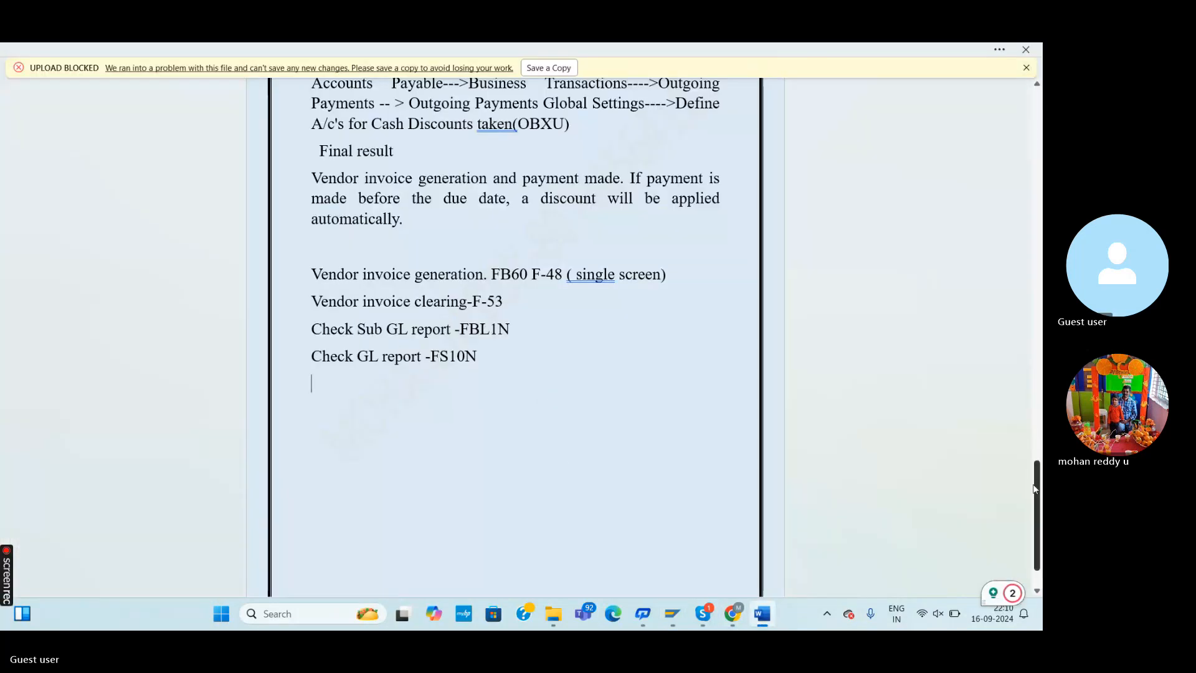
pyautogui.moveTo(1034, 488); pyautogui.dragTo(1042, 396)
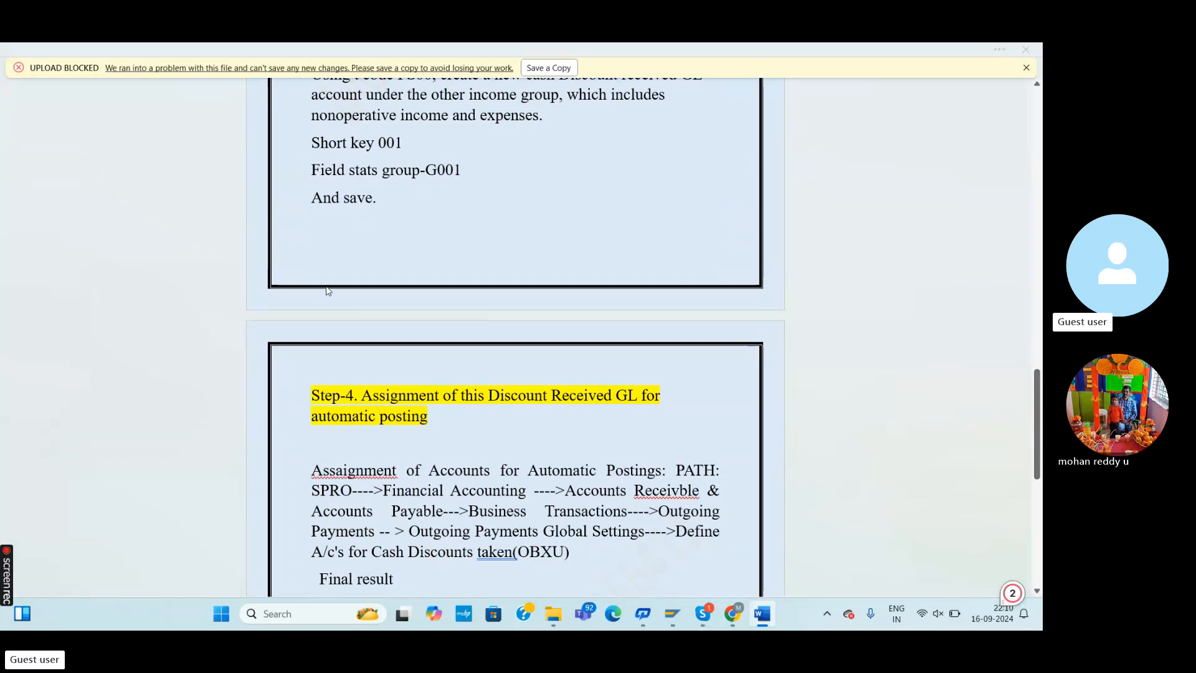
pyautogui.hotkey('alt', 'Tab')
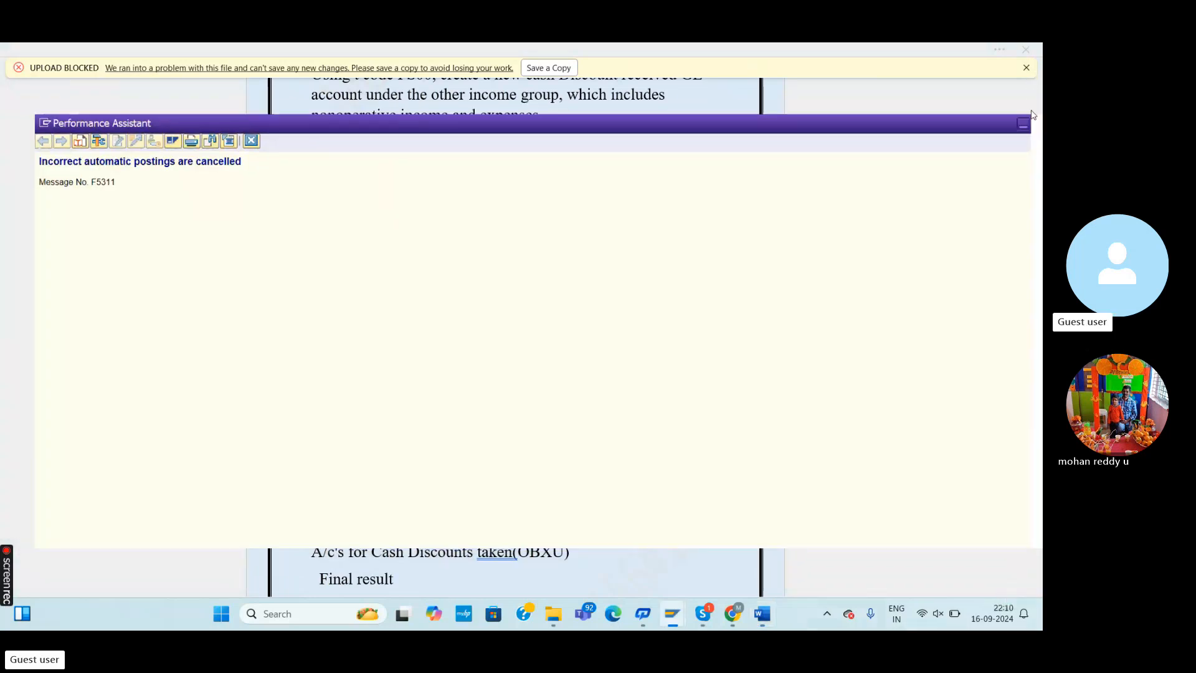
pyautogui.click(1034, 113)
# Switch back to SAP and reopen the cash discount received account assignment for chart of accounts BCOC with transaction OBXU
pyautogui.moveTo(733, 616)
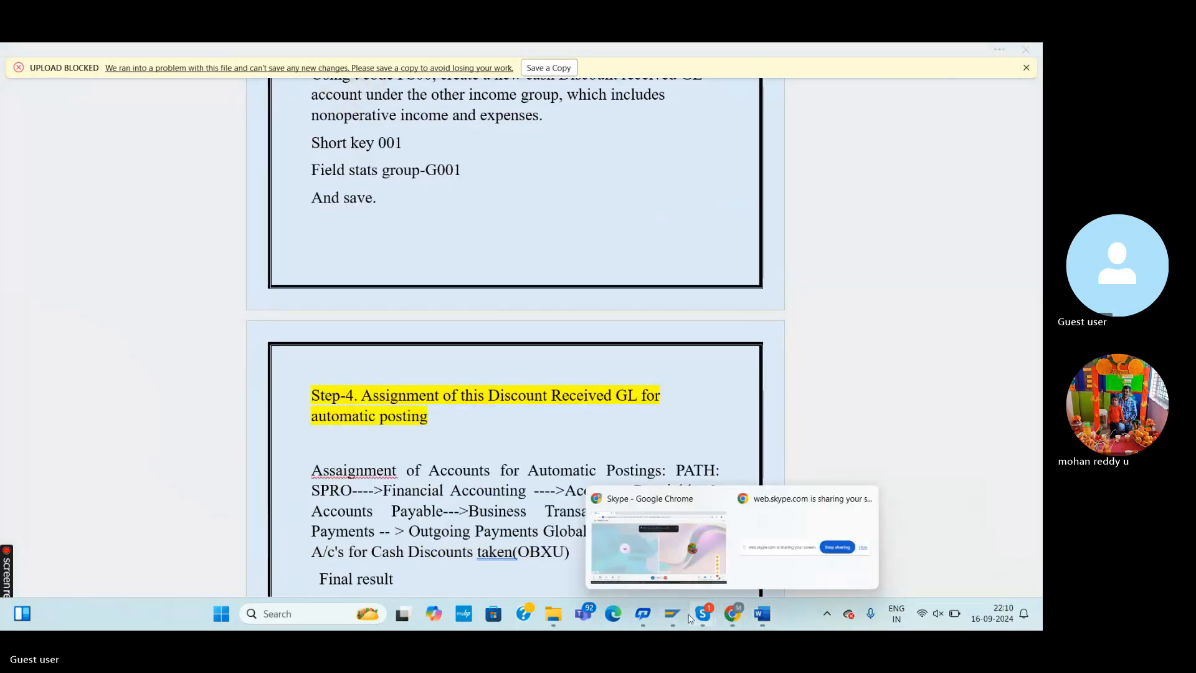
pyautogui.moveTo(672, 615)
pyautogui.click(674, 564)
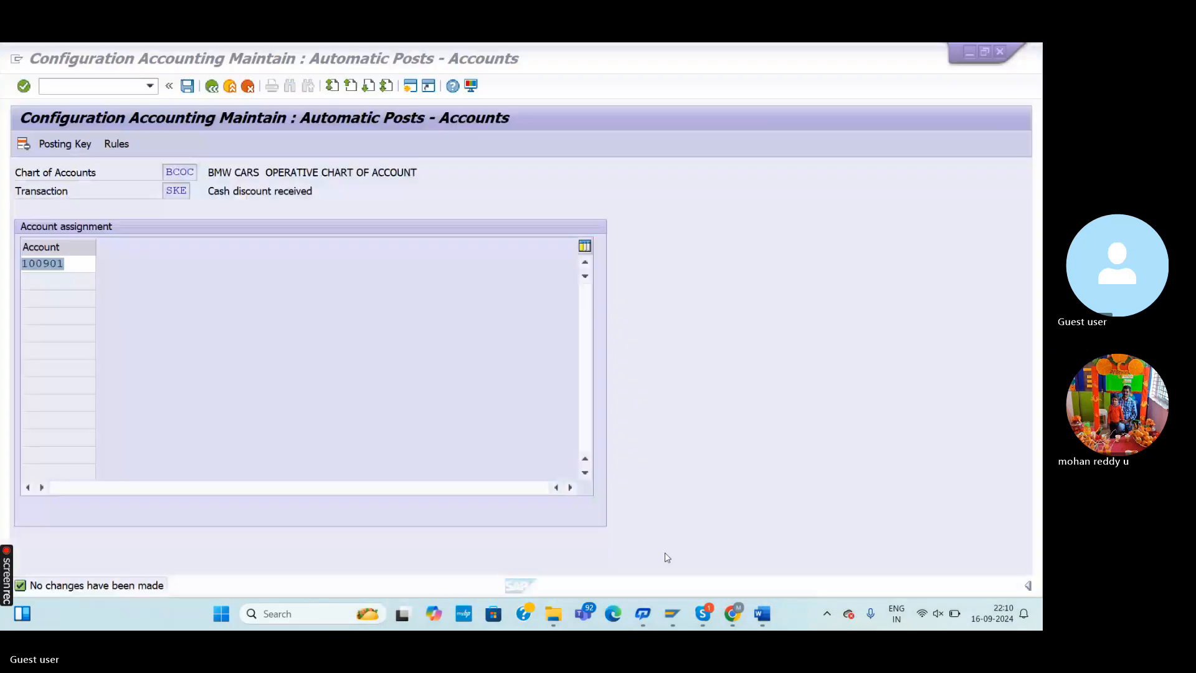
pyautogui.click(102, 87)
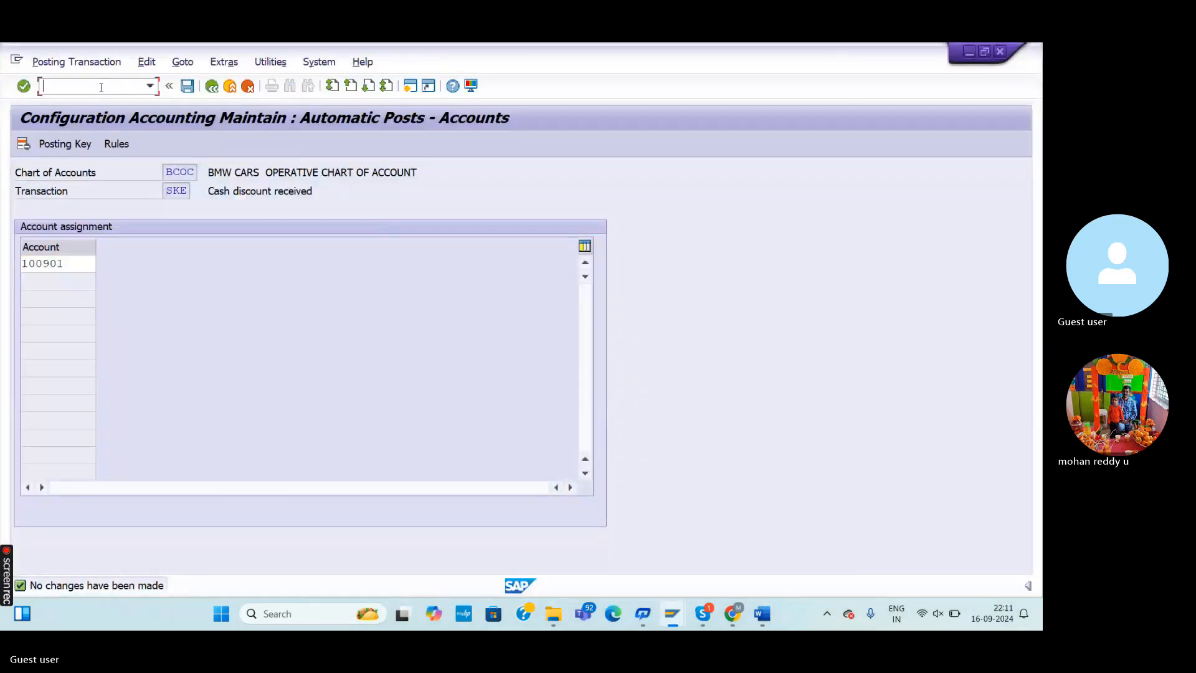
pyautogui.write('/nobxu')
pyautogui.press('Return')
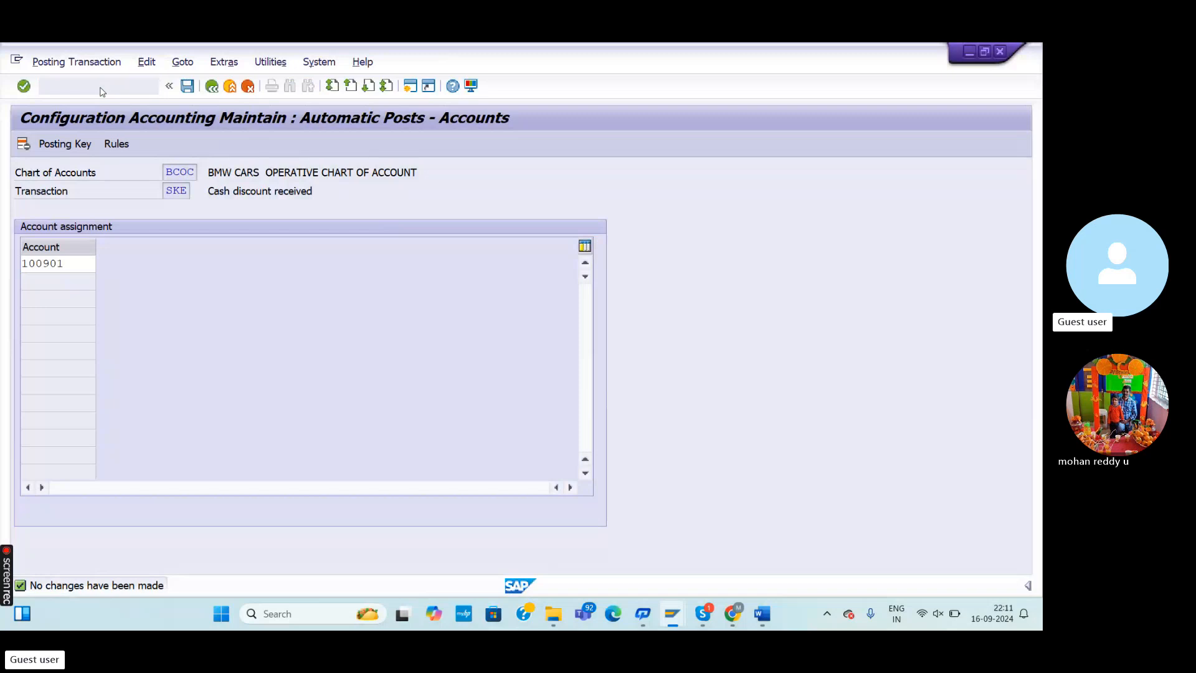
pyautogui.click(416, 432)
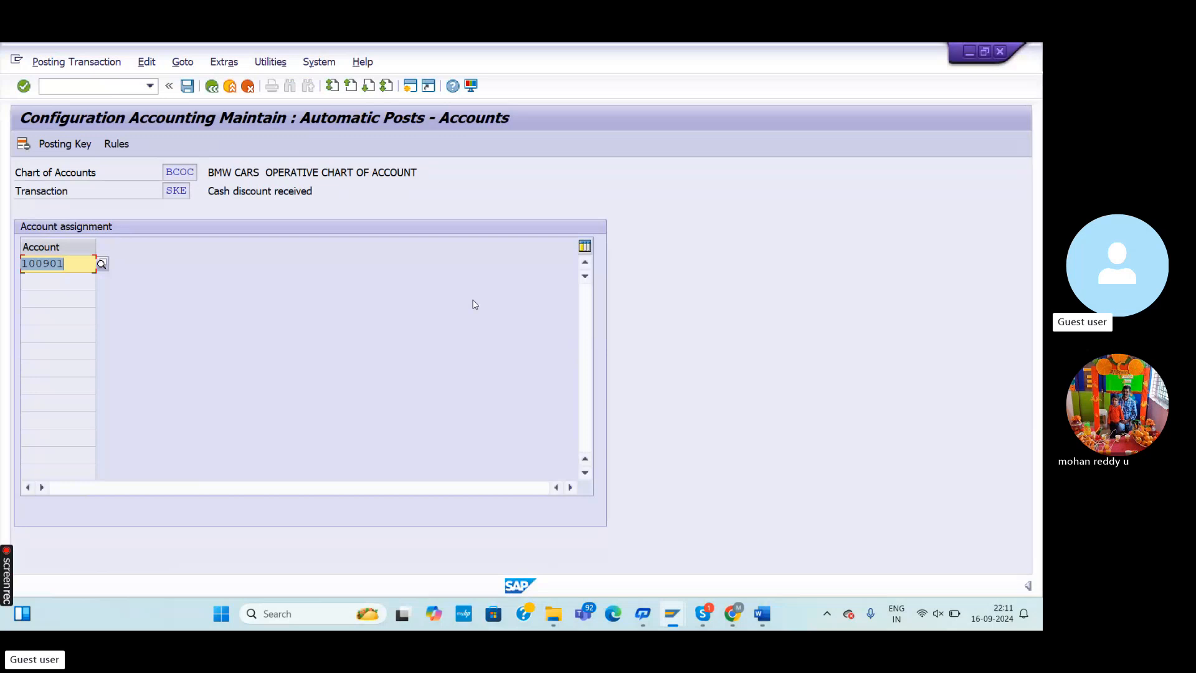
pyautogui.hotkey('alt', 'Tab')
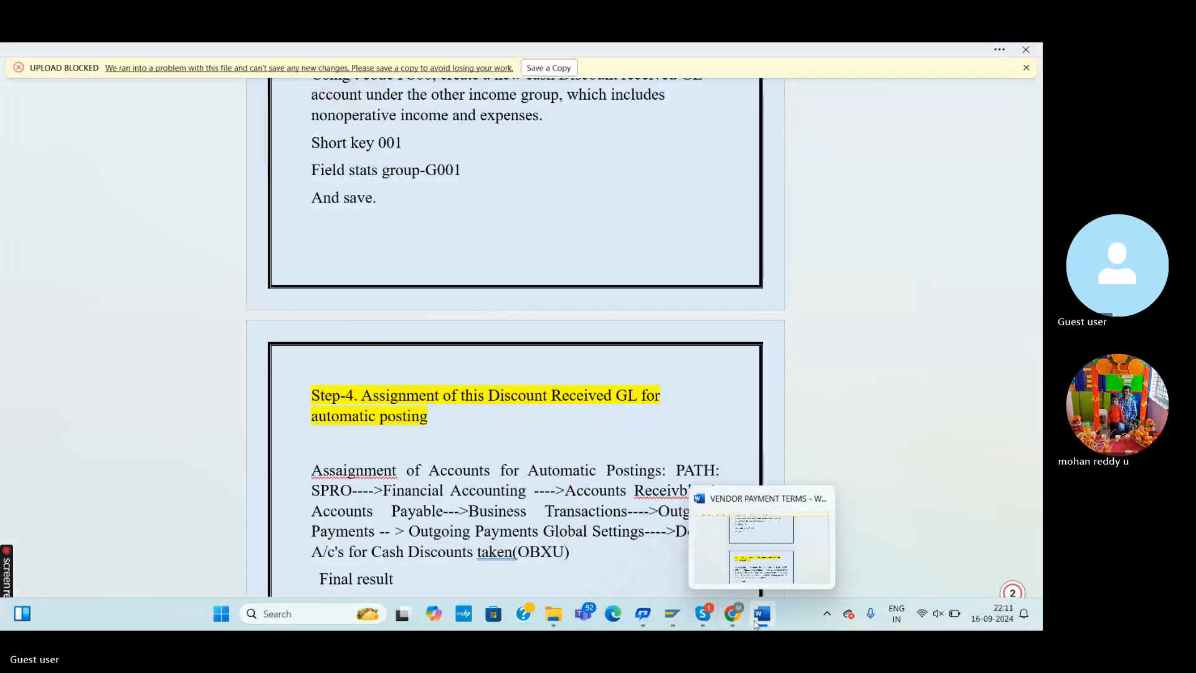
pyautogui.moveTo(664, 620)
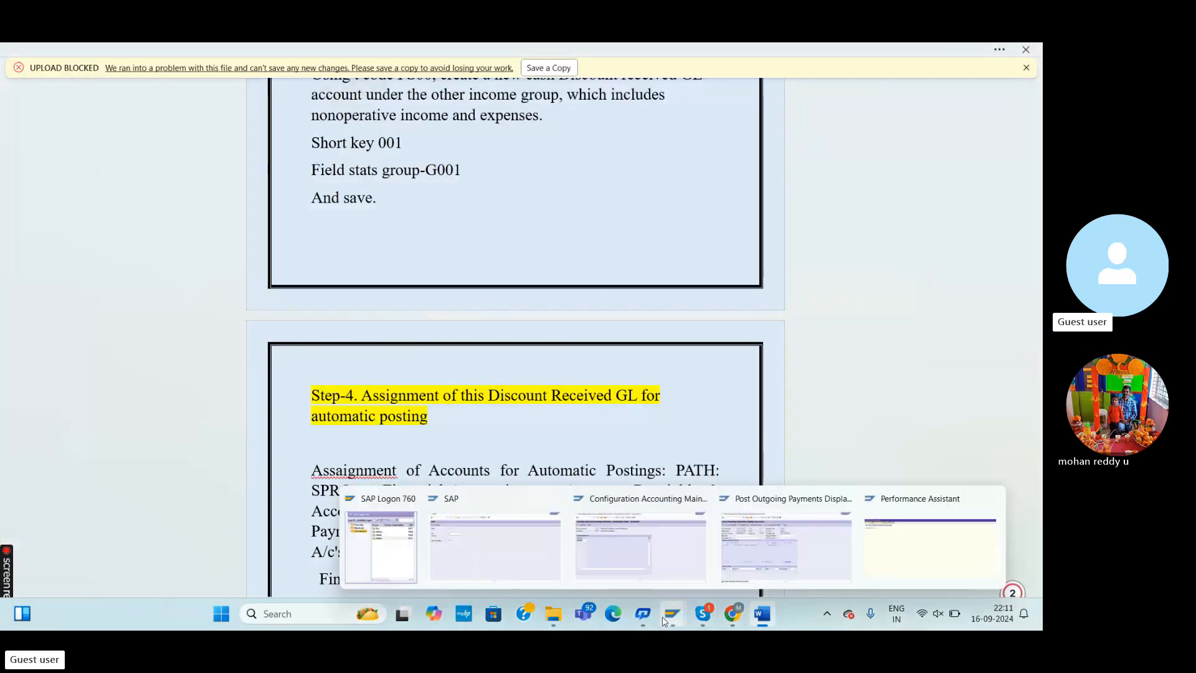
pyautogui.click(494, 559)
pyautogui.moveTo(671, 617)
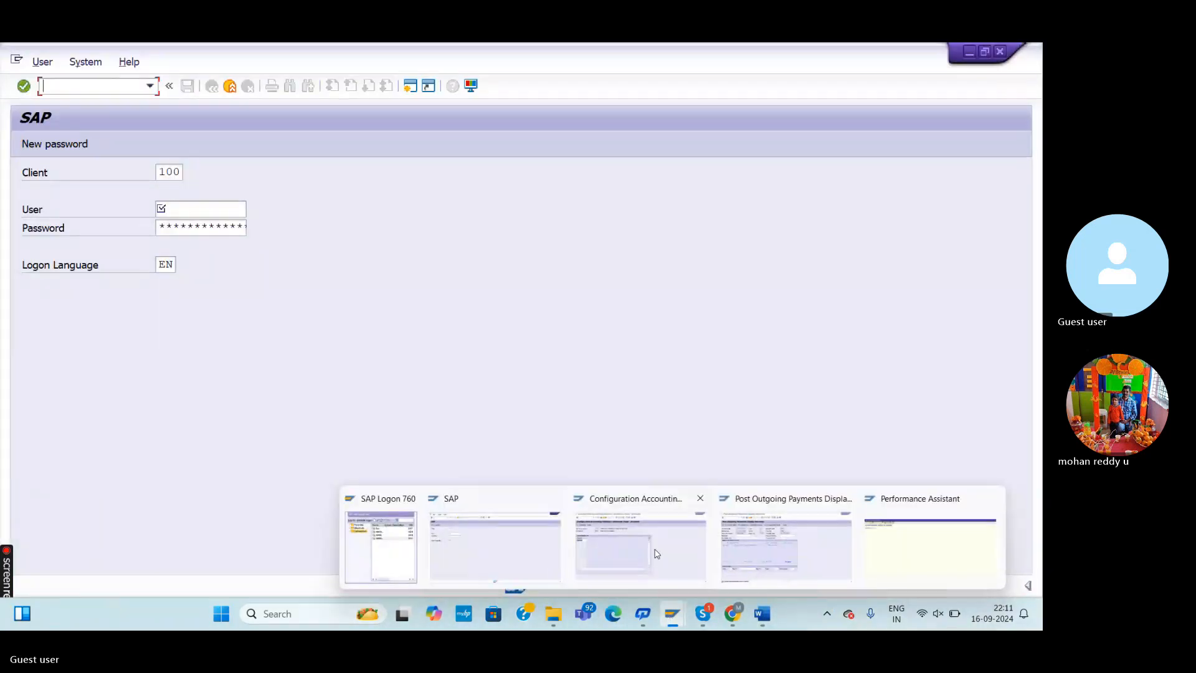
pyautogui.click(655, 549)
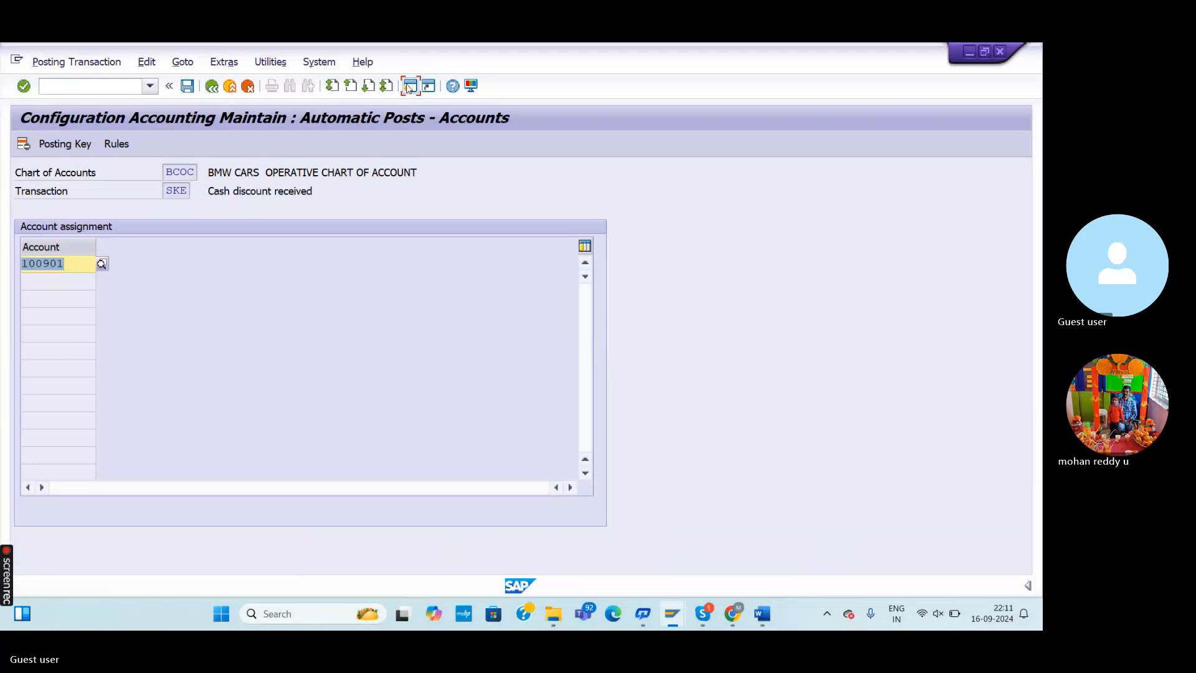
pyautogui.click(138, 86)
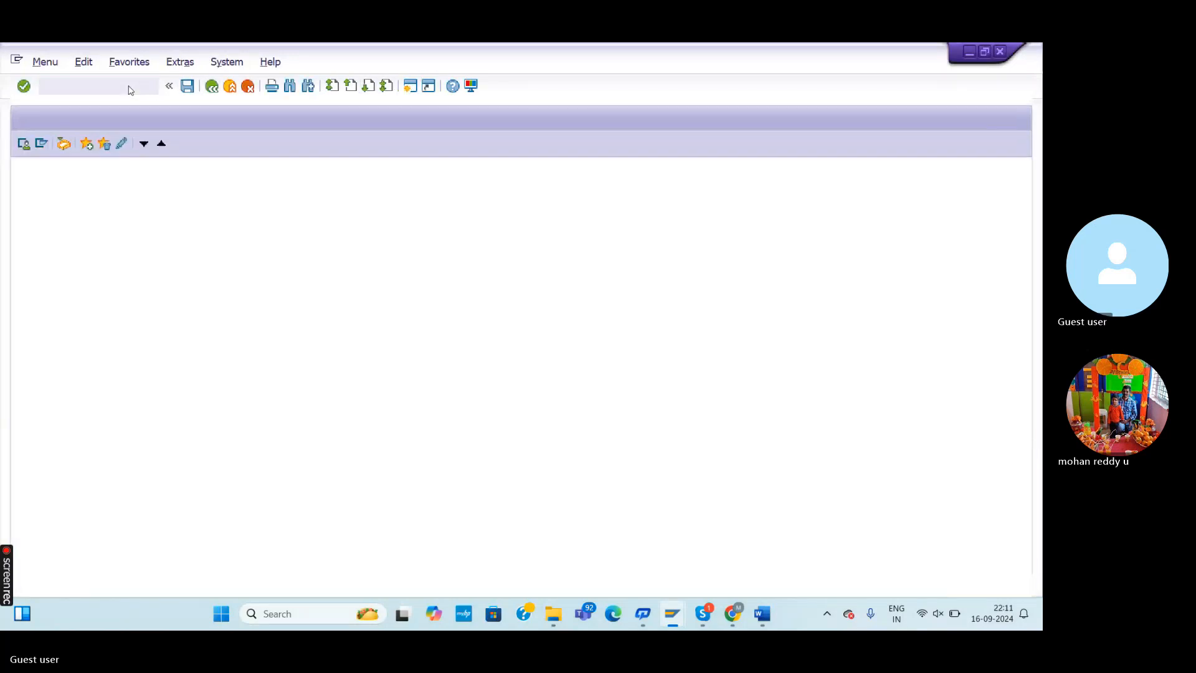
pyautogui.write('/nfb50')
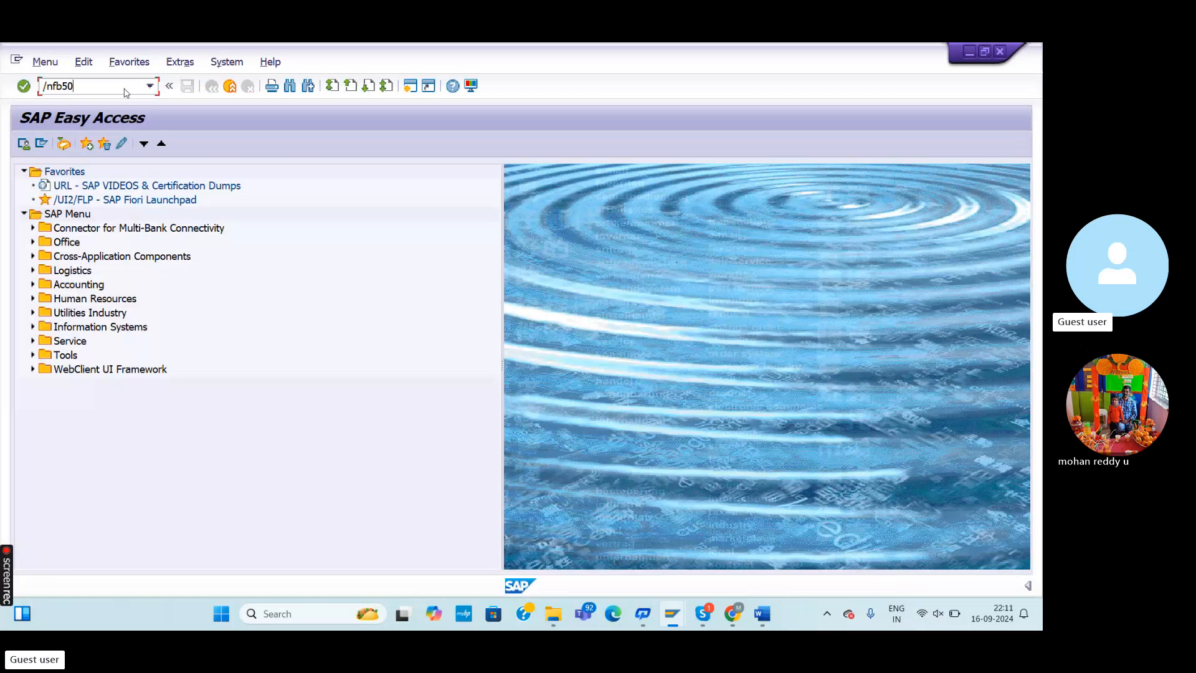
pyautogui.press('Return')
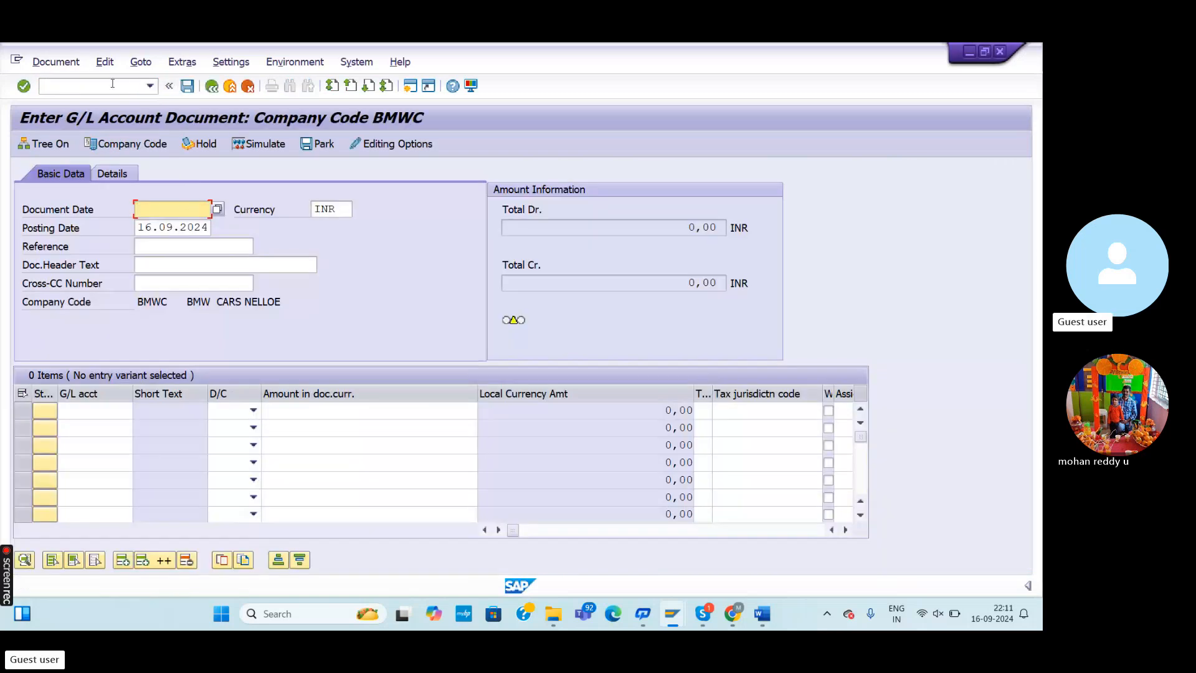
# Open central G/L account editing for company code BMWC and expand OTHER INCOME GROUP to check the vendor discount account
pyautogui.click(113, 83)
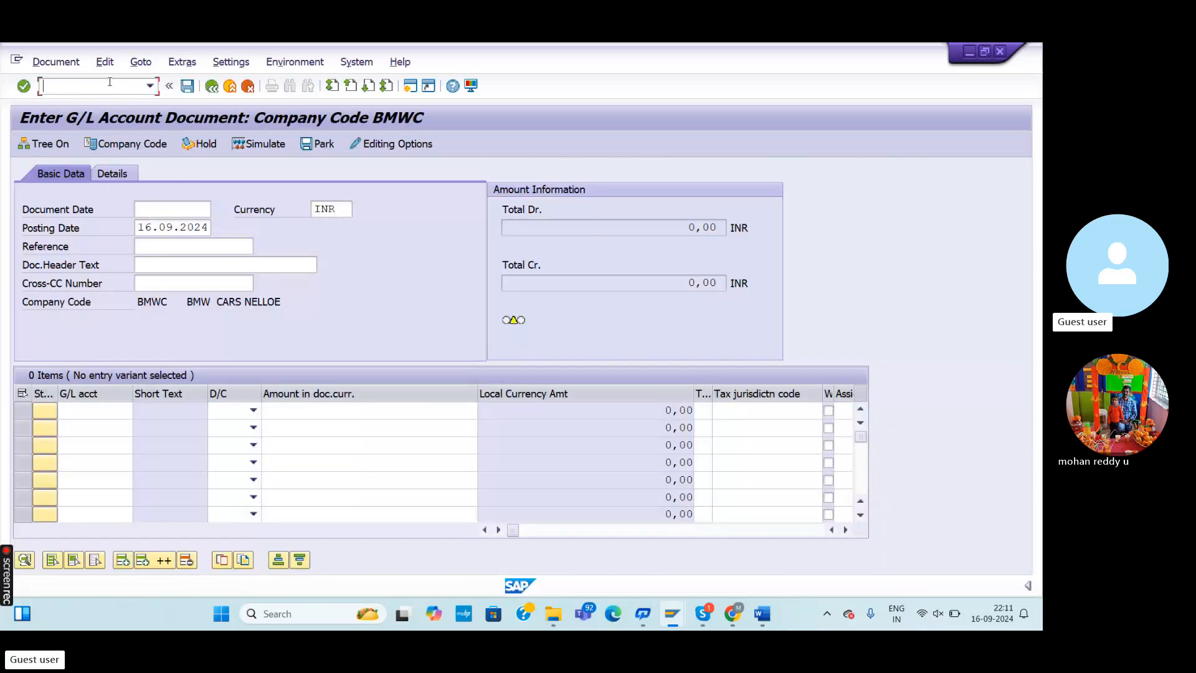
pyautogui.write('/n')
pyautogui.press('Return')
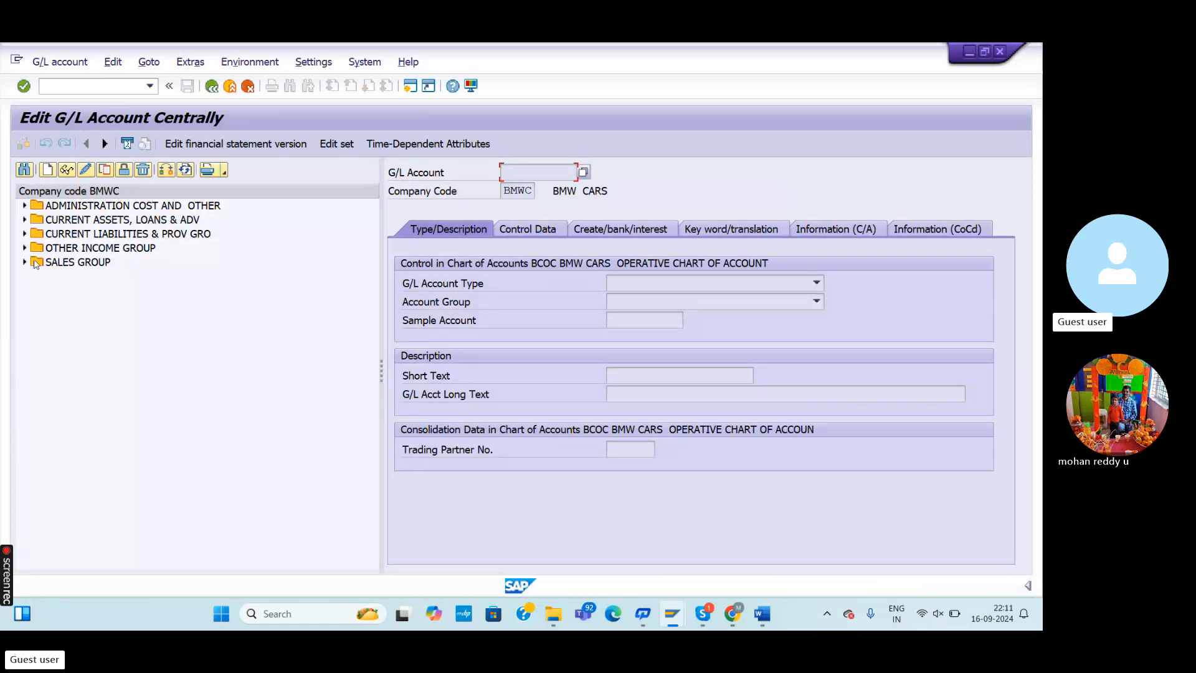
pyautogui.click(24, 248)
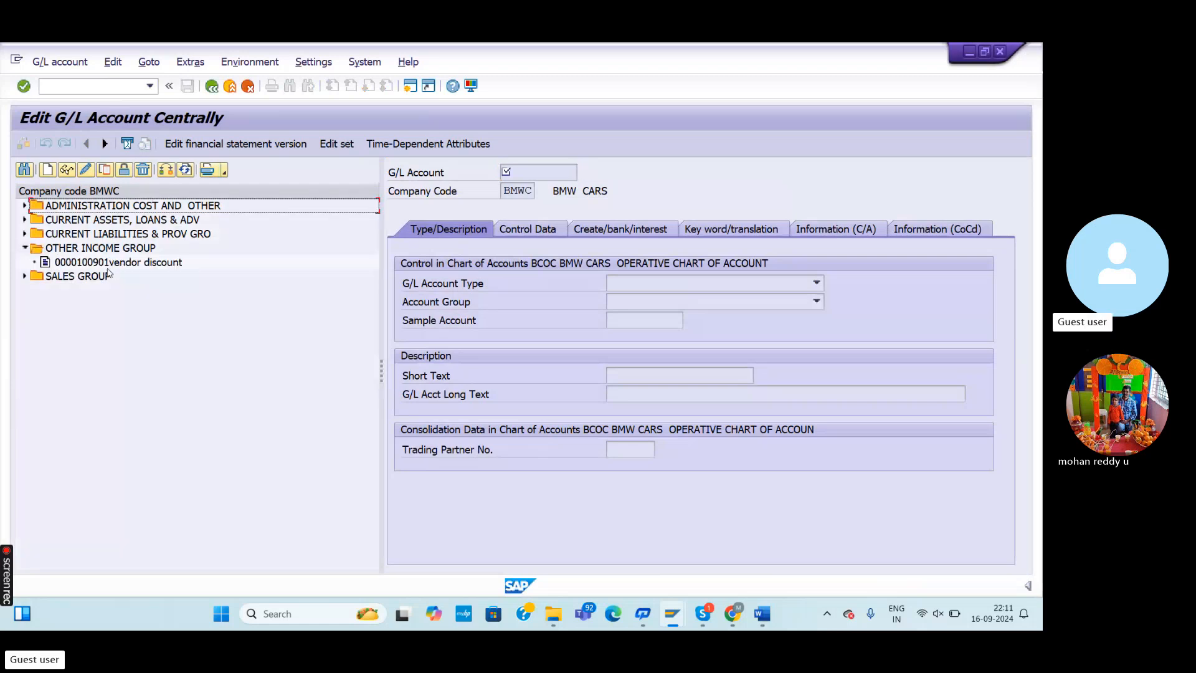
# Return to the automatic posting configuration and save G/L account 100901 for the cash discount received transaction SKE
pyautogui.hotkey('alt', 'Tab')
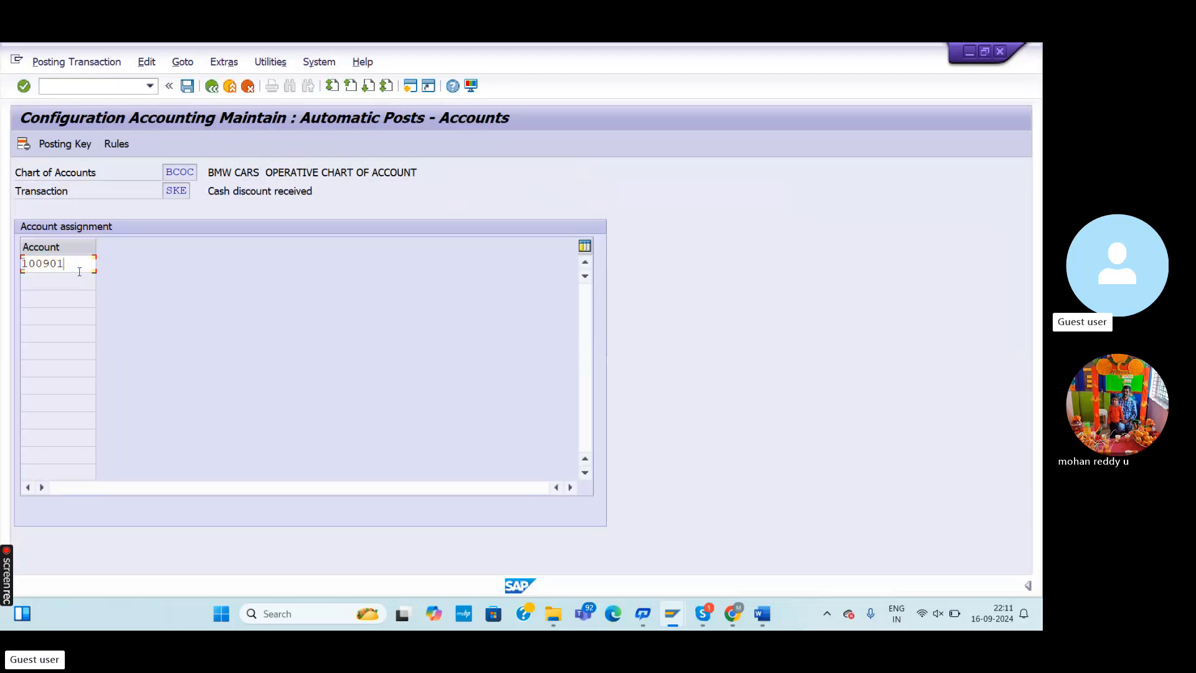
pyautogui.doubleClick(79, 272)
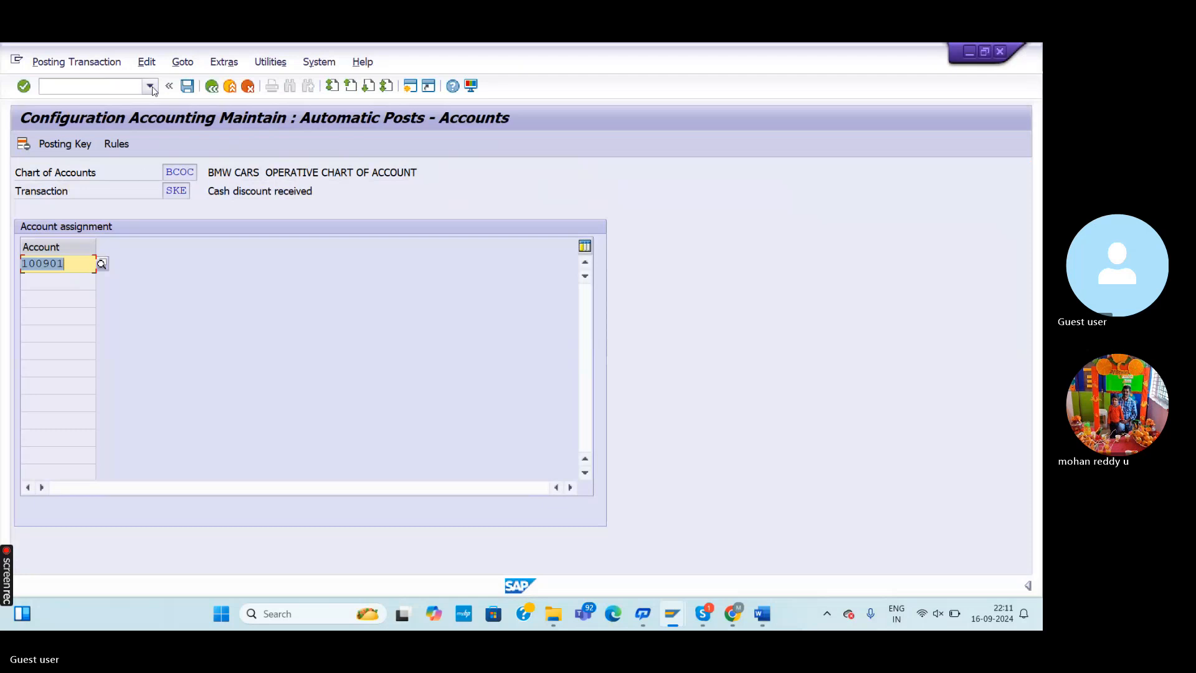
pyautogui.click(187, 91)
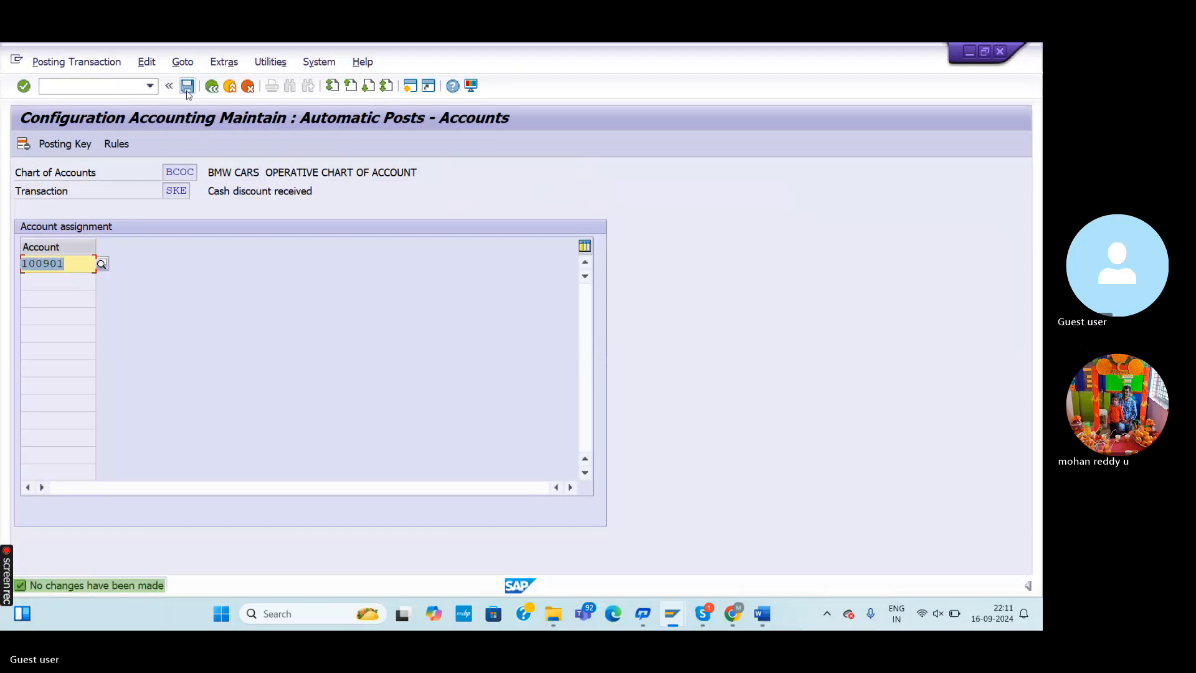
# Switch to the outgoing payment session and open the AXIS BANK A/C line item for correction
pyautogui.hotkey('alt', 'Tab')
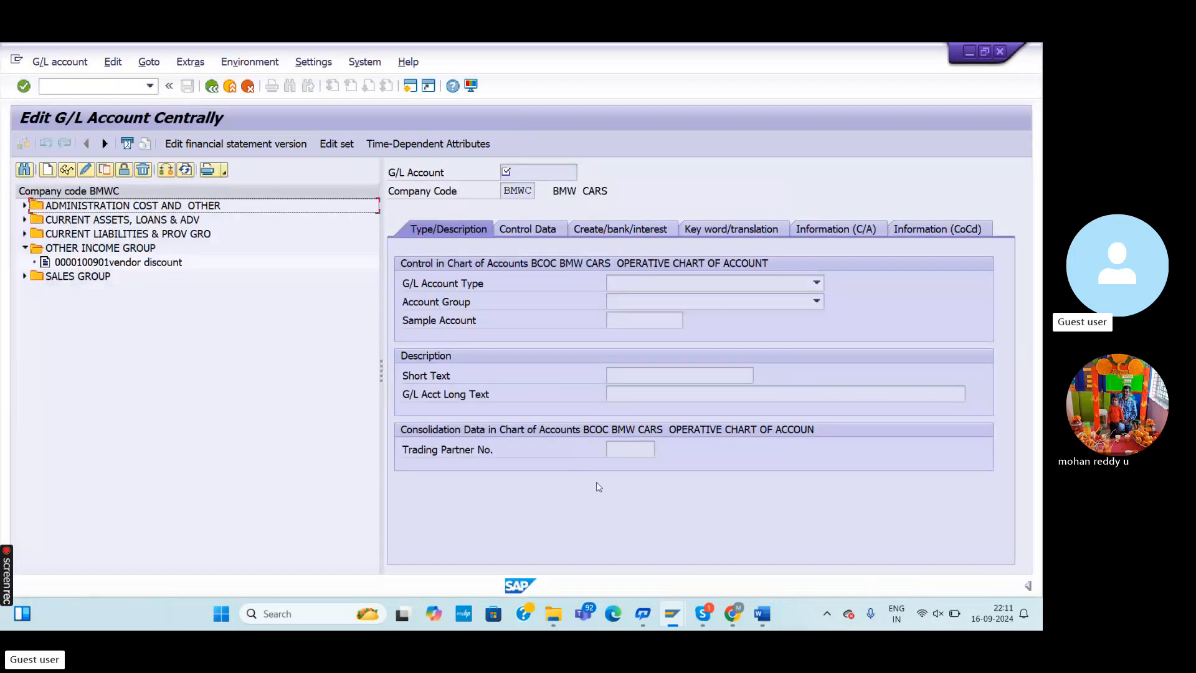
pyautogui.moveTo(702, 613)
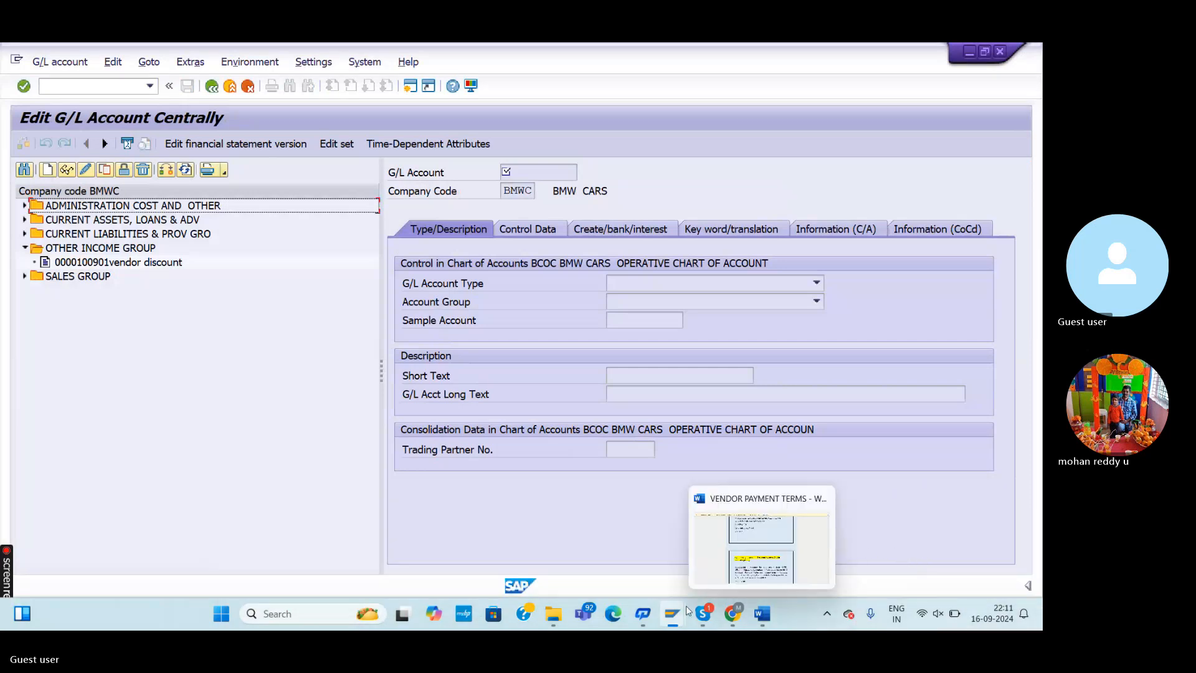
pyautogui.moveTo(657, 618)
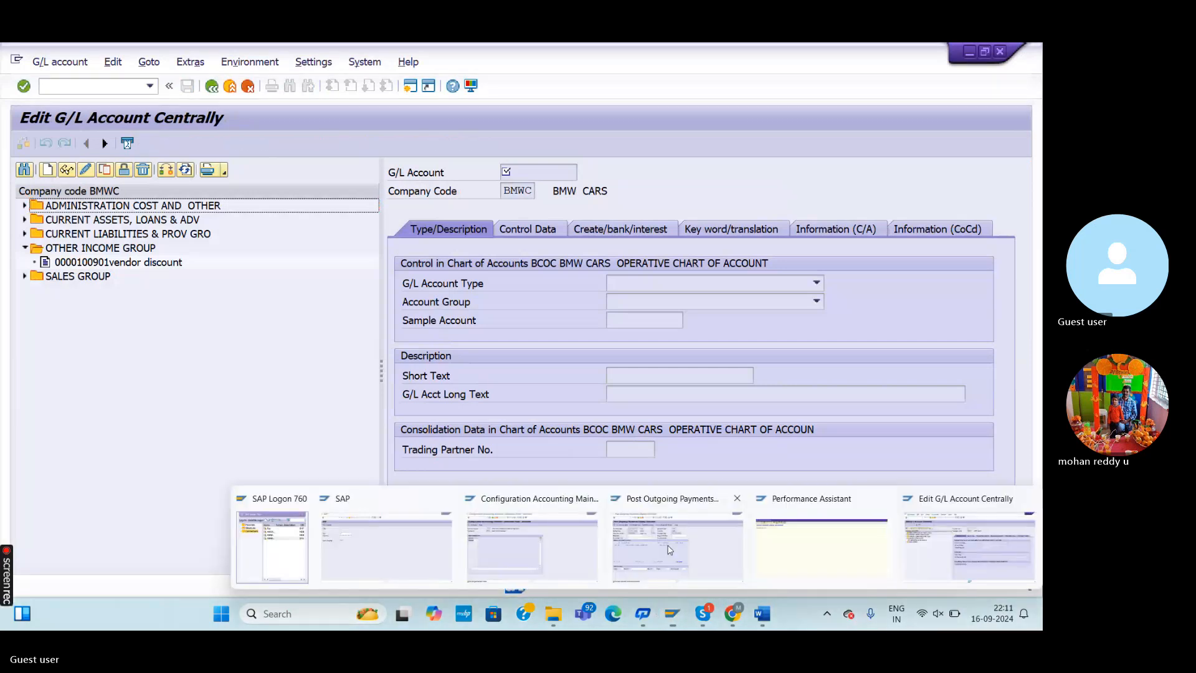
pyautogui.click(664, 553)
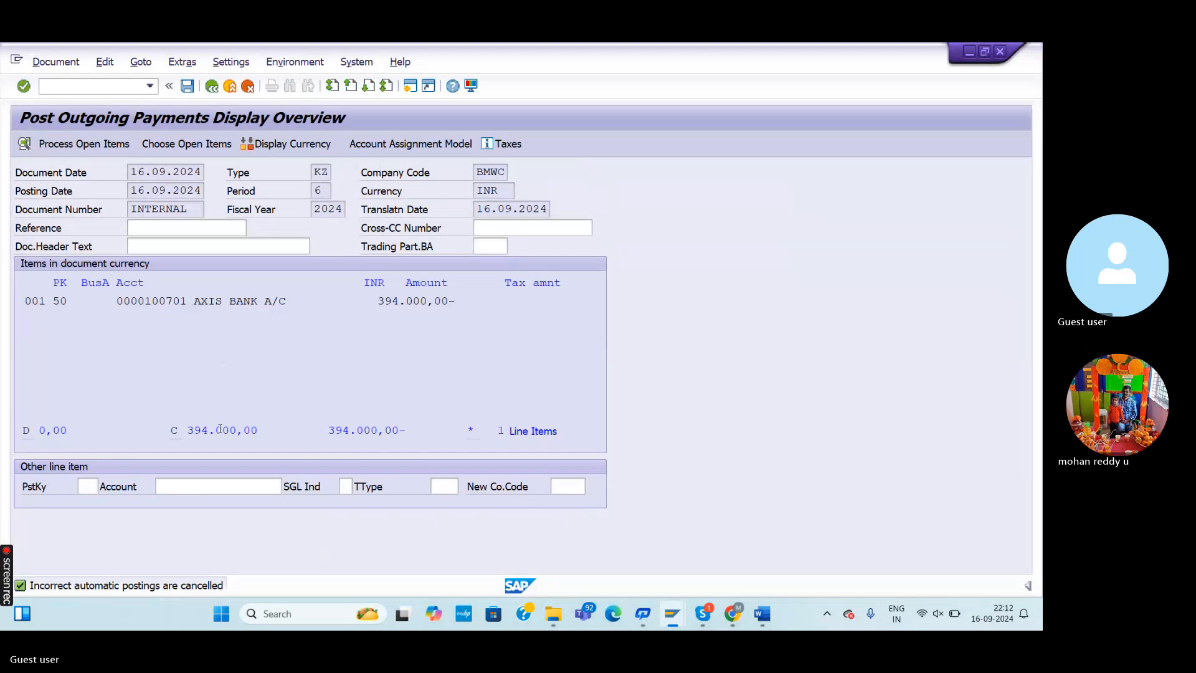
pyautogui.doubleClick(369, 431)
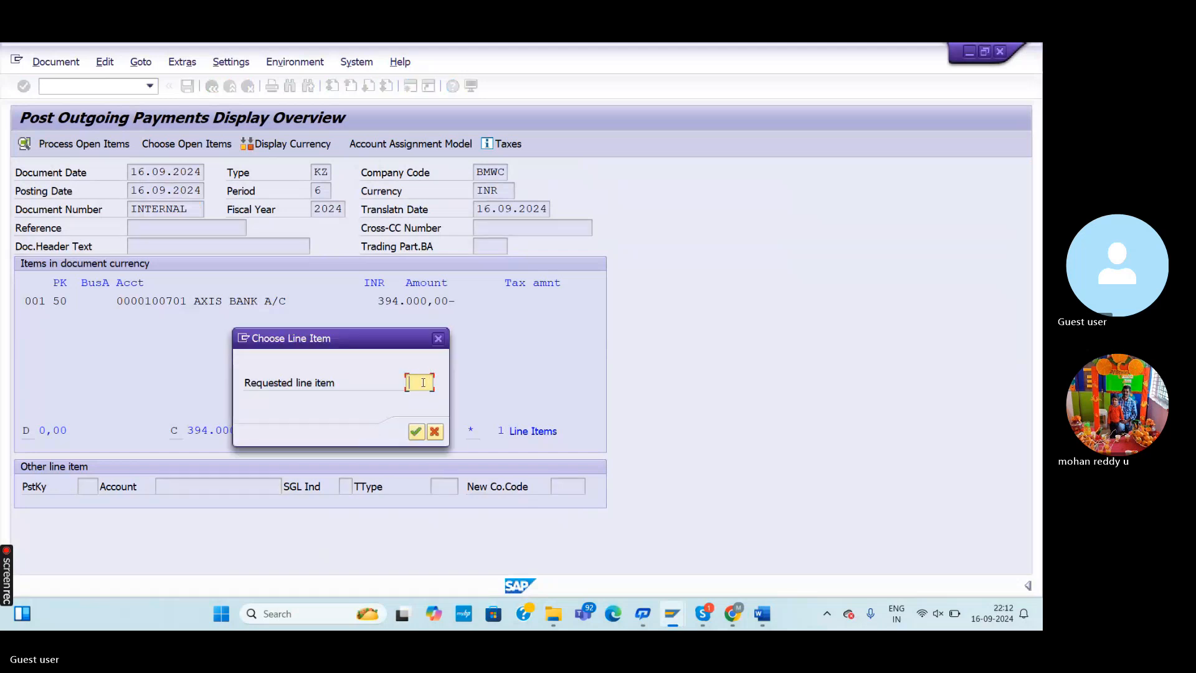
pyautogui.click(416, 431)
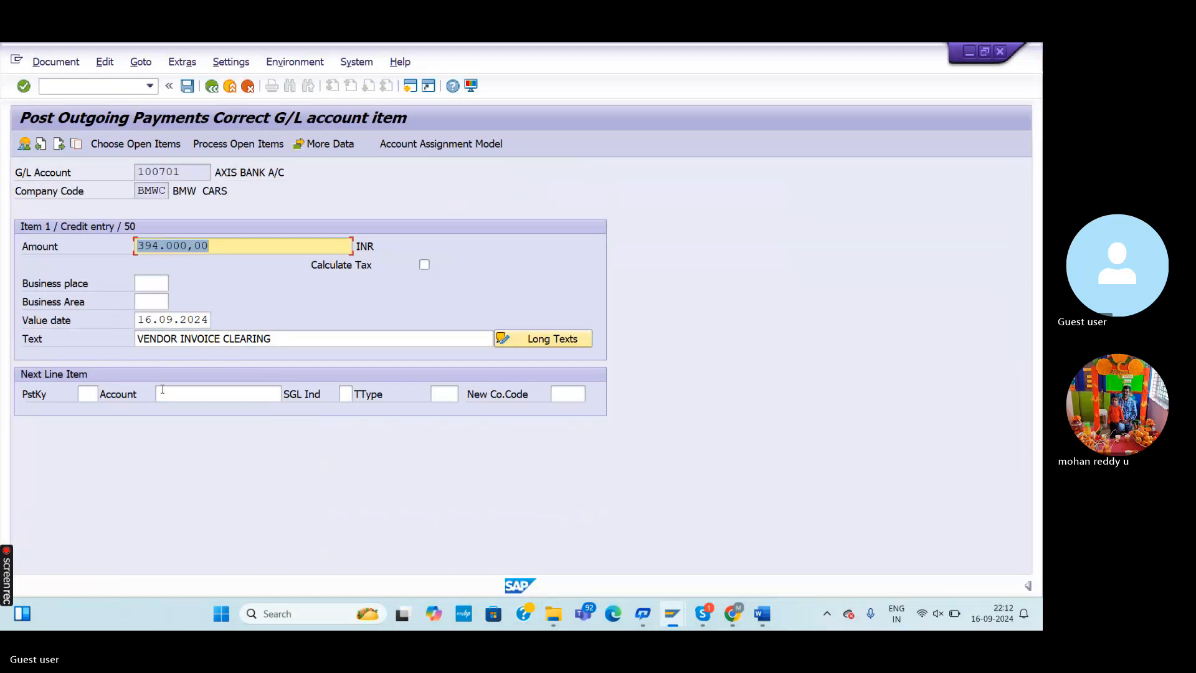
pyautogui.click(94, 393)
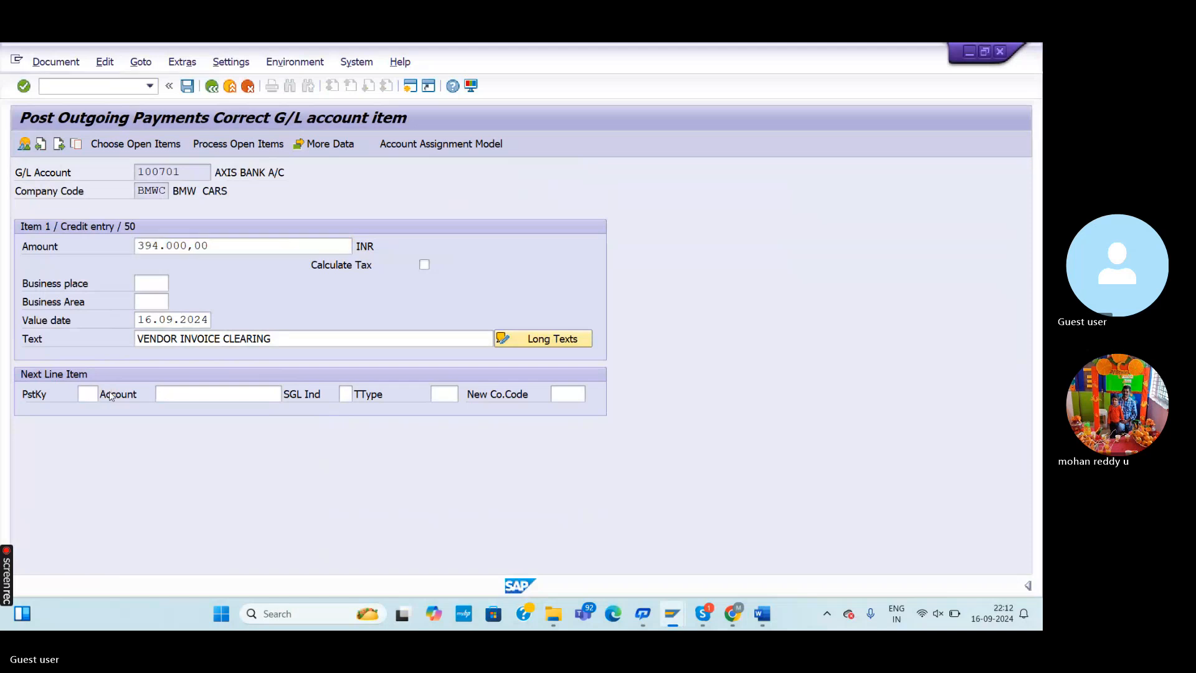
pyautogui.click(106, 393)
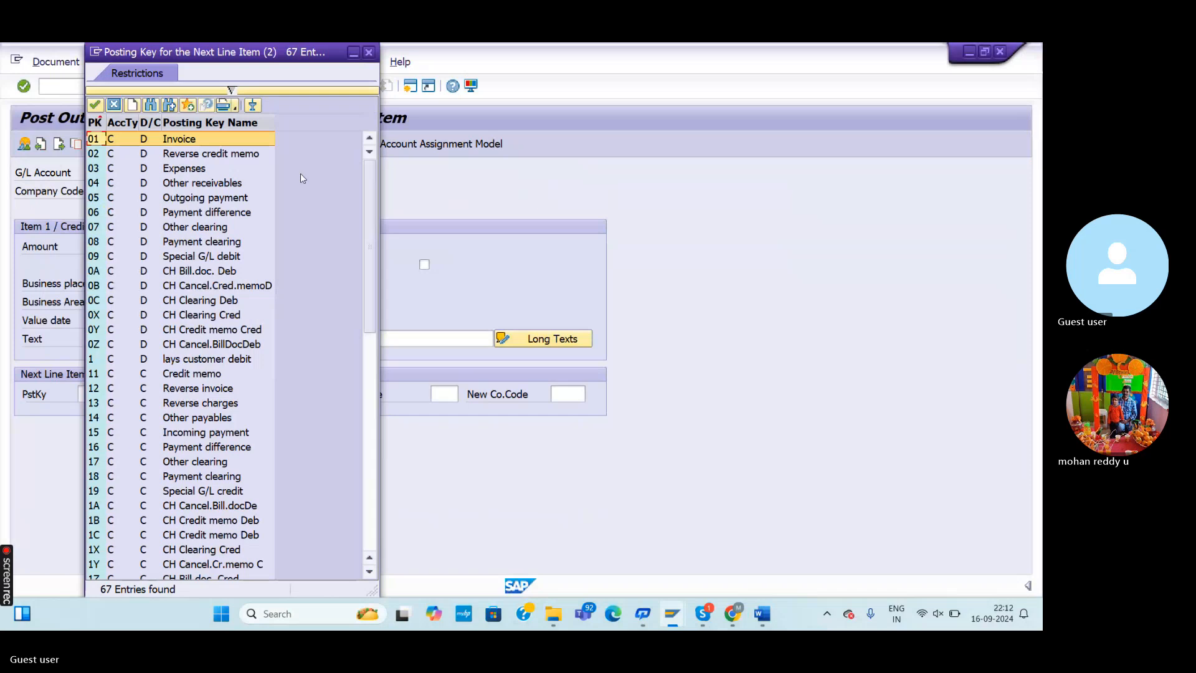
pyautogui.click(369, 53)
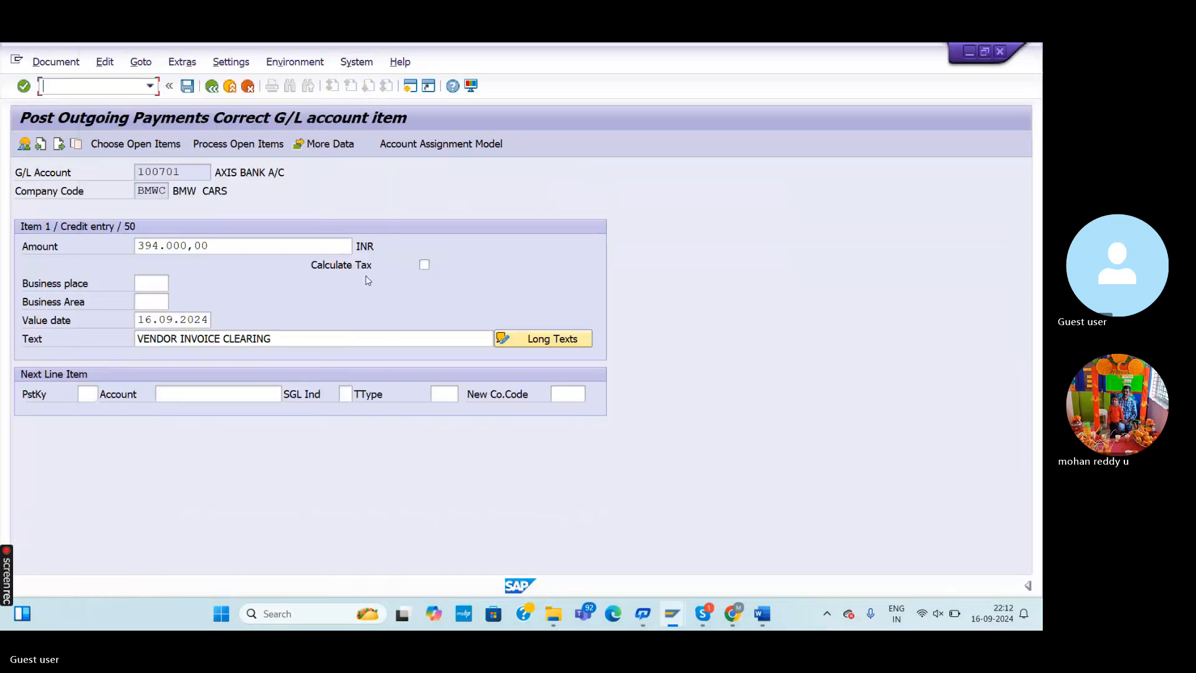
# Enter the vendor's account as the account of the payment document's next line item
pyautogui.click(161, 393)
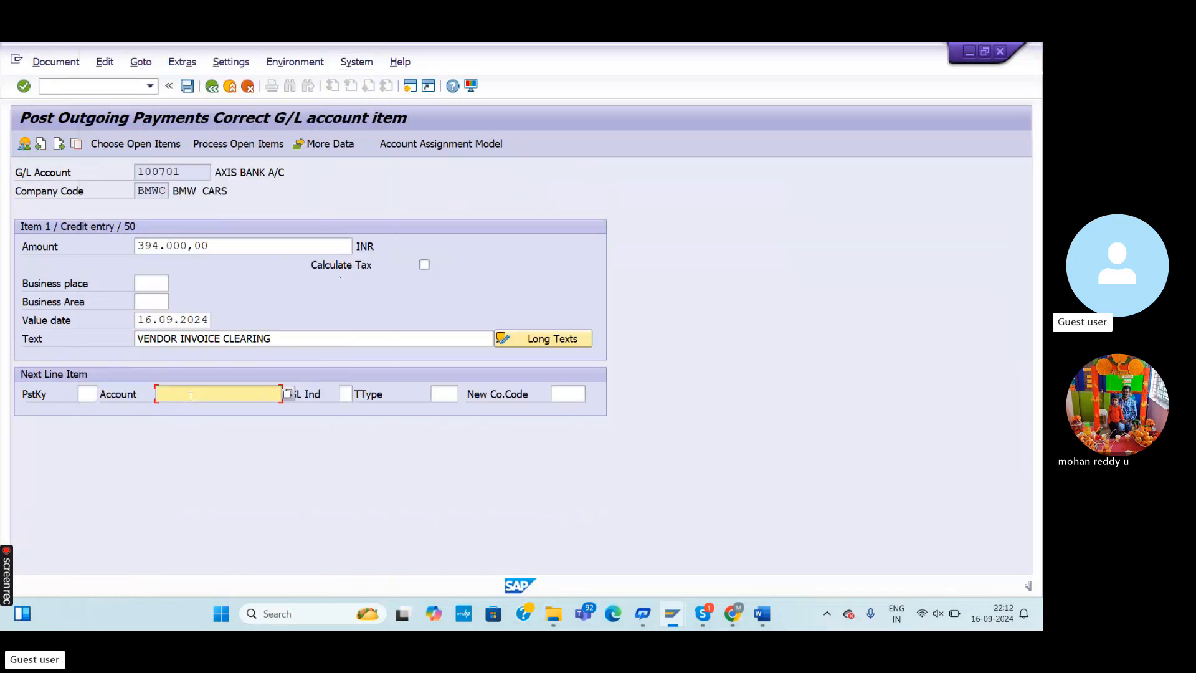
pyautogui.click(291, 394)
pyautogui.write('1')
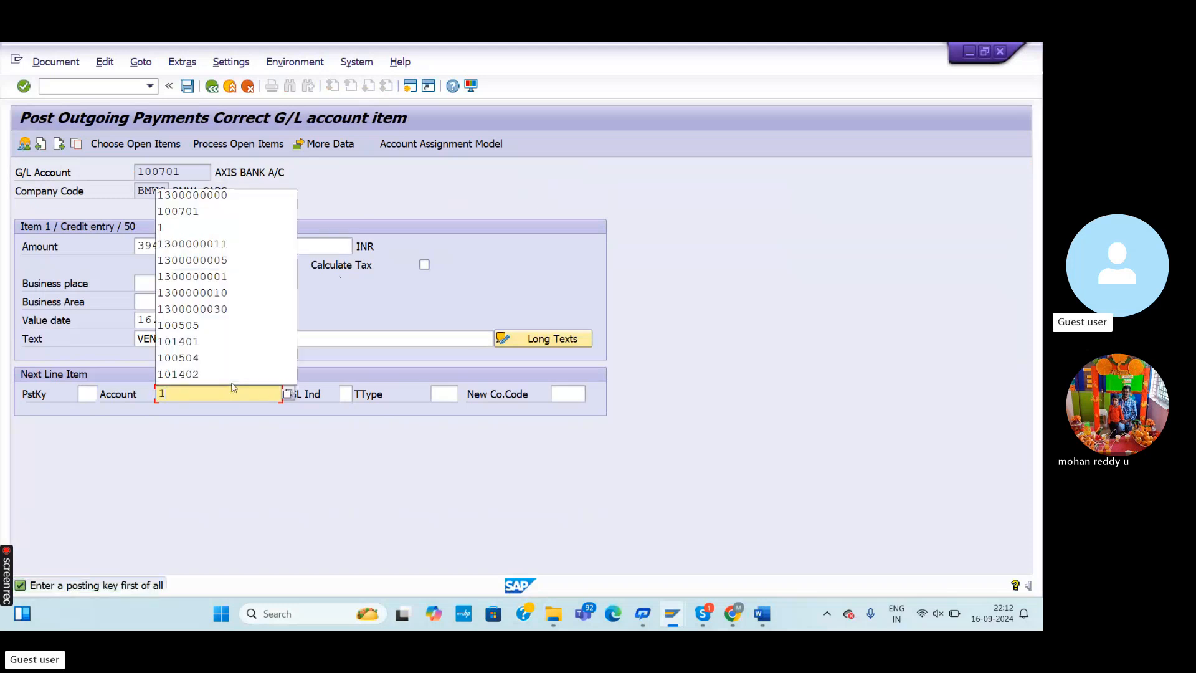
pyautogui.click(230, 196)
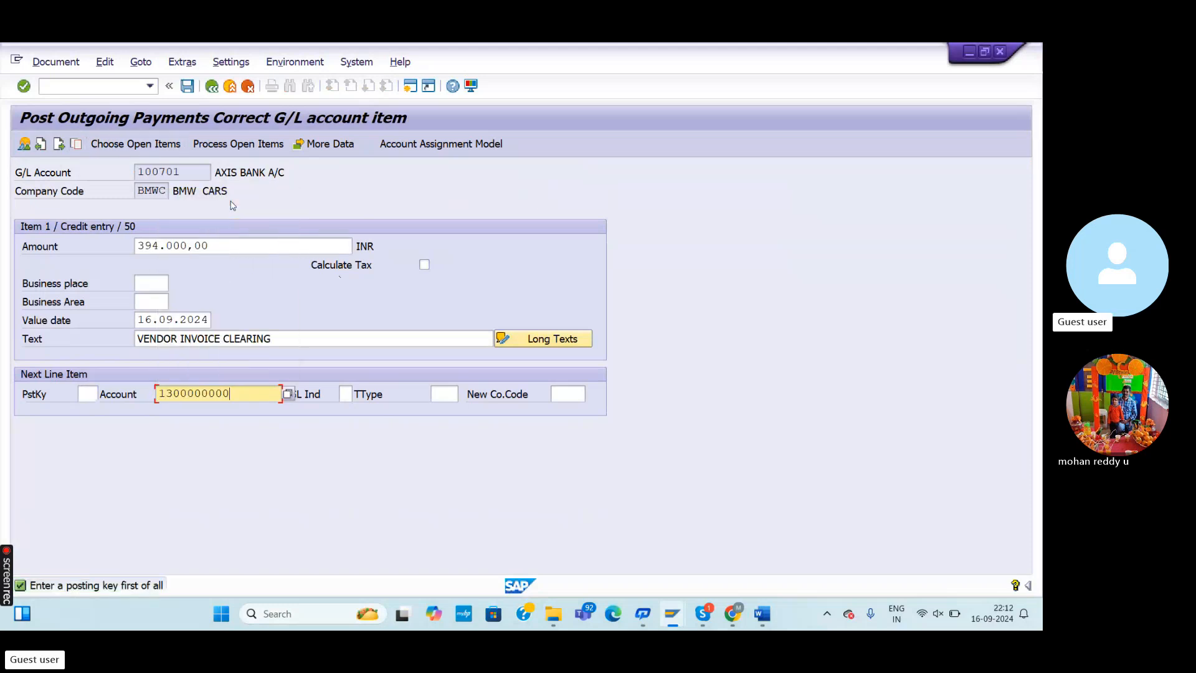
# Choose posting key 25 (Outgoing payment) for the next line item and proceed to the vendor item entry
pyautogui.click(95, 394)
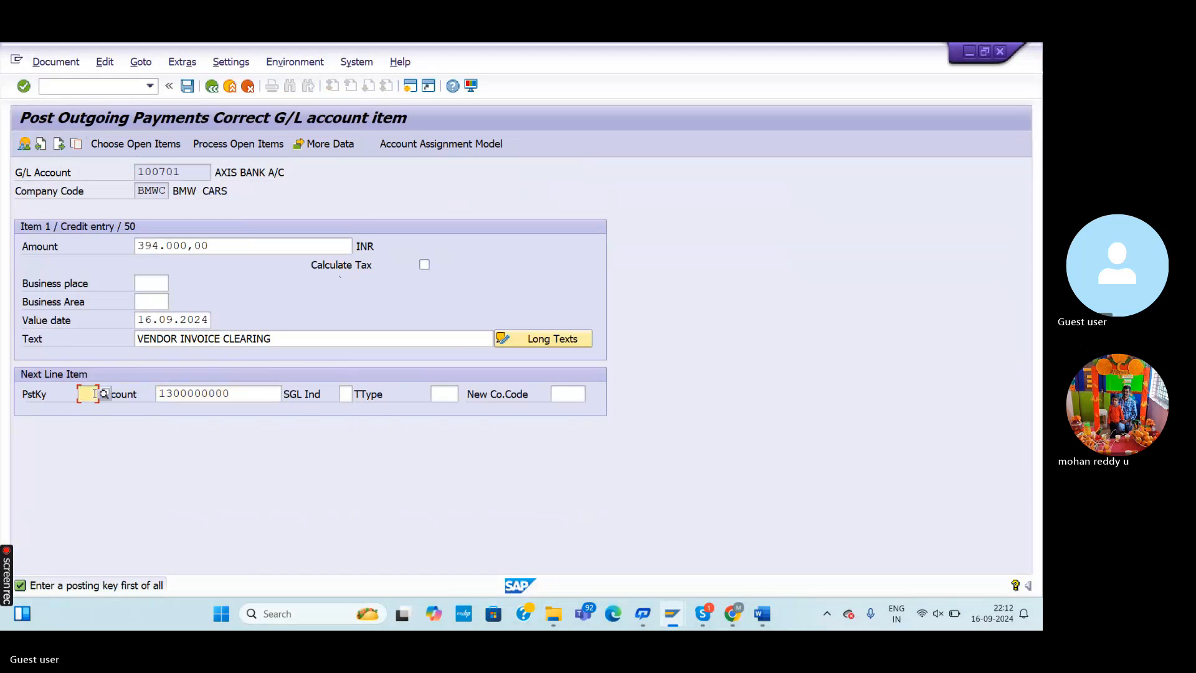
pyautogui.click(104, 393)
pyautogui.scroll(-1, 230, 461)
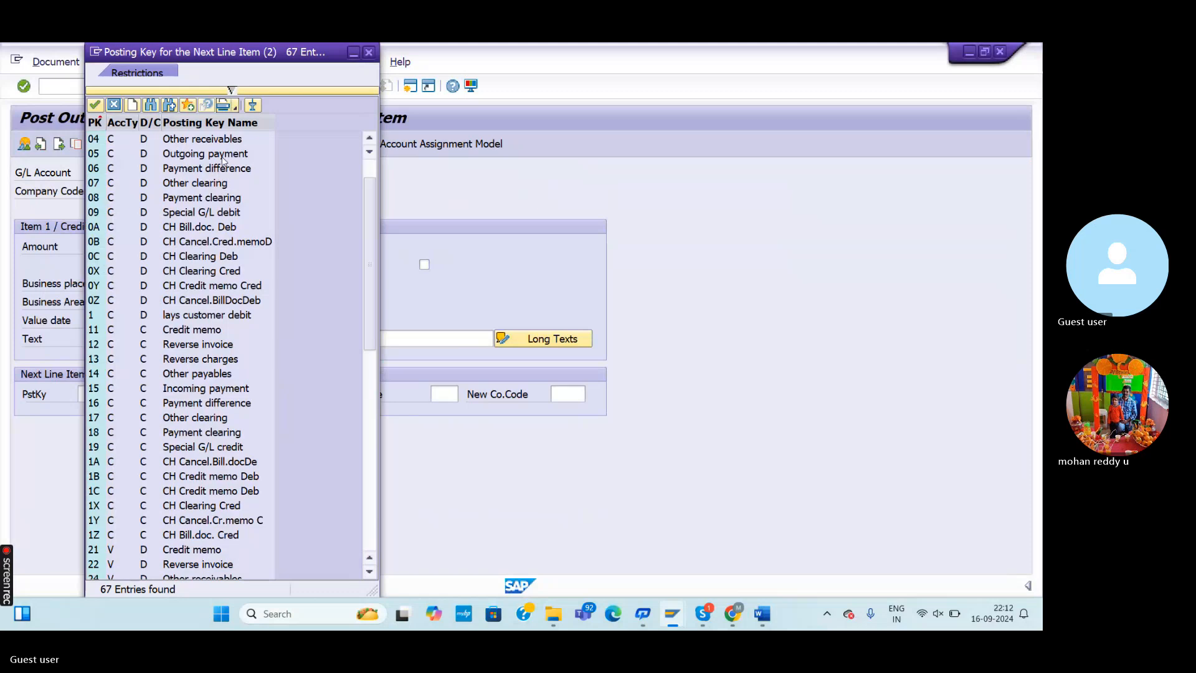
pyautogui.scroll(1, 221, 305)
pyautogui.scroll(-7, 224, 510)
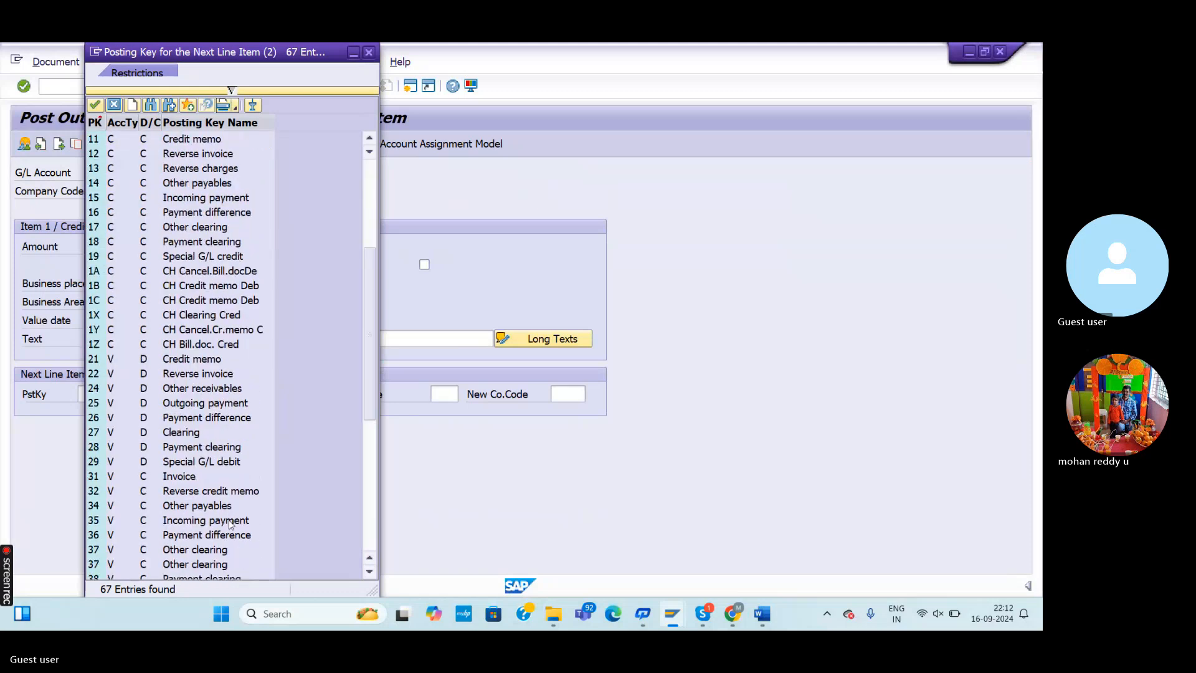
pyautogui.scroll(2, 301, 509)
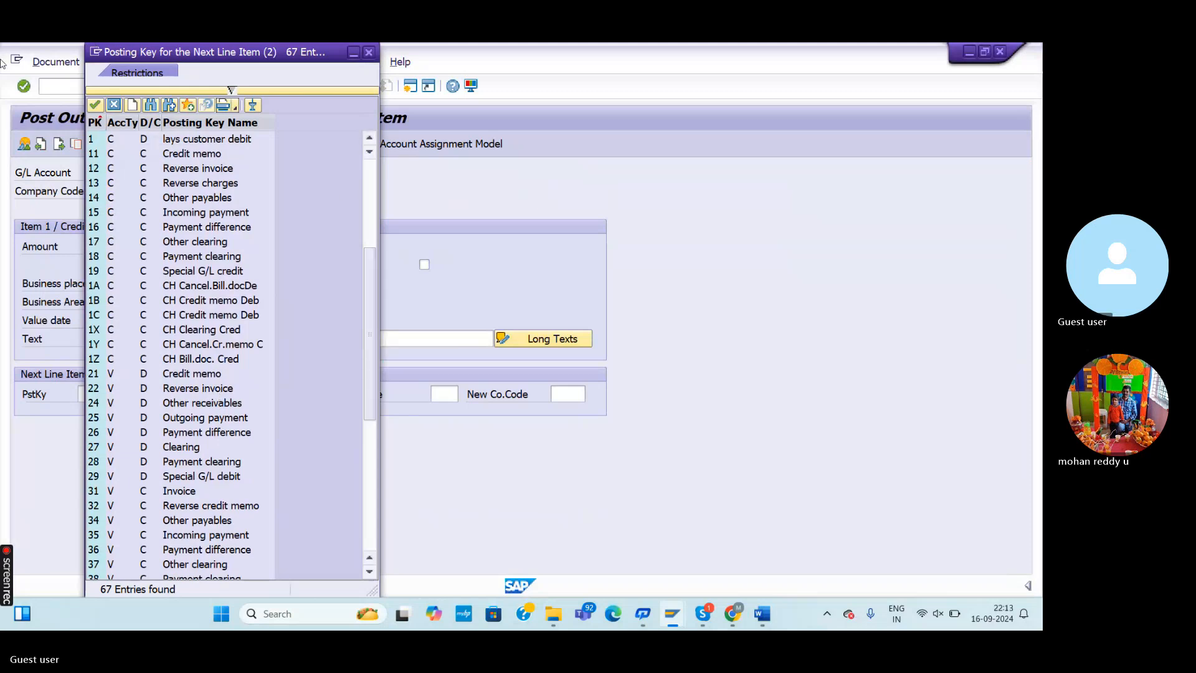
pyautogui.moveTo(372, 284); pyautogui.dragTo(376, 433)
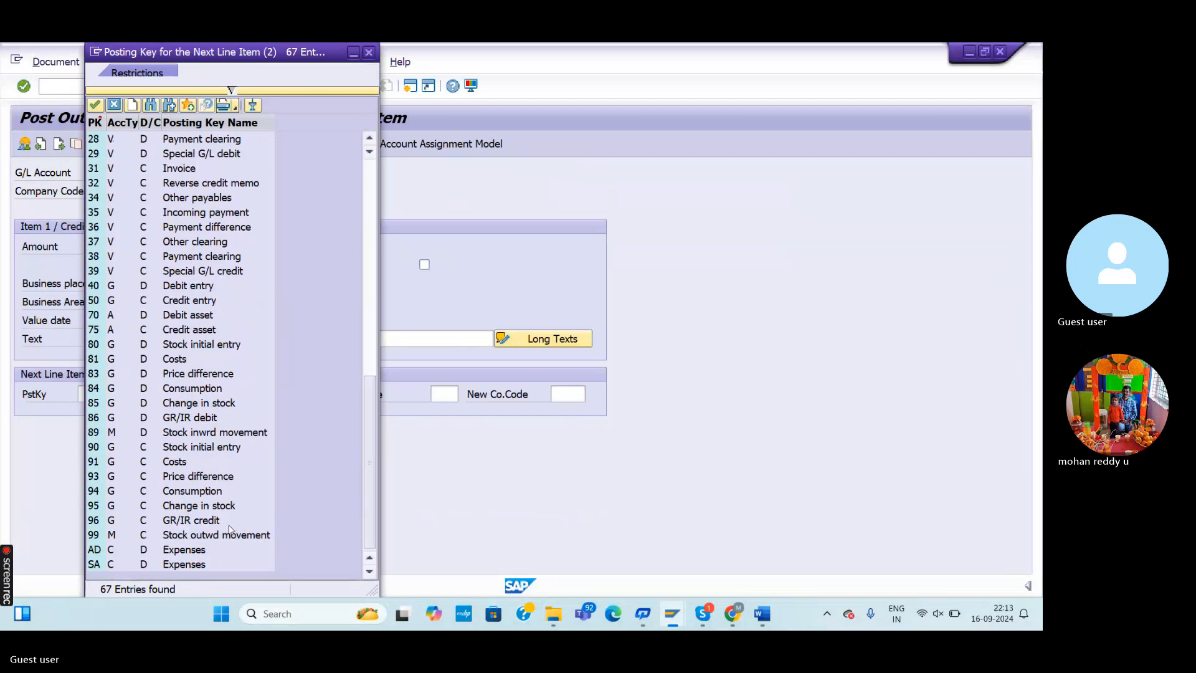
pyautogui.scroll(3, 200, 535)
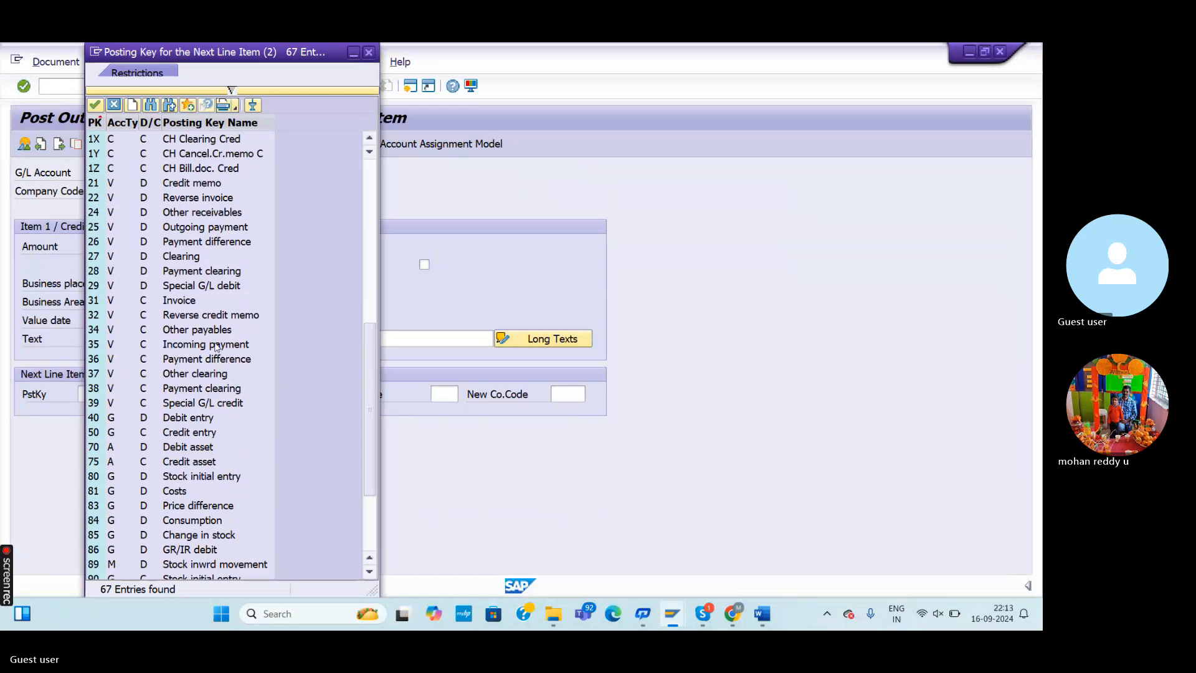
pyautogui.scroll(2, 216, 347)
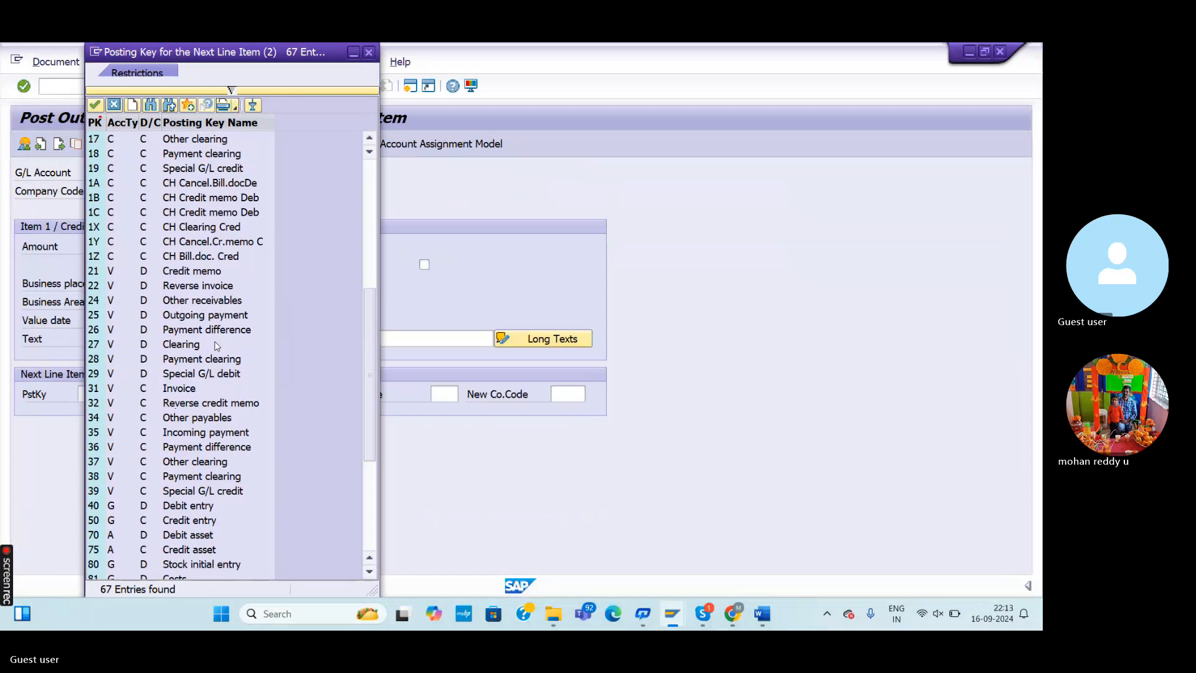
pyautogui.click(215, 316)
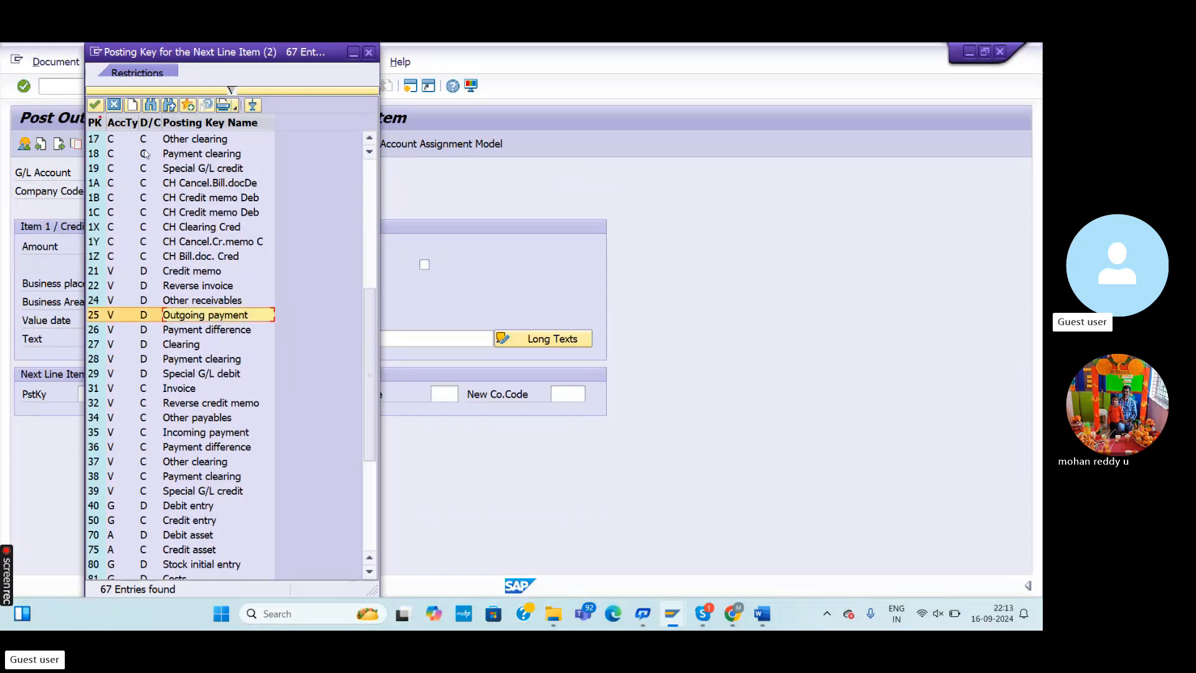
pyautogui.click(95, 104)
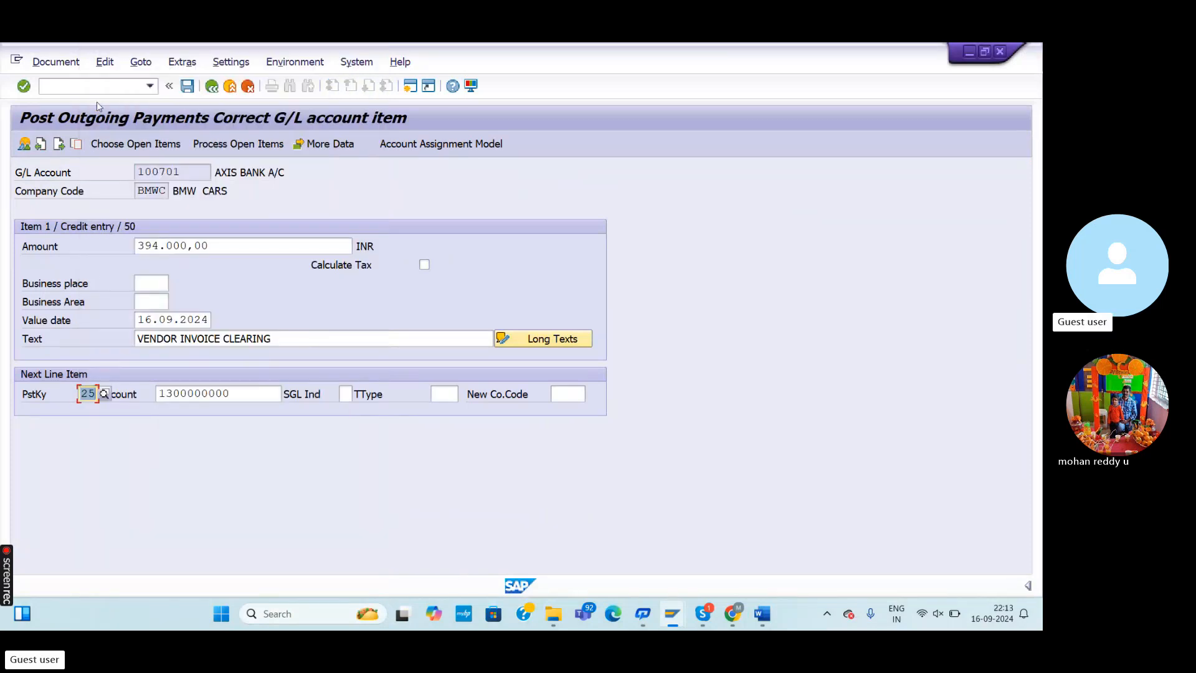
pyautogui.press('Return')
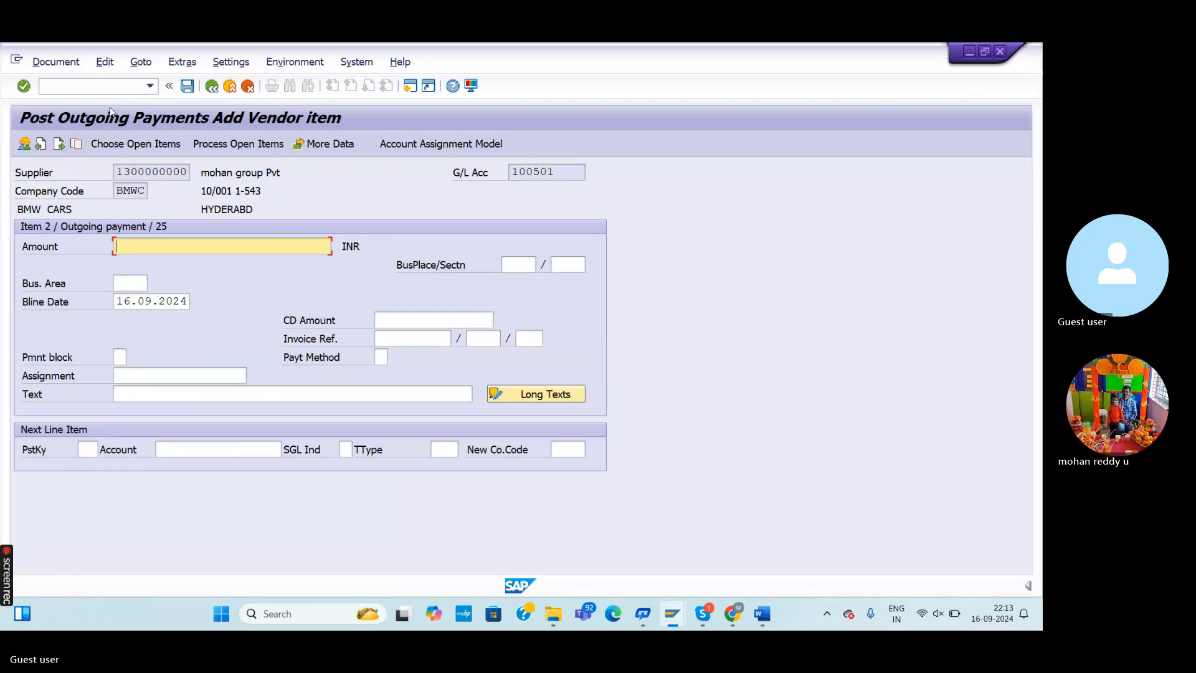
# Try to post the outgoing payment with its automatic postings, and exit the payment document discarding the entered data
pyautogui.click(187, 85)
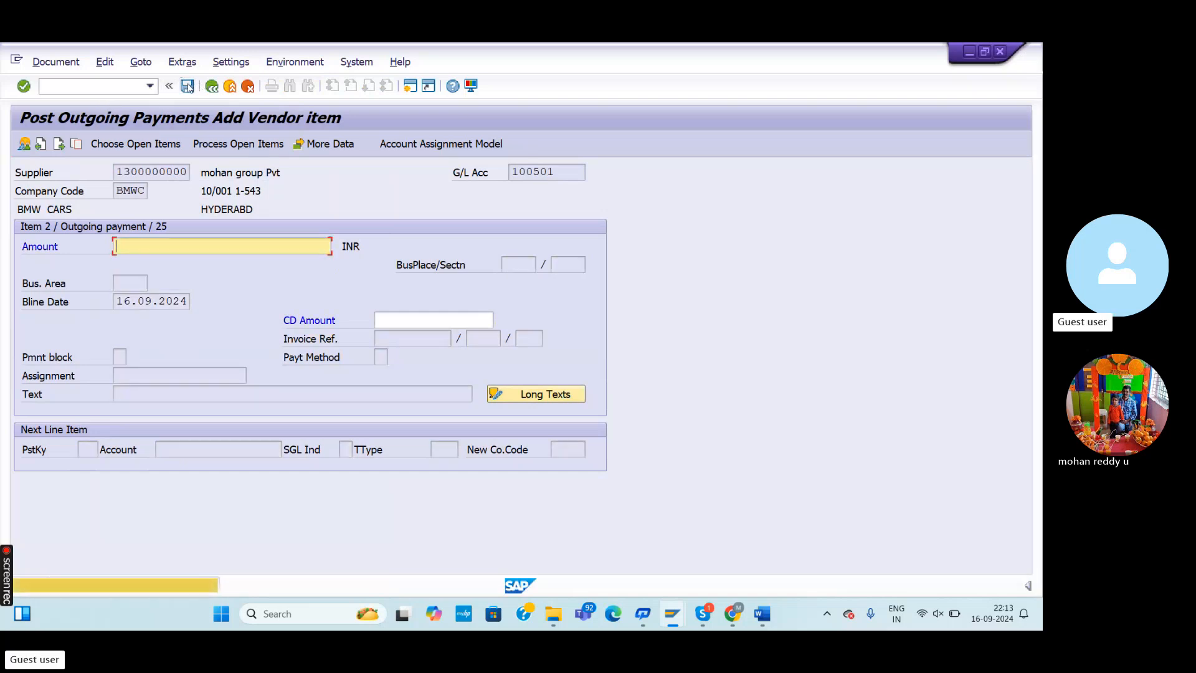
pyautogui.click(187, 86)
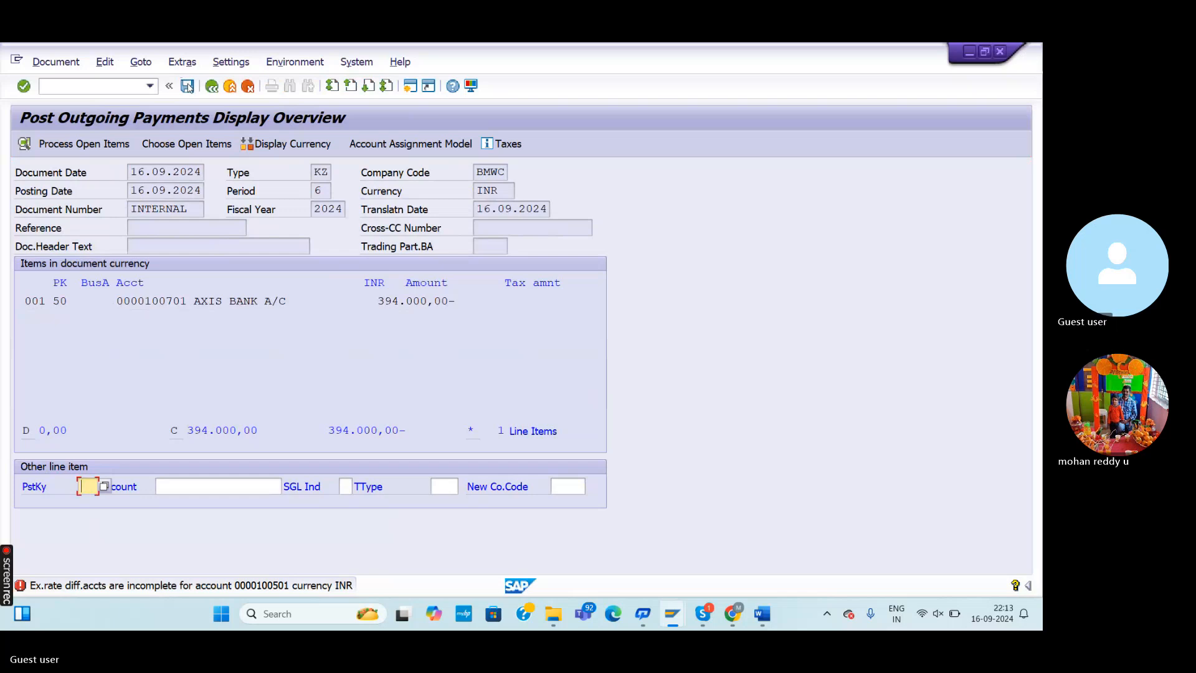
pyautogui.click(187, 86)
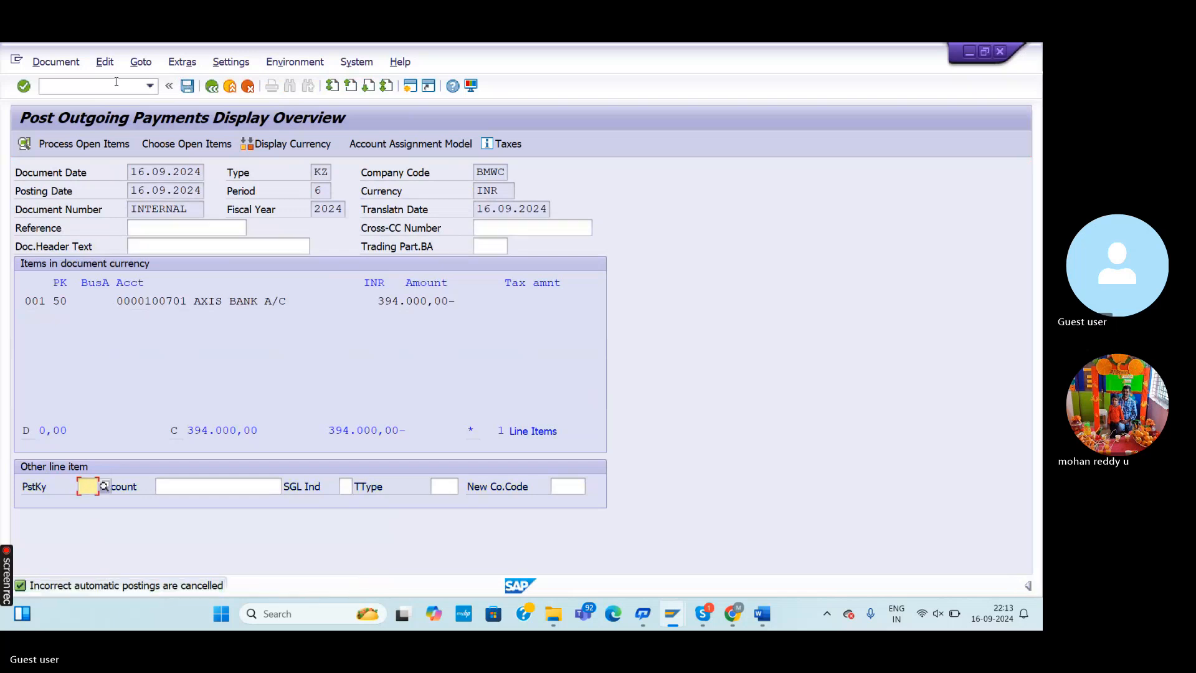
pyautogui.click(211, 86)
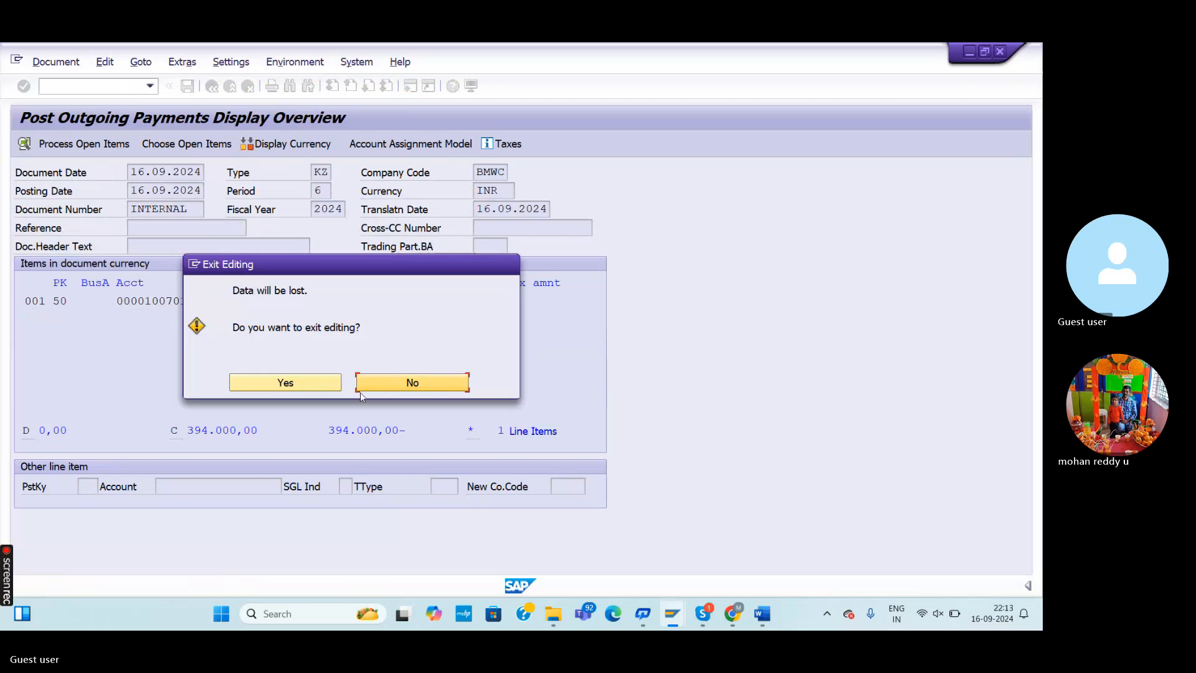
pyautogui.click(308, 382)
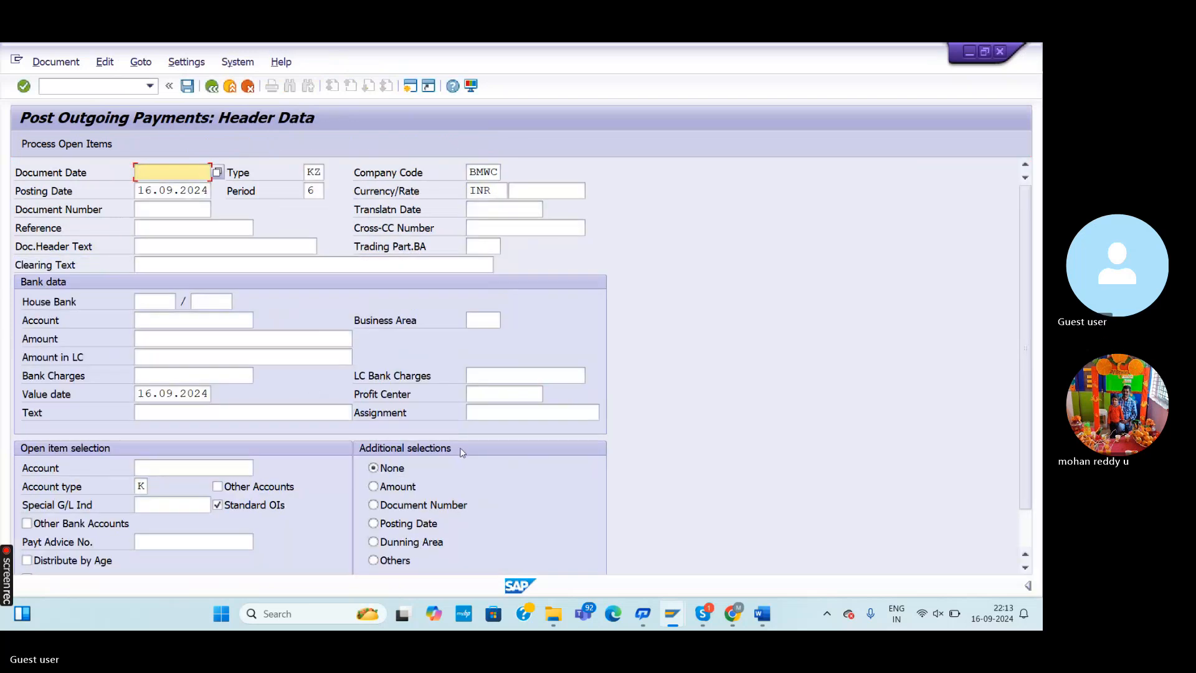
# Switch to the VENDOR PAYMENT TERMS document in Word and review Step-4 on automatic posting assignment and the final result checks
pyautogui.hotkey('alt', 'Tab')
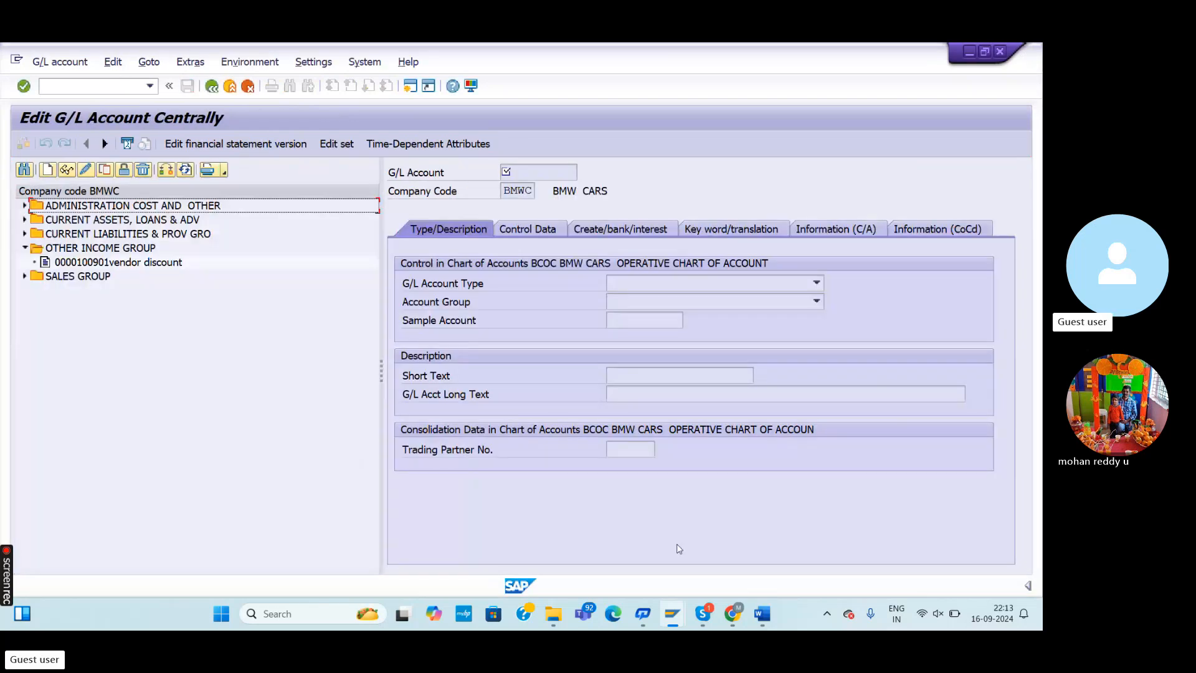
pyautogui.moveTo(761, 613)
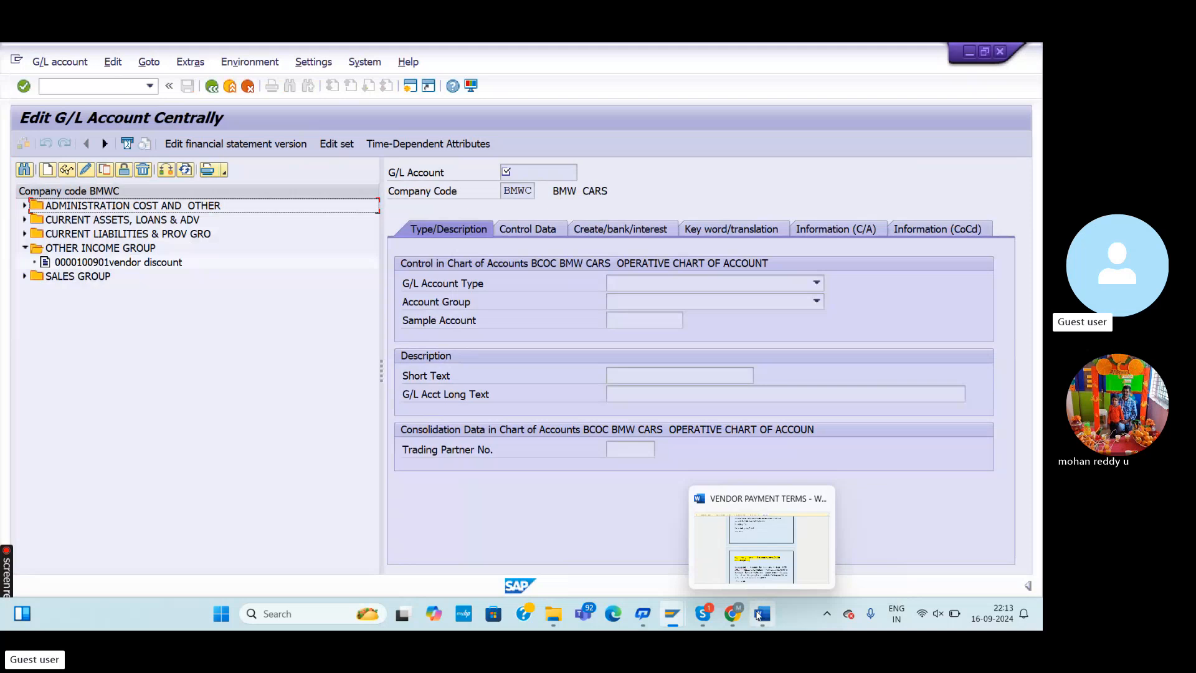
pyautogui.click(775, 549)
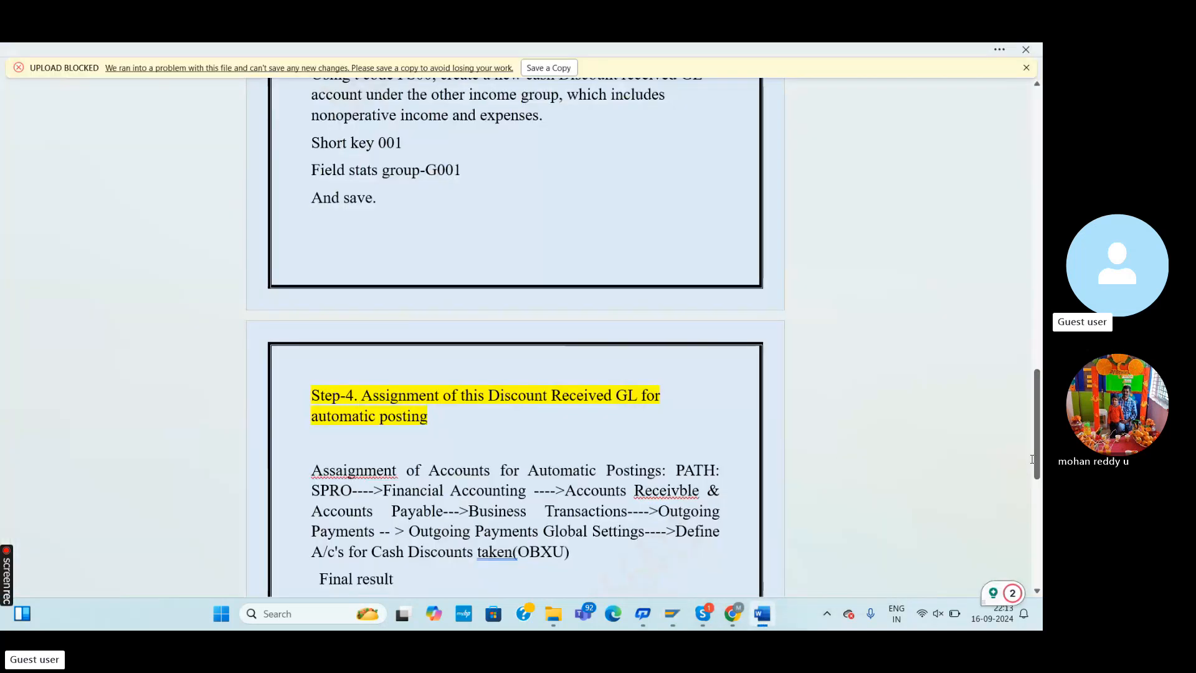
pyautogui.moveTo(1037, 479); pyautogui.dragTo(1036, 489)
pyautogui.click(976, 419)
pyautogui.moveTo(1039, 413); pyautogui.dragTo(1041, 450)
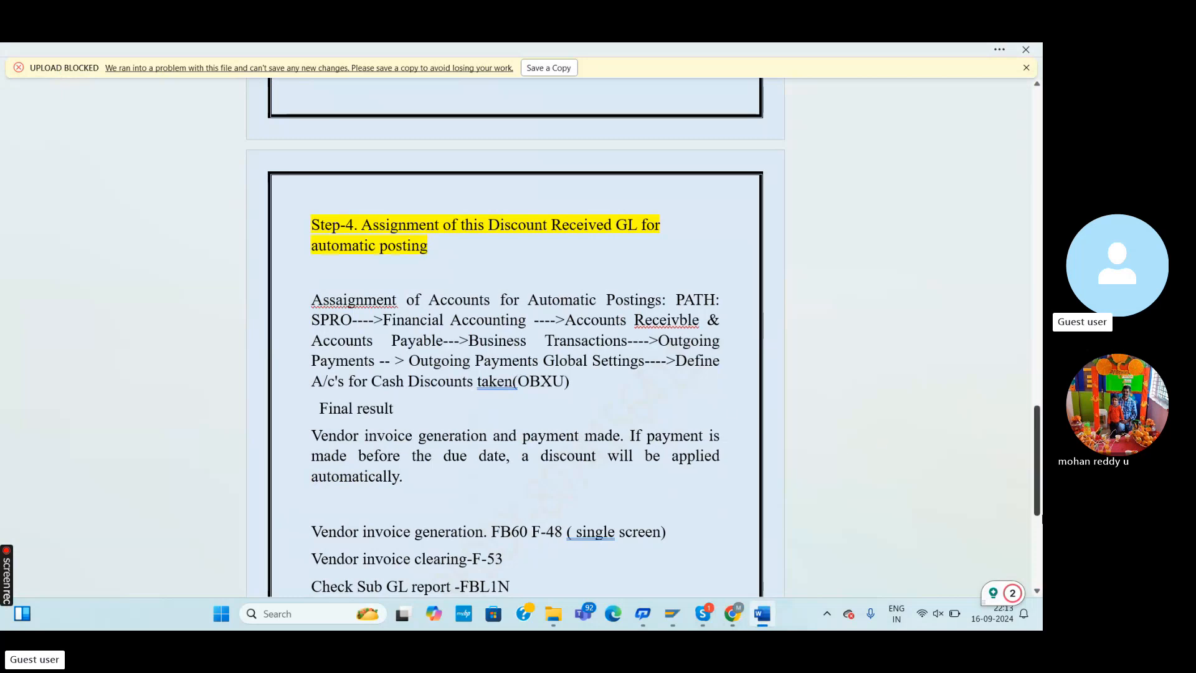
pyautogui.scroll(-3, 535, 552)
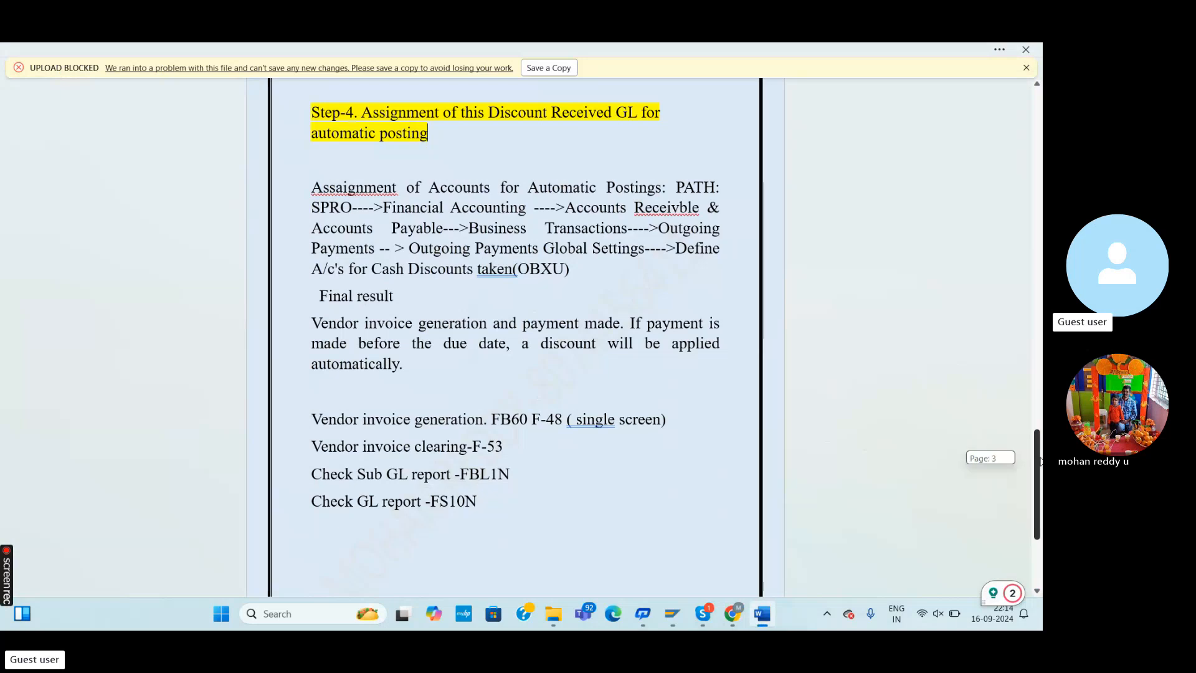
pyautogui.scroll(-3, 1037, 461)
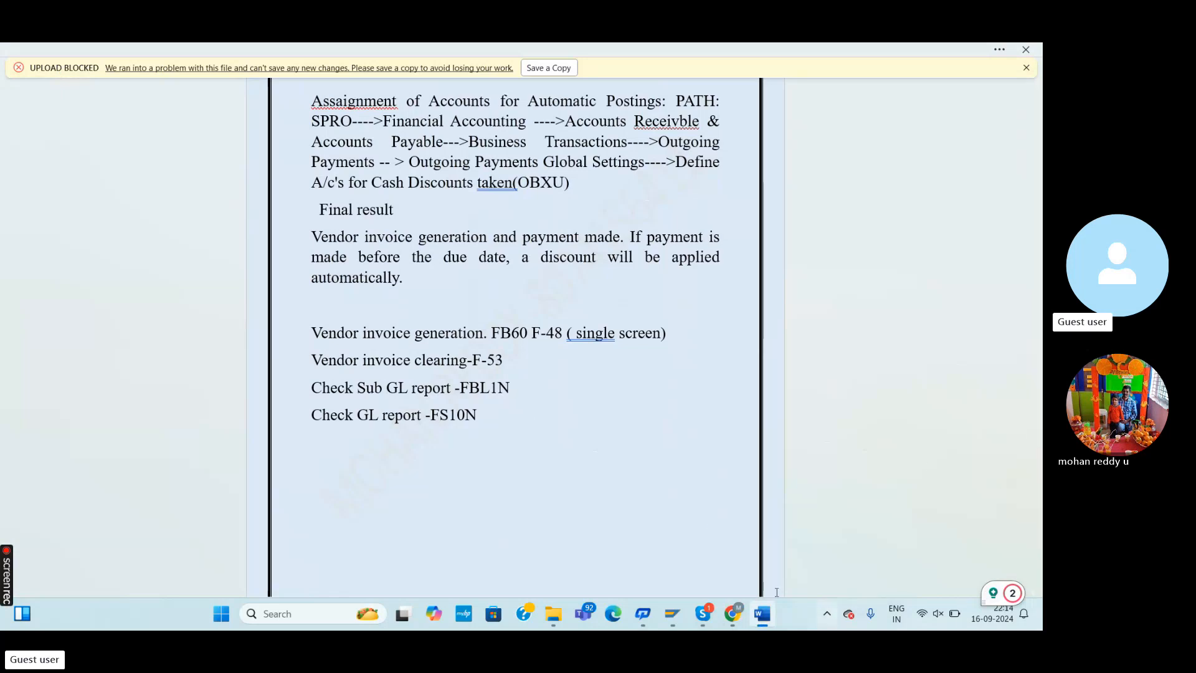
# Switch to the Skype meeting in the browser
pyautogui.moveTo(698, 604)
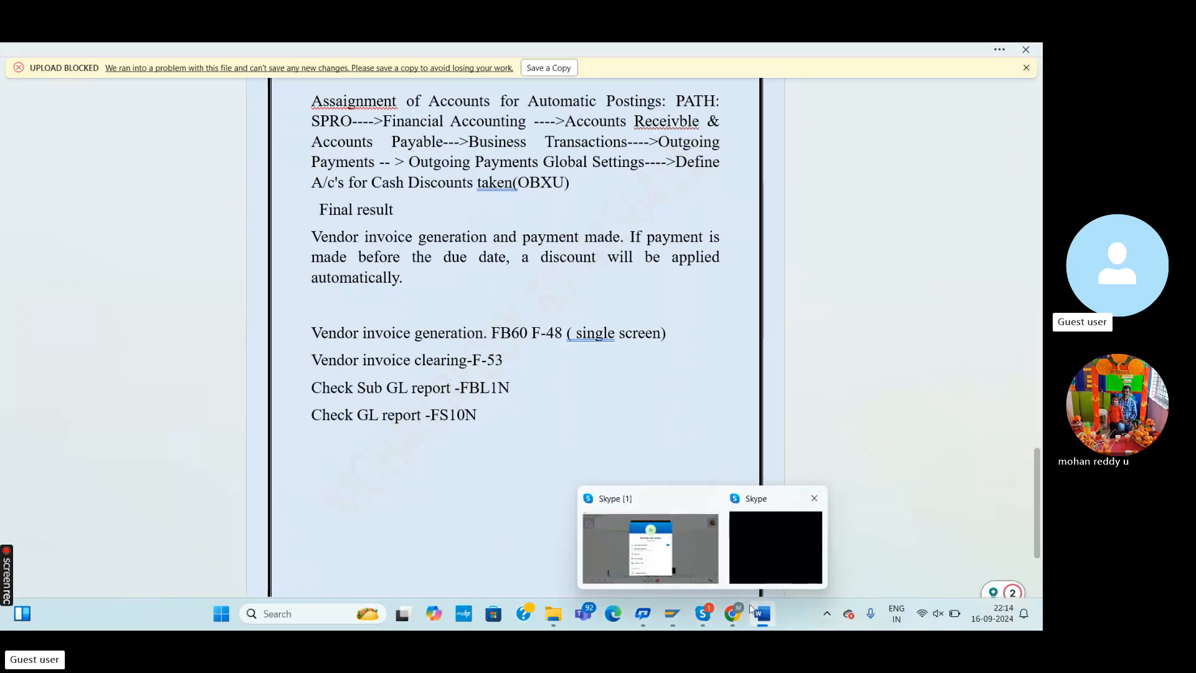
pyautogui.moveTo(733, 611)
pyautogui.click(682, 557)
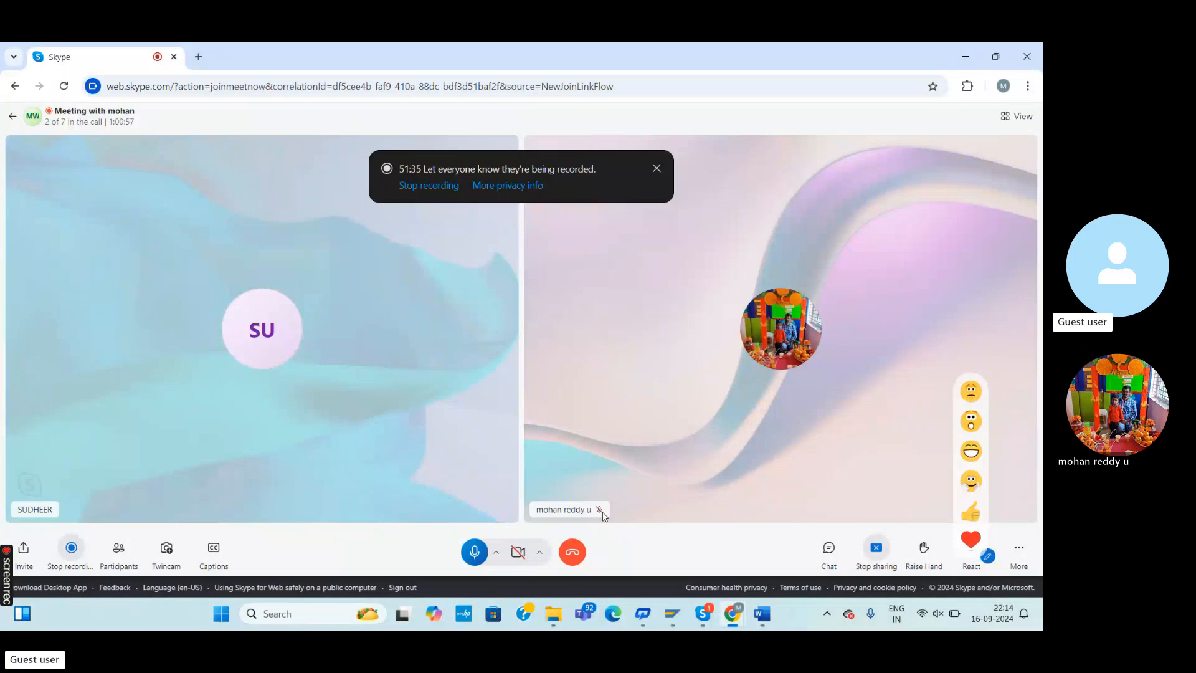